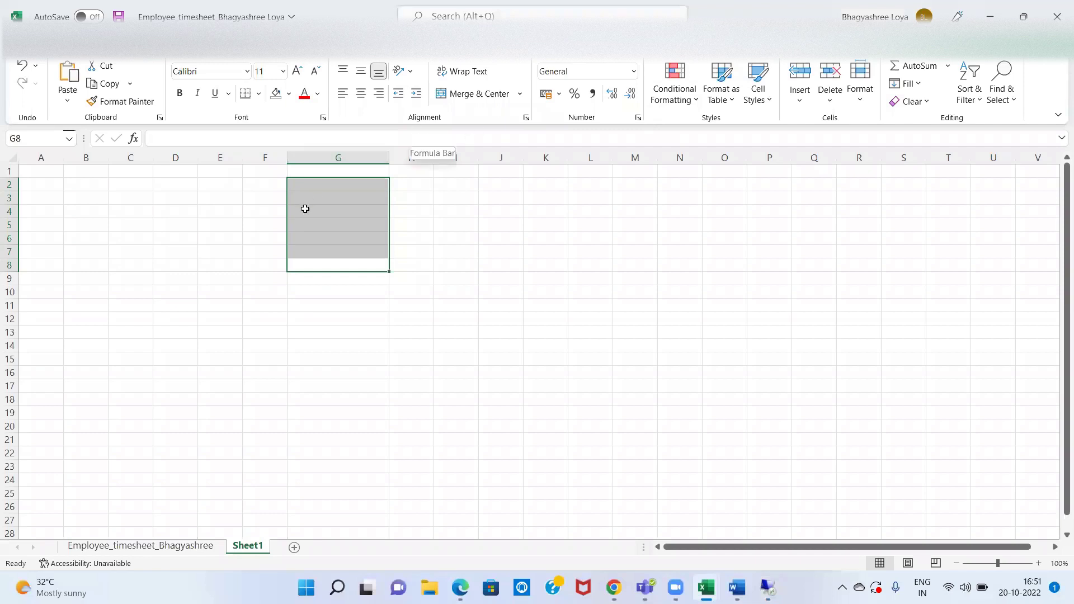
Enter the heading "Special GL Transactions" in cell G3.
{"action": "left_click", "coordinate": [323, 194]}
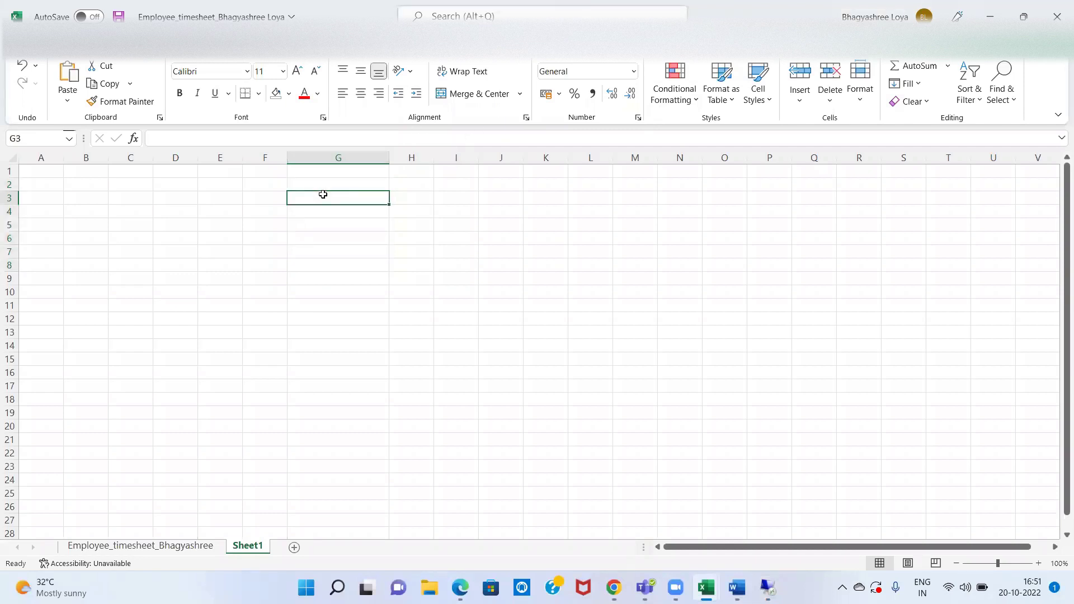
{"action": "type", "text": "Sp"}
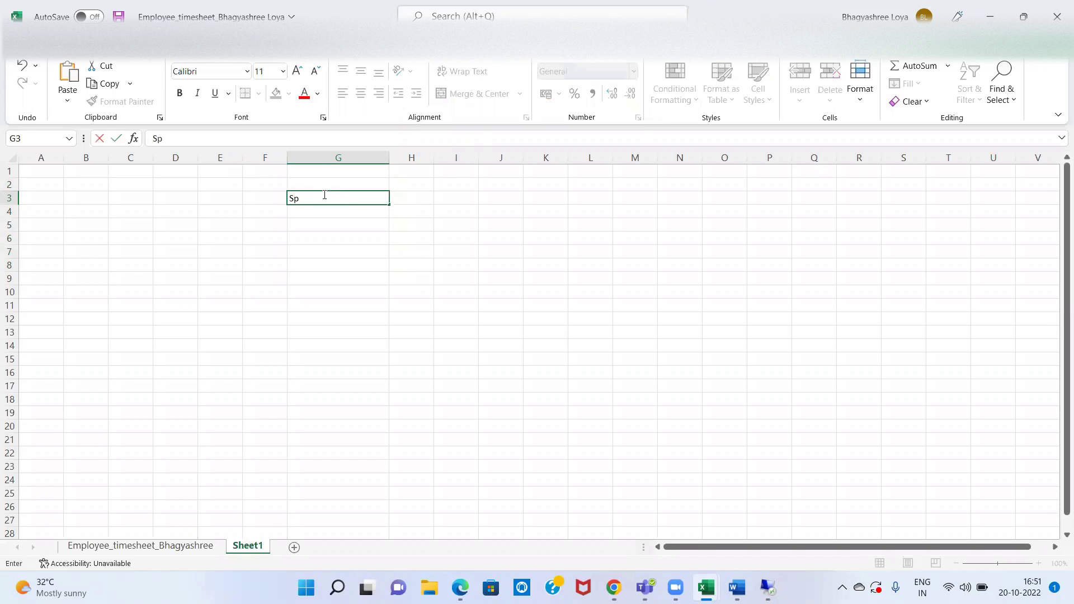
{"action": "type", "text": "ecial GL Transactions"}
{"action": "key", "text": "Return"}
List the transaction types "Gaurantee", "Down Payment" and "BOE" in cells G5 to G7, leaving row 4 blank.
{"action": "key", "text": "Return"}
{"action": "key", "text": "Return"}
{"action": "key", "text": "Up"}
{"action": "type", "text": "Gau"}
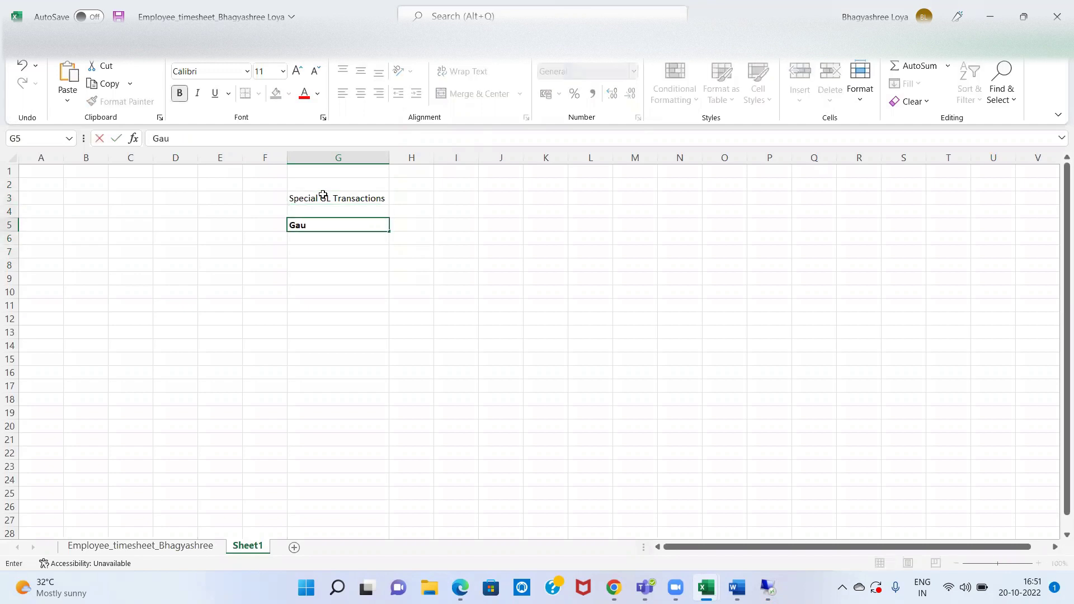
{"action": "type", "text": "rantee"}
{"action": "key", "text": "Return"}
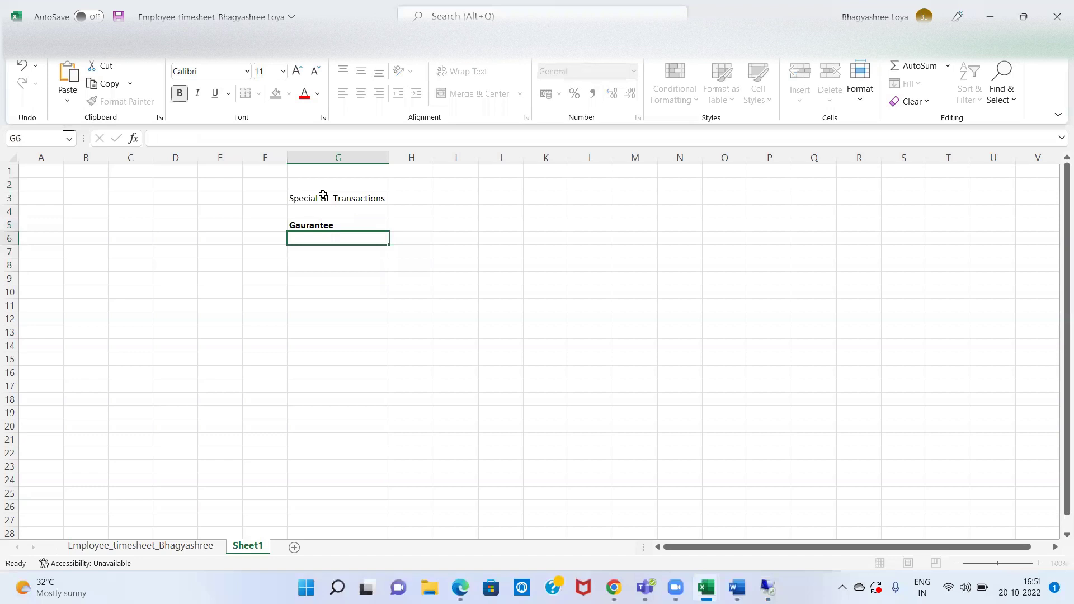
{"action": "type", "text": "Down"}
{"action": "type", "text": "P"}
{"action": "key", "text": "BackSpace"}
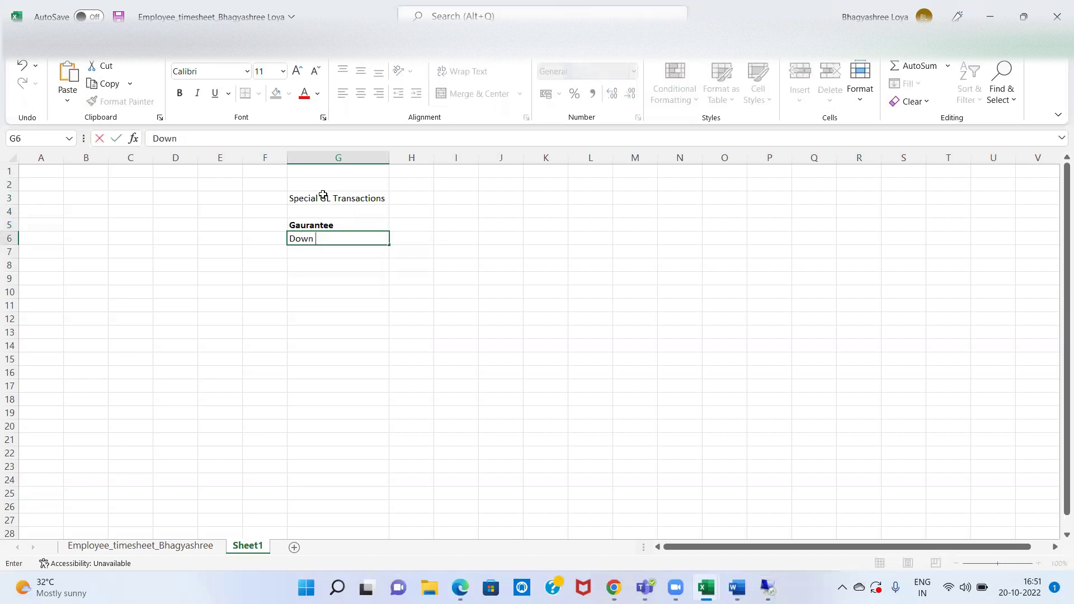
{"action": "type", "text": "ayment"}
{"action": "key", "text": "Return"}
{"action": "type", "text": "BOE"}
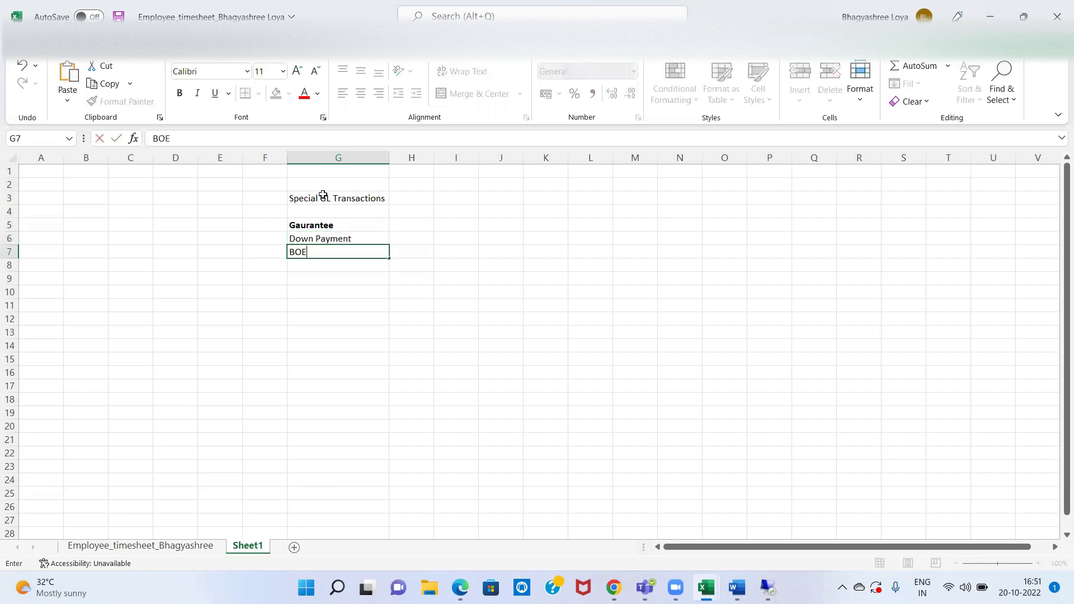
{"action": "key", "text": "Return"}
Make the "Down Payment" and "BOE" entries in cells G6 and G7 bold.
{"action": "key", "text": "Up"}
{"action": "key", "text": "Up"}
{"action": "key", "text": "shift+Down"}
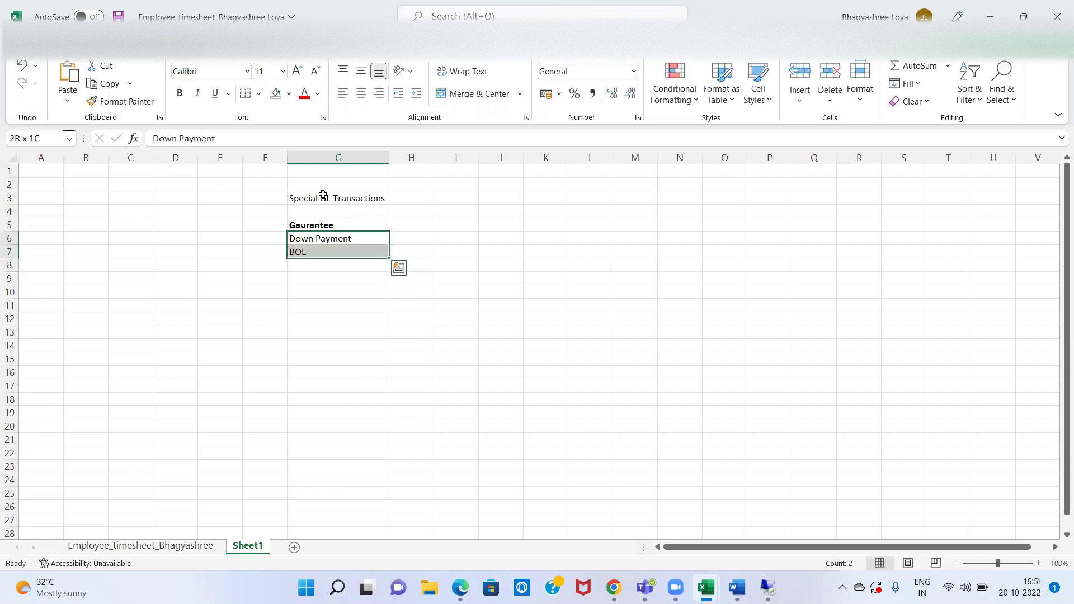
{"action": "key", "text": "ctrl+b"}
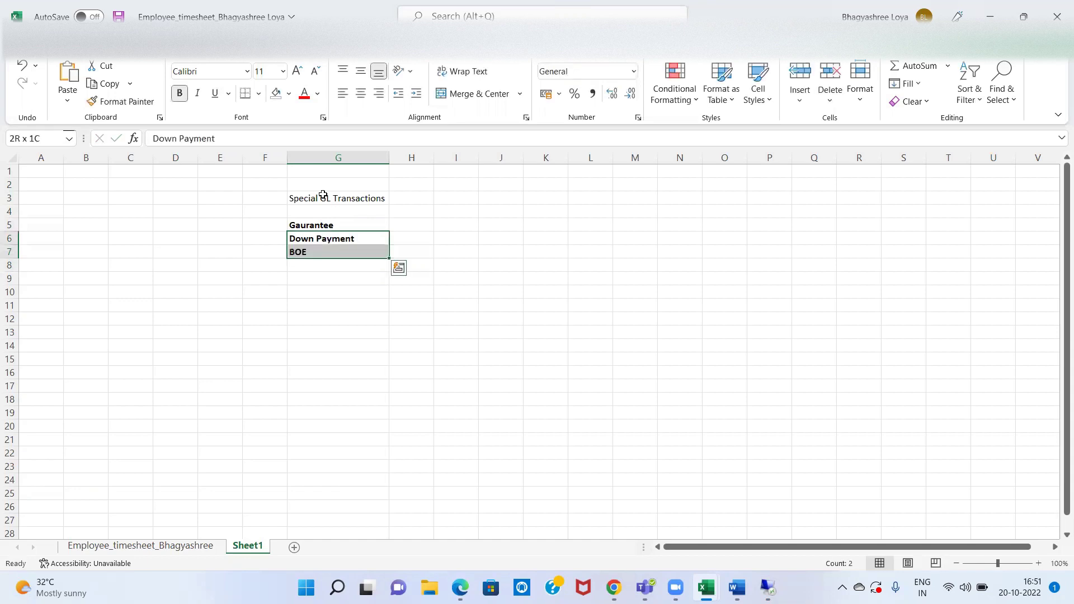
Highlight only the "Down Payment" cell G6 with the standard yellow fill.
{"action": "key", "text": "shift+Up"}
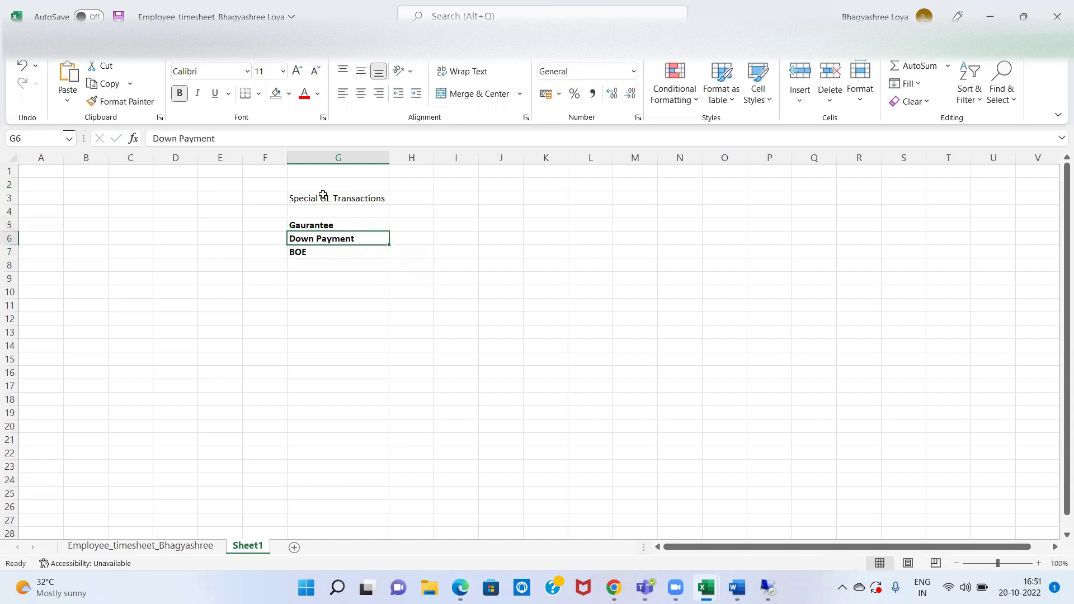
{"action": "left_click", "coordinate": [288, 94]}
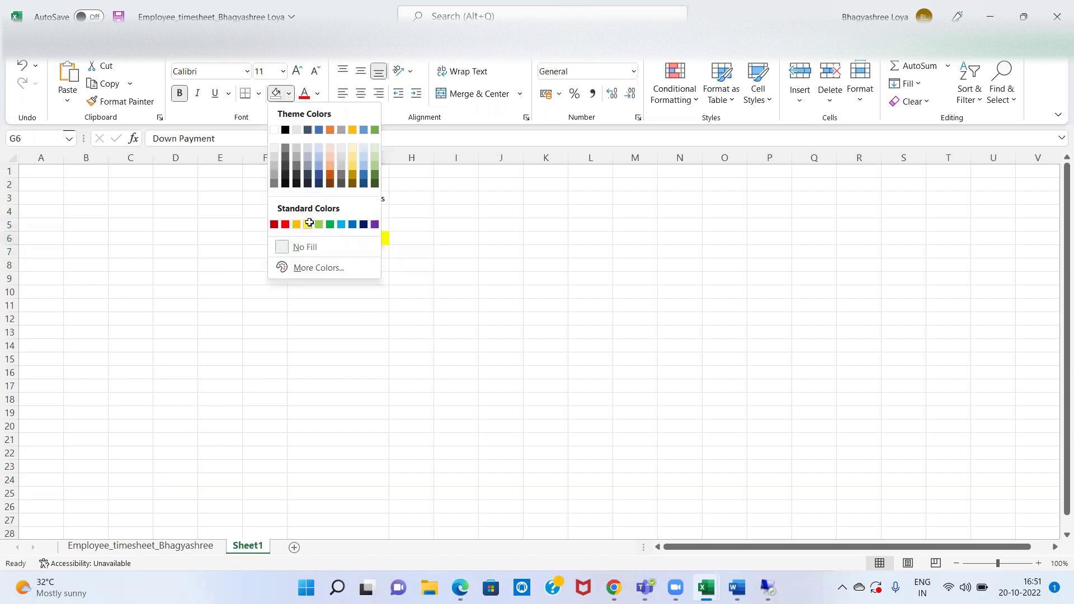
{"action": "left_click", "coordinate": [308, 225]}
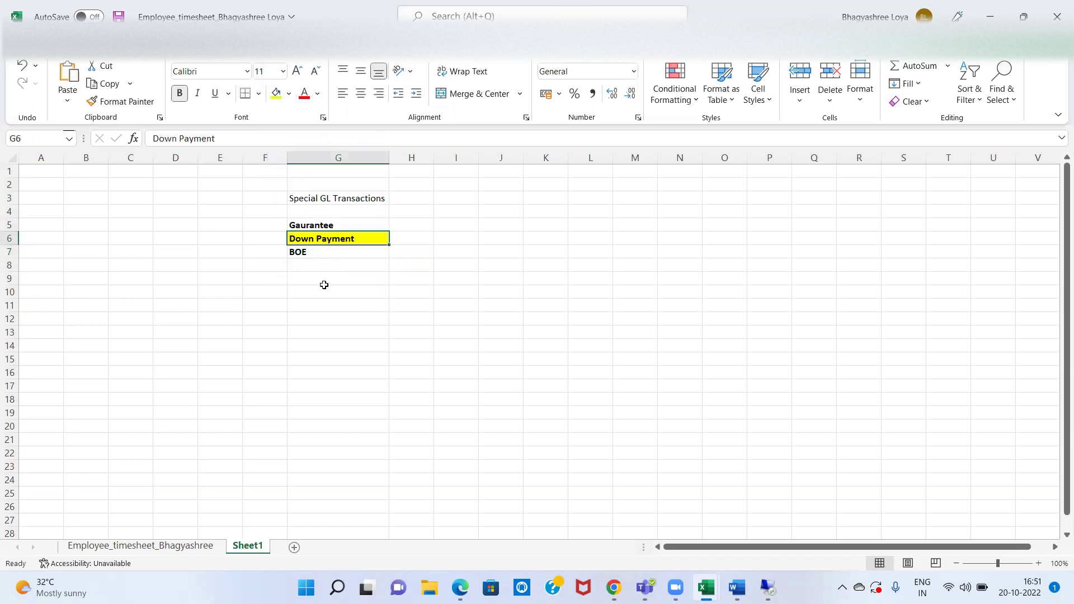
Enter the labels "Pay in Adv" in cell G9 and "Rec in Adv" in cell H9.
{"action": "left_click", "coordinate": [324, 280]}
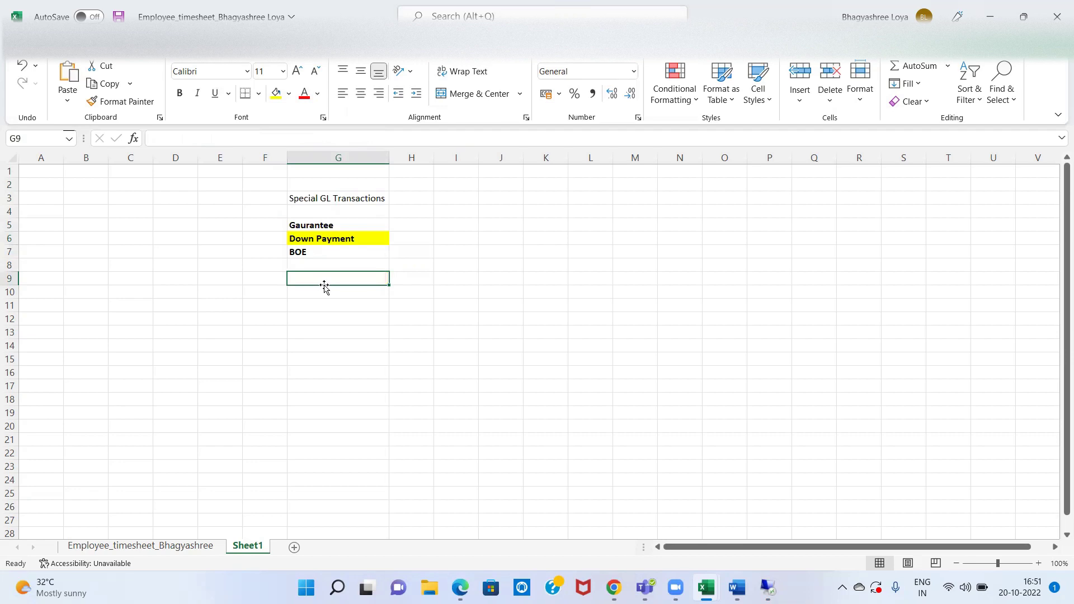
{"action": "type", "text": "Pay in Af"}
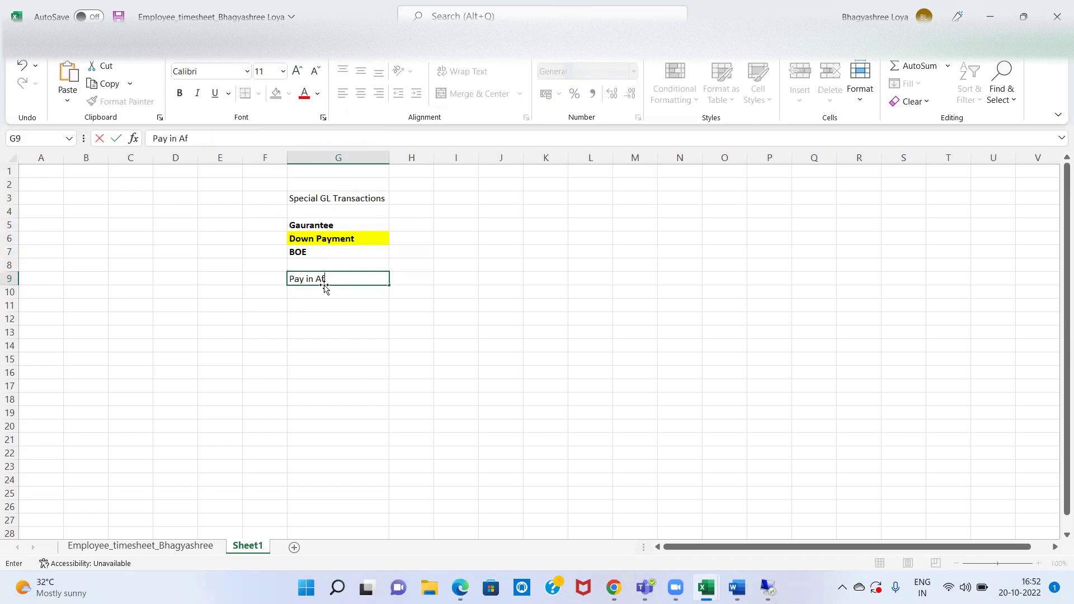
{"action": "key", "text": "BackSpace"}
{"action": "type", "text": "dv"}
{"action": "key", "text": "Tab"}
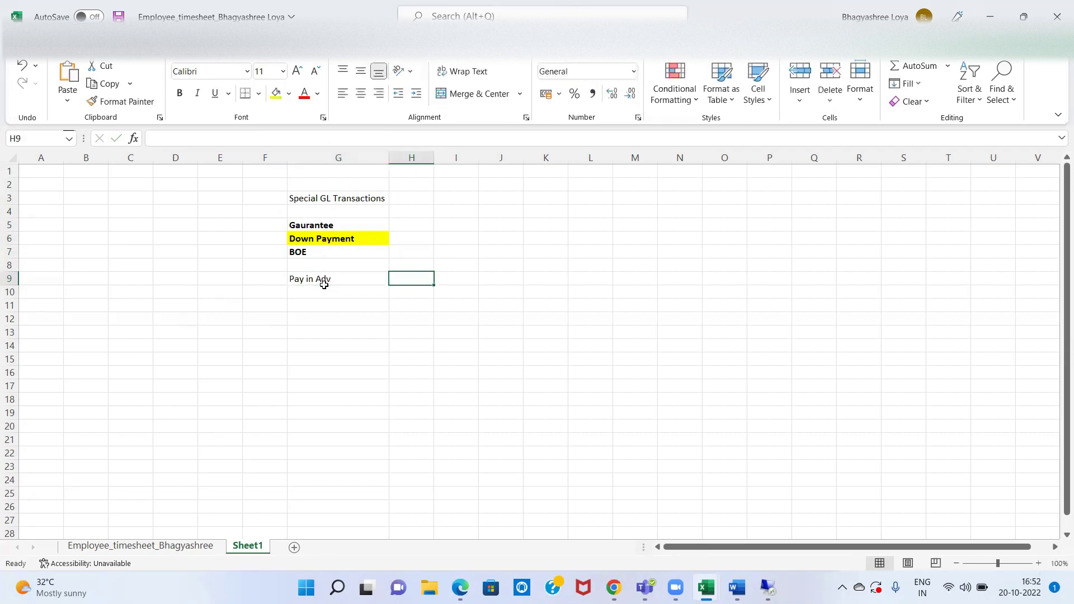
{"action": "type", "text": "Rec in"}
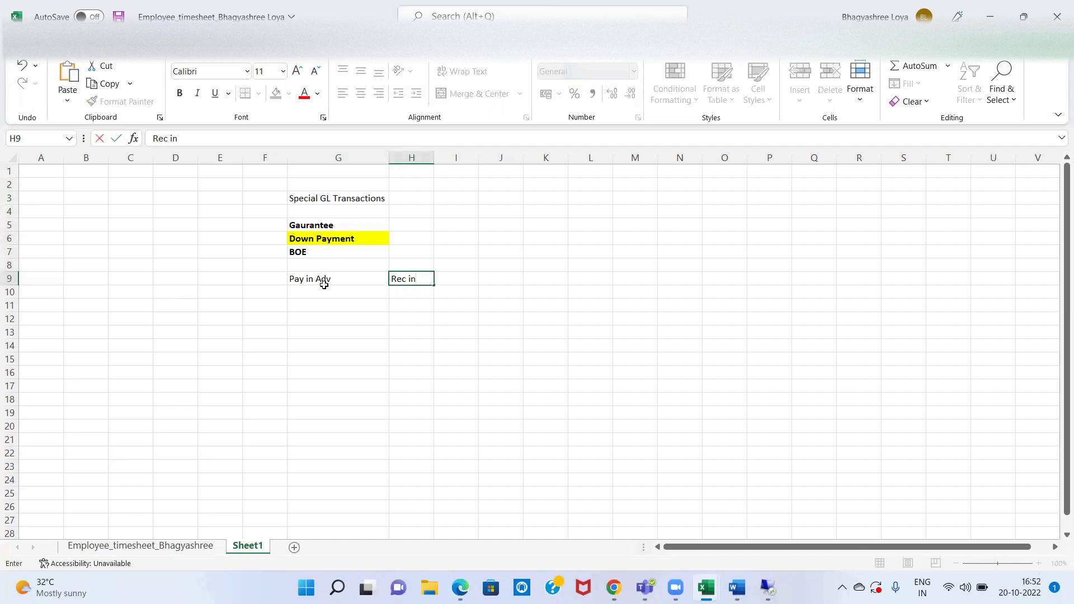
{"action": "type", "text": " Adv"}
{"action": "key", "text": "Return"}
Enter "Vendors" in G10 under the pay-in-advance label and "Customers" in H10 under the receive-in-advance label.
{"action": "key", "text": "Up"}
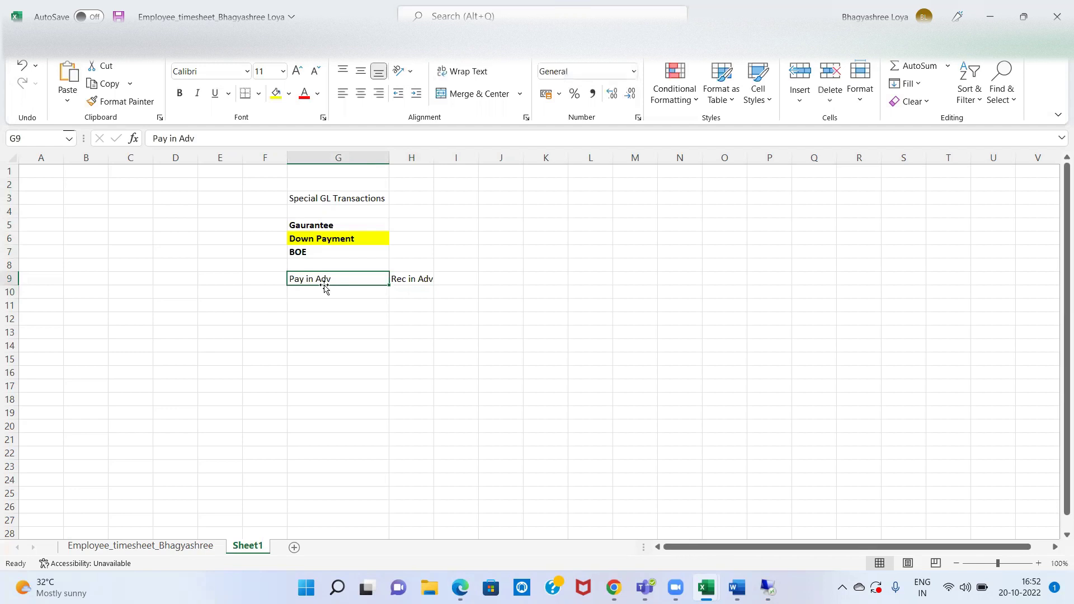
{"action": "key", "text": "Down"}
{"action": "type", "text": "Ve"}
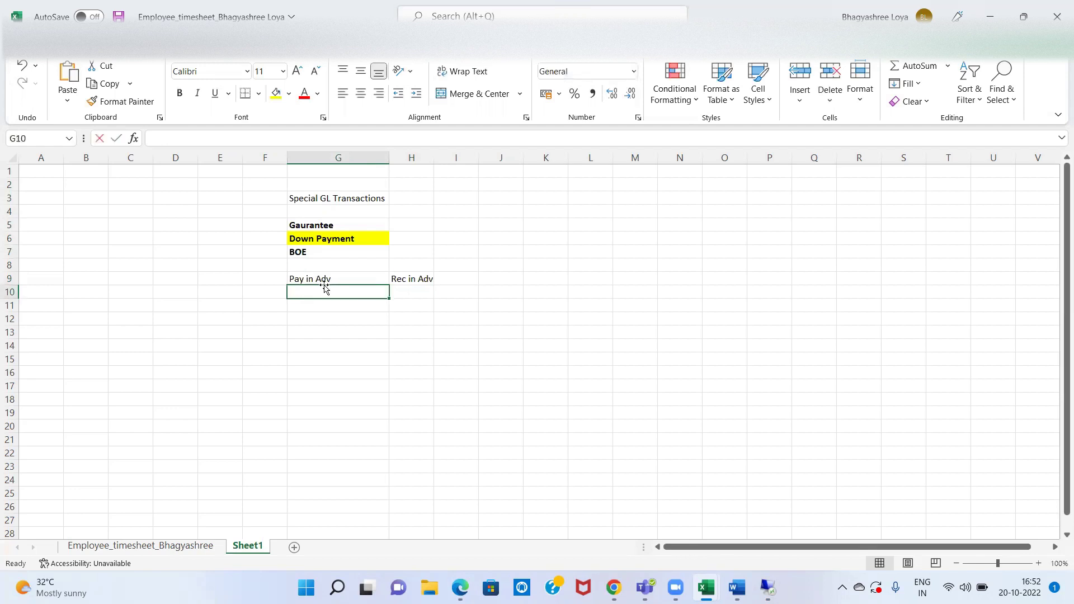
{"action": "type", "text": "nd"}
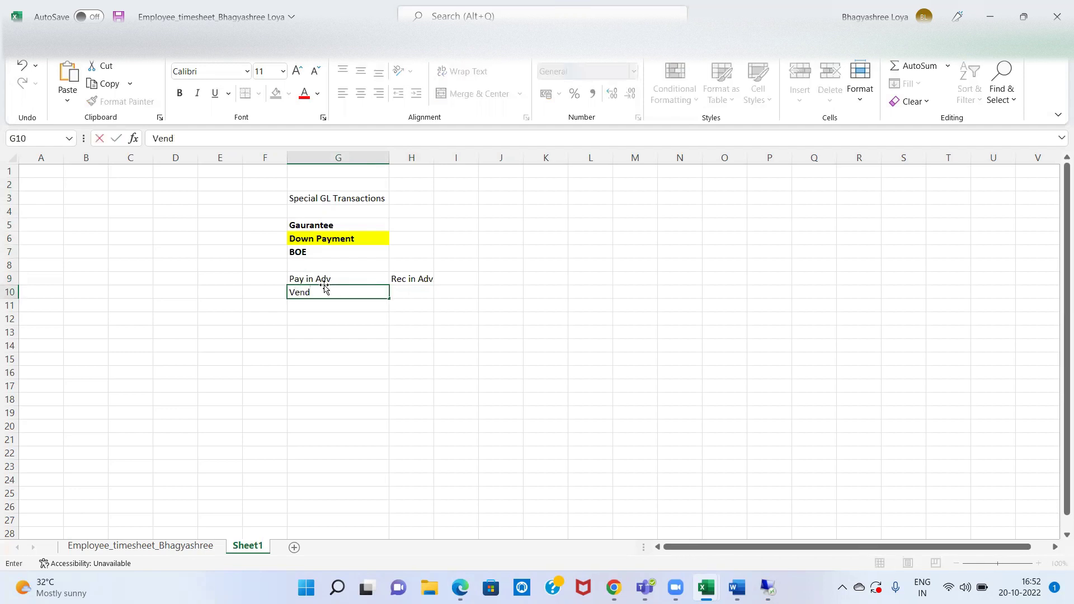
{"action": "type", "text": "irs"}
{"action": "key", "text": "Tab"}
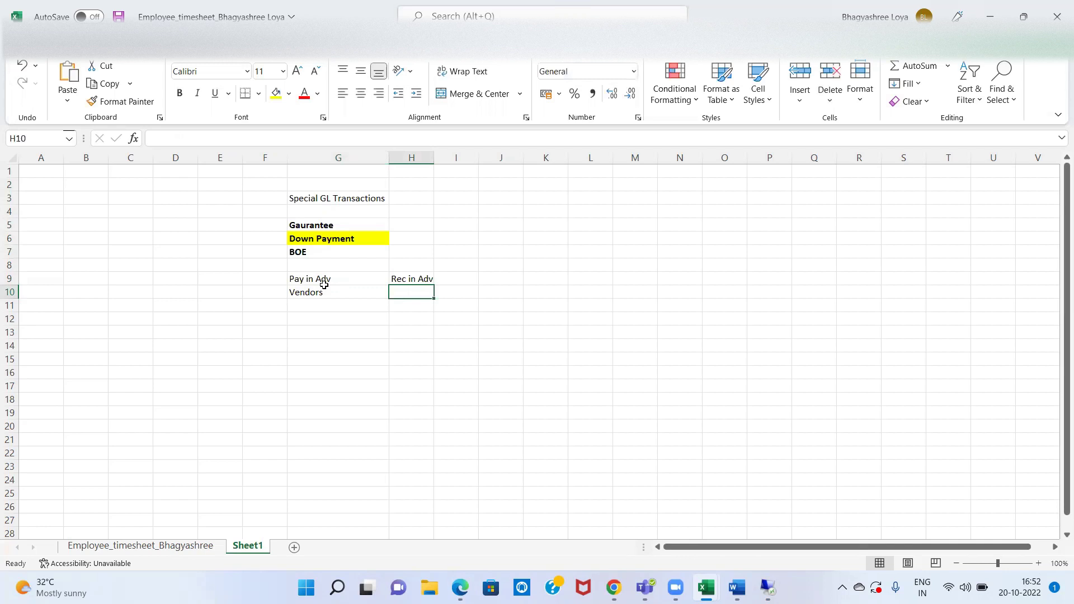
{"action": "type", "text": "Customers"}
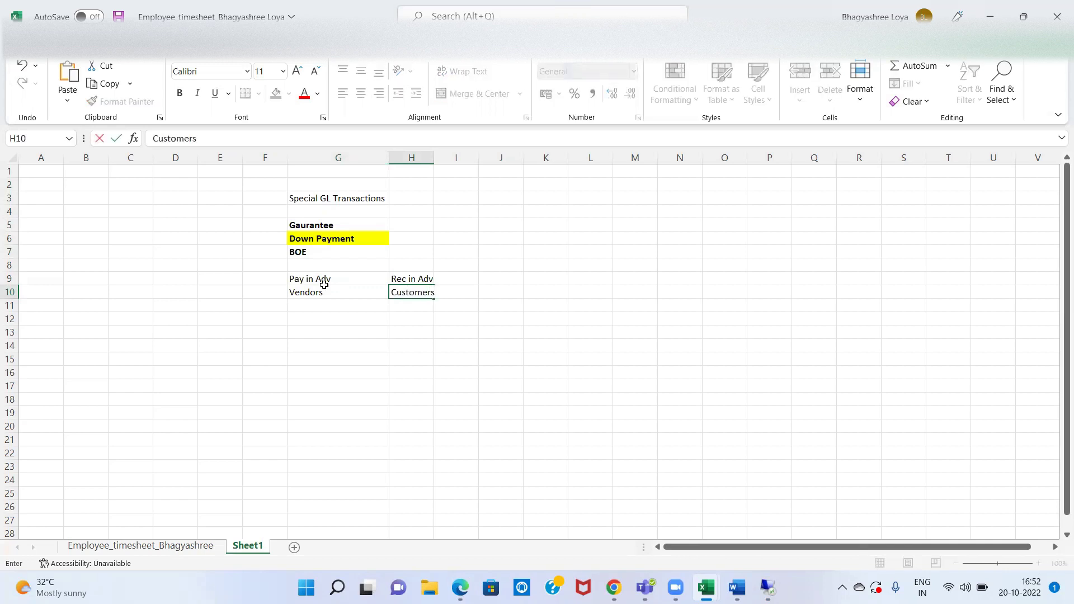
{"action": "key", "text": "Down"}
Enter the account type codes, capital "K" in G11 for vendors and "D" in H11 for customers.
{"action": "key", "text": "Left"}
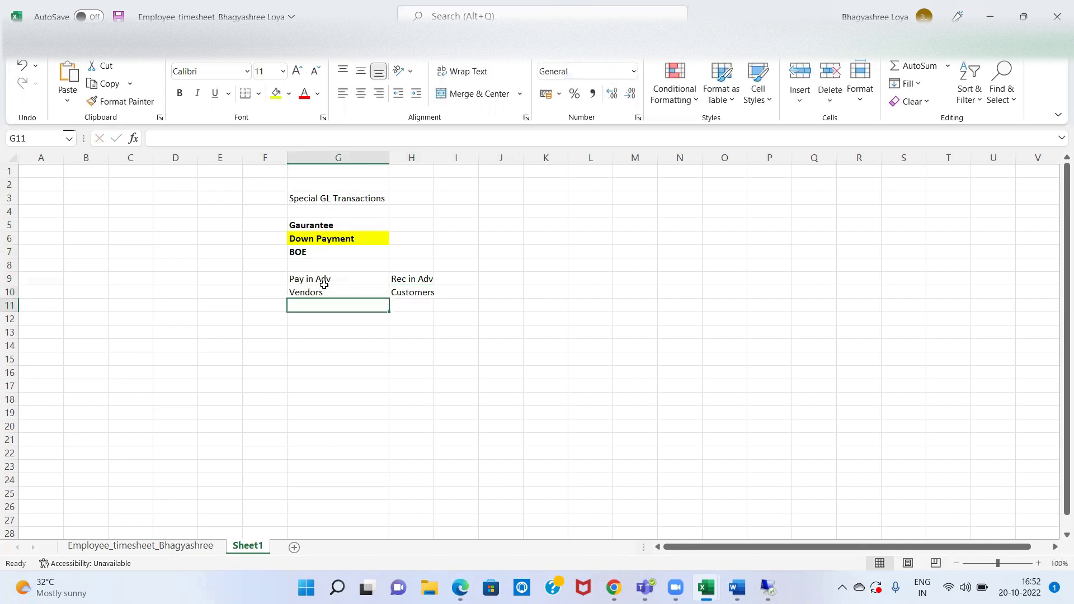
{"action": "key", "text": "Up"}
{"action": "key", "text": "Down"}
{"action": "type", "text": "k"}
{"action": "key", "text": "Tab"}
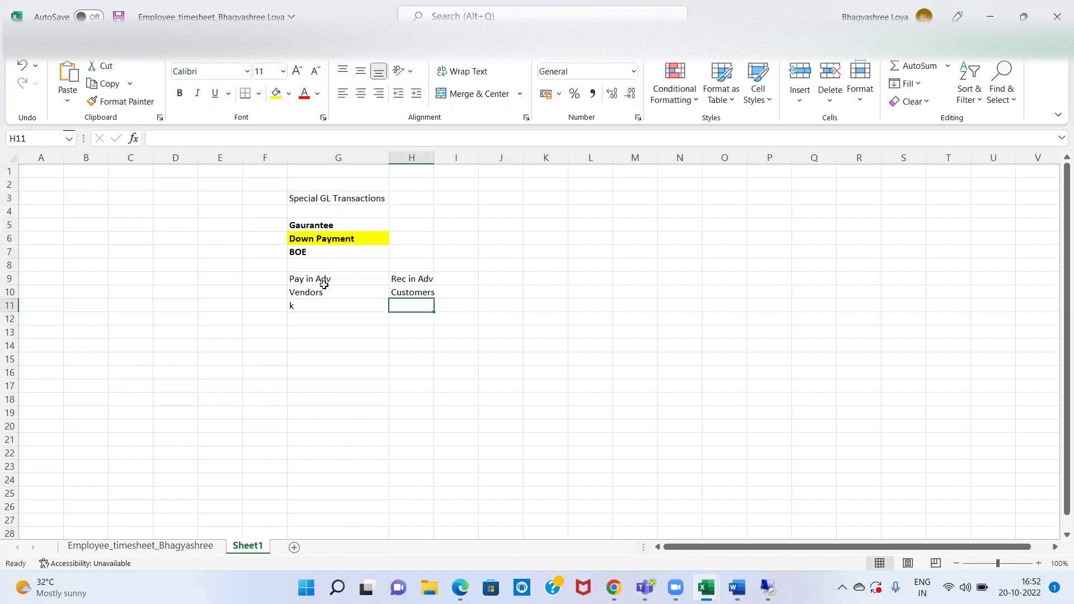
{"action": "type", "text": "D"}
{"action": "key", "text": "Left"}
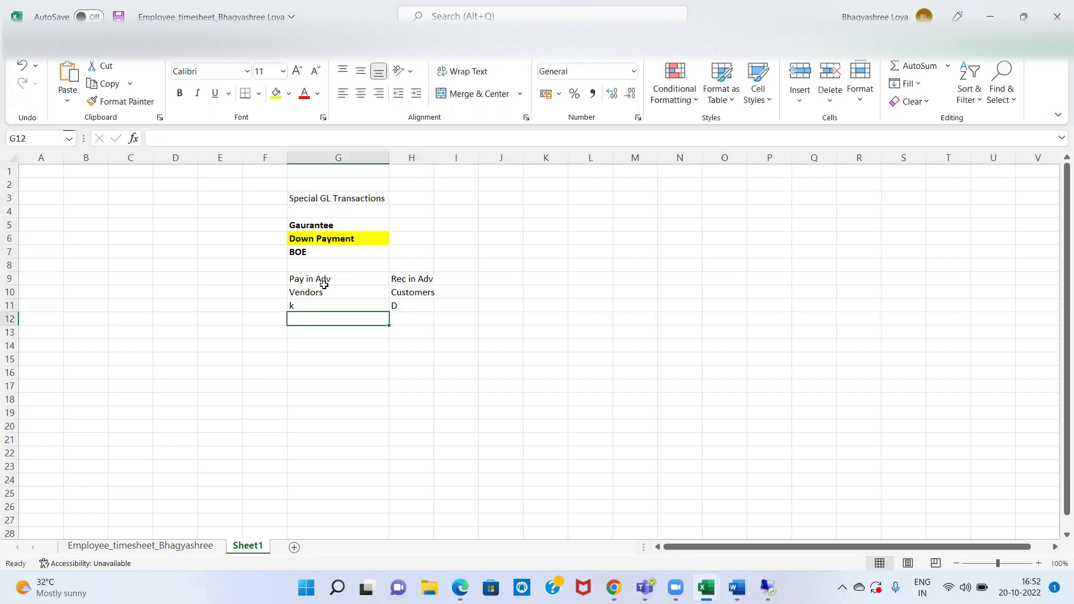
{"action": "type", "text": "K"}
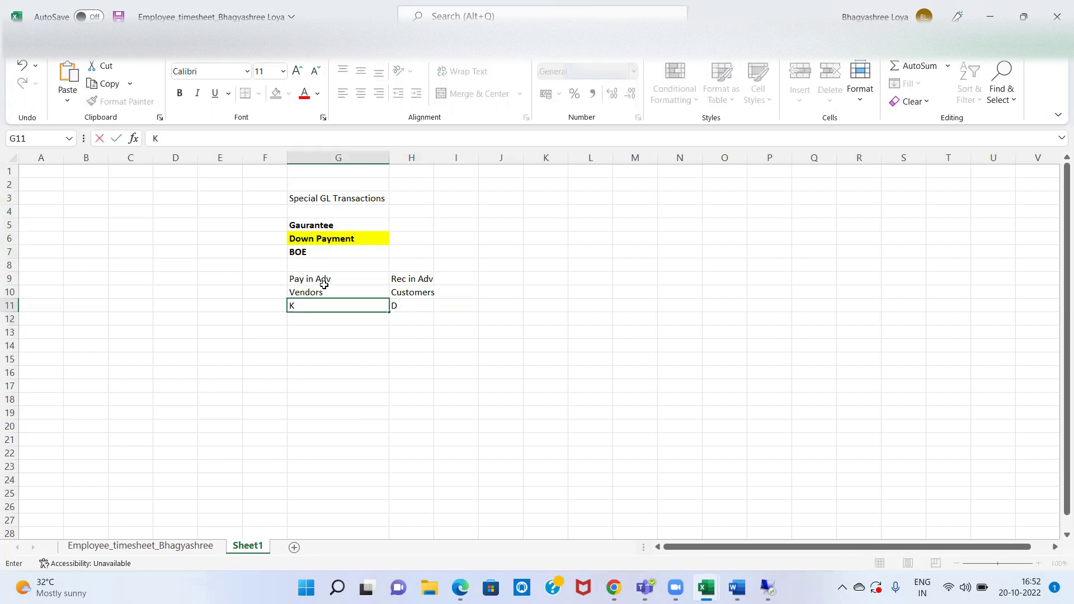
{"action": "key", "text": "Return"}
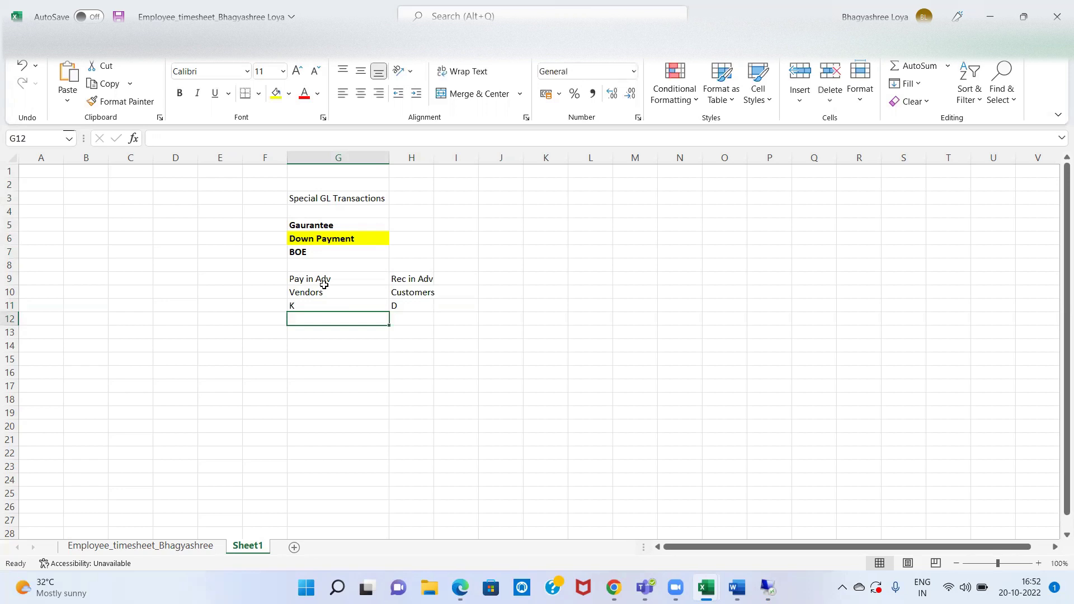
Enter the heading "Alternative GL A/c" in cell I3, on the same row as the special GL heading.
{"action": "key", "text": "Left"}
{"action": "key", "text": "Left"}
{"action": "key", "text": "Left"}
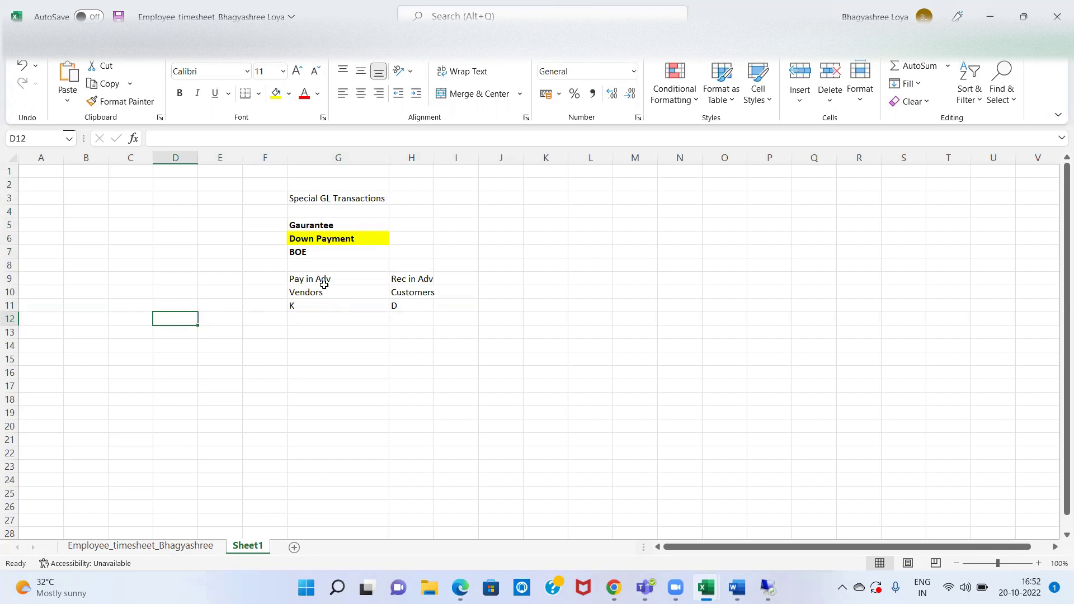
{"action": "key", "text": "Up"}
{"action": "key", "text": "Up"}
{"action": "key", "text": "Up"}
{"action": "key", "text": "Up"}
{"action": "key", "text": "Up"}
{"action": "key", "text": "Up"}
{"action": "key", "text": "Up"}
{"action": "key", "text": "Up"}
{"action": "key", "text": "Right"}
{"action": "key", "text": "Right"}
{"action": "key", "text": "Right"}
{"action": "key", "text": "Up"}
{"action": "key", "text": "Right"}
{"action": "key", "text": "Right"}
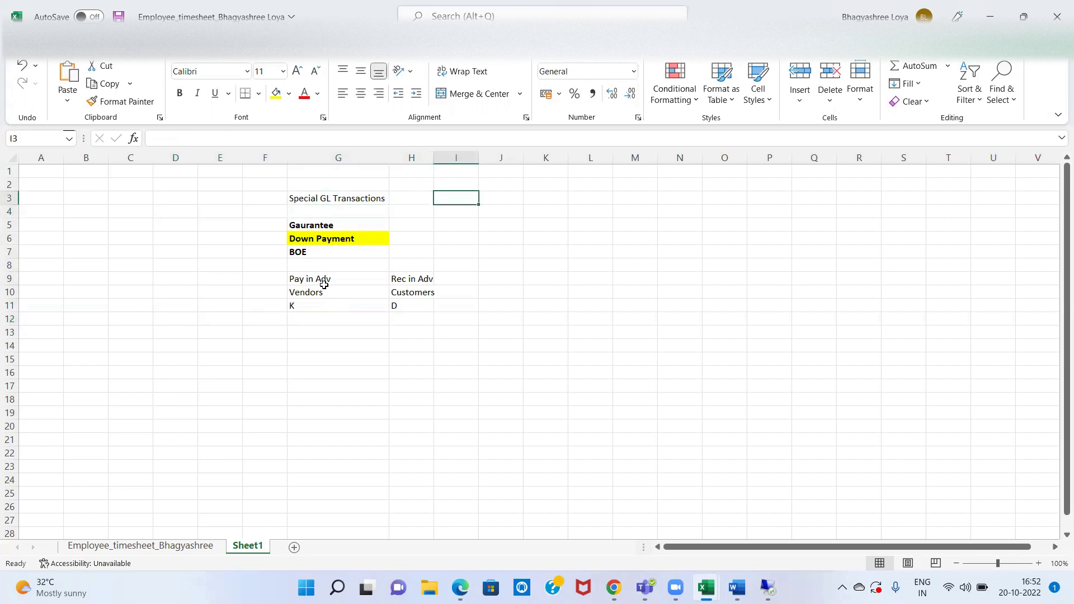
{"action": "type", "text": "Alter"}
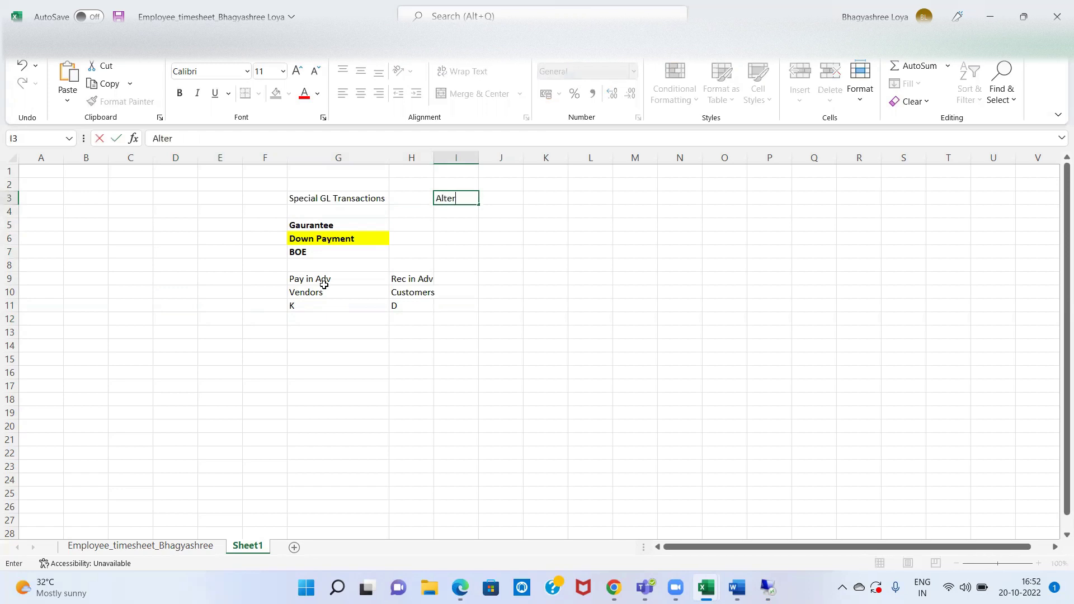
{"action": "type", "text": "native GL A/c"}
{"action": "key", "text": "Return"}
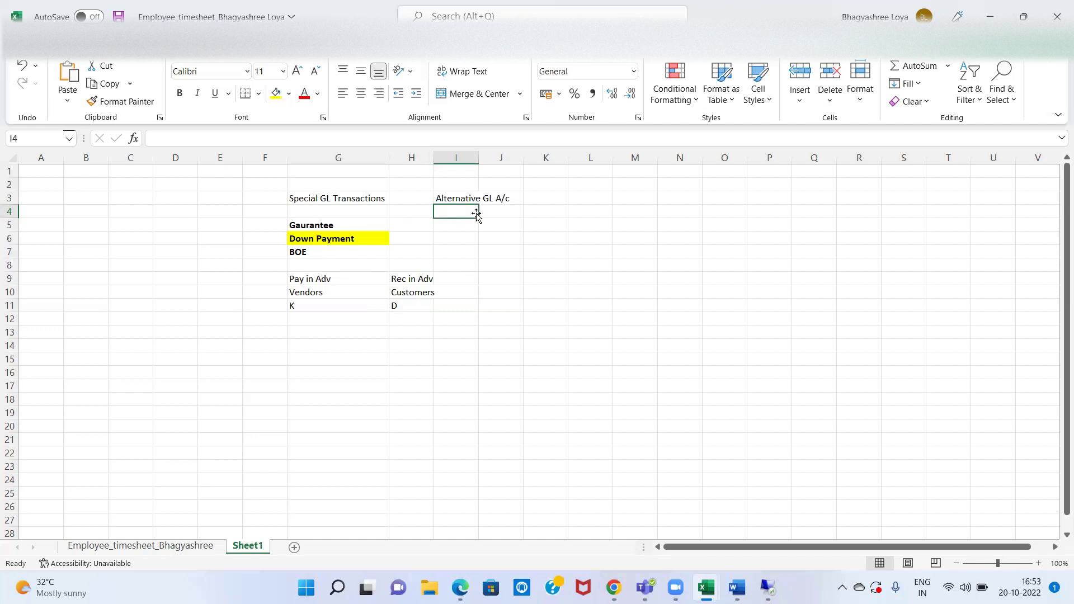
Enter "BP" in cell G13 and "GL" in cell G15, with row 14 left blank between them.
{"action": "left_click", "coordinate": [446, 199]}
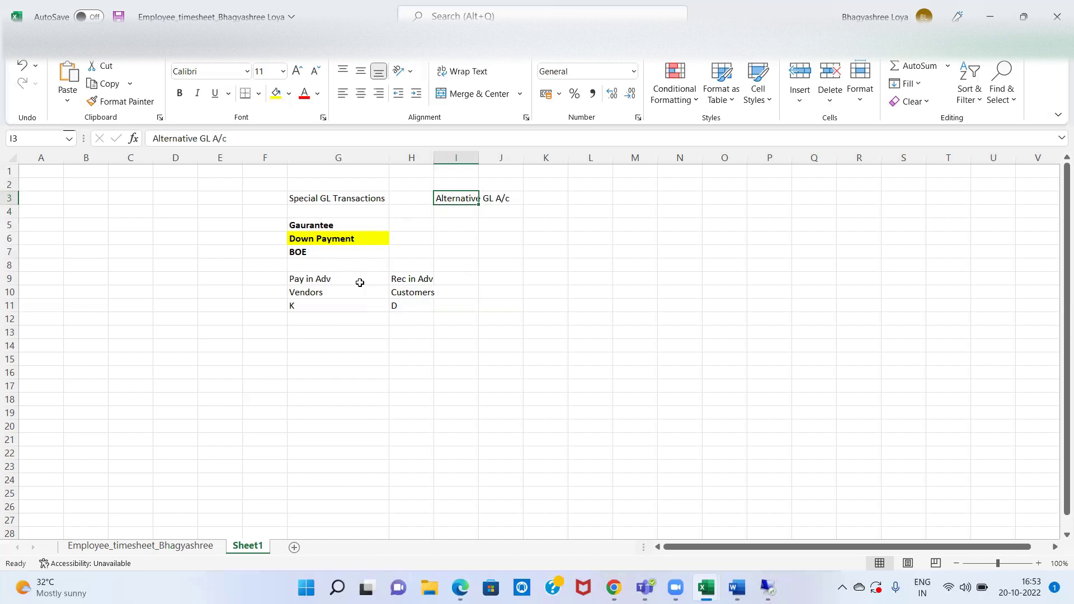
{"action": "left_click", "coordinate": [310, 294]}
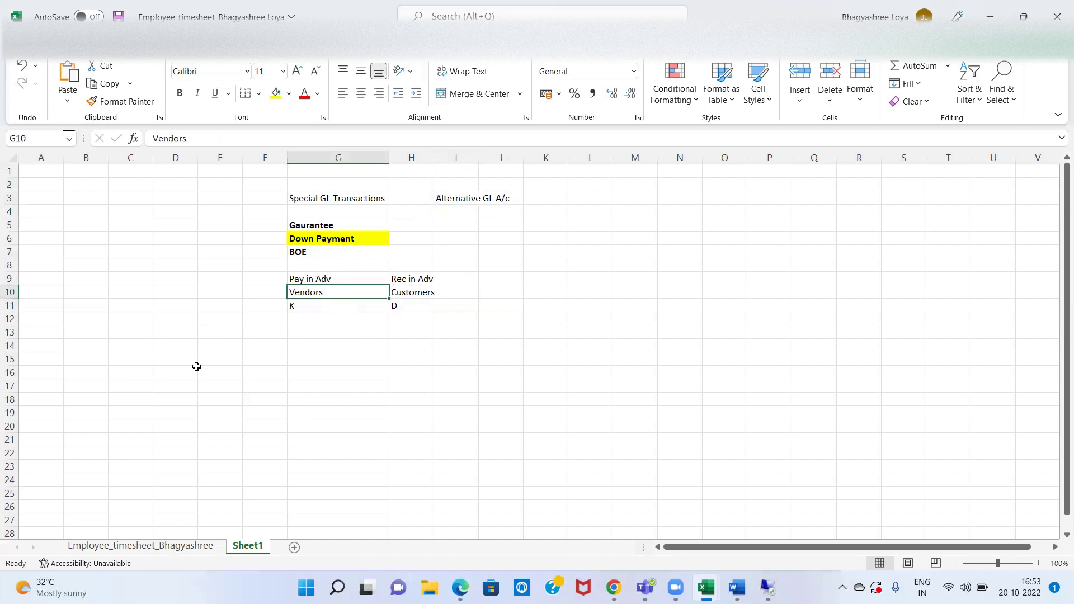
{"action": "left_click", "coordinate": [307, 328]}
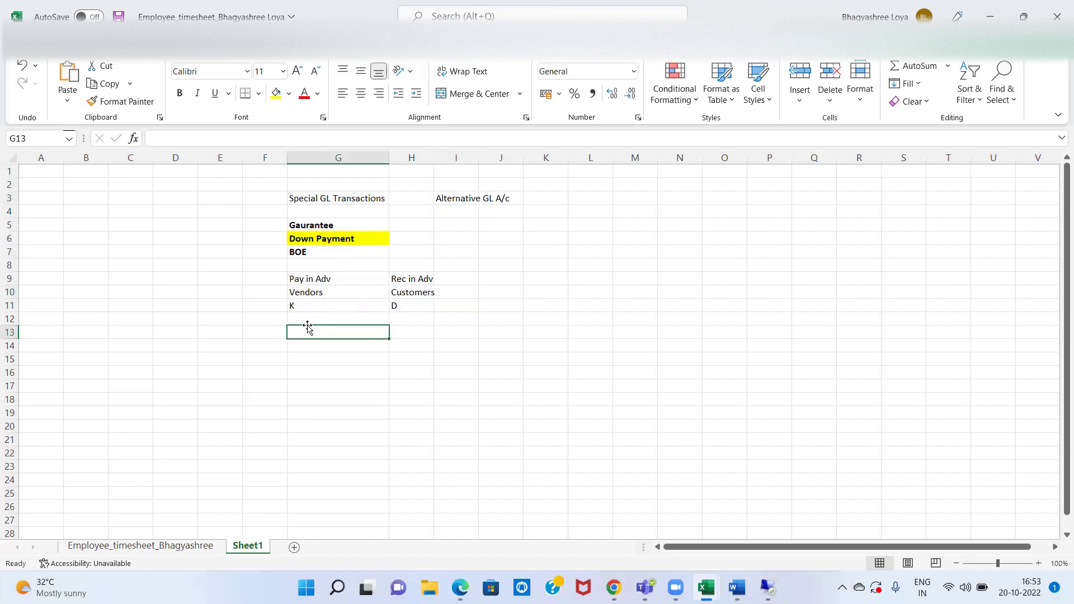
{"action": "type", "text": "BP"}
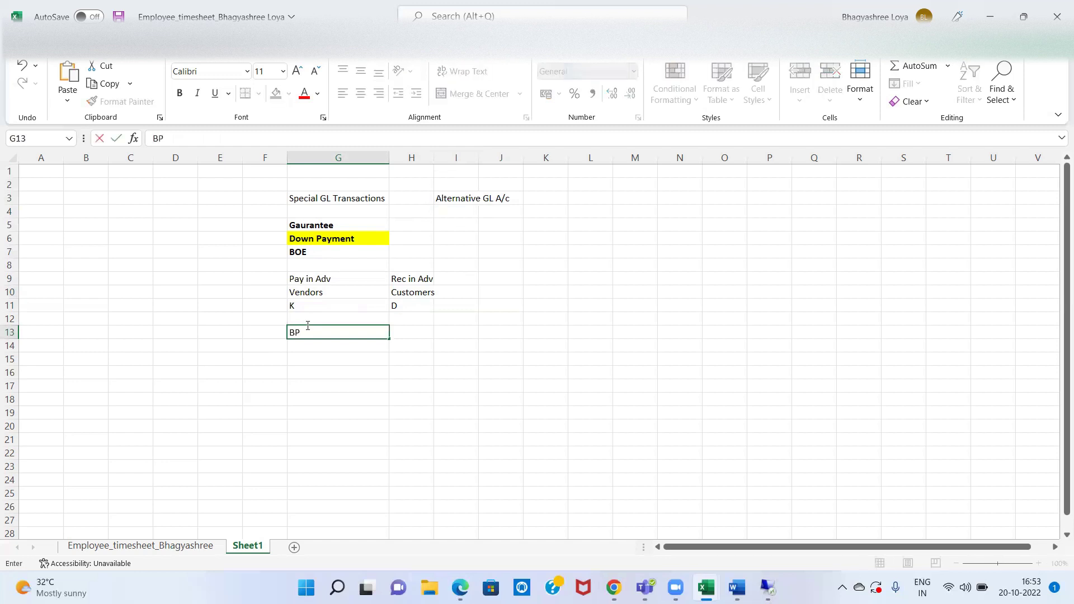
{"action": "key", "text": "Return"}
{"action": "key", "text": "Return"}
{"action": "type", "text": "GL"}
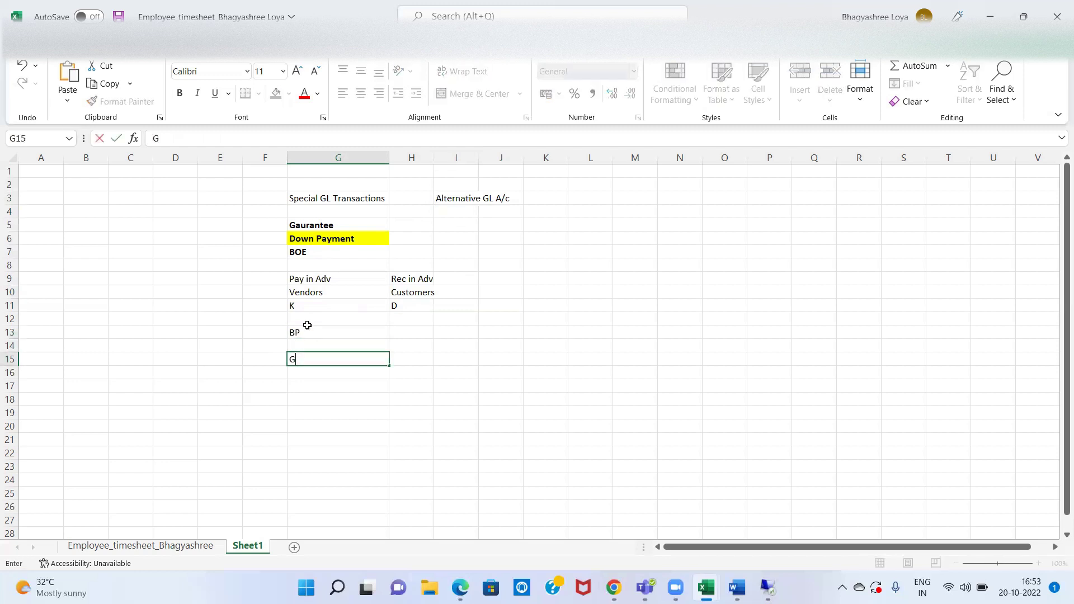
{"action": "key", "text": "Return"}
{"action": "key", "text": "Up"}
{"action": "key", "text": "Up"}
{"action": "key", "text": "Up"}
{"action": "key", "text": "Up"}
{"action": "key", "text": "Up"}
{"action": "key", "text": "Up"}
{"action": "key", "text": "Up"}
{"action": "key", "text": "Up"}
{"action": "key", "text": "Up"}
{"action": "key", "text": "Up"}
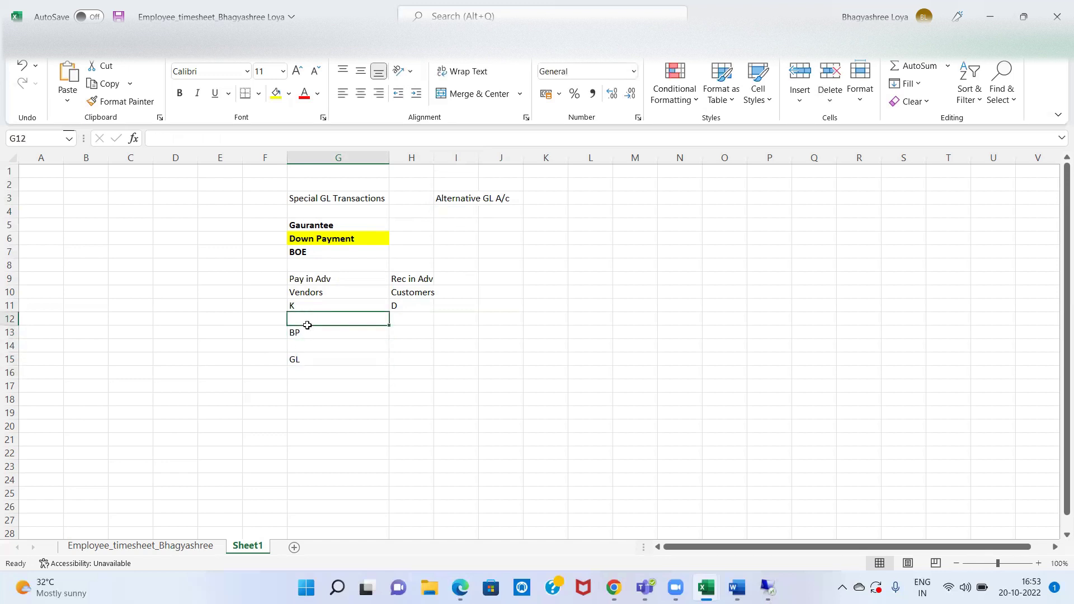
Review the special GL notes, covering the BOE, alternative GL account, BP and GL entries.
{"action": "key", "text": "Down"}
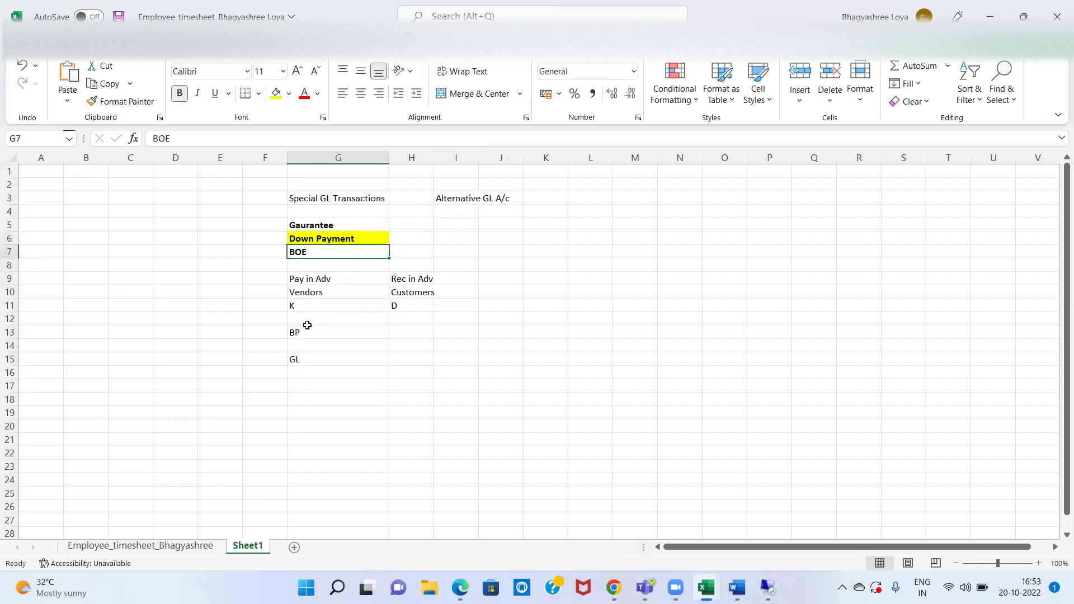
{"action": "key", "text": "Right"}
{"action": "key", "text": "Down"}
{"action": "key", "text": "Down"}
{"action": "key", "text": "Up"}
{"action": "key", "text": "Up"}
{"action": "key", "text": "Up"}
{"action": "key", "text": "Up"}
{"action": "key", "text": "Up"}
{"action": "key", "text": "Up"}
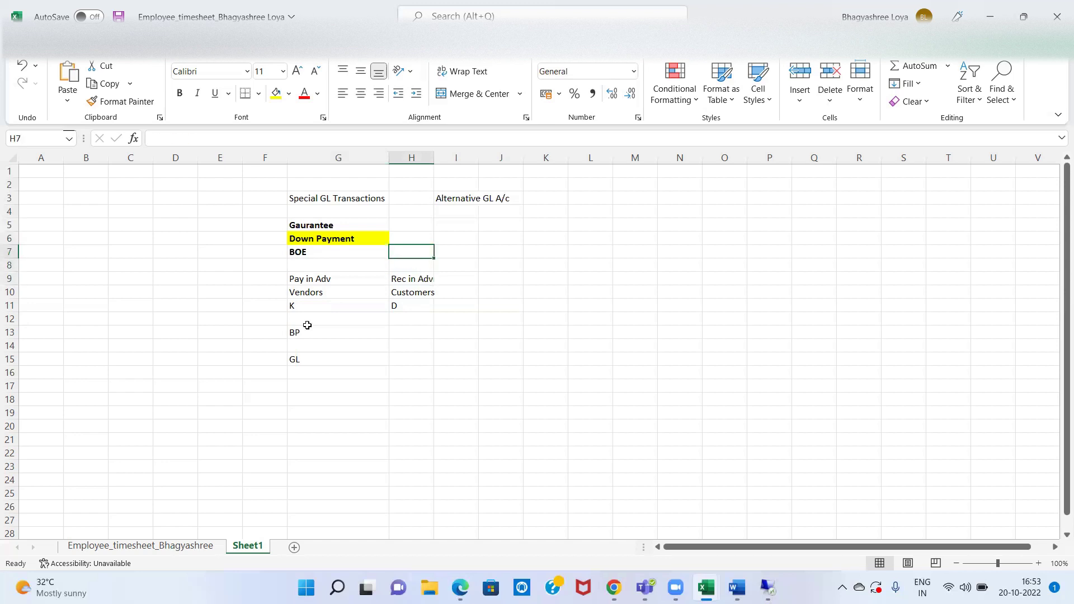
{"action": "key", "text": "Right"}
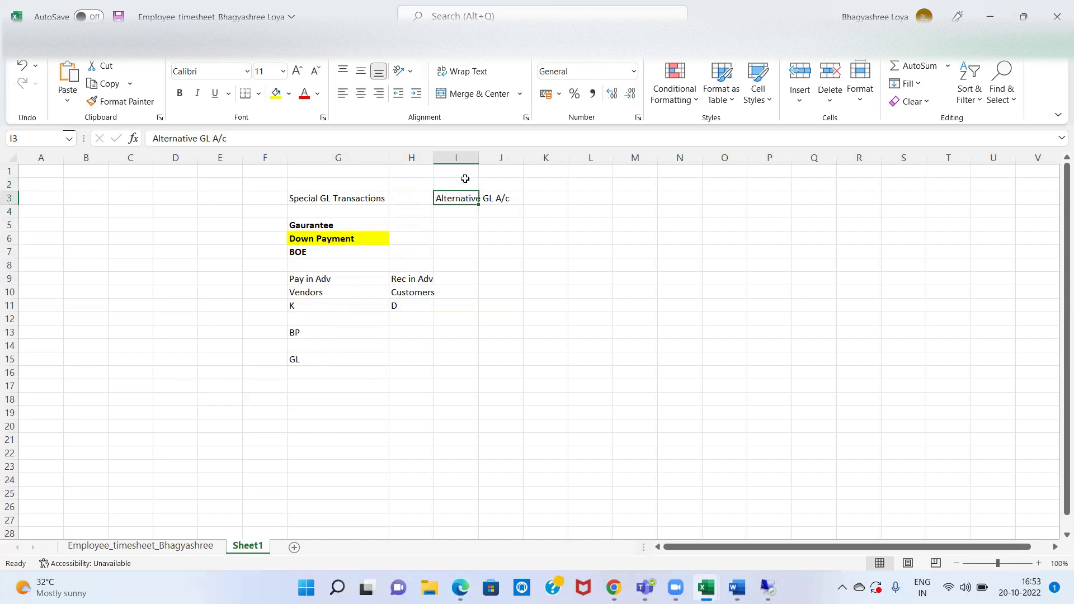
{"action": "left_click", "coordinate": [309, 358]}
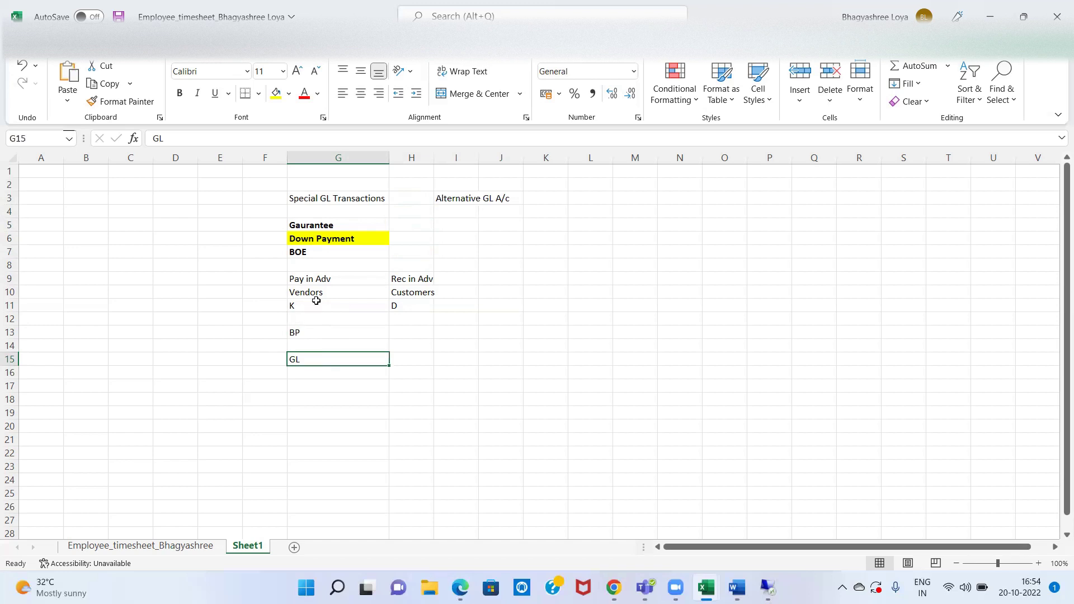
{"action": "left_click", "coordinate": [303, 334]}
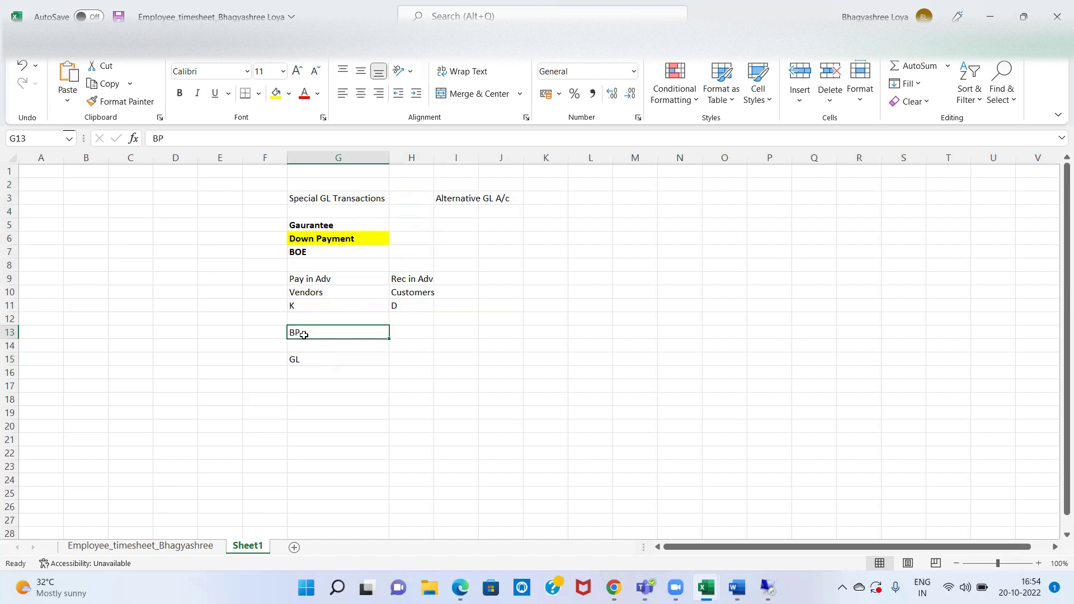
{"action": "key", "text": "Down"}
{"action": "key", "text": "Down"}
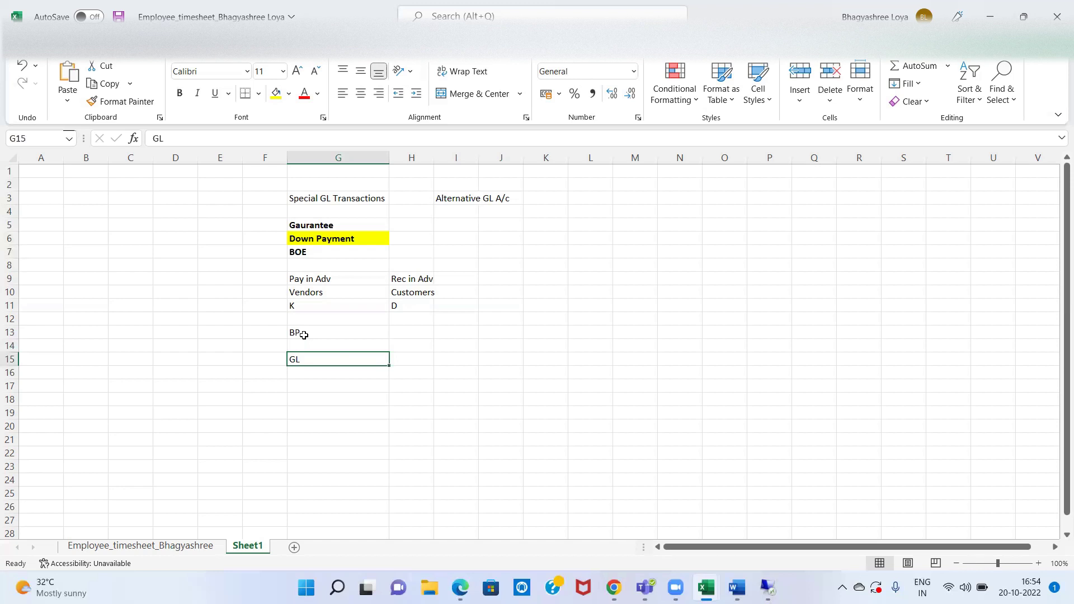
Enter the heading "2 Type of entries in SGL T" in cell G18.
{"action": "key", "text": "Down"}
{"action": "key", "text": "Down"}
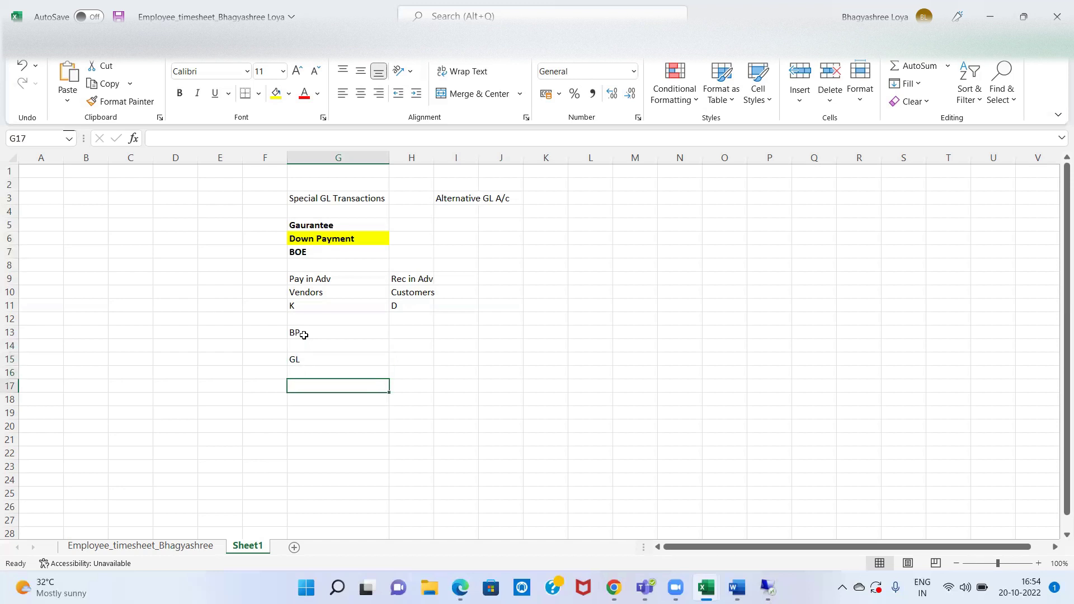
{"action": "key", "text": "Down"}
{"action": "type", "text": "2 Type"}
{"action": "key", "text": "BackSpace"}
{"action": "key", "text": "BackSpace"}
{"action": "type", "text": "pe of"}
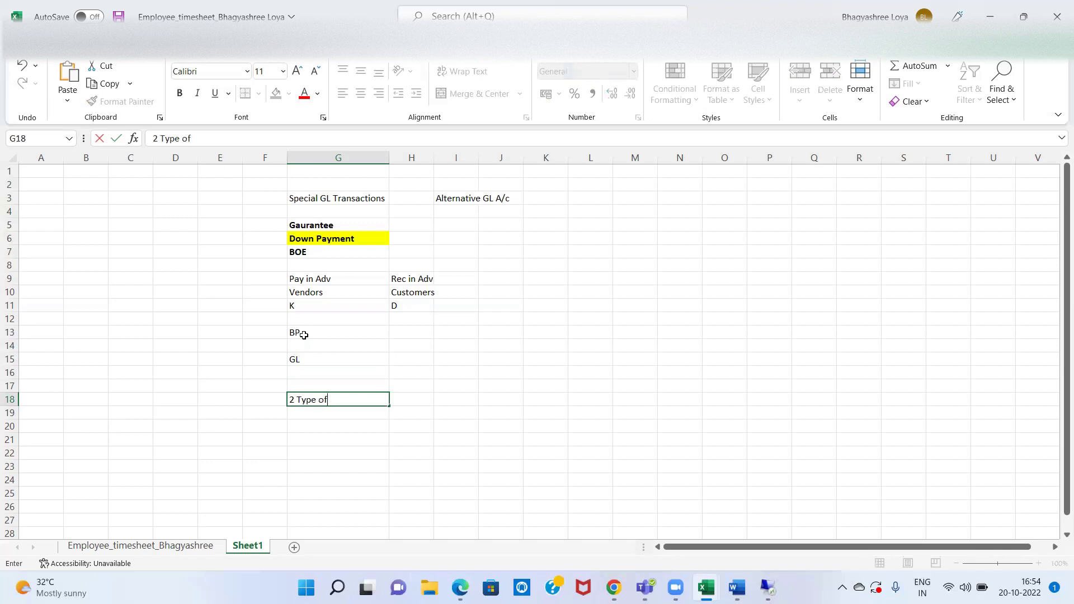
{"action": "type", "text": " entries in SGL T"}
{"action": "key", "text": "Return"}
List the two entry types under the heading: "Noted items" in G20 and "Offsetting entries" in G21.
{"action": "key", "text": "Up"}
{"action": "key", "text": "Down"}
{"action": "key", "text": "Down"}
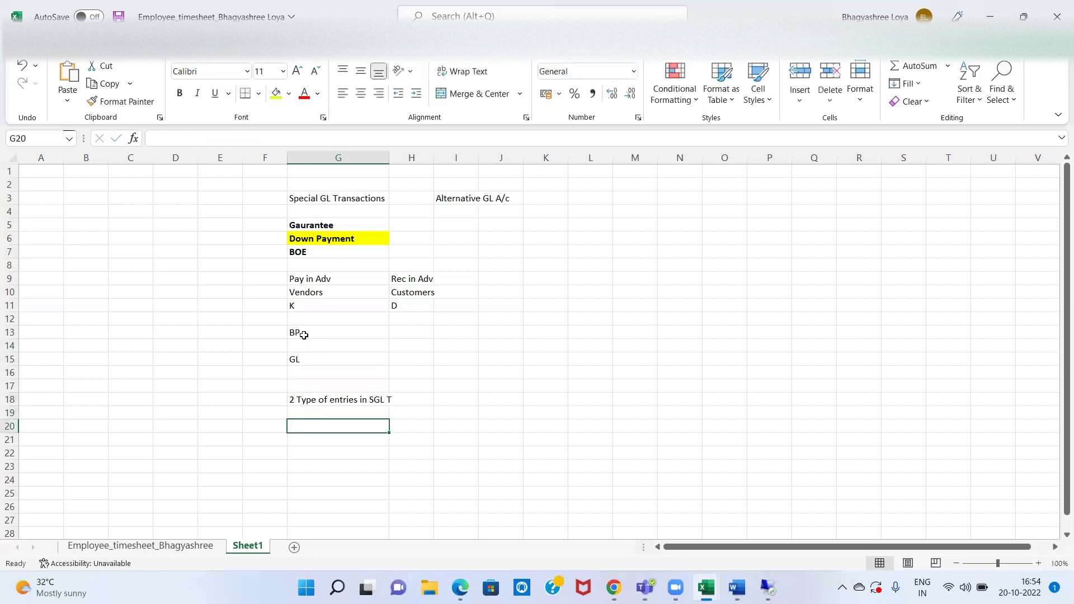
{"action": "type", "text": "N"}
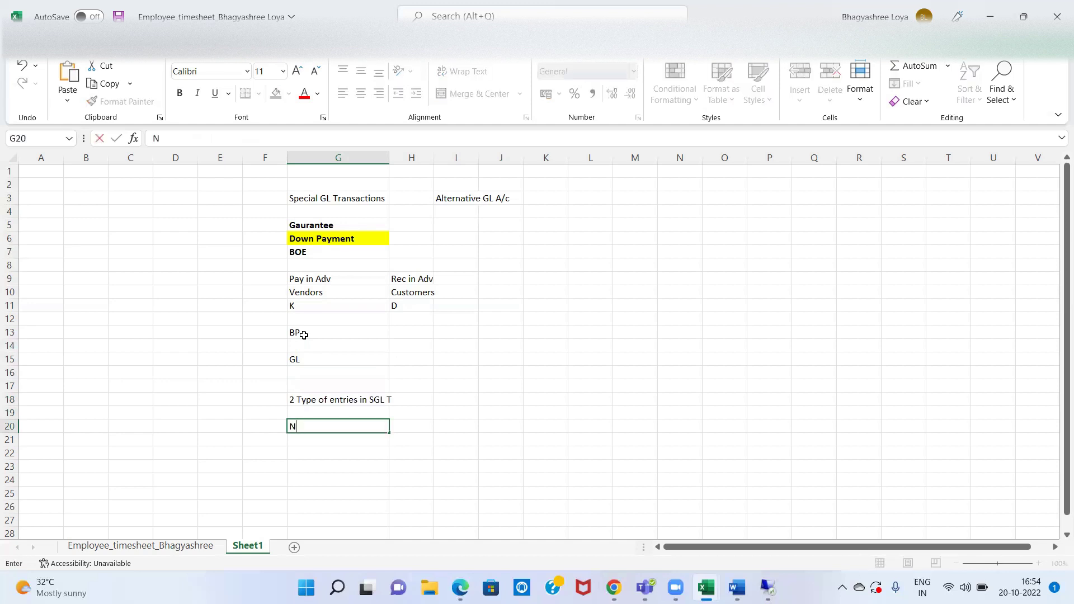
{"action": "type", "text": "oted items"}
{"action": "key", "text": "Return"}
{"action": "type", "text": "Offsett"}
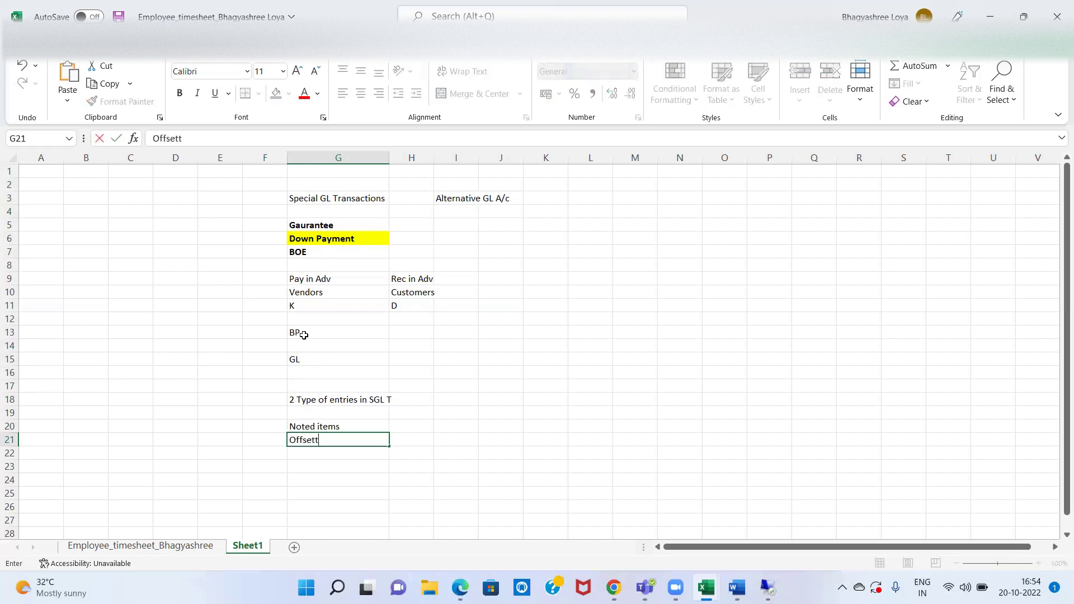
{"action": "type", "text": "ing entries"}
{"action": "key", "text": "Return"}
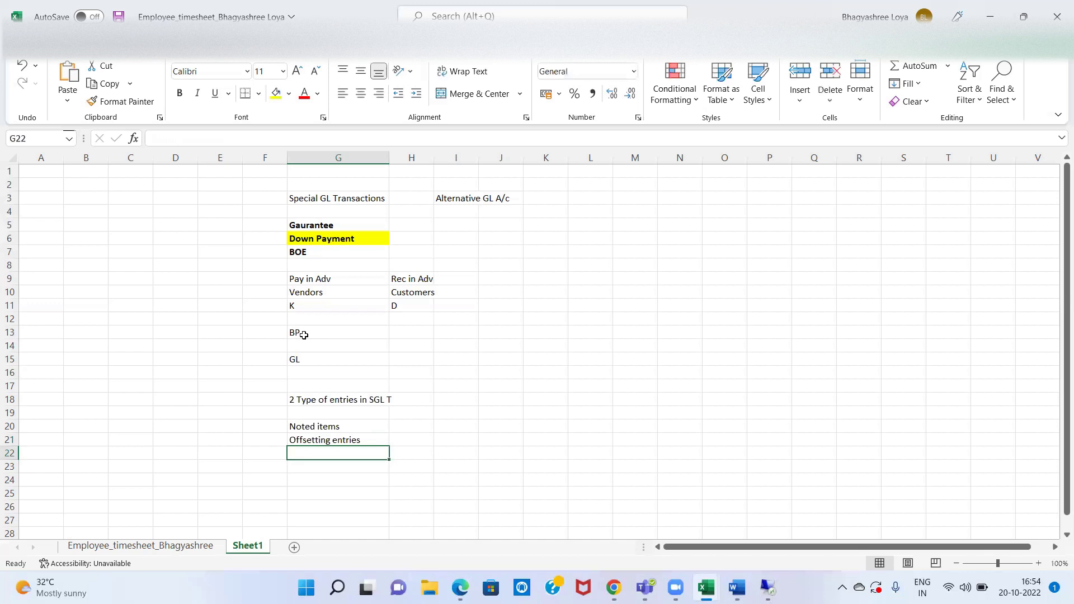
Review the column G notes from the two entry types up to the down payment label and back down to the offsetting entries.
{"action": "key", "text": "Up"}
{"action": "key", "text": "Up"}
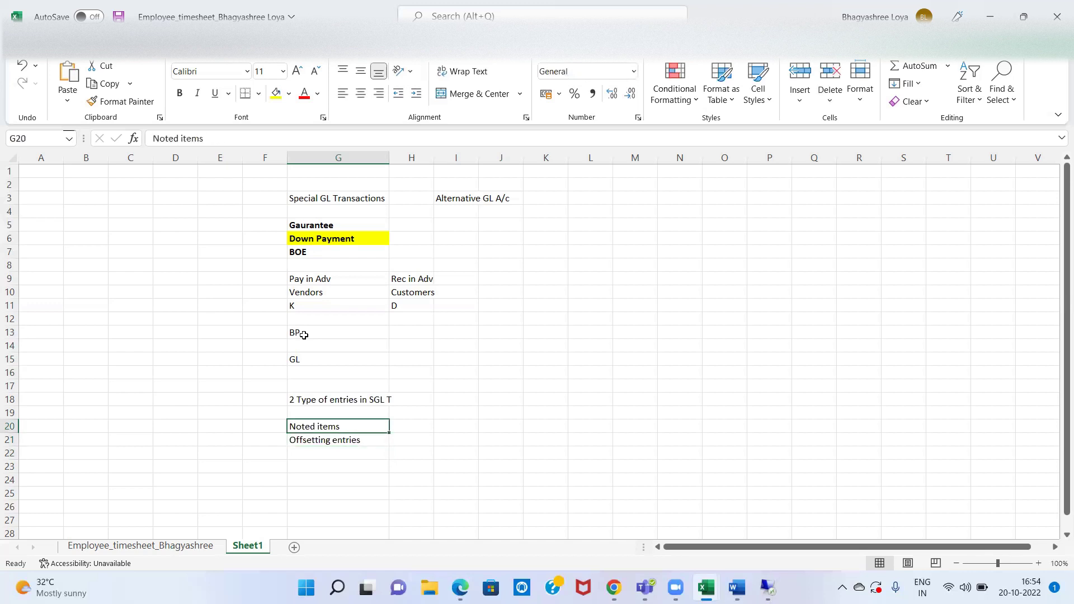
{"action": "key", "text": "Up"}
{"action": "key", "text": "Up"}
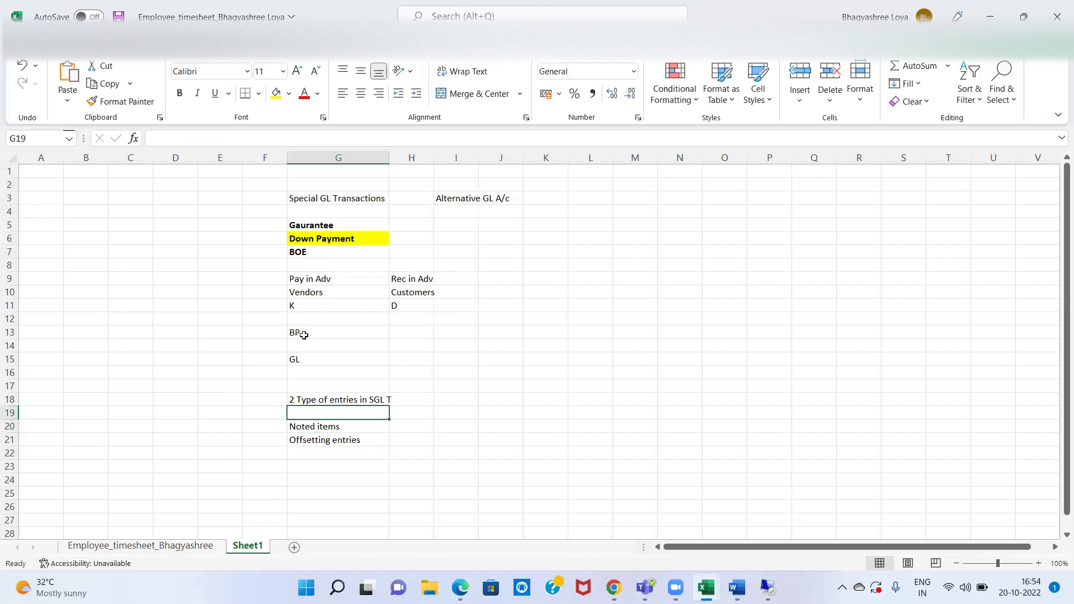
{"action": "key", "text": "Up"}
{"action": "key", "text": "Up"}
{"action": "key", "text": "Up"}
{"action": "key", "text": "Up"}
{"action": "key", "text": "Up"}
{"action": "key", "text": "Up"}
{"action": "key", "text": "Up"}
{"action": "key", "text": "Up"}
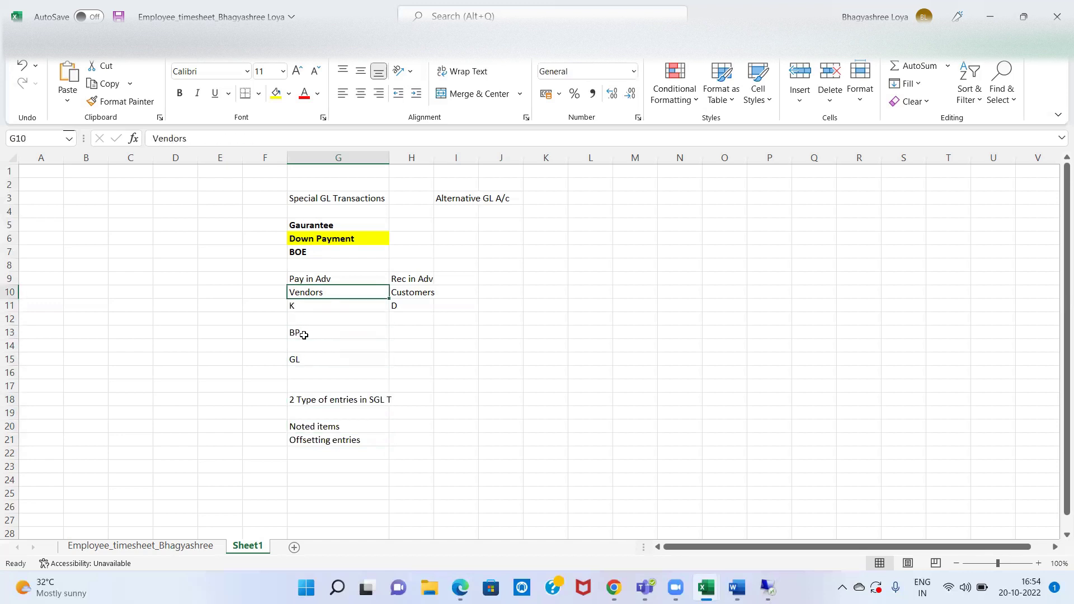
{"action": "key", "text": "Up"}
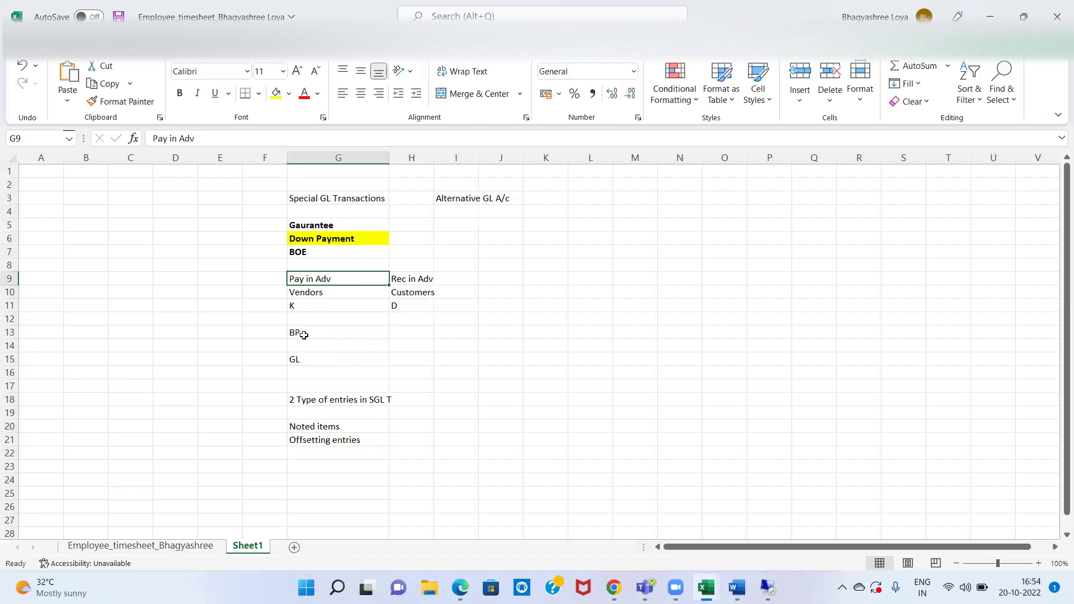
{"action": "key", "text": "Up"}
{"action": "key", "text": "Up"}
{"action": "key", "text": "Up"}
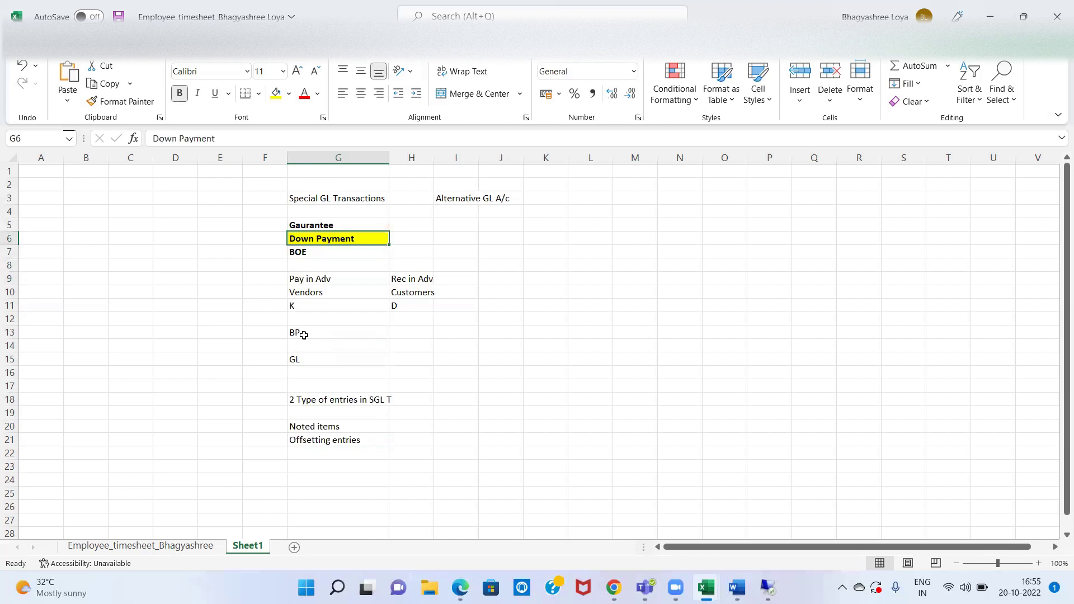
{"action": "key", "text": "Down"}
{"action": "key", "text": "Down"}
{"action": "key", "text": "Down"}
{"action": "key", "text": "Down"}
{"action": "key", "text": "Down"}
{"action": "key", "text": "Down"}
{"action": "key", "text": "Down"}
{"action": "key", "text": "Down"}
{"action": "key", "text": "Down"}
{"action": "key", "text": "Down"}
{"action": "key", "text": "Down"}
{"action": "key", "text": "Down"}
{"action": "key", "text": "Down"}
{"action": "key", "text": "Down"}
{"action": "key", "text": "Down"}
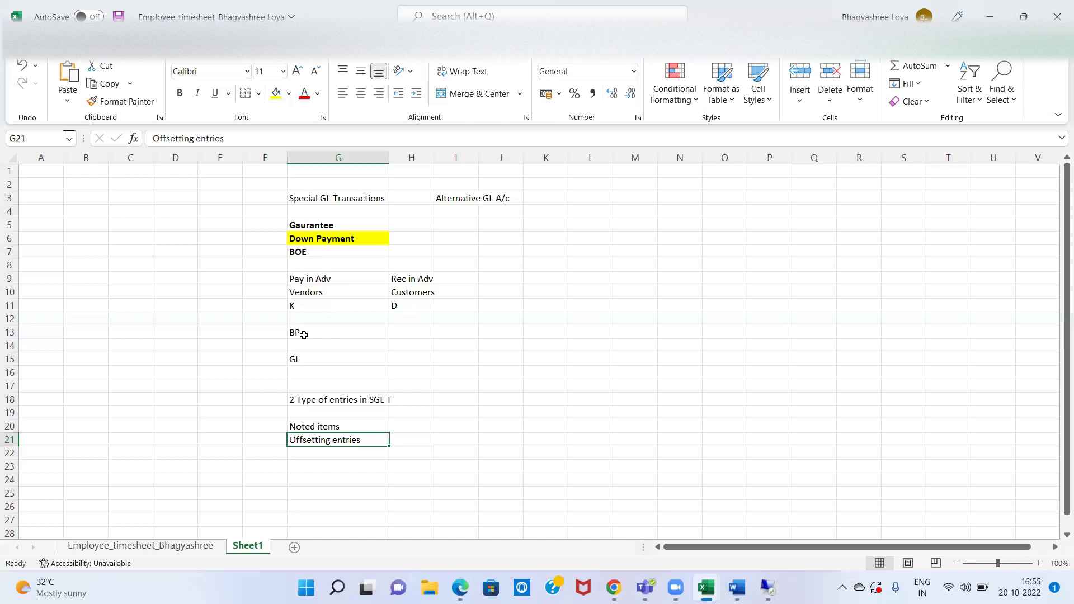
{"action": "key", "text": "Down"}
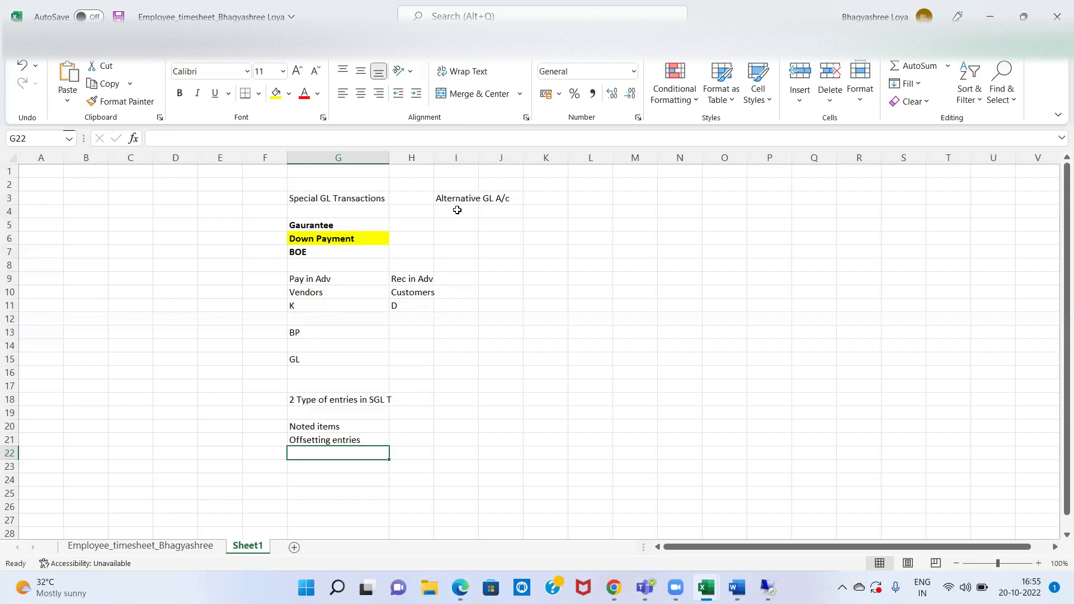
{"action": "key", "text": "Up"}
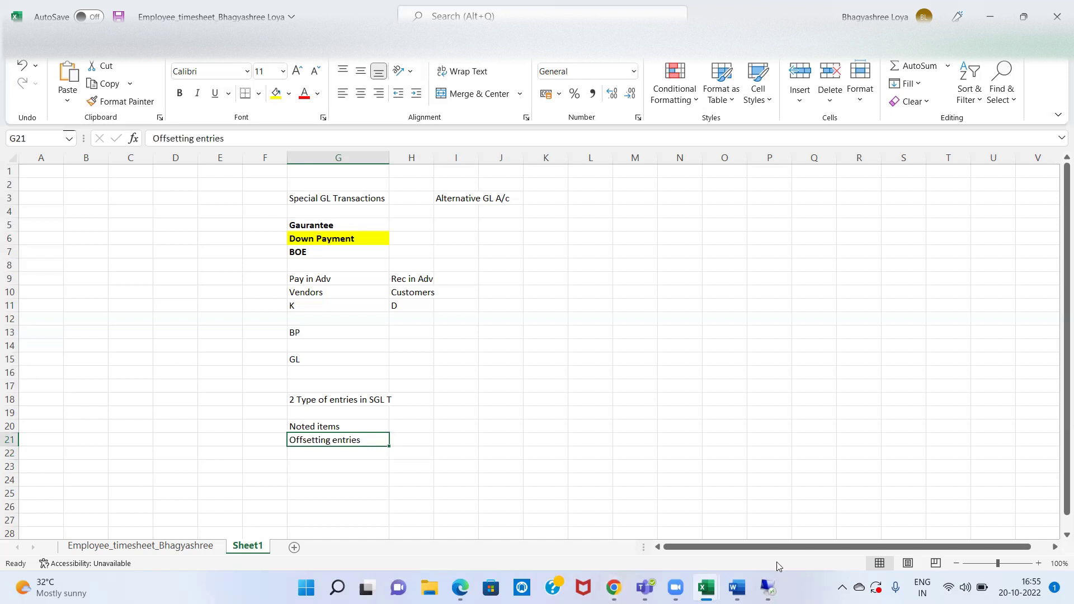
Switch to SAP and expand the Accounts Payable, Account Receivable and Other Current Assets groups in the G/L account tree.
{"action": "left_click", "coordinate": [768, 586]}
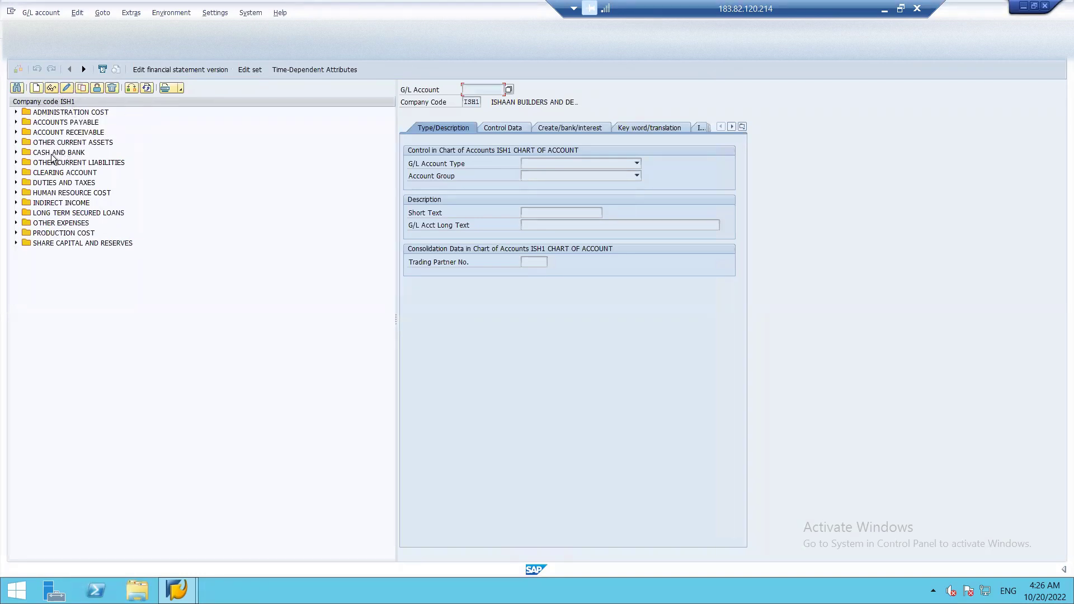
{"action": "left_click", "coordinate": [16, 122]}
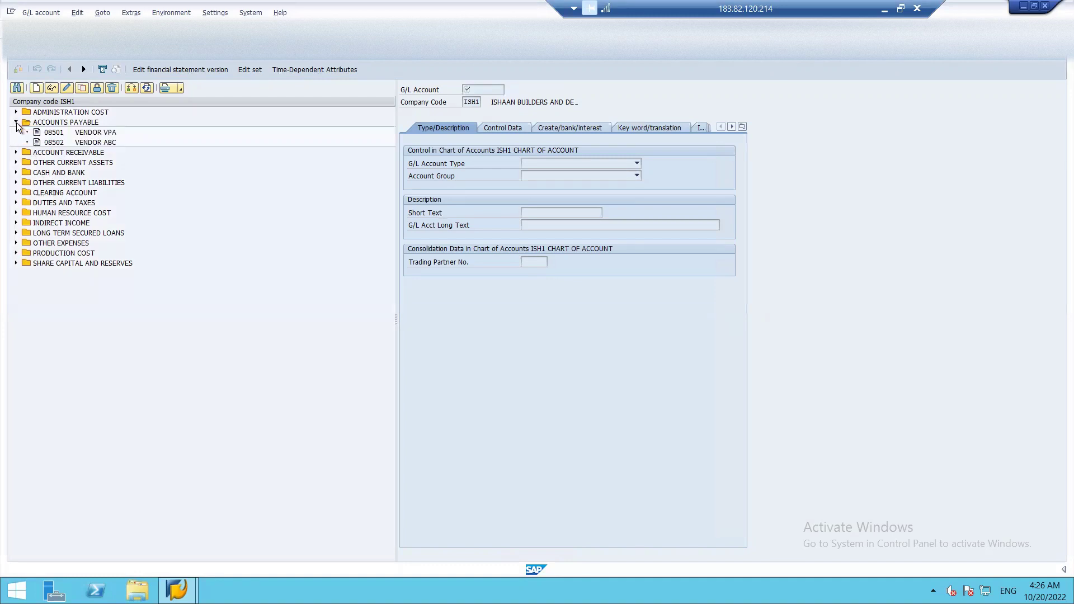
{"action": "left_click", "coordinate": [16, 152]}
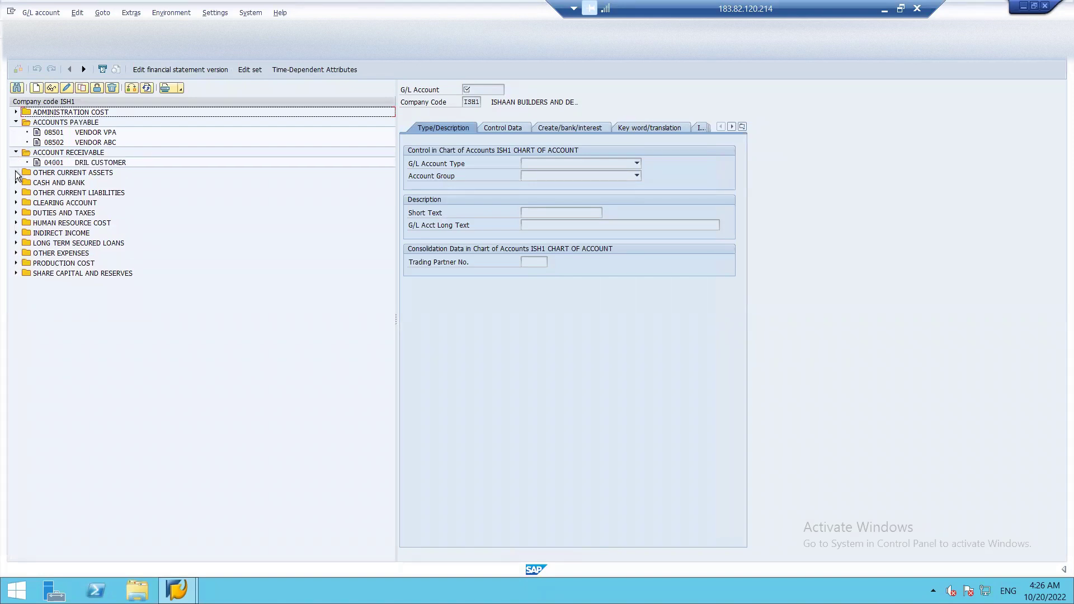
{"action": "left_click", "coordinate": [15, 173]}
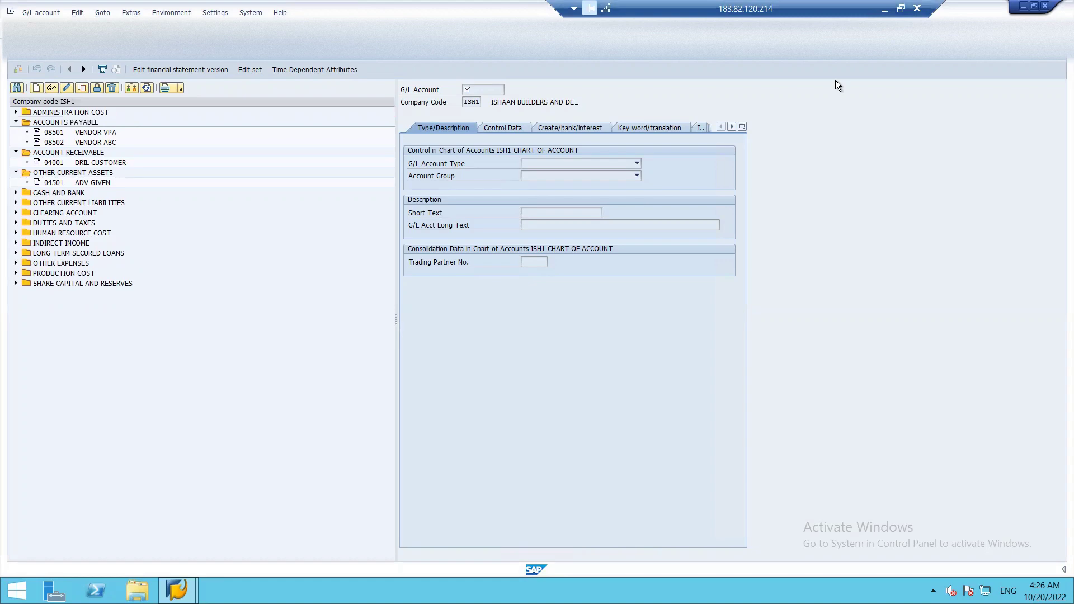
Return to the Excel notes and insert three blank rows at row 12, above the BP entry.
{"action": "left_click", "coordinate": [884, 9]}
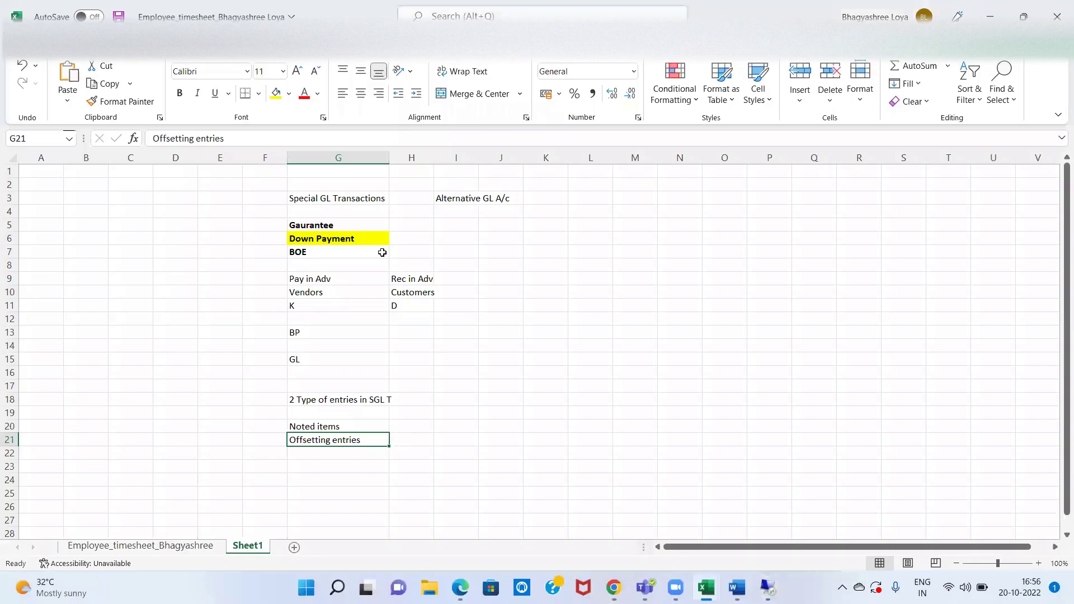
{"action": "left_click", "coordinate": [318, 278]}
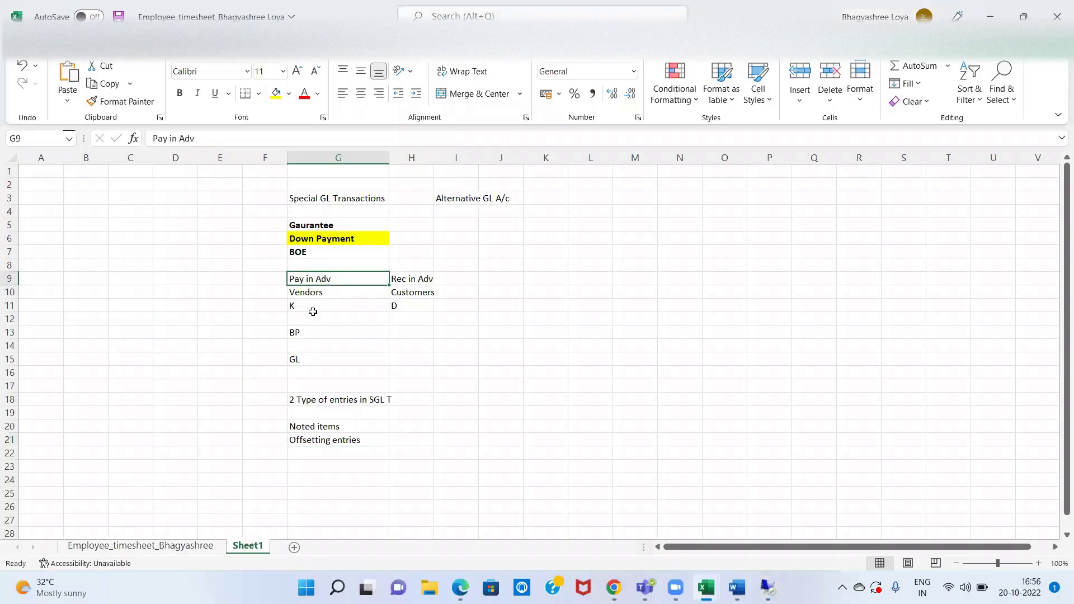
{"action": "left_click", "coordinate": [313, 318]}
{"action": "key", "text": "shift+space"}
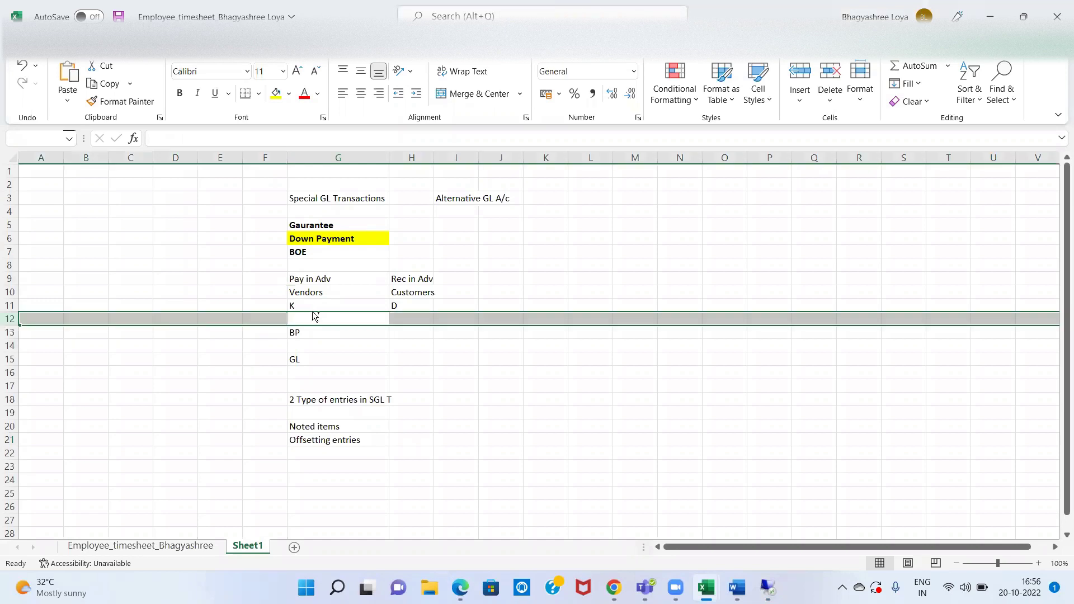
{"action": "key", "text": "ctrl+shift+plus"}
{"action": "key", "text": "ctrl+shift+plus"}
{"action": "key", "text": "ctrl+shift+plus"}
Enter "Adv Given A/c" in G12 for vendors and "Adv rec A/c" in H12 for customers.
{"action": "key", "text": "Left"}
{"action": "key", "text": "Right"}
{"action": "type", "text": "Adv Given A/c"}
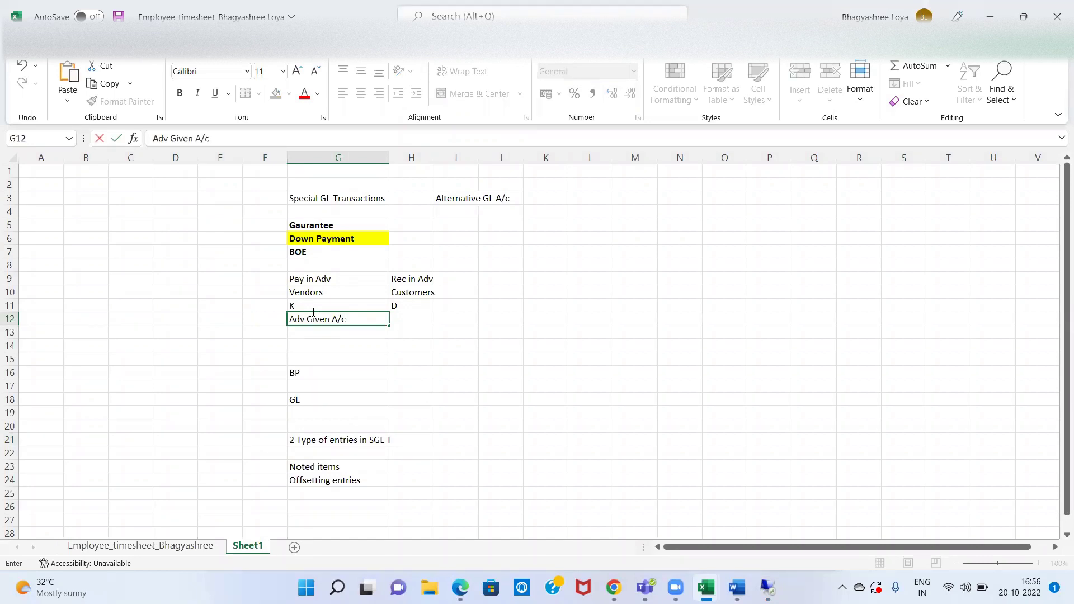
{"action": "key", "text": "Tab"}
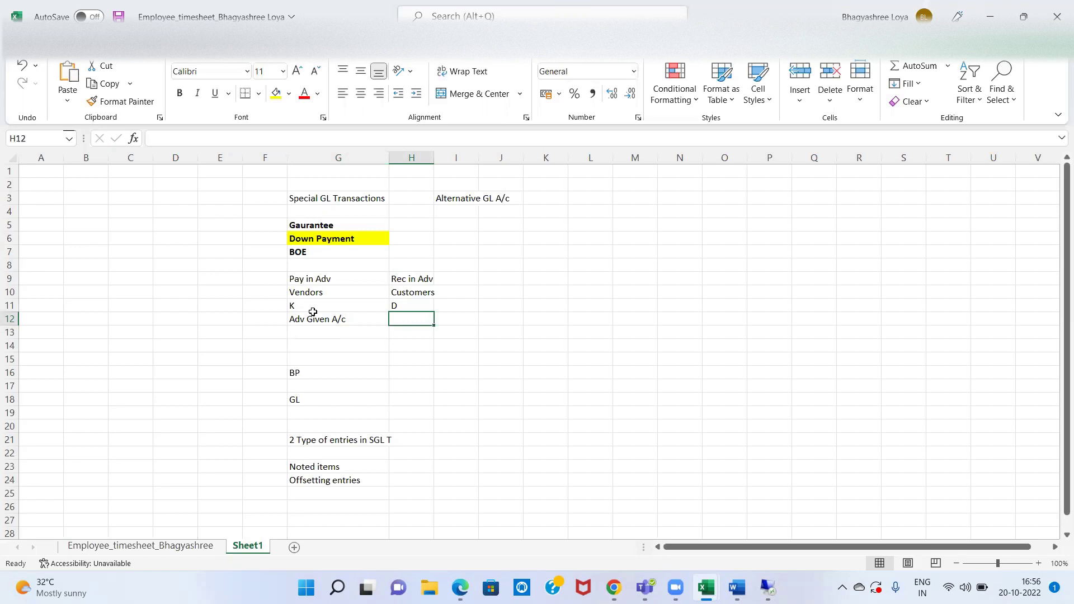
{"action": "type", "text": "Adv rec A/c"}
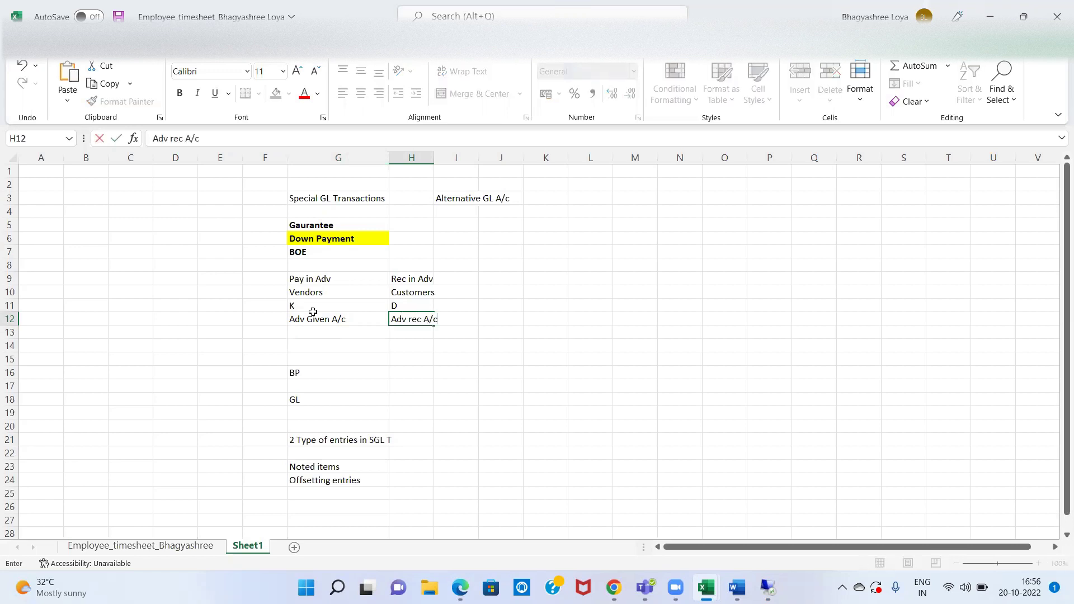
Classify the advance accounts by entering "CA" in G13 and "CL" in H13.
{"action": "key", "text": "Return"}
{"action": "type", "text": "CA"}
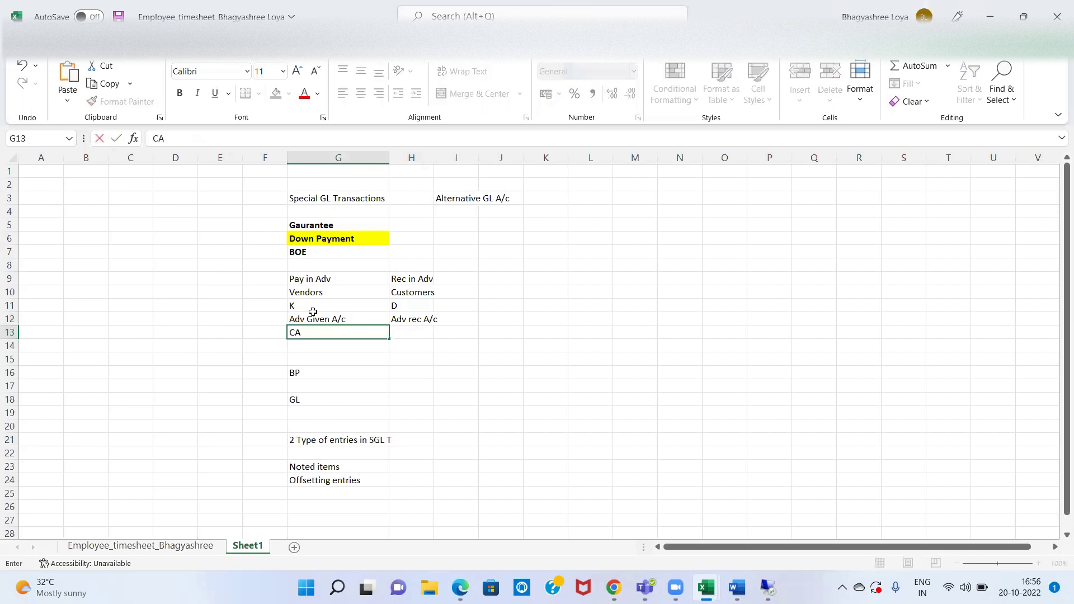
{"action": "key", "text": "Tab"}
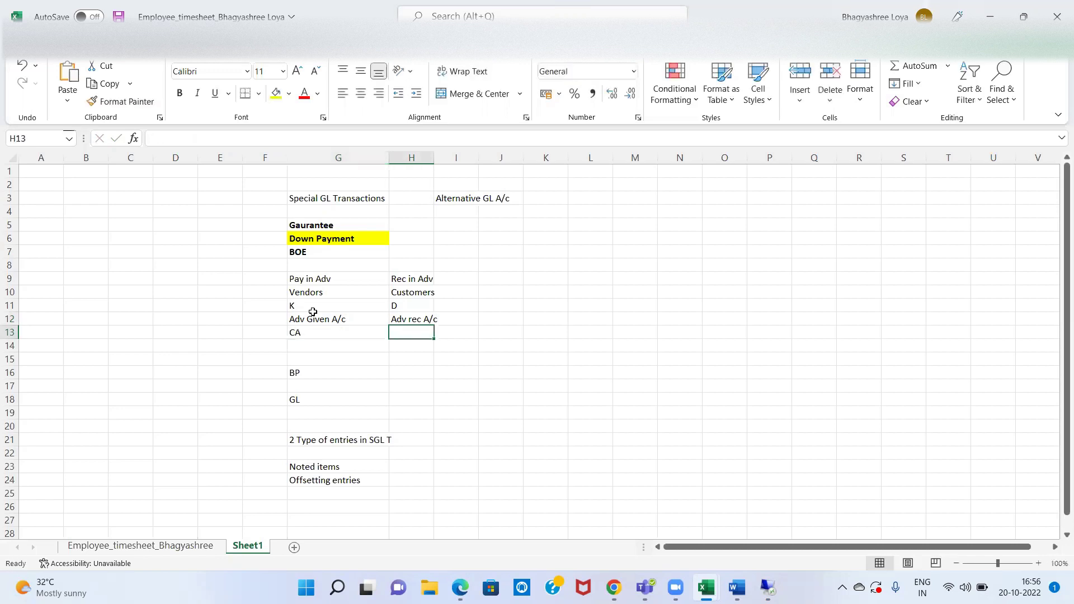
{"action": "type", "text": "C"}
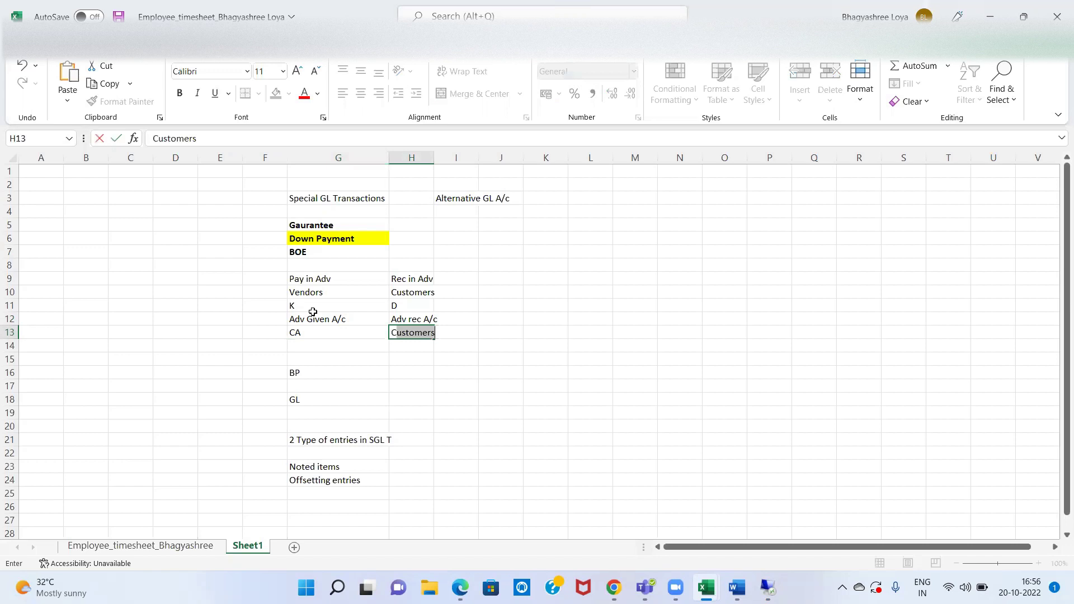
{"action": "type", "text": "L"}
{"action": "key", "text": "Return"}
{"action": "key", "text": "Up"}
Switch to SAP and display the details of the ADV GIVEN account under Other Current Assets.
{"action": "left_click", "coordinate": [769, 587]}
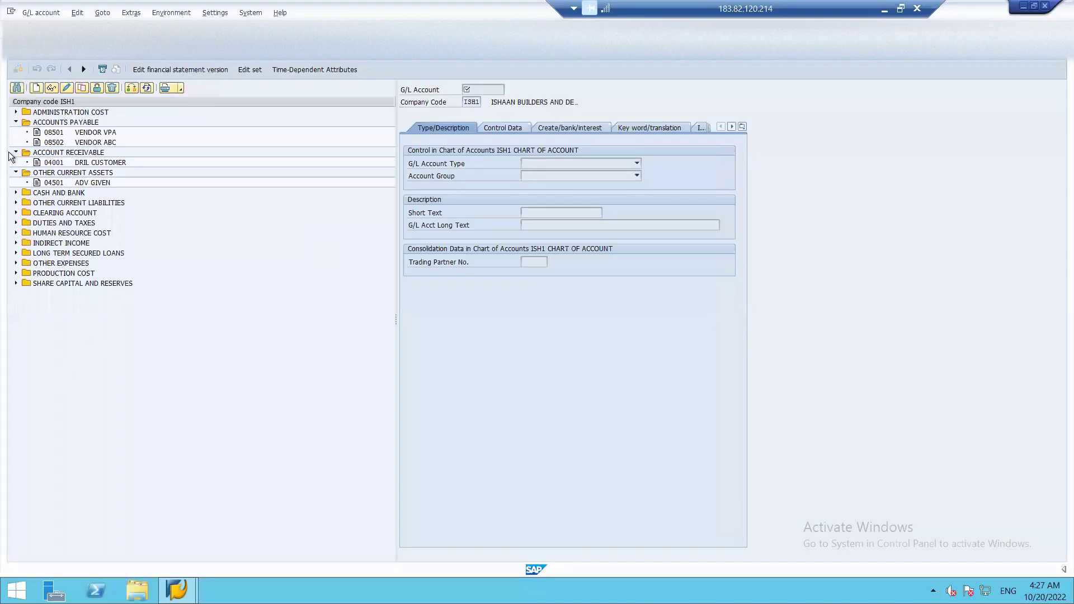
{"action": "double_click", "coordinate": [65, 185]}
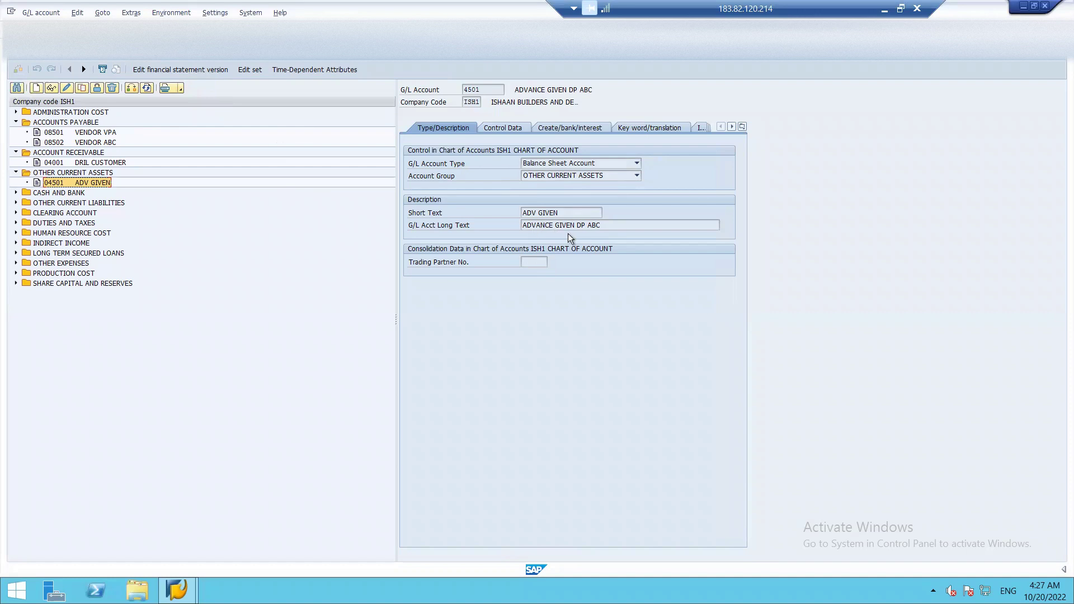
Review the ADV GIVEN account's control data and its document creation, bank and interest settings.
{"action": "left_click", "coordinate": [515, 129]}
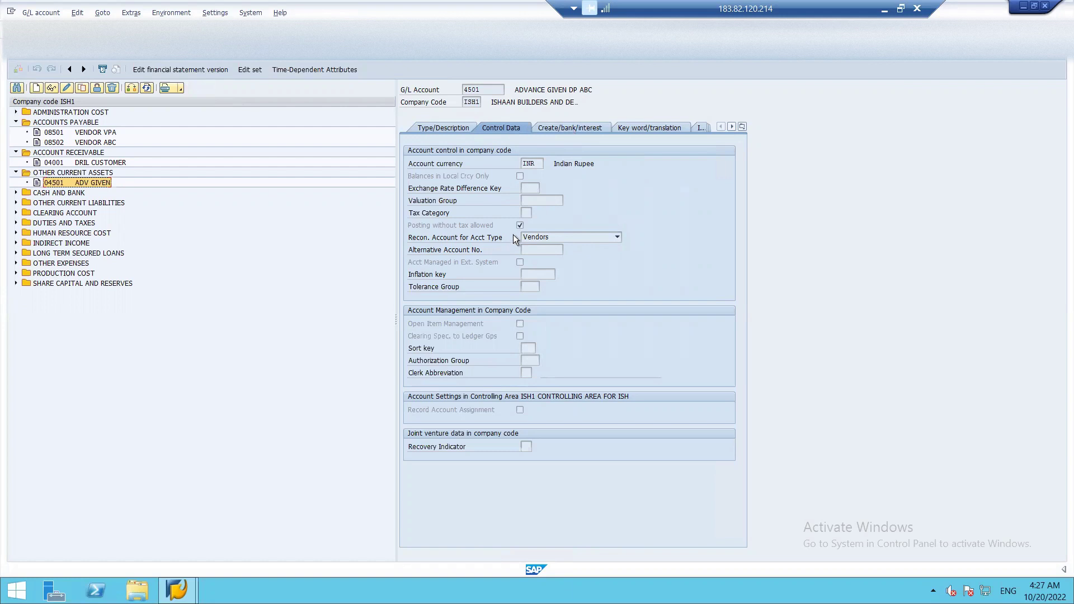
{"action": "left_click", "coordinate": [585, 127]}
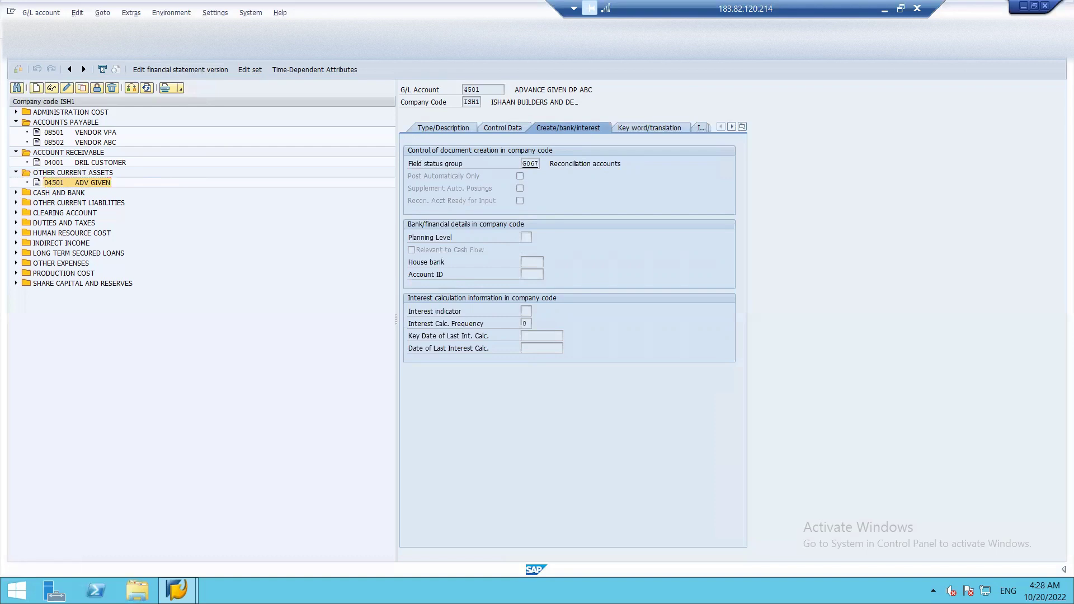
In the SAP Reference IMG, open Define Alternative Reconciliation Account for Down Payments for Down Payment Made, within the Accounts Receivable and Accounts Payable business transactions.
{"action": "key", "text": "F3"}
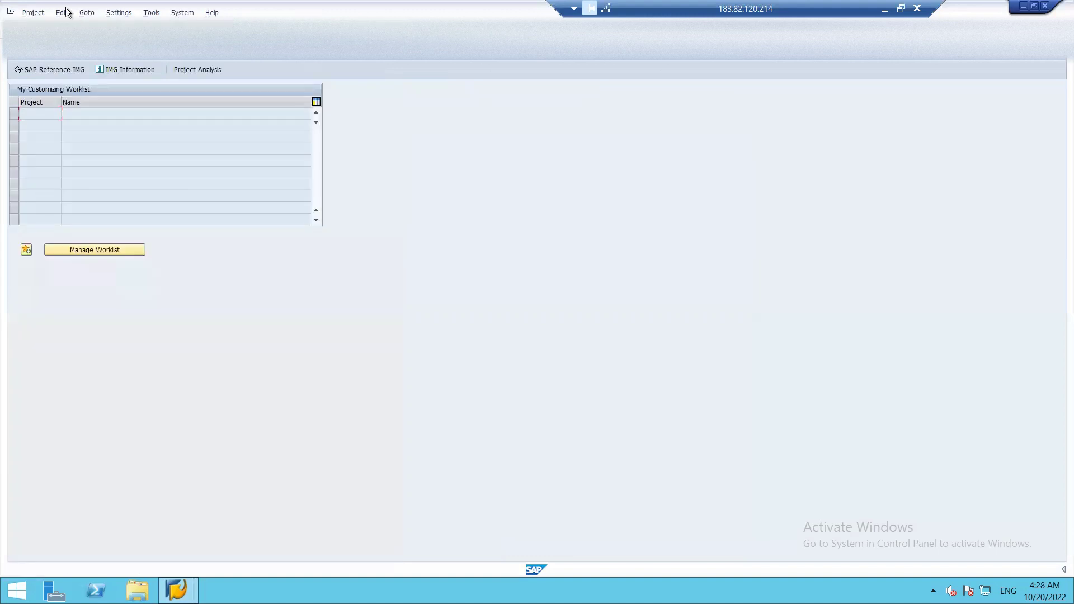
{"action": "left_click", "coordinate": [32, 70]}
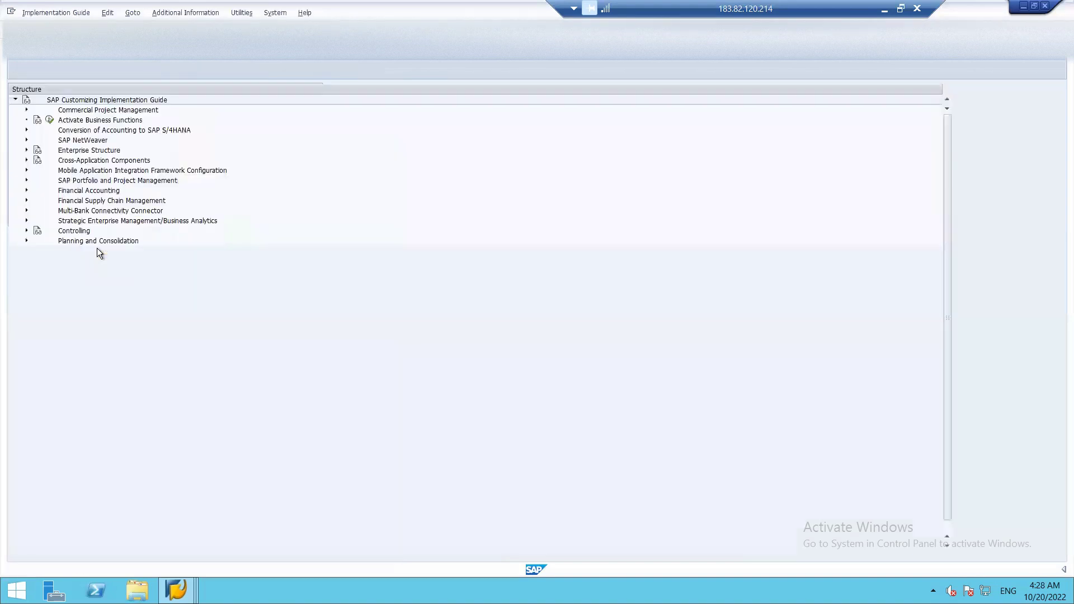
{"action": "left_click", "coordinate": [25, 190]}
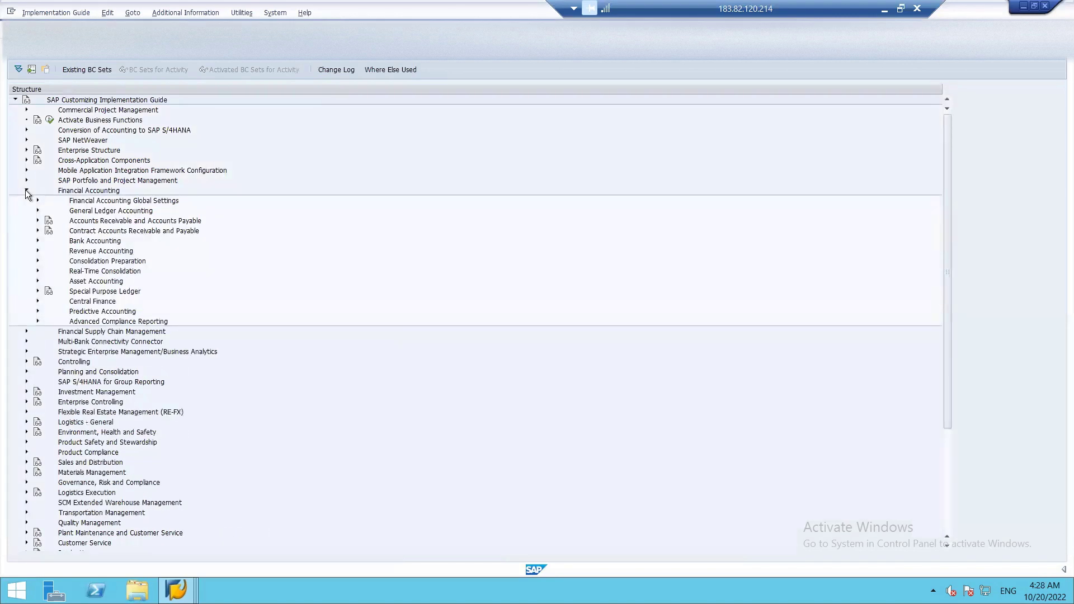
{"action": "left_click", "coordinate": [38, 220]}
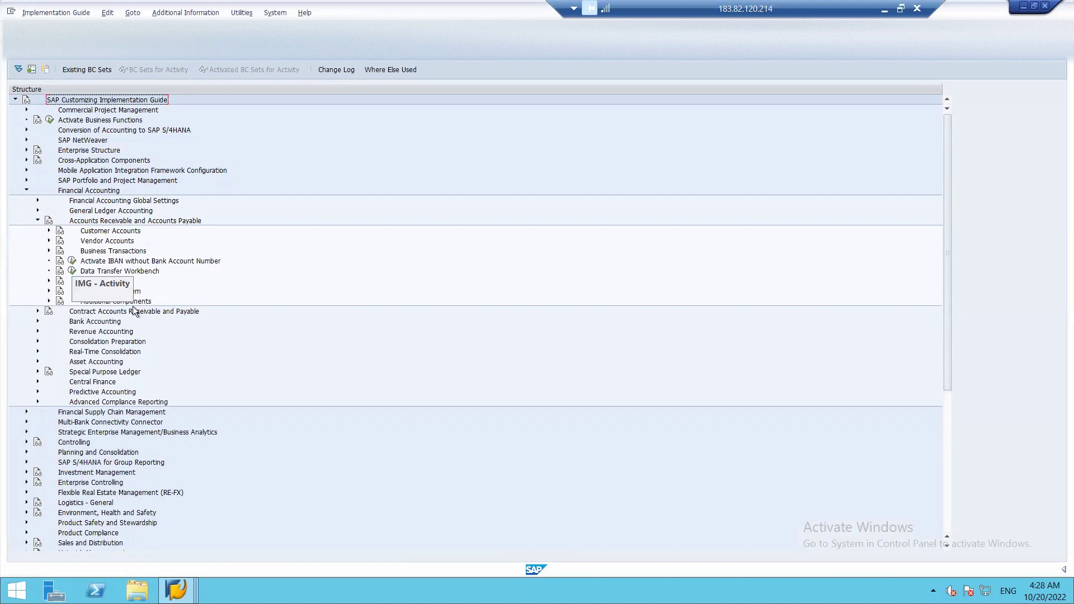
{"action": "left_click", "coordinate": [48, 251]}
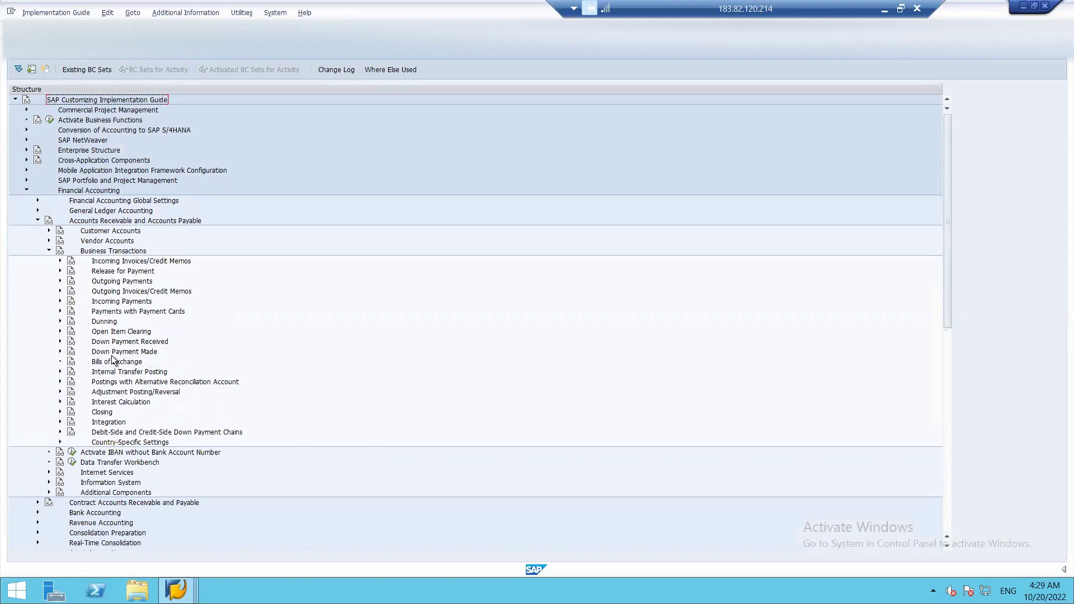
{"action": "left_click", "coordinate": [60, 351]}
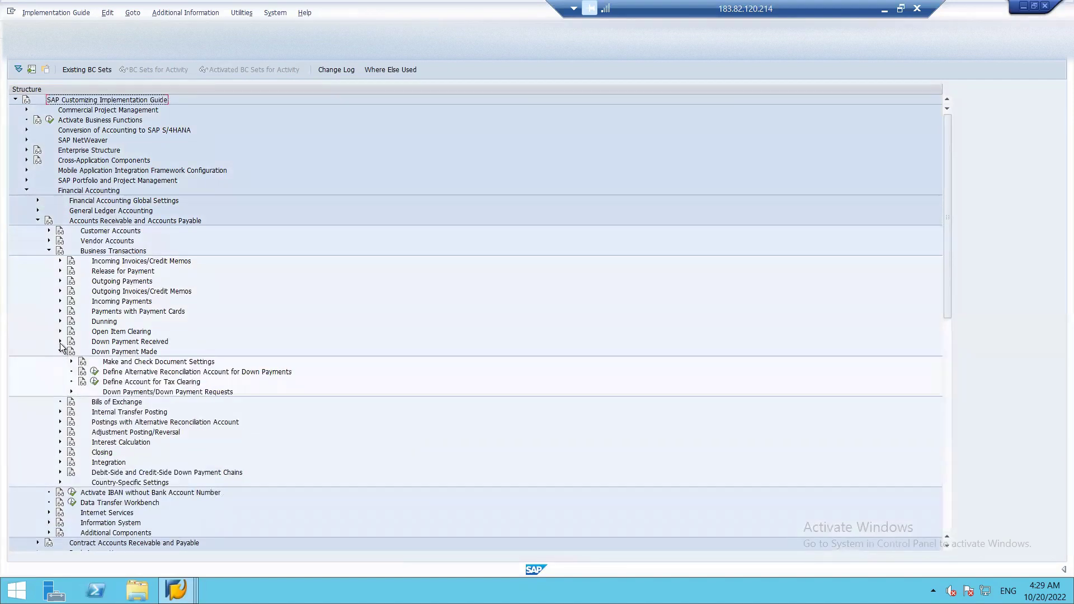
{"action": "left_click", "coordinate": [60, 341]}
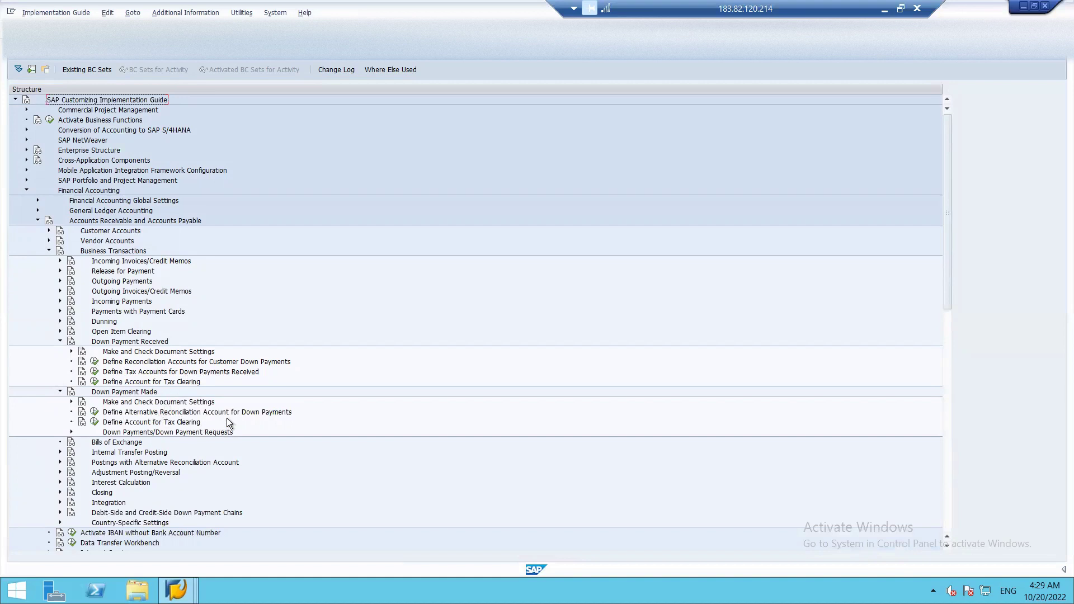
{"action": "left_click", "coordinate": [94, 413]}
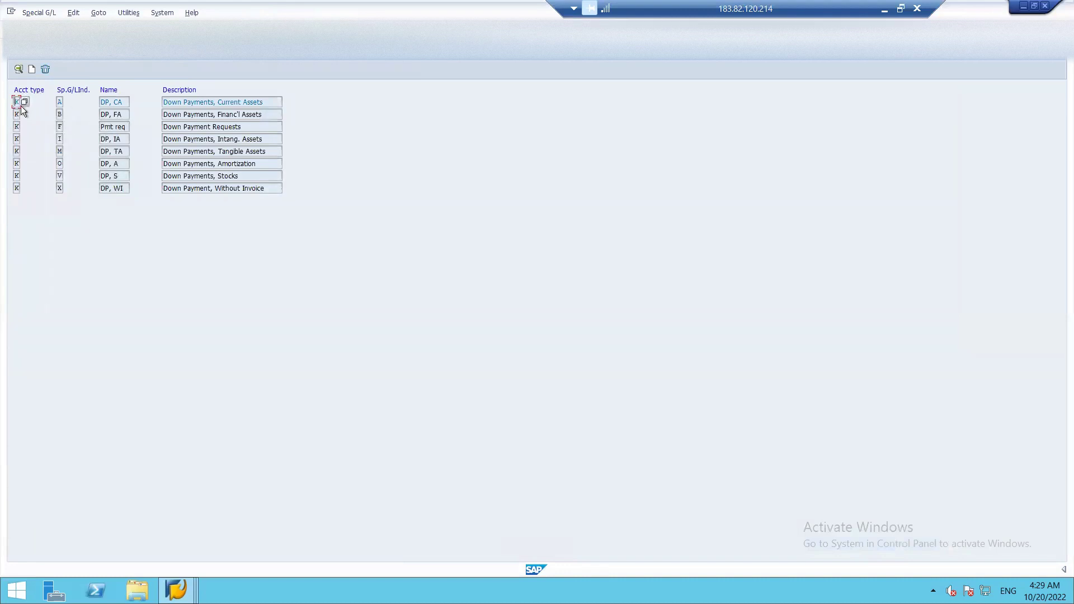
Switch to the Excel notes and make the account types K and D in G11:H11 bold.
{"action": "left_click", "coordinate": [884, 9]}
{"action": "left_click", "coordinate": [318, 305]}
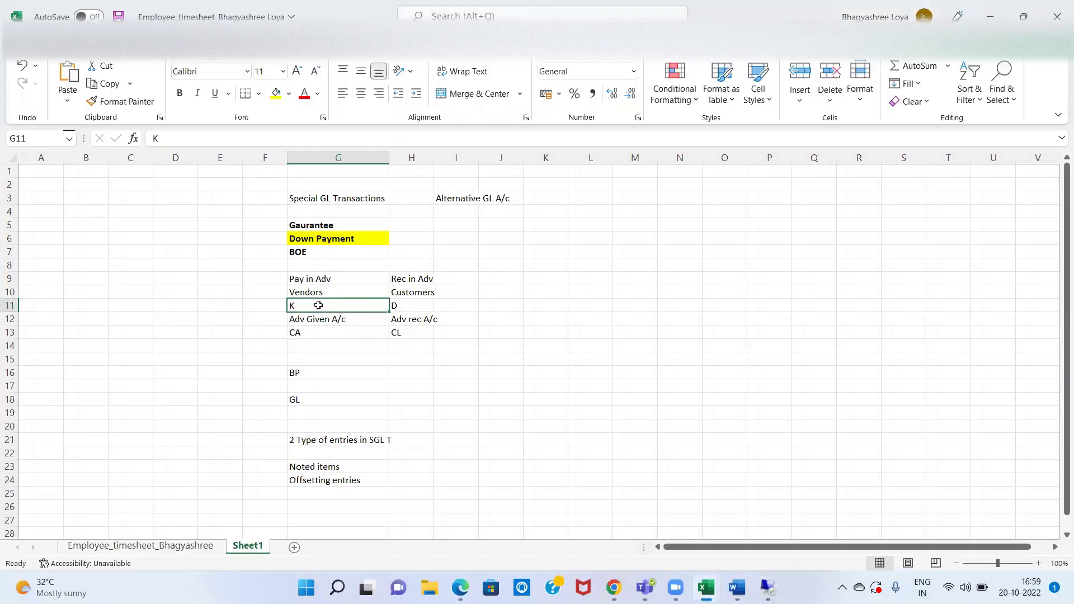
{"action": "key", "text": "shift+Right"}
{"action": "key", "text": "ctrl+b"}
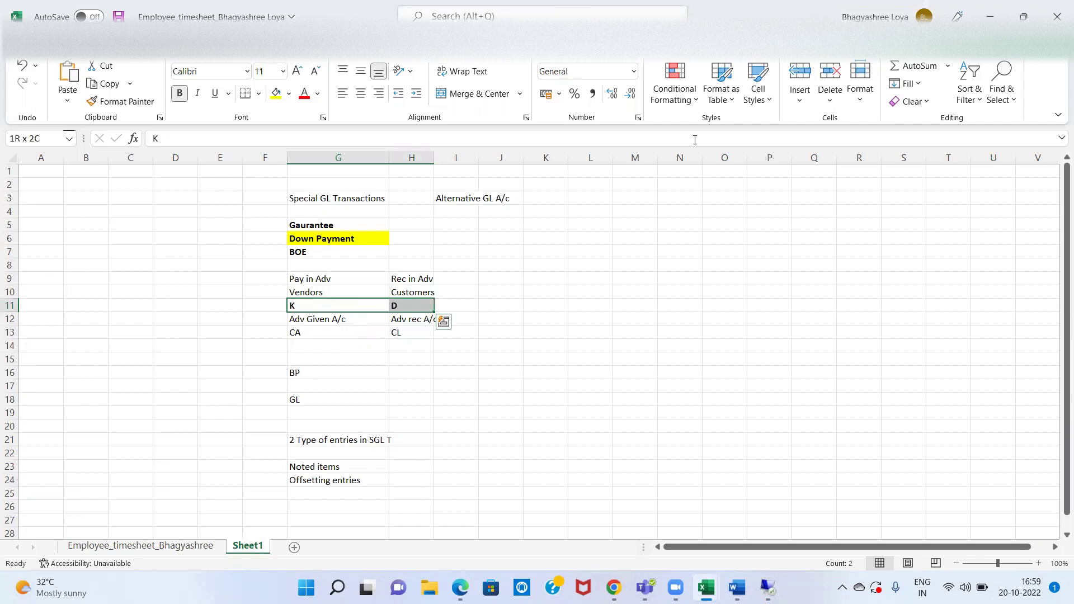
Return to SAP and open the vendor Down Payments, Current Assets entry for chart of accounts ISH1.
{"action": "key", "text": "alt+Tab"}
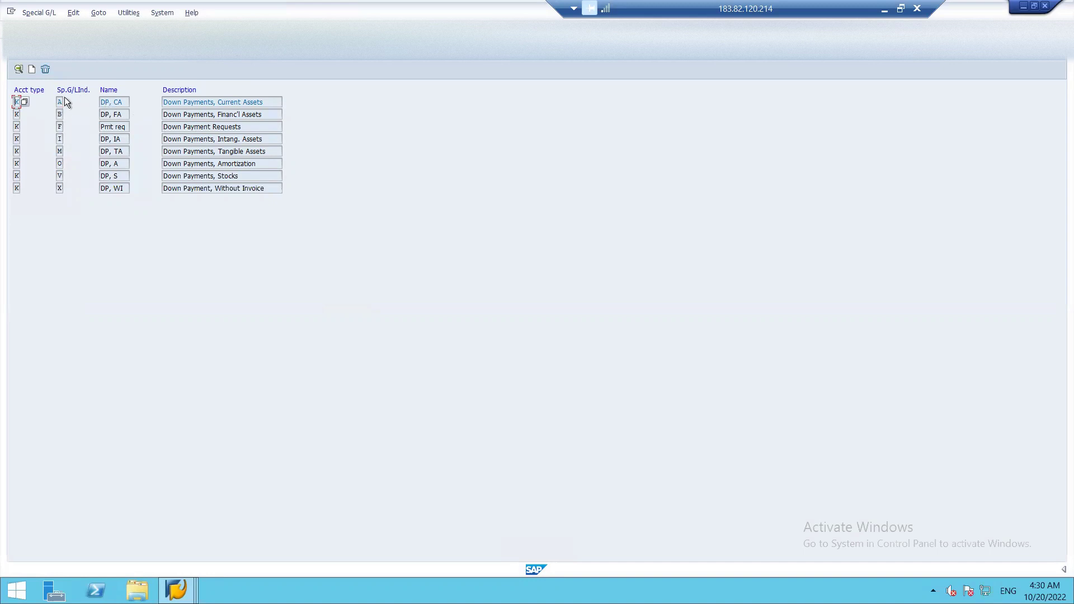
{"action": "double_click", "coordinate": [112, 101]}
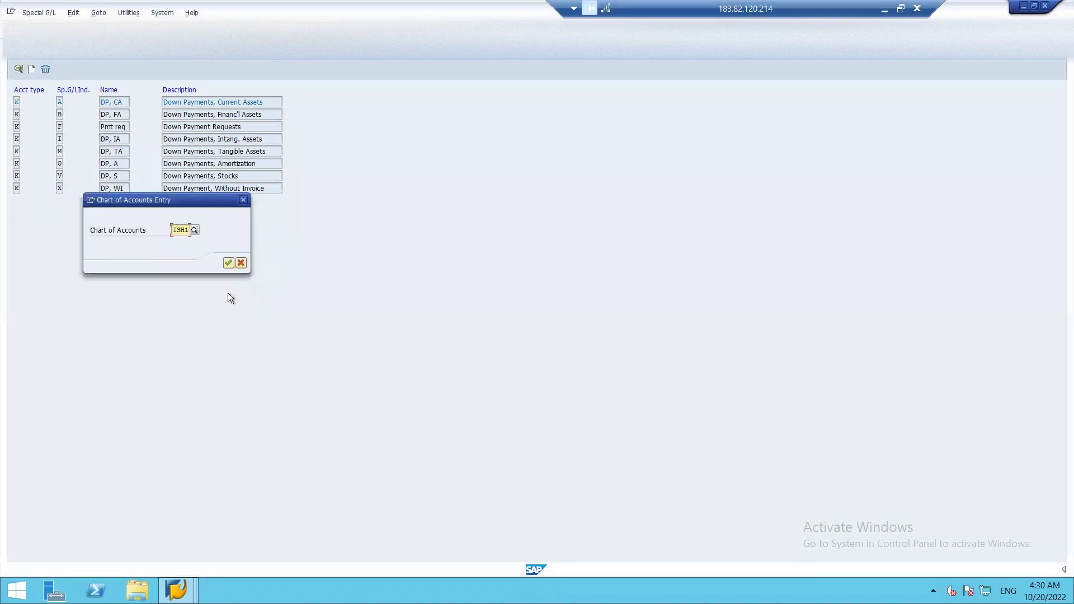
{"action": "left_click", "coordinate": [228, 263]}
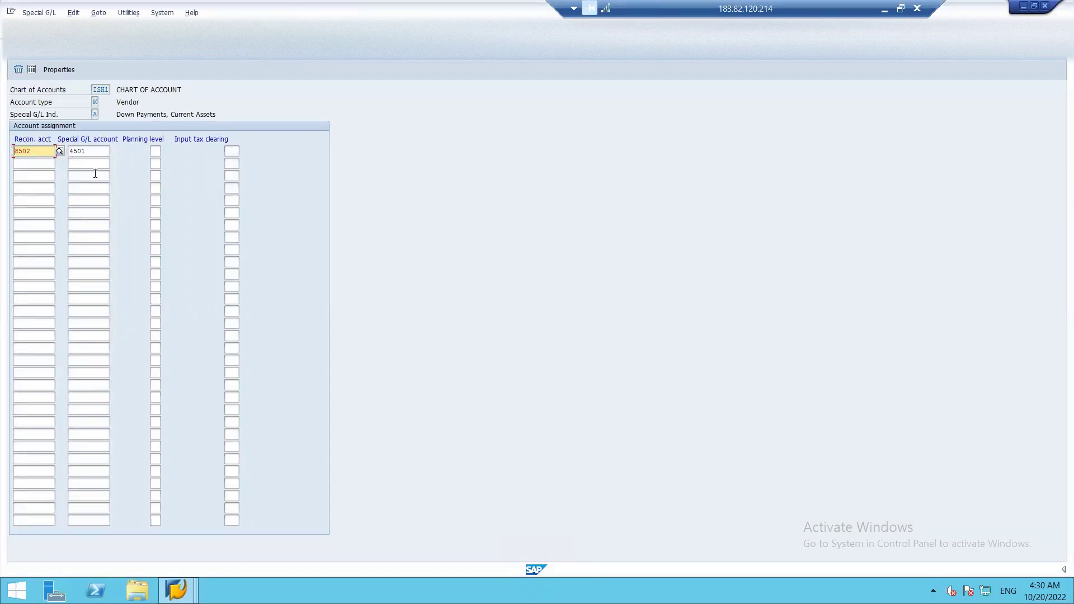
Check the ADV GIVEN and vendor account numbers in the G/L account list against the down payment assignment.
{"action": "key", "text": "alt+Tab"}
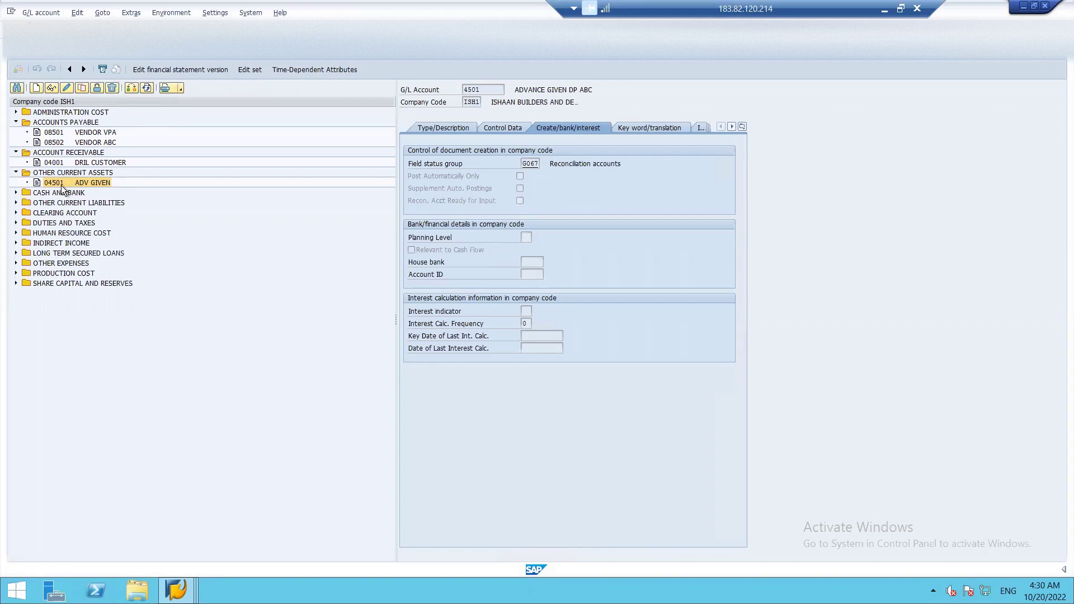
{"action": "key", "text": "alt+Tab"}
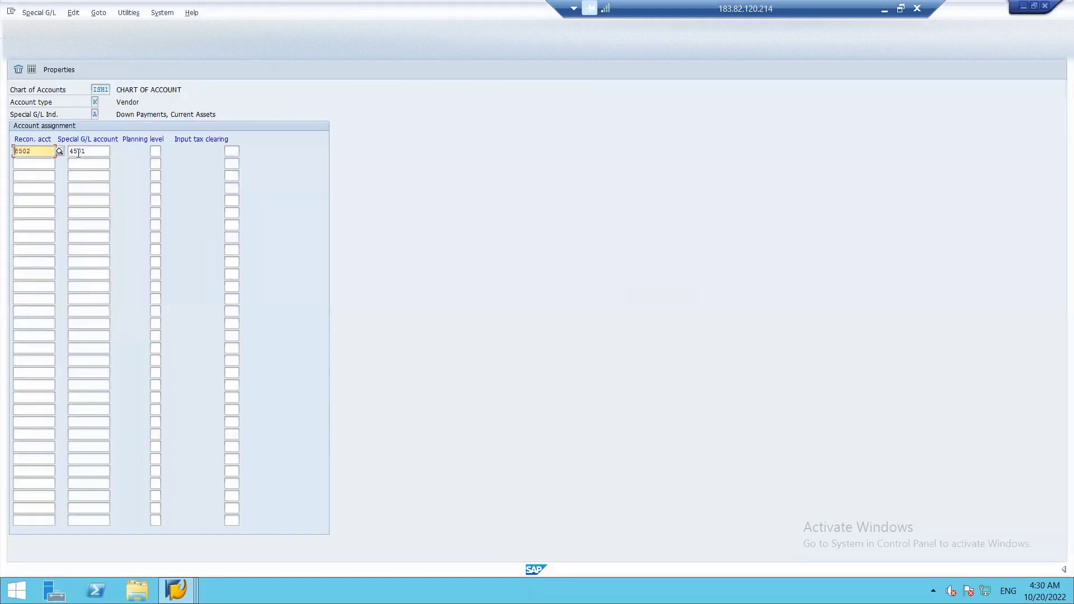
{"action": "left_click", "coordinate": [32, 164]}
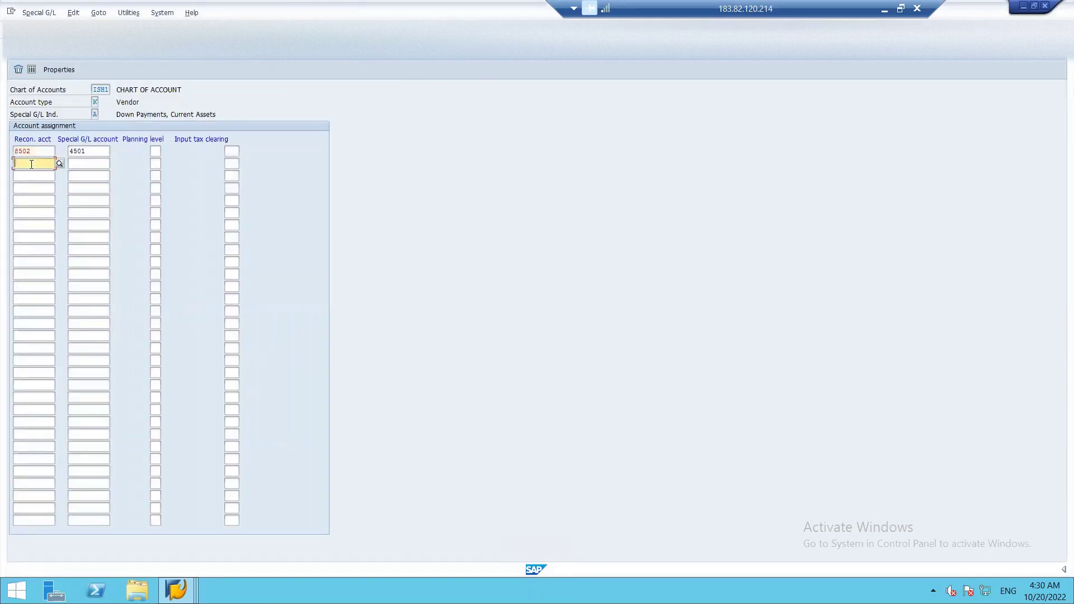
{"action": "key", "text": "alt+Tab"}
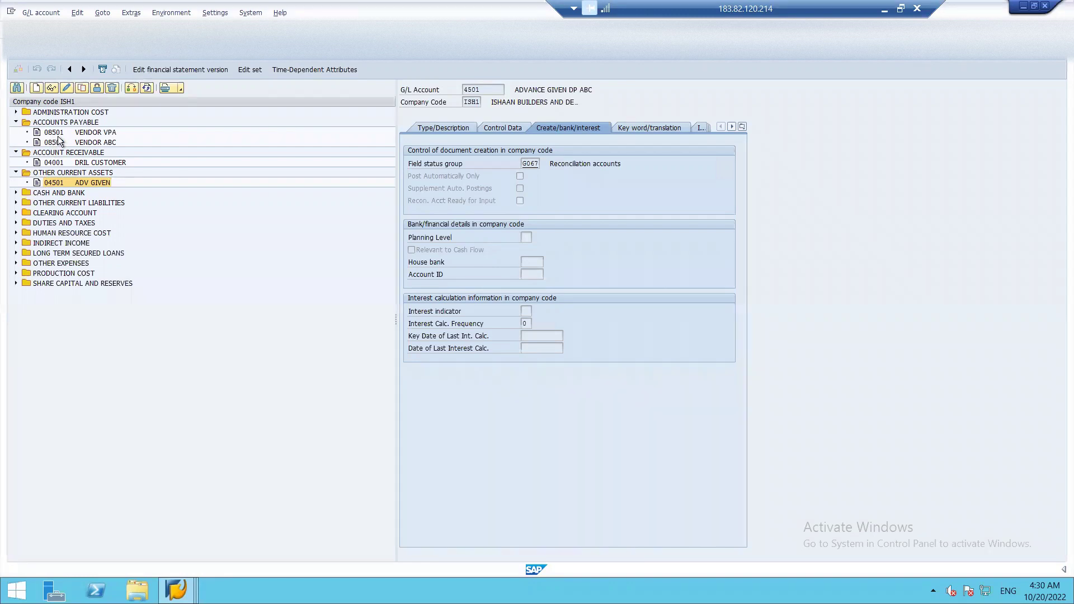
{"action": "key", "text": "F3"}
Assign special G/L account 4501 to reconciliation account 8501 and save the change to the proposed customizing request.
{"action": "left_click", "coordinate": [31, 163]}
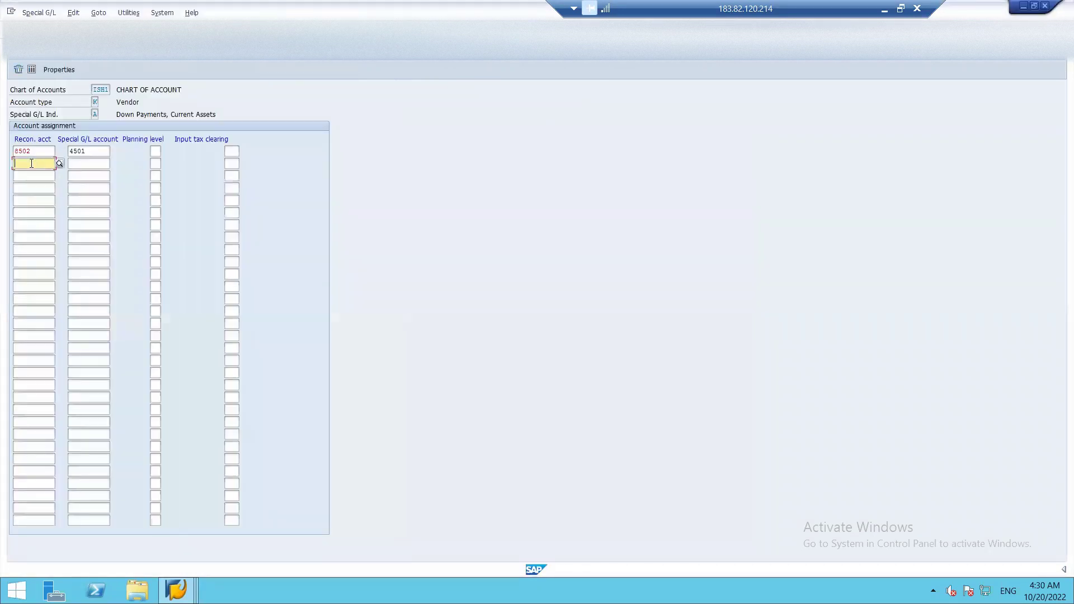
{"action": "type", "text": "8501"}
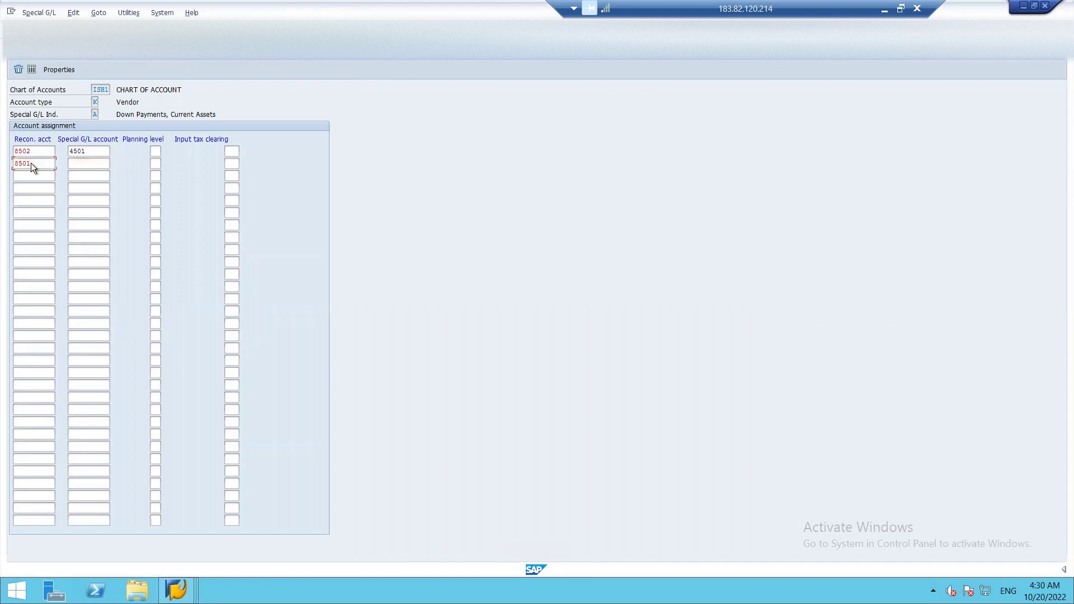
{"action": "left_click", "coordinate": [85, 163]}
{"action": "type", "text": "4501"}
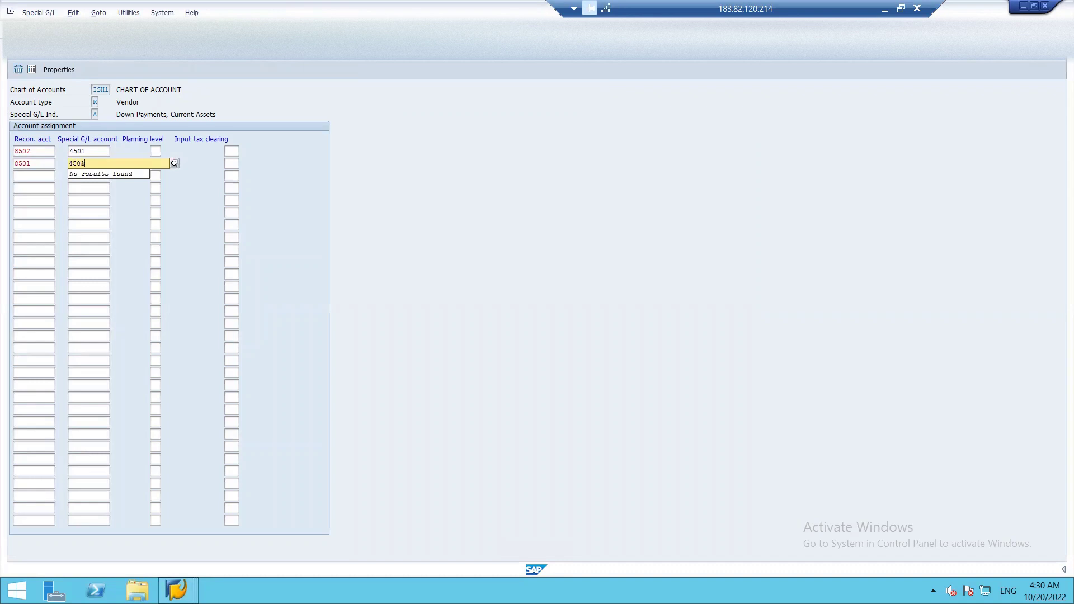
{"action": "key", "text": "Return"}
{"action": "key", "text": "ctrl+s"}
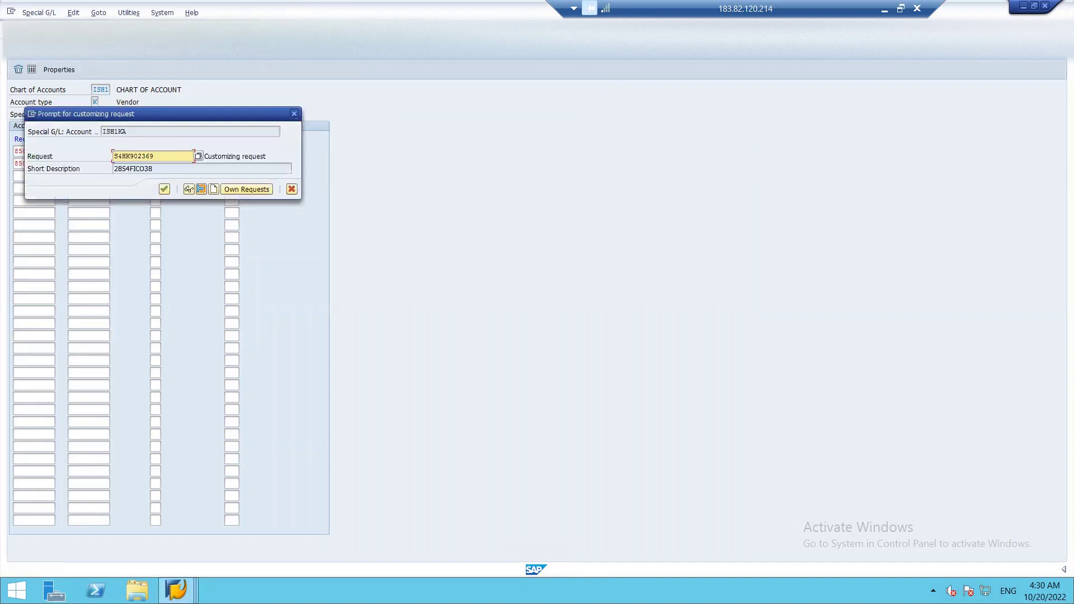
{"action": "left_click", "coordinate": [164, 189]}
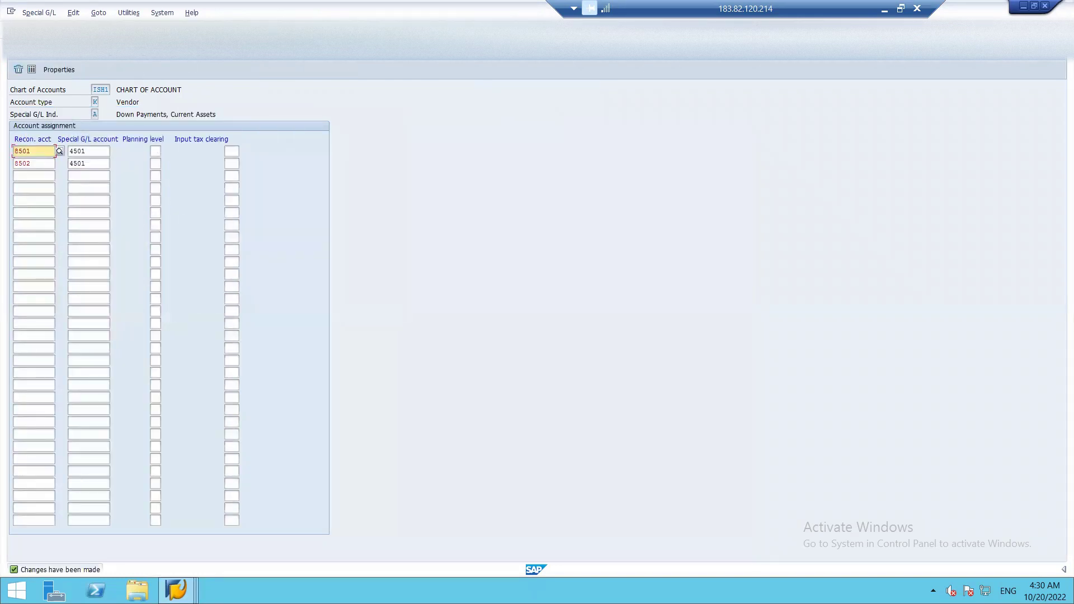
Return to the special G/L list and open the account assignment for vendor Down Payment Requests.
{"action": "key", "text": "F3"}
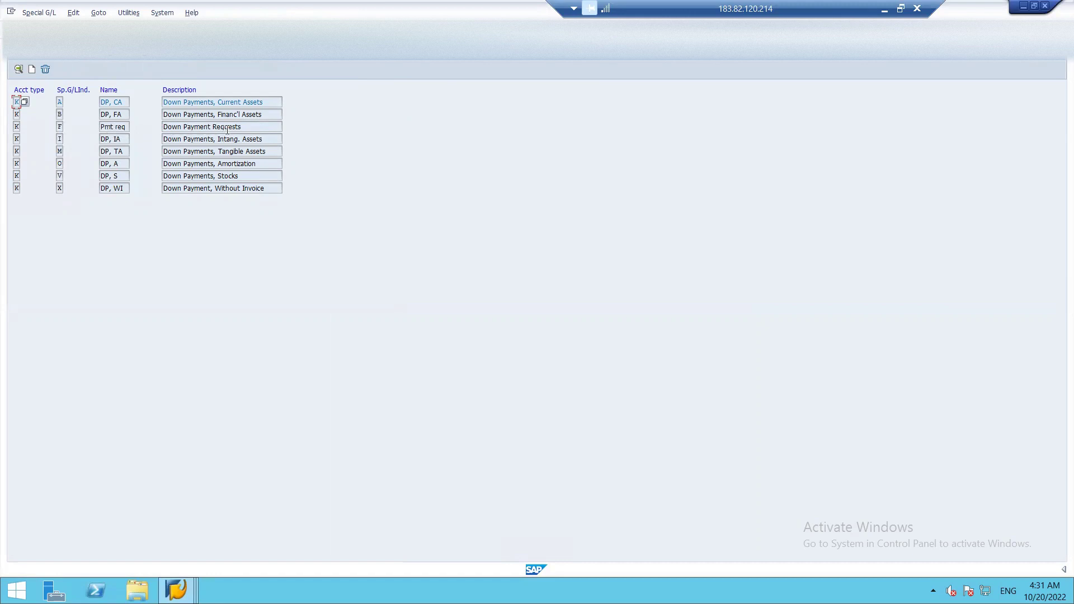
{"action": "double_click", "coordinate": [105, 129]}
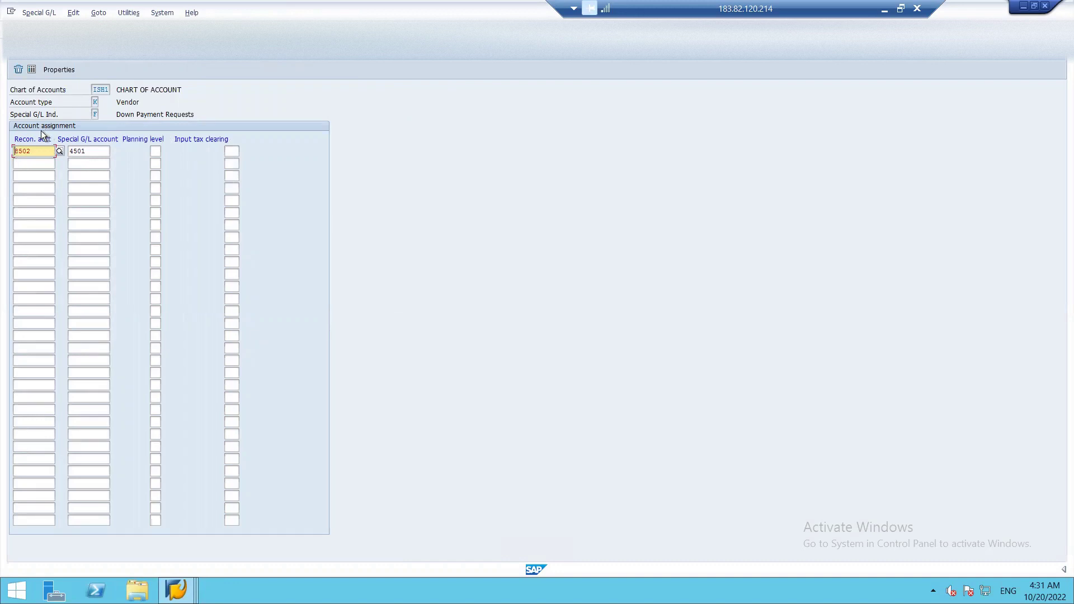
{"action": "left_click", "coordinate": [28, 164]}
{"action": "type", "text": "8501"}
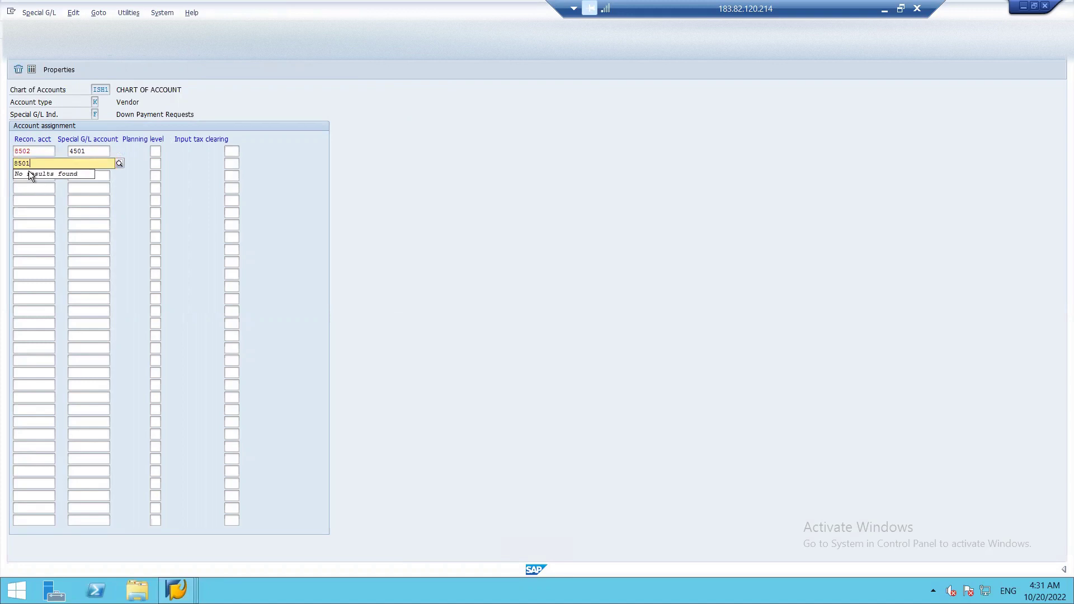
{"action": "key", "text": "Tab"}
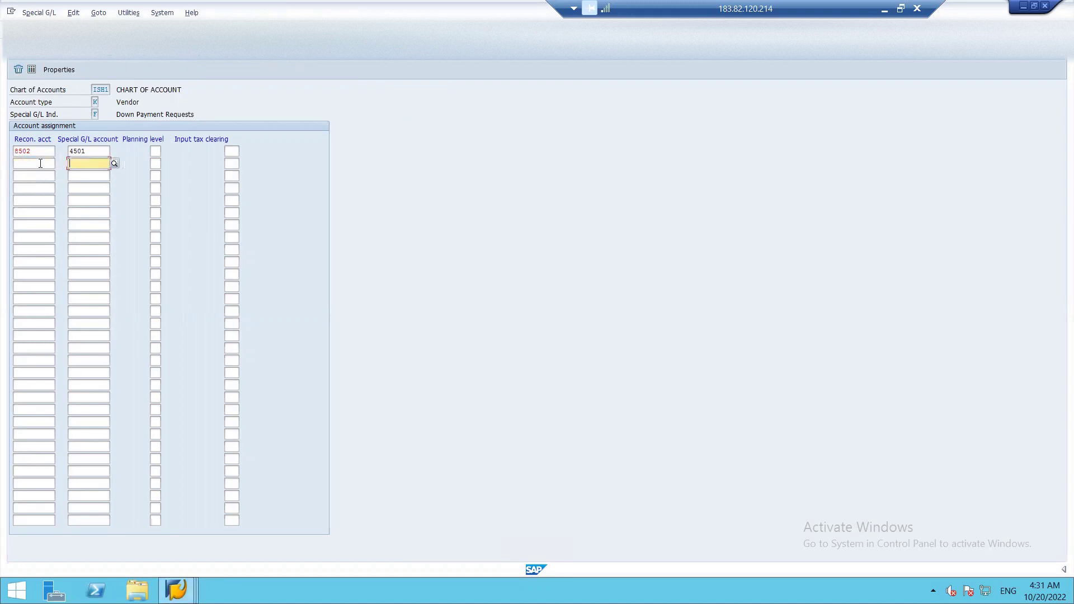
{"action": "left_click", "coordinate": [40, 163]}
{"action": "type", "text": "8501"}
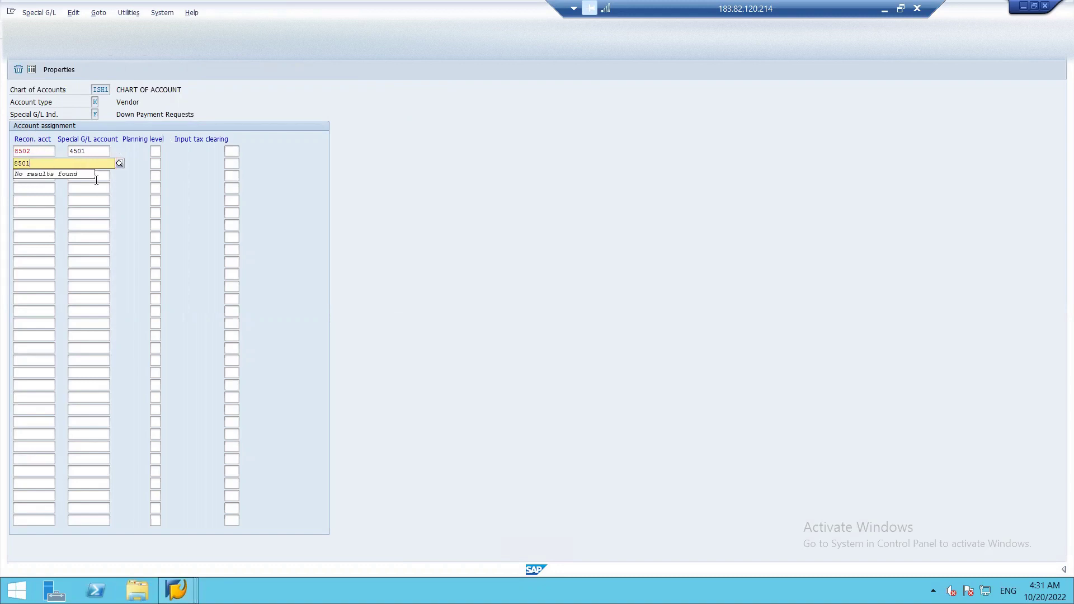
{"action": "key", "text": "BackSpace"}
{"action": "key", "text": "BackSpace"}
{"action": "key", "text": "BackSpace"}
{"action": "key", "text": "BackSpace"}
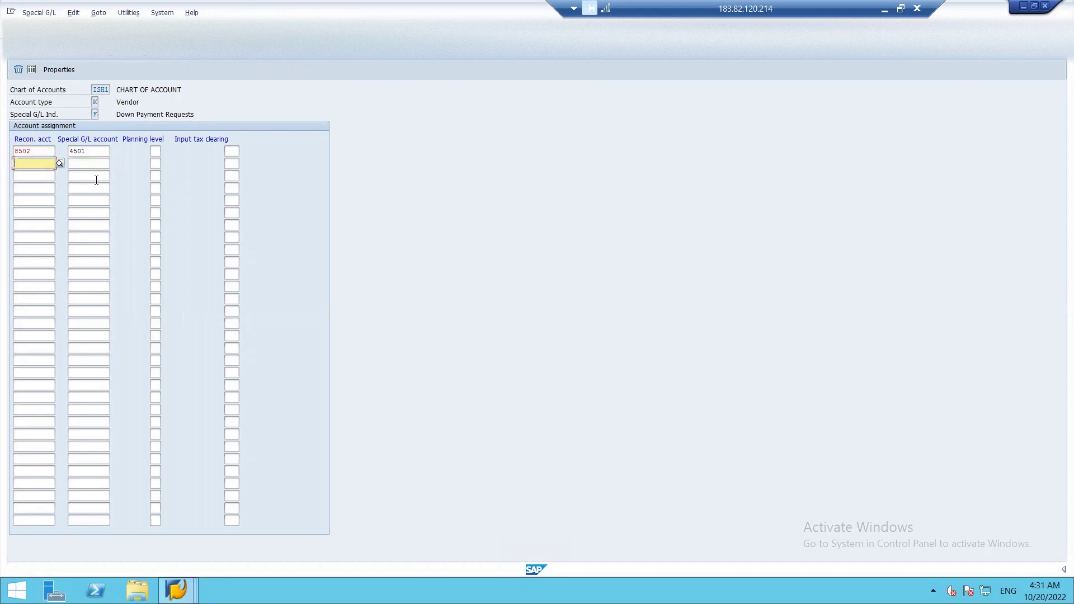
Assign special G/L account 4501 to reconciliation account 8501 for vendor Down Payment Requests and save the change.
{"action": "left_click", "coordinate": [59, 163]}
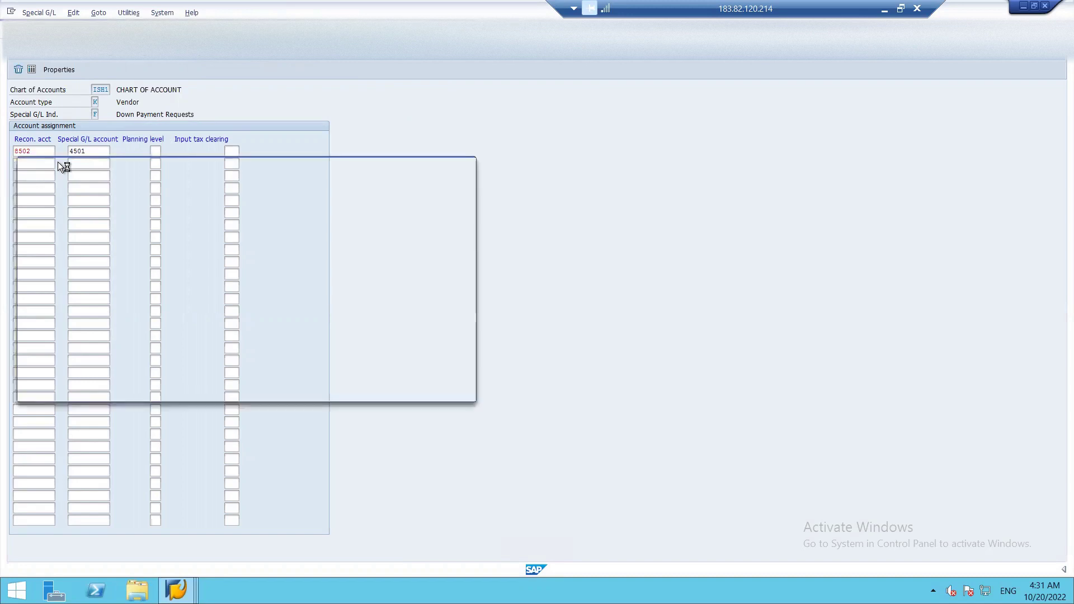
{"action": "key", "text": "Return"}
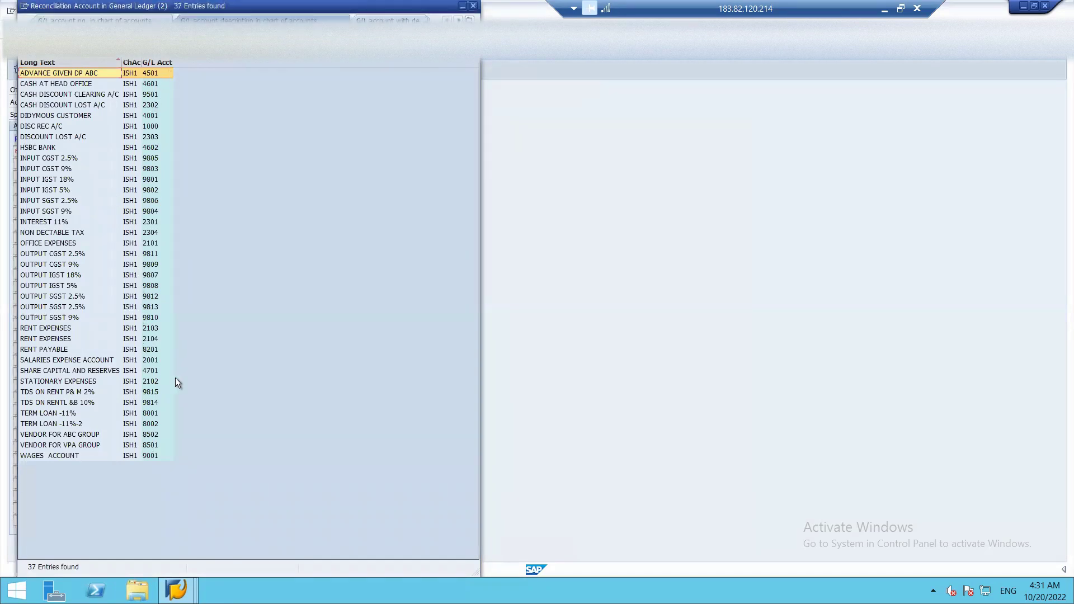
{"action": "double_click", "coordinate": [151, 444]}
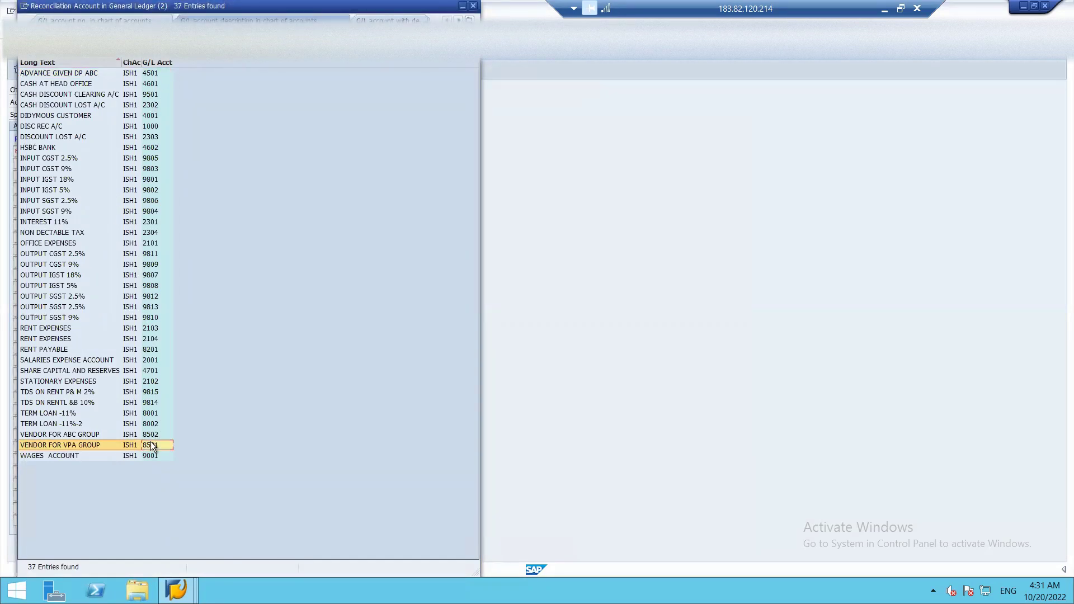
{"action": "left_click", "coordinate": [94, 163]}
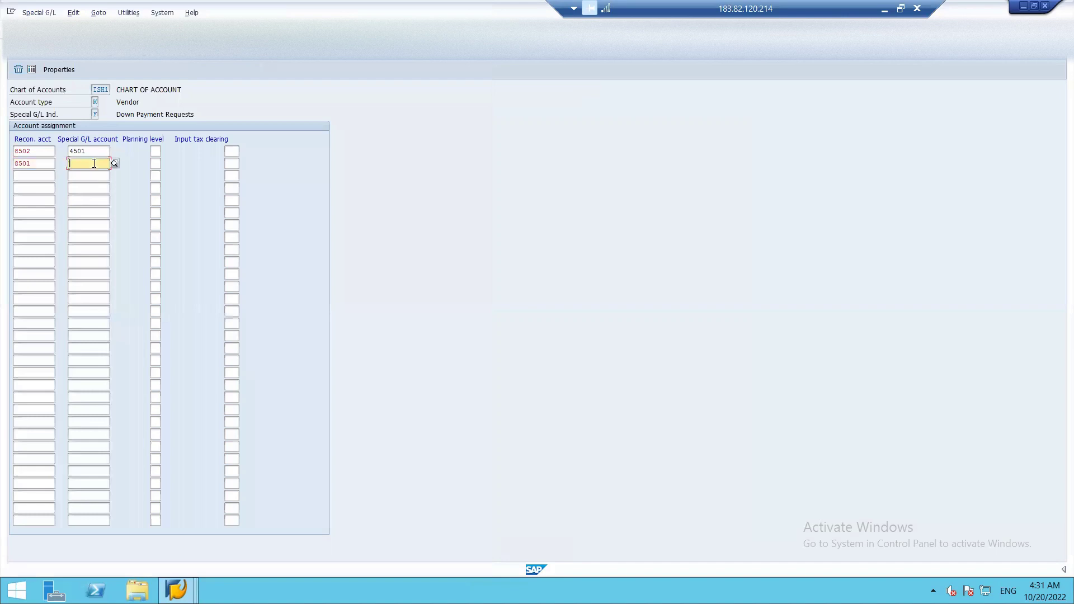
{"action": "type", "text": "4501"}
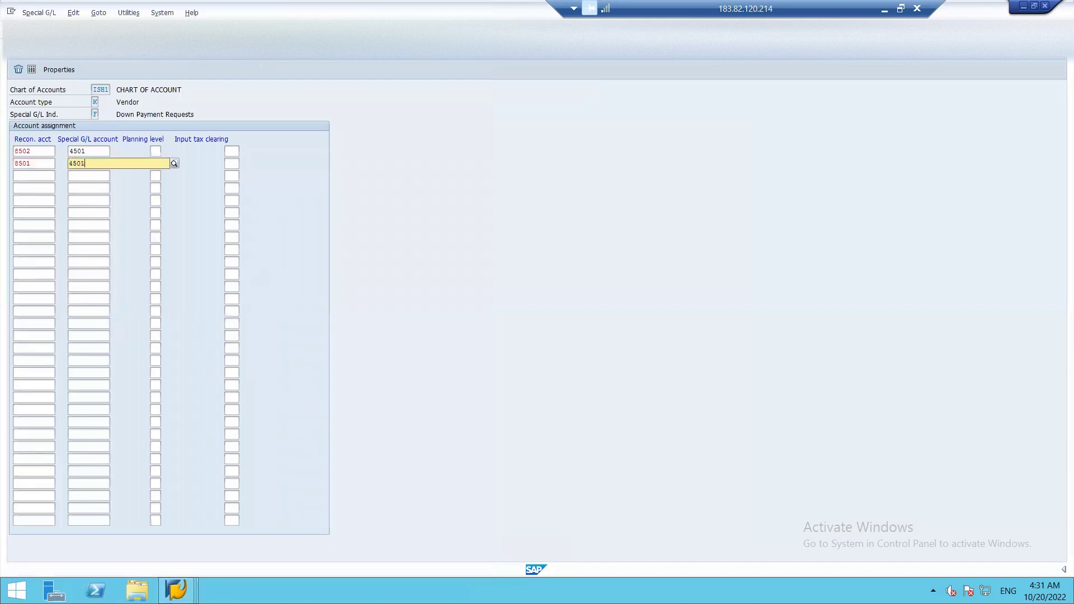
{"action": "key", "text": "ctrl+s"}
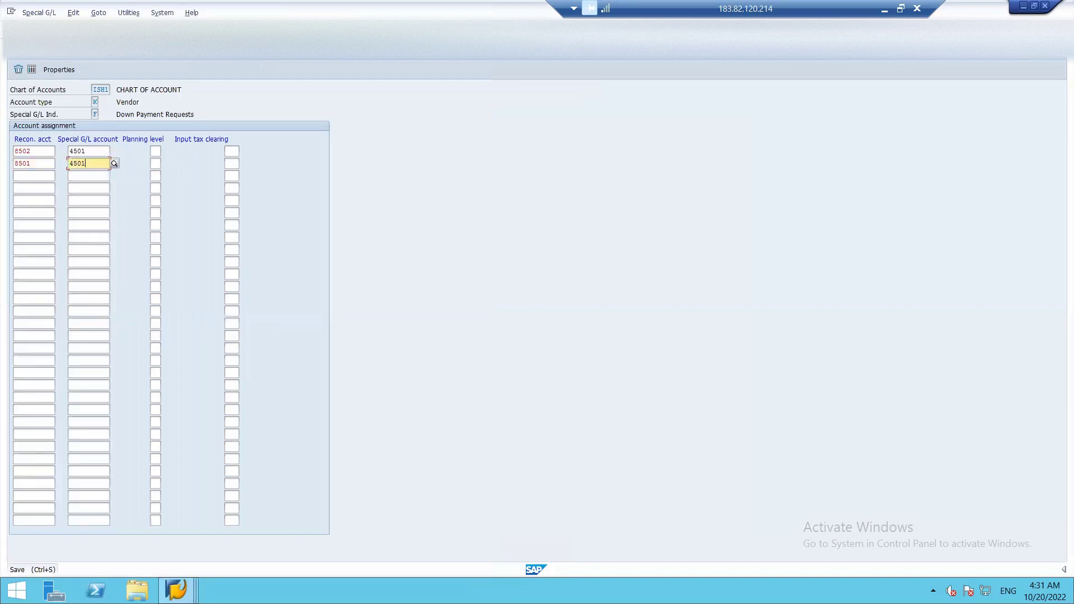
{"action": "left_click", "coordinate": [163, 190]}
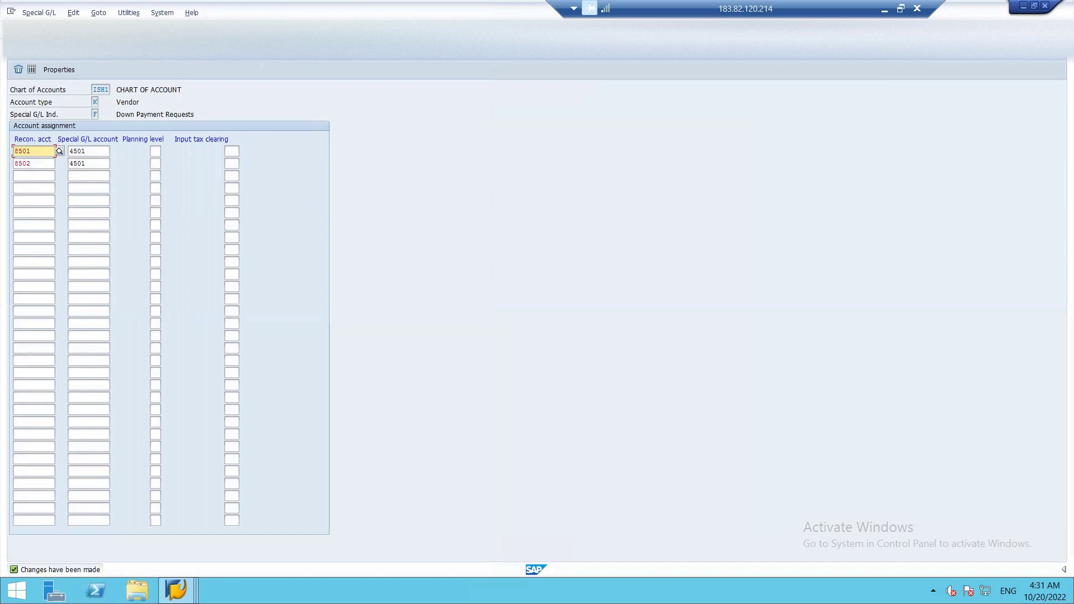
Return to the implementation guide and compare the customer down payment special G/L list with the K and D account types in the Excel notes.
{"action": "key", "text": "F3"}
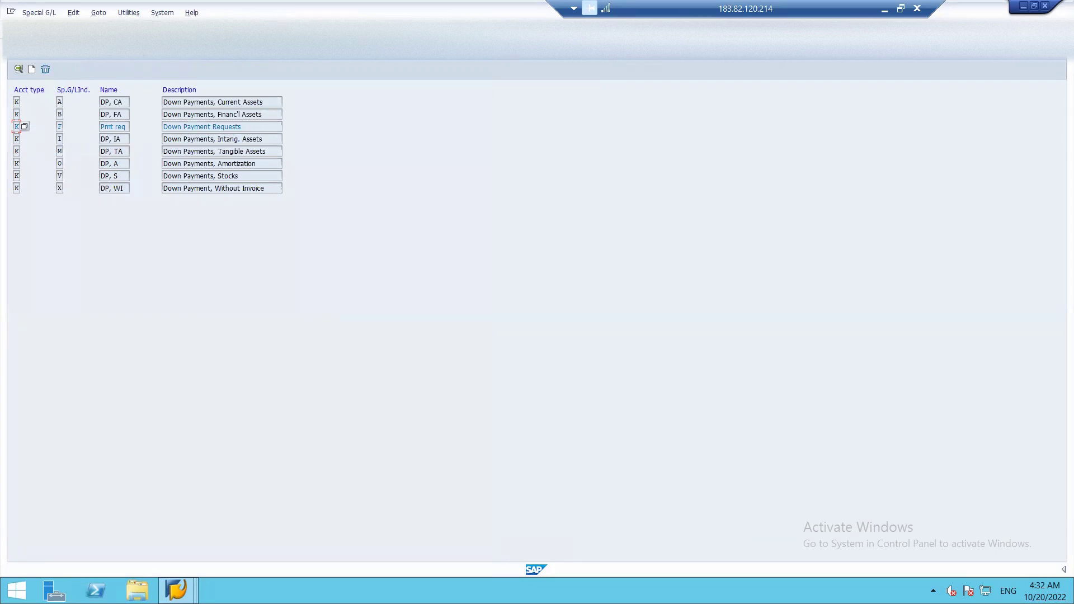
{"action": "key", "text": "F3"}
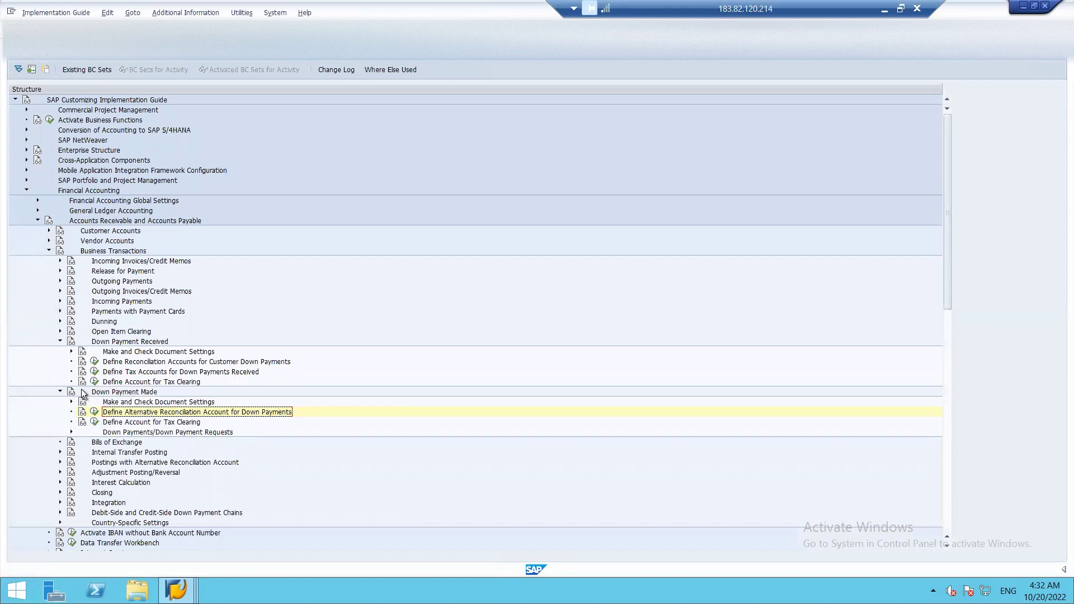
{"action": "left_click", "coordinate": [95, 361]}
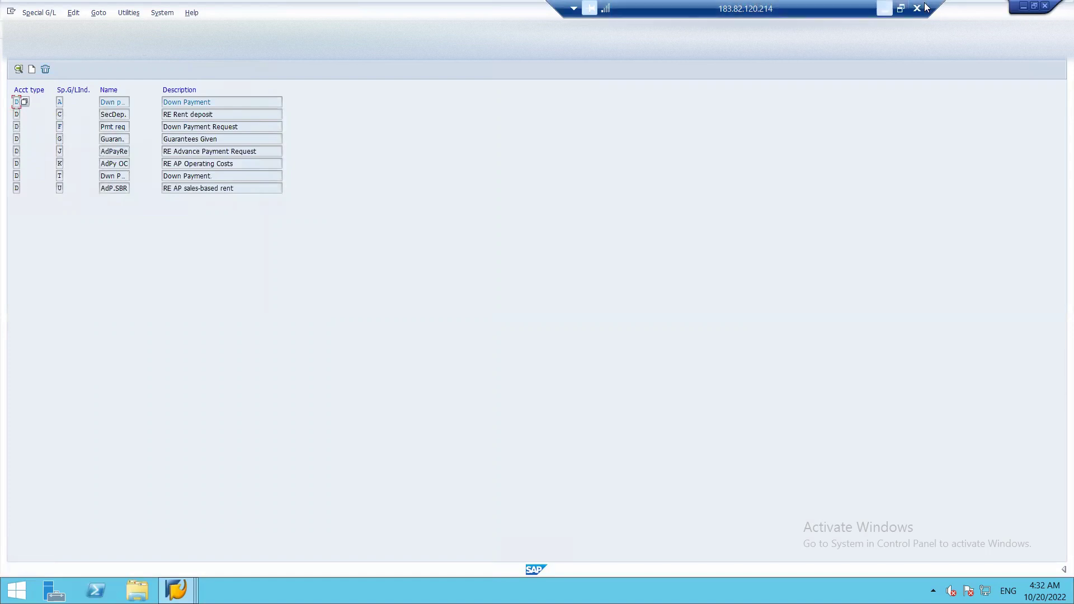
{"action": "left_click", "coordinate": [883, 10]}
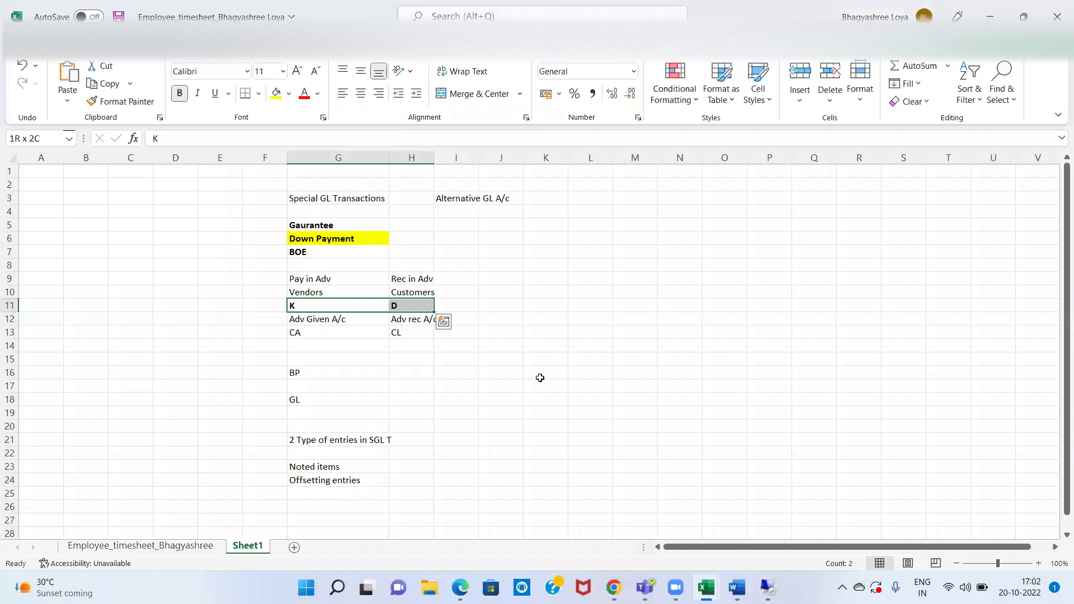
{"action": "left_click", "coordinate": [767, 588]}
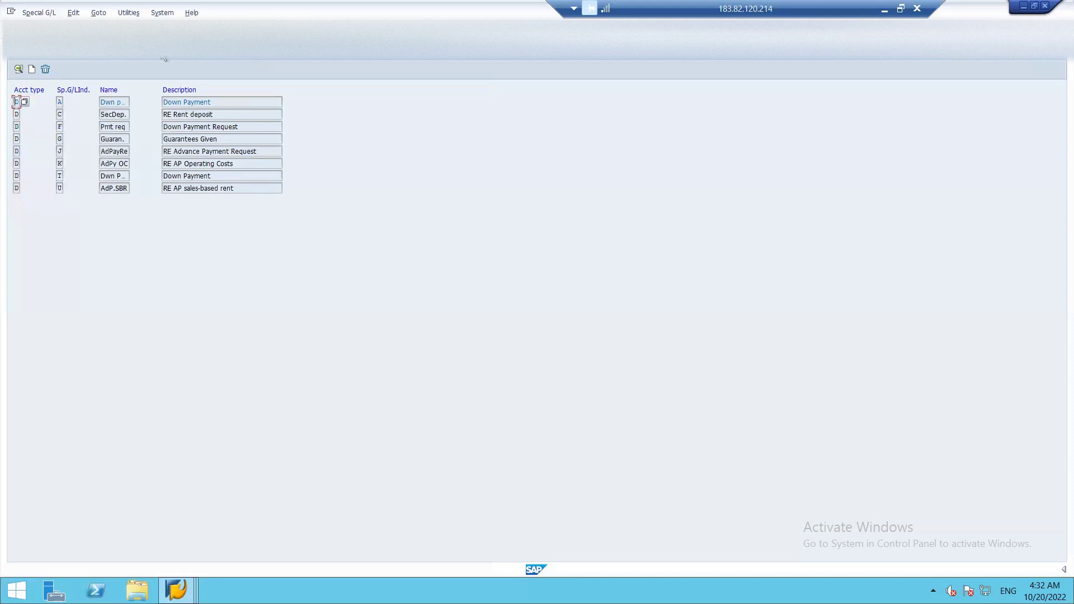
{"action": "key", "text": "F3"}
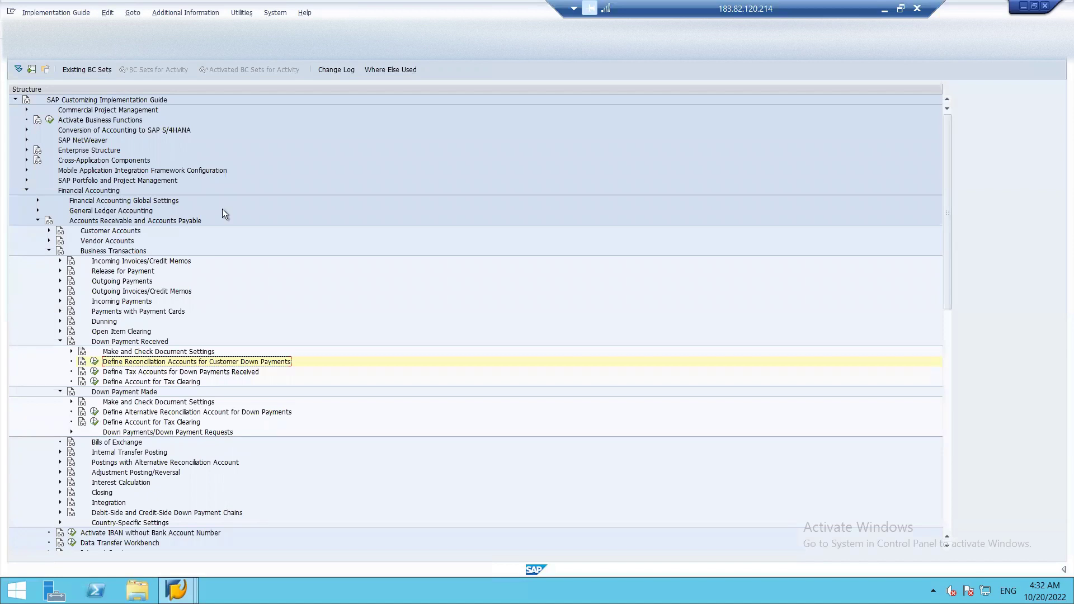
Switch to the Excel notes and list "process", "request DP", "Do DP" and "Invoice" in cells L9 to L12.
{"action": "left_click", "coordinate": [884, 9]}
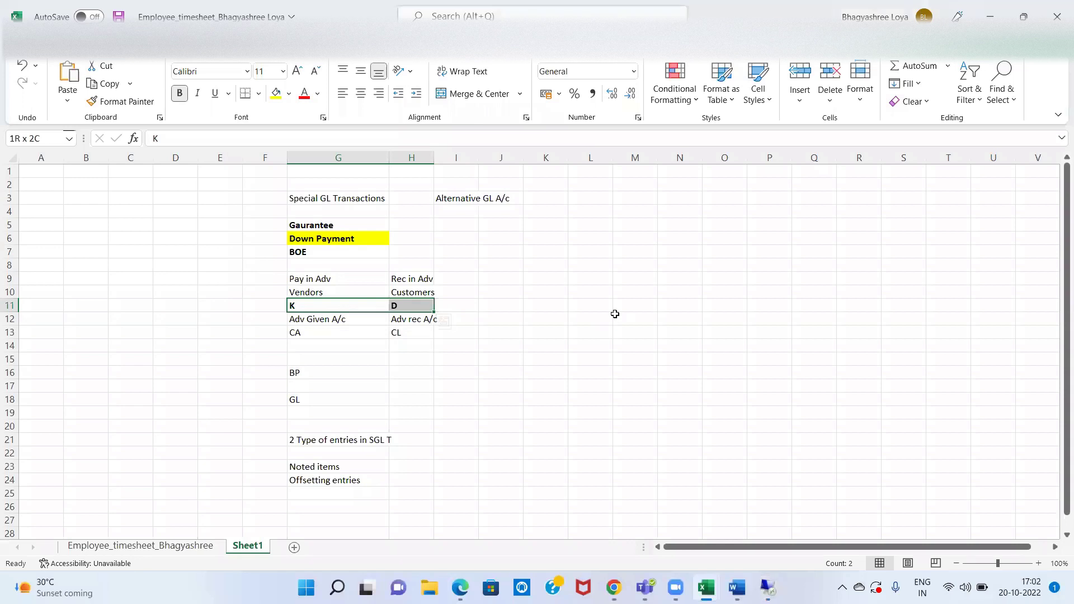
{"action": "left_click", "coordinate": [576, 277]}
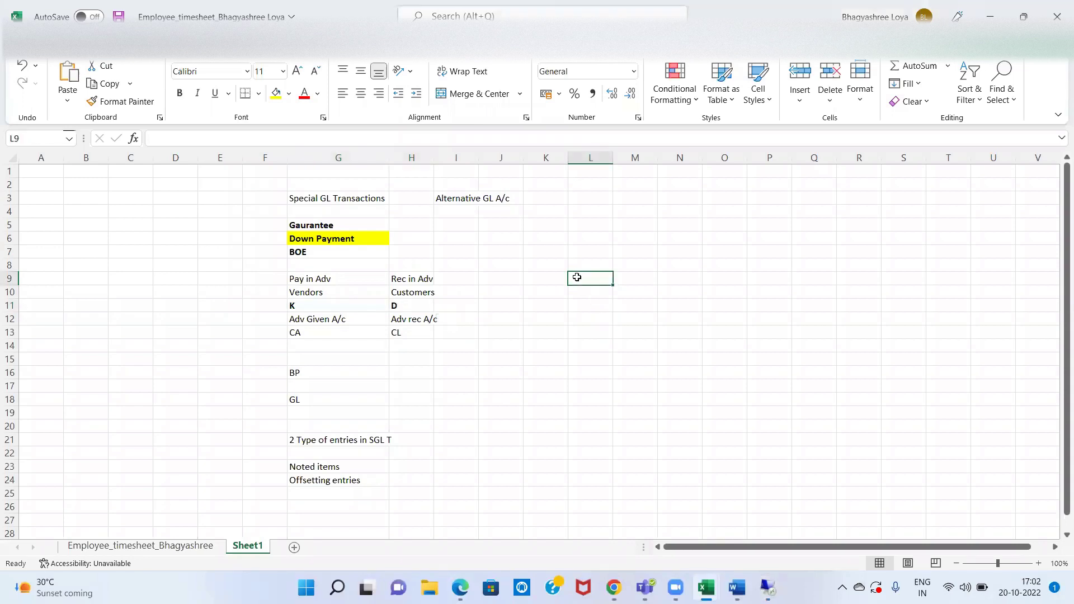
{"action": "type", "text": "process"}
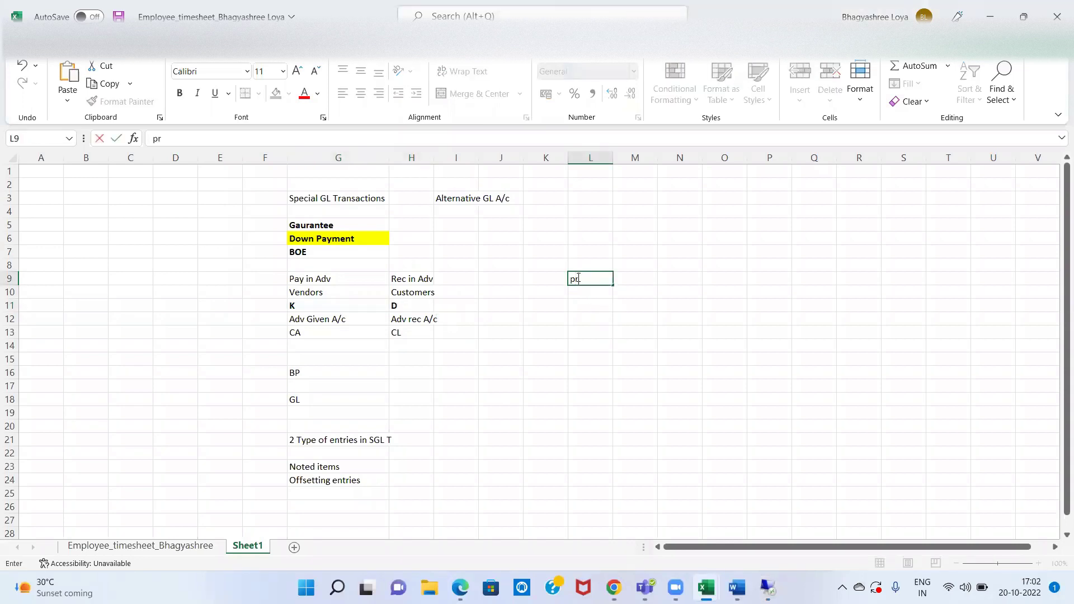
{"action": "key", "text": "Return"}
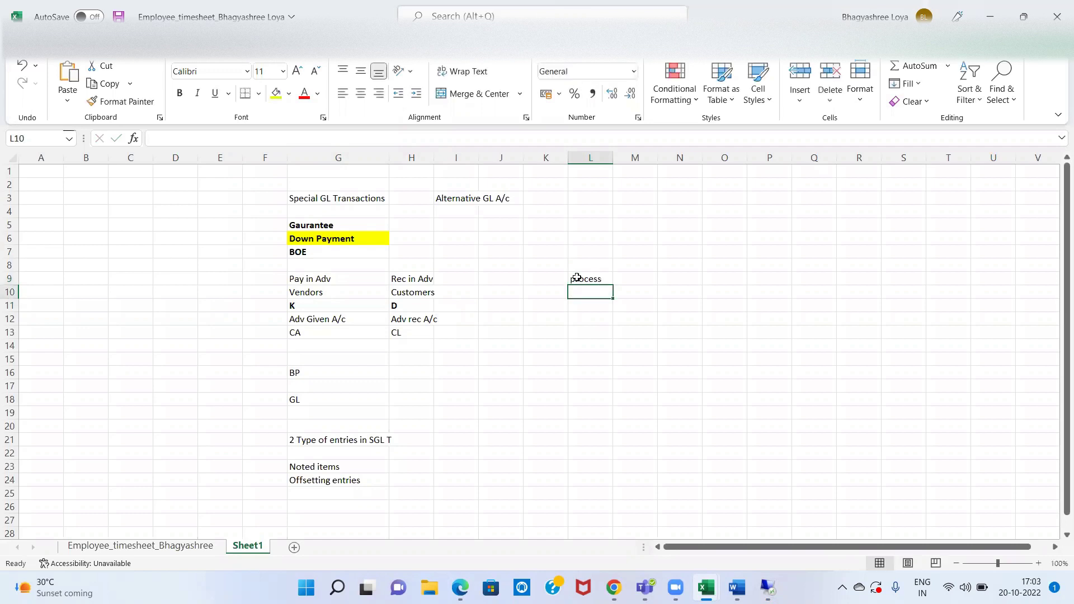
{"action": "type", "text": "reque"}
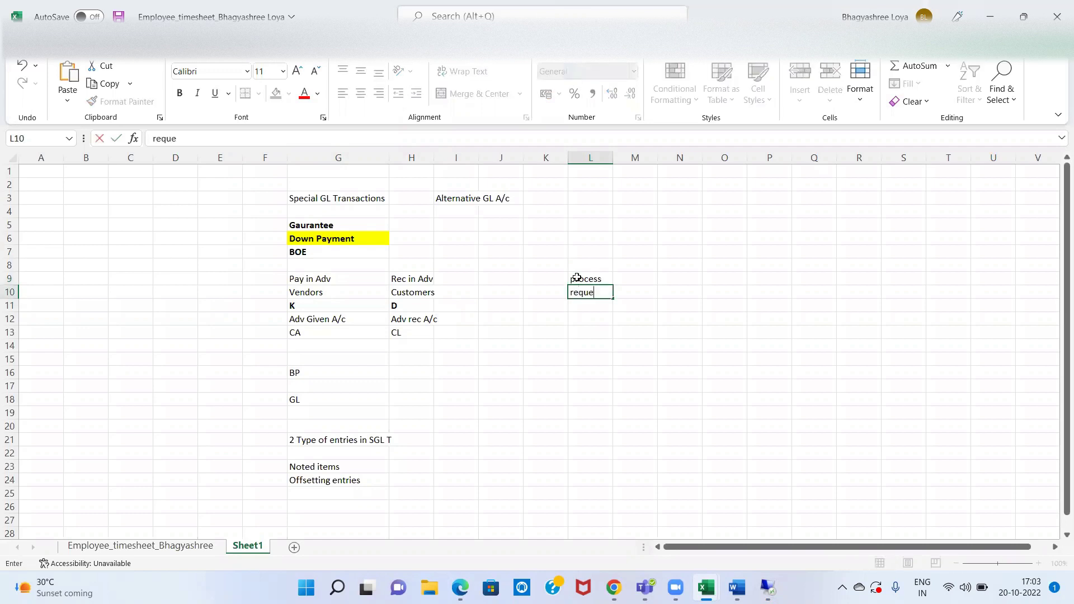
{"action": "type", "text": "st DP"}
{"action": "key", "text": "Return"}
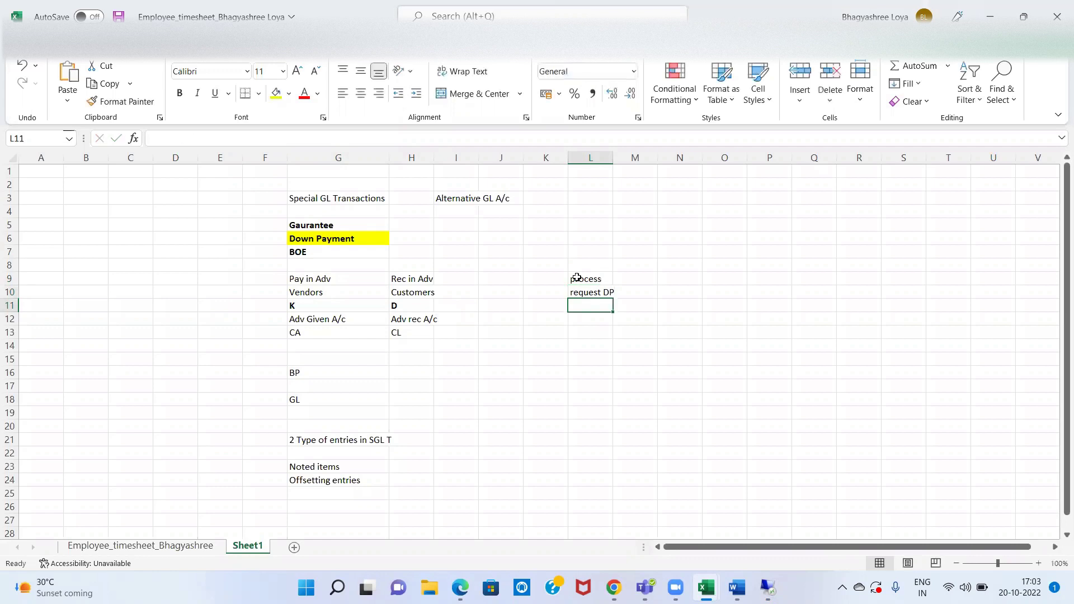
{"action": "type", "text": "Do DP"}
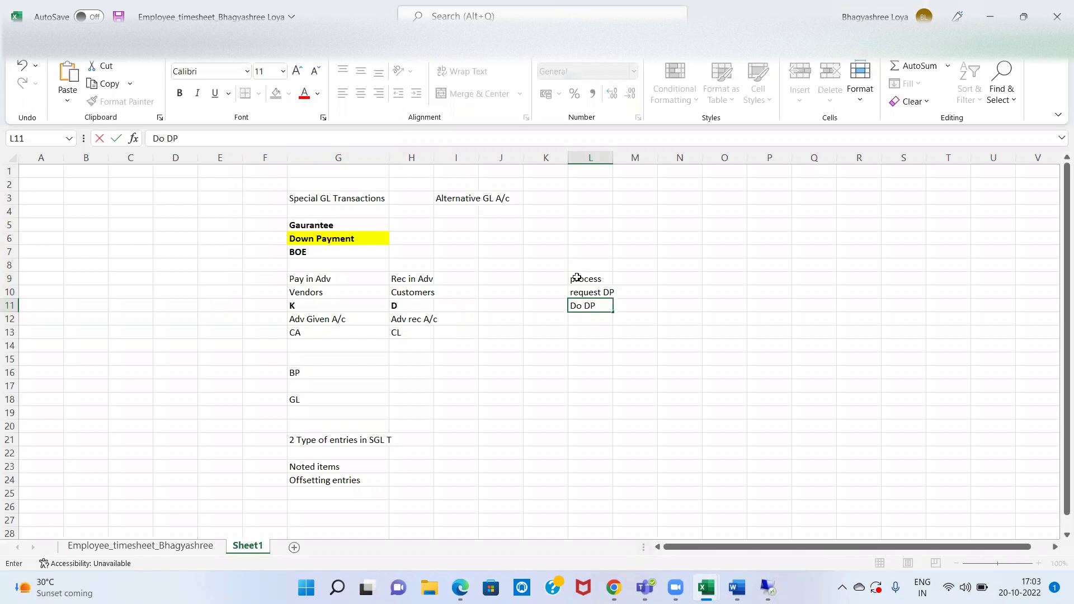
{"action": "key", "text": "Return"}
{"action": "type", "text": "Invo"}
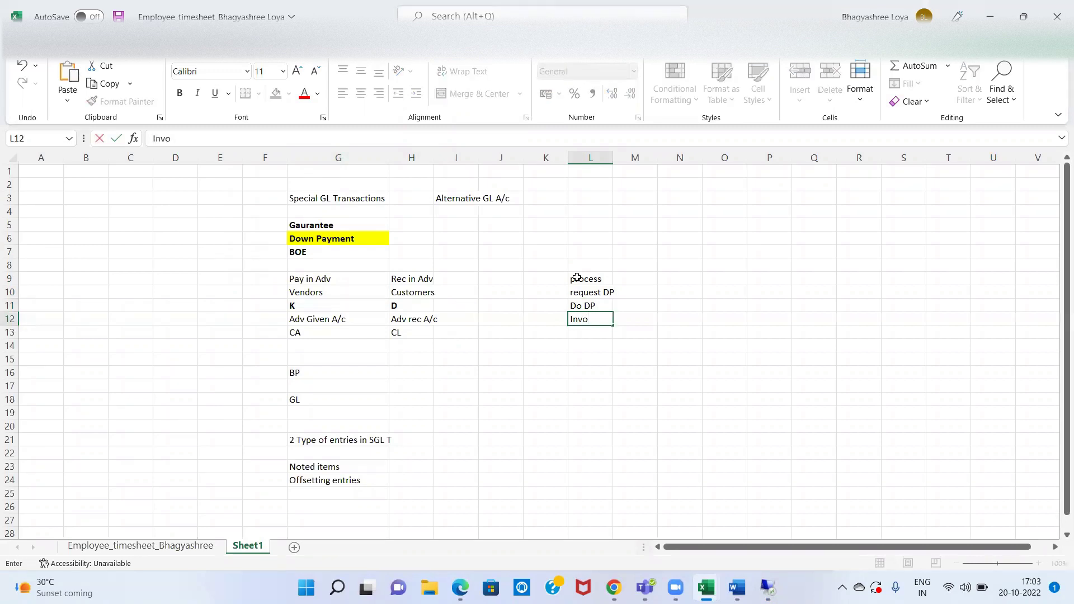
{"action": "type", "text": "ice"}
{"action": "key", "text": "Return"}
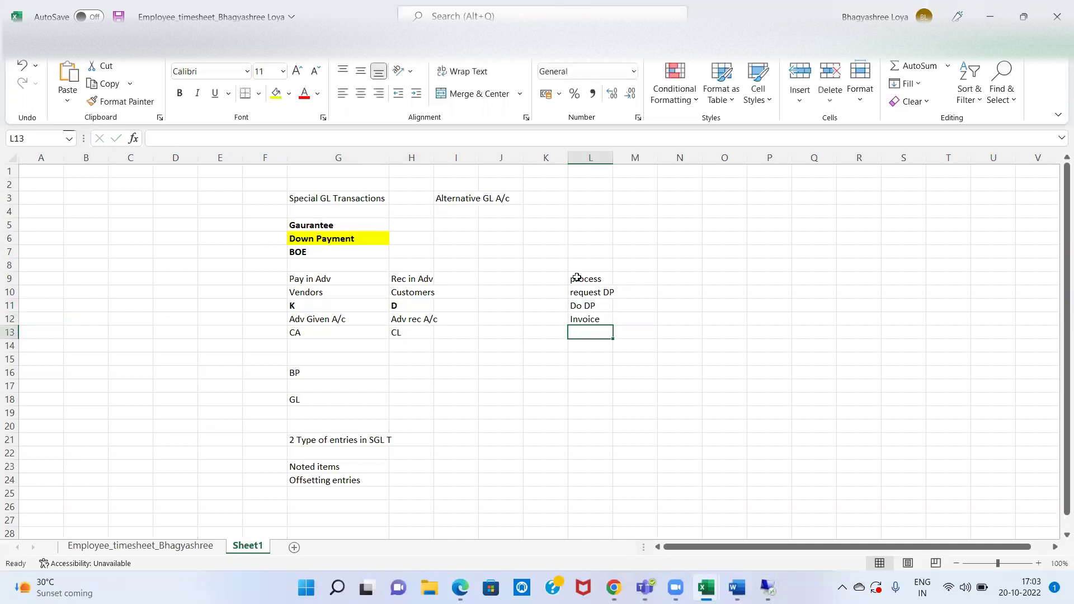
Add "dp is adjusted against inv" and "clearing or net payment" to the process list in cells L13 and L14.
{"action": "type", "text": "dp is ad"}
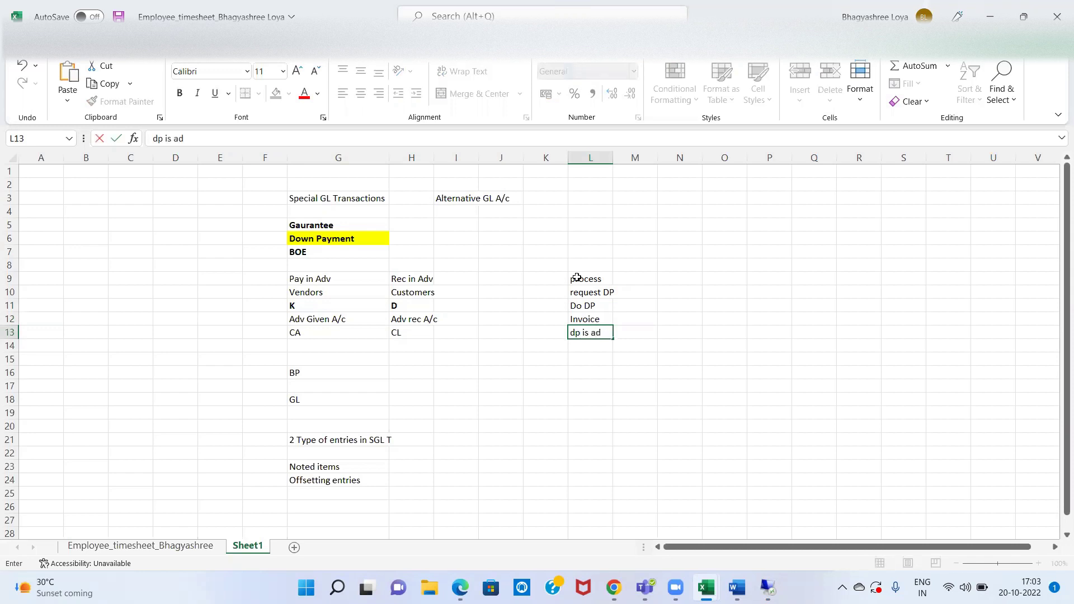
{"action": "type", "text": "justed ag"}
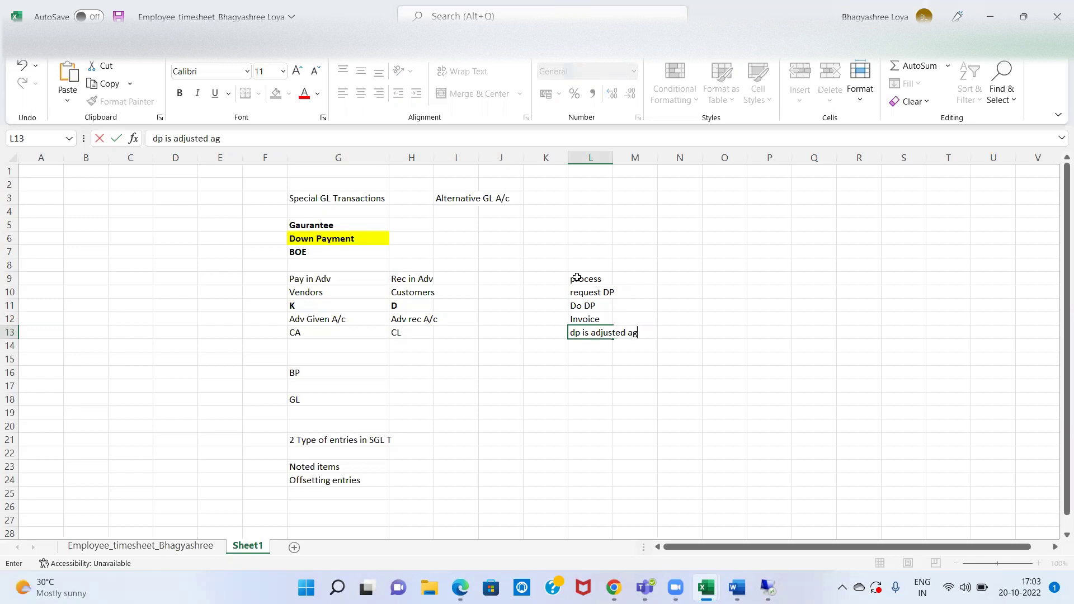
{"action": "type", "text": "ainst inv"}
{"action": "key", "text": "Return"}
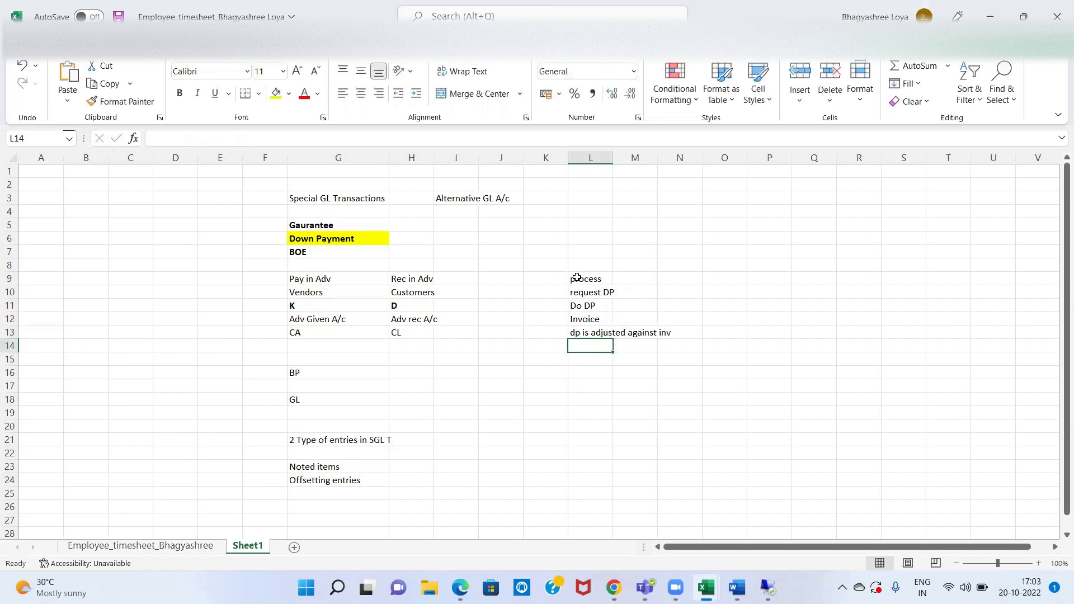
{"action": "type", "text": "clearing or net payment"}
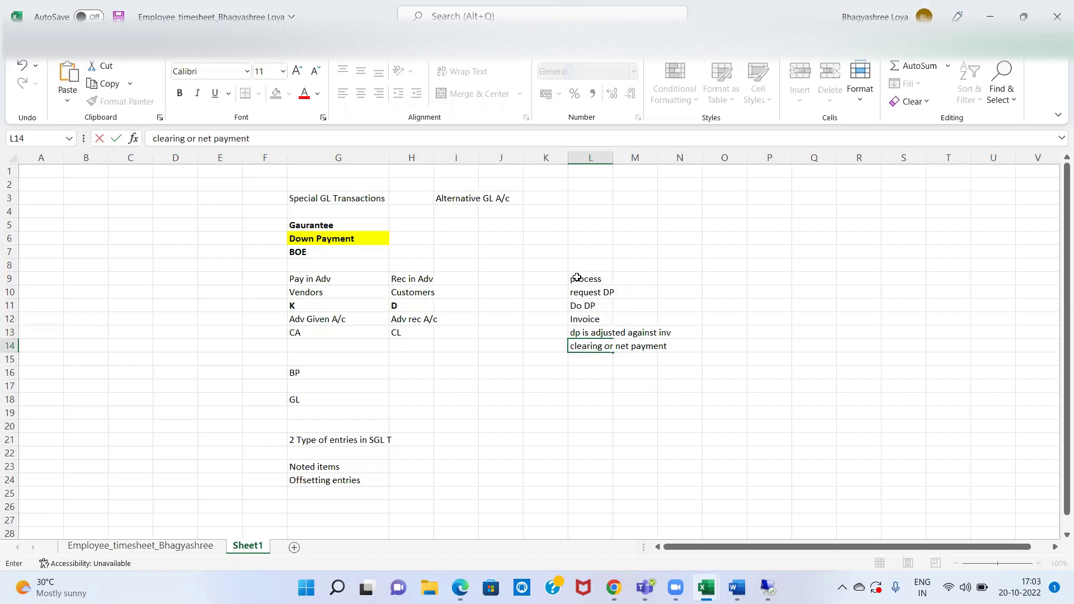
{"action": "key", "text": "Return"}
Number the process entries 1 to 5 in cells K10 to K14, then select the request DP entry.
{"action": "key", "text": "Up"}
{"action": "key", "text": "Up"}
{"action": "key", "text": "Up"}
{"action": "key", "text": "Up"}
{"action": "key", "text": "Up"}
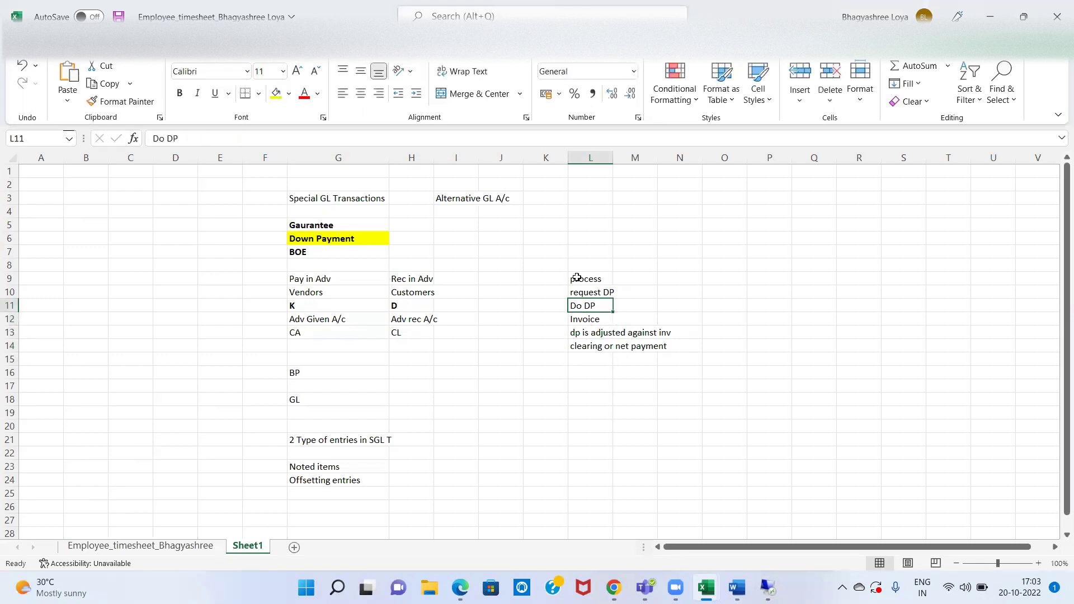
{"action": "key", "text": "Left"}
{"action": "type", "text": "1"}
{"action": "key", "text": "Return"}
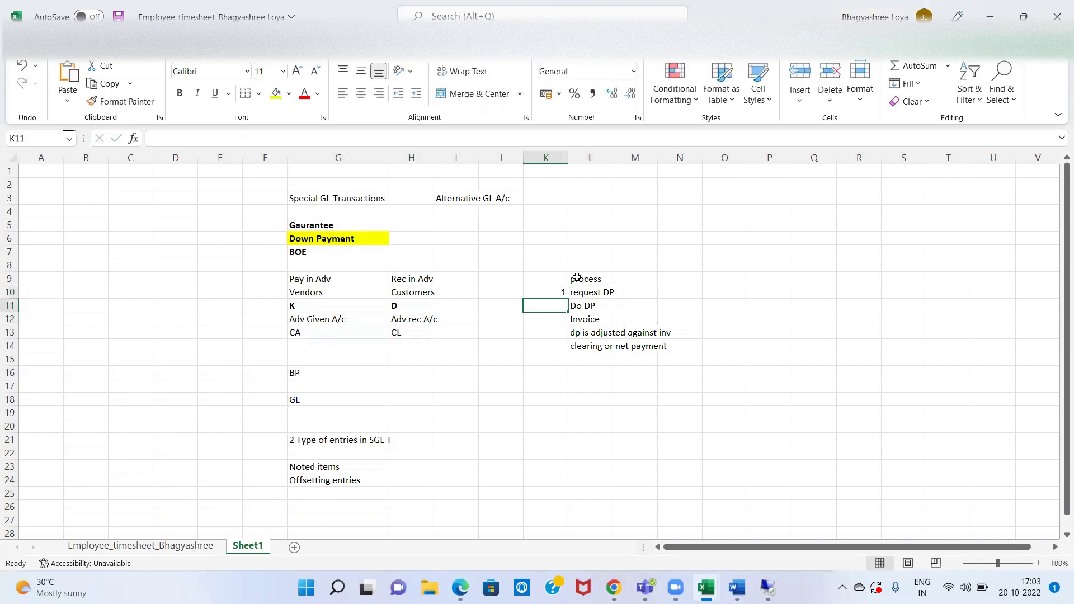
{"action": "type", "text": "2"}
{"action": "key", "text": "Return"}
{"action": "type", "text": "3"}
{"action": "key", "text": "Return"}
{"action": "type", "text": "4"}
{"action": "key", "text": "Return"}
{"action": "type", "text": "5"}
{"action": "key", "text": "Return"}
{"action": "key", "text": "Up"}
{"action": "key", "text": "Up"}
{"action": "key", "text": "Up"}
{"action": "key", "text": "Up"}
{"action": "key", "text": "Up"}
{"action": "key", "text": "Right"}
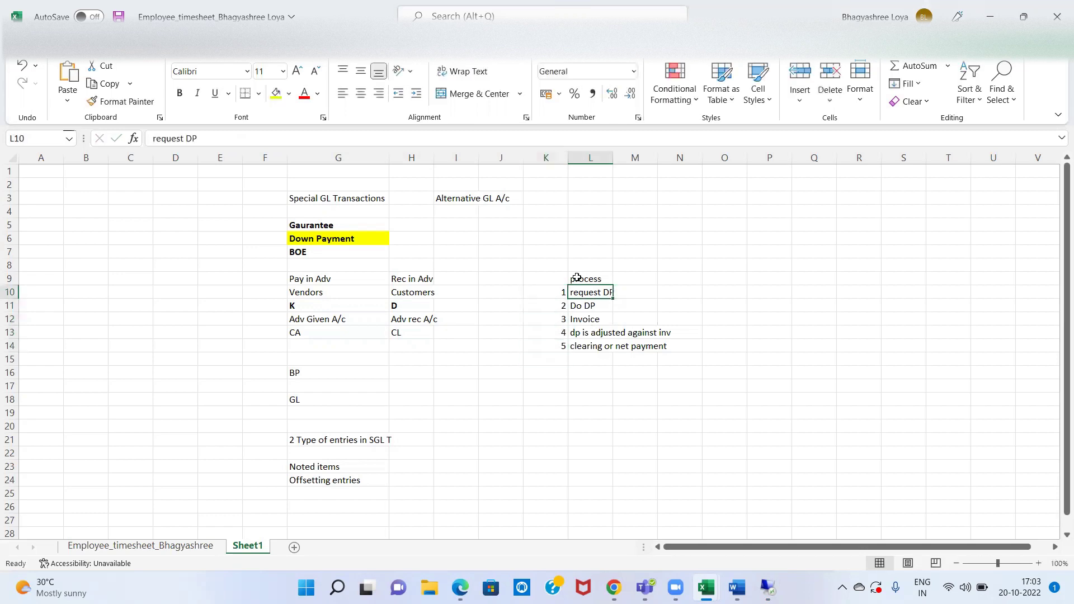
Switch to SAP, leave the G/L account display and open the F-47 down payment request under Accounts Payable document entry.
{"action": "left_click", "coordinate": [766, 514]}
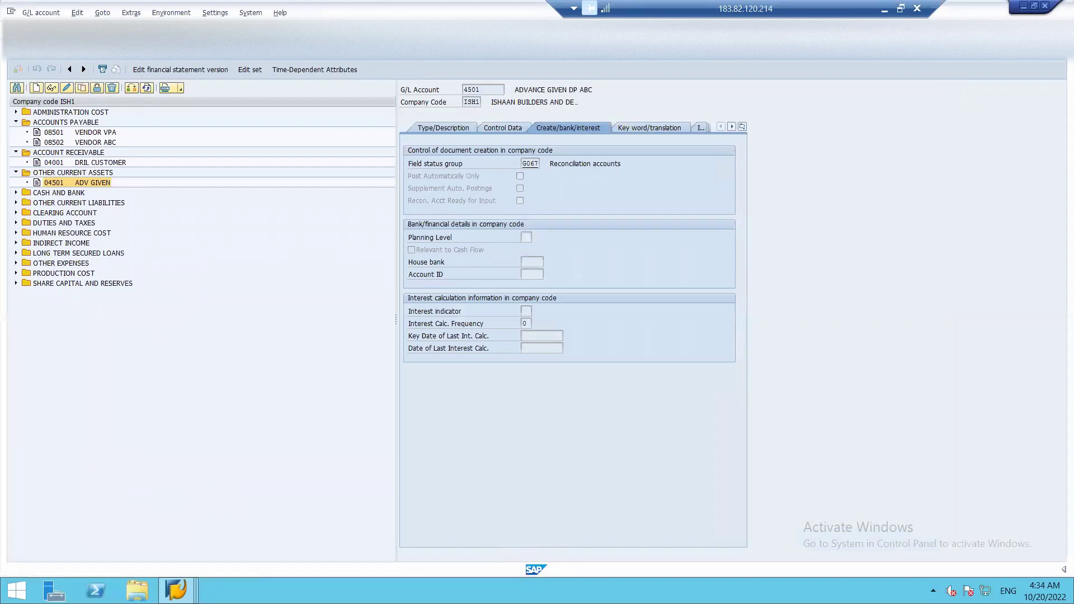
{"action": "key", "text": "F3"}
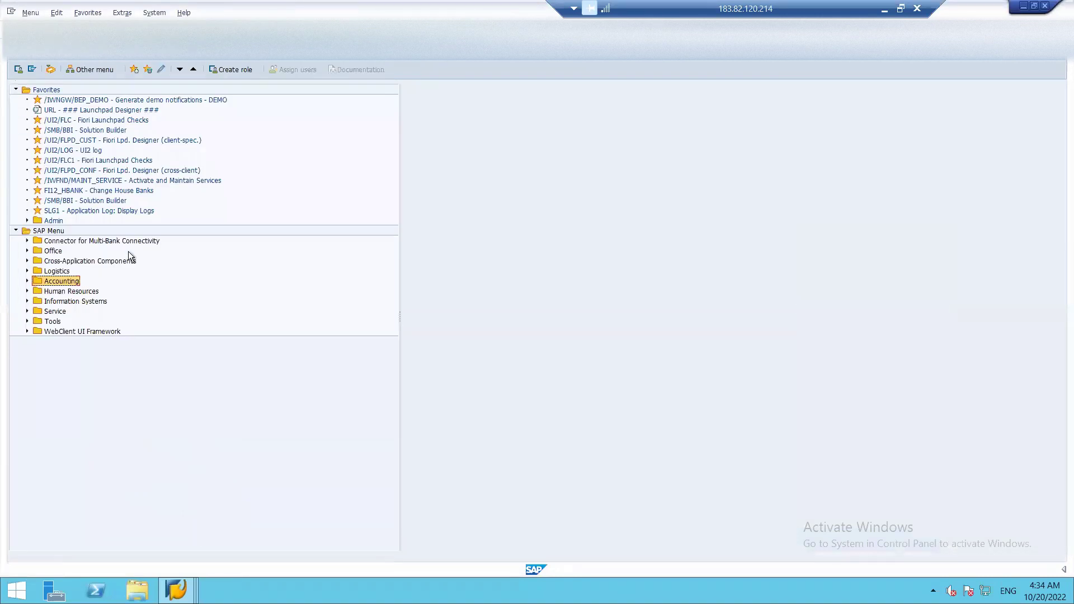
{"action": "left_click", "coordinate": [27, 281]}
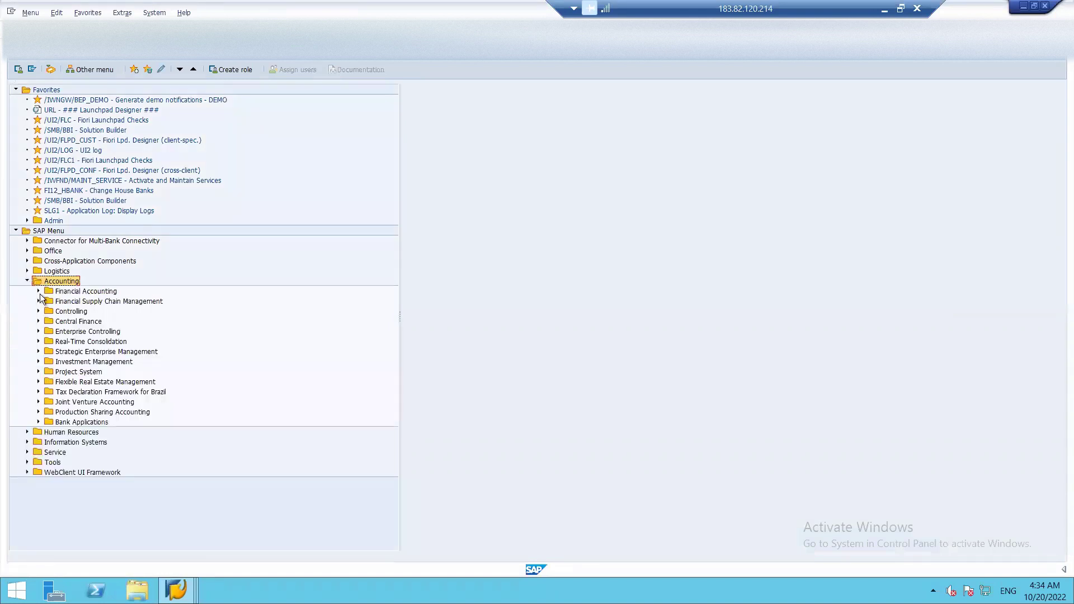
{"action": "left_click", "coordinate": [38, 291]}
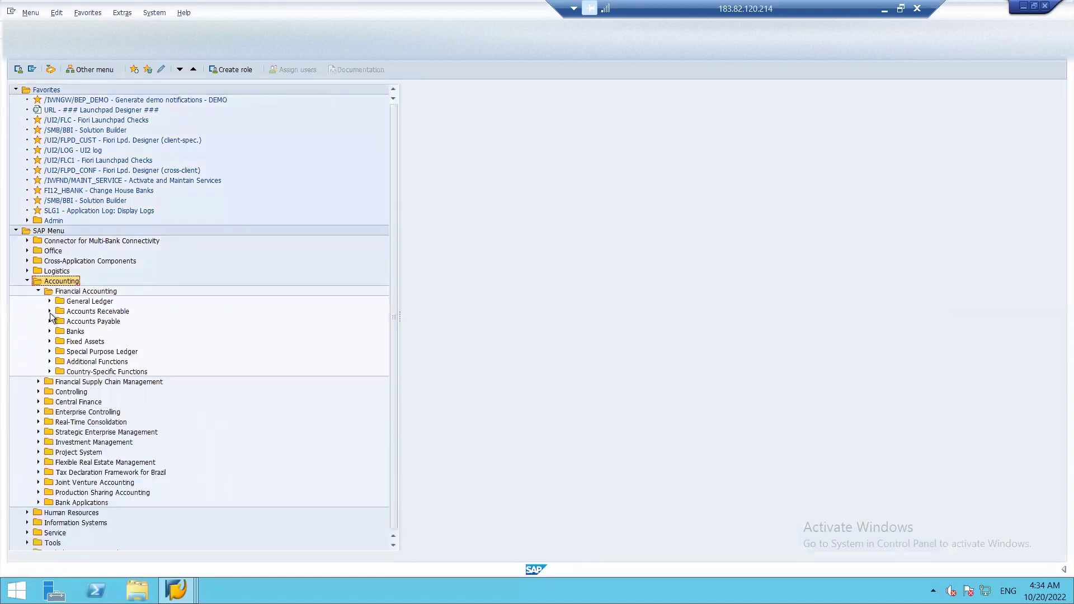
{"action": "left_click", "coordinate": [49, 321]}
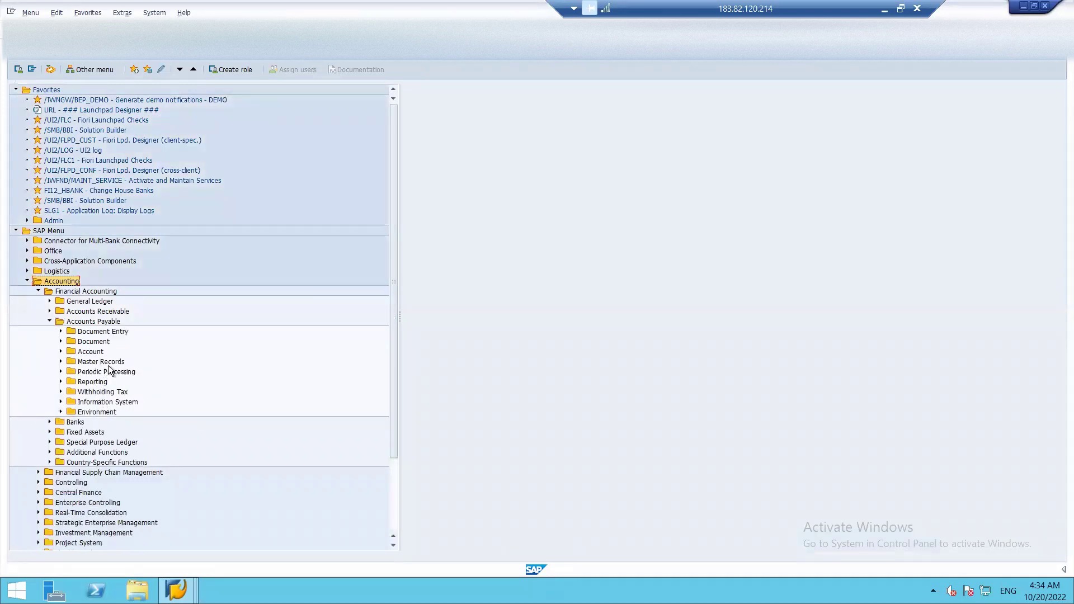
{"action": "left_click", "coordinate": [62, 331]}
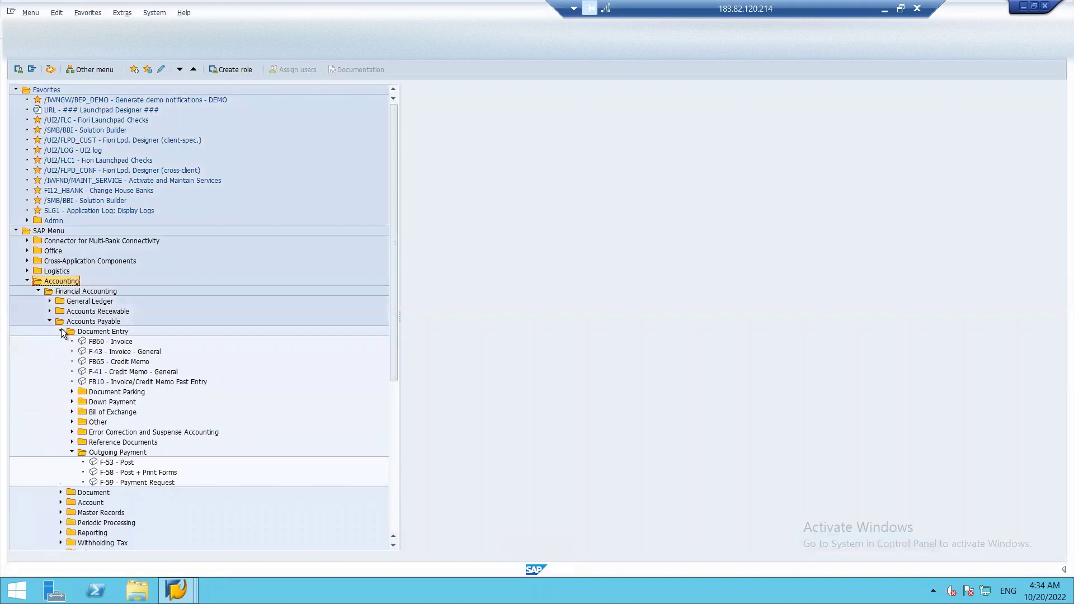
{"action": "left_click", "coordinate": [71, 402]}
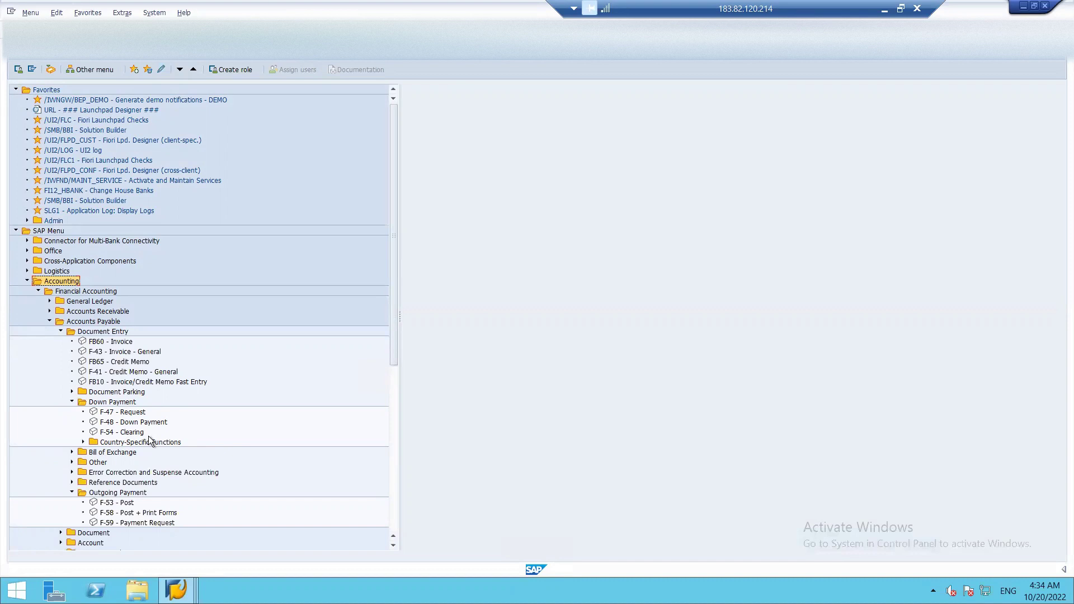
{"action": "double_click", "coordinate": [110, 413]}
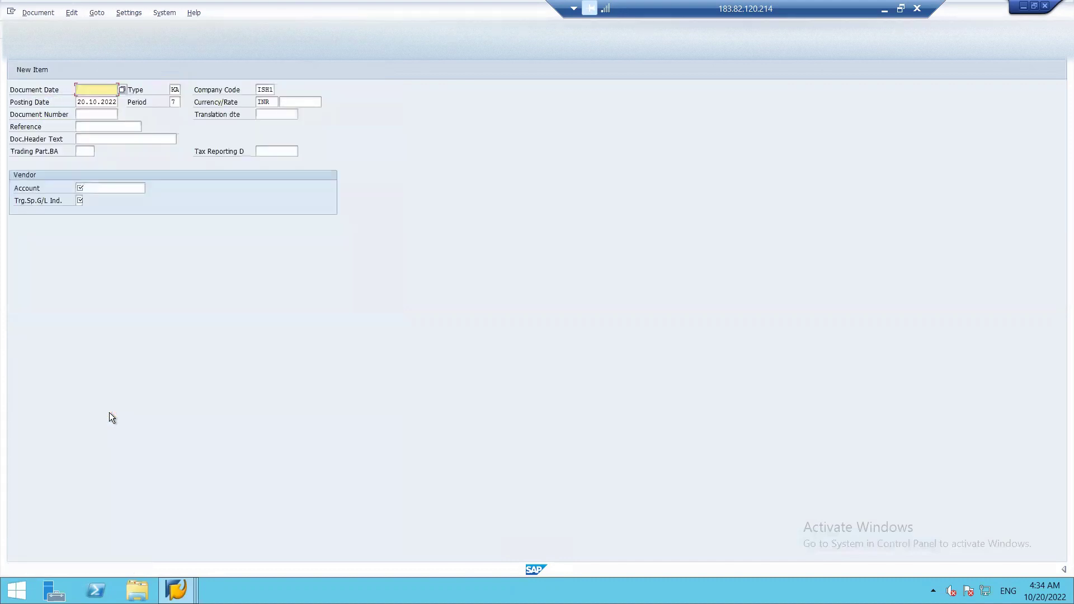
Fill in the down payment request header with document date 20.10.2022 and reference "DP REQ".
{"action": "type", "text": "20.10.2022"}
{"action": "left_click", "coordinate": [100, 131]}
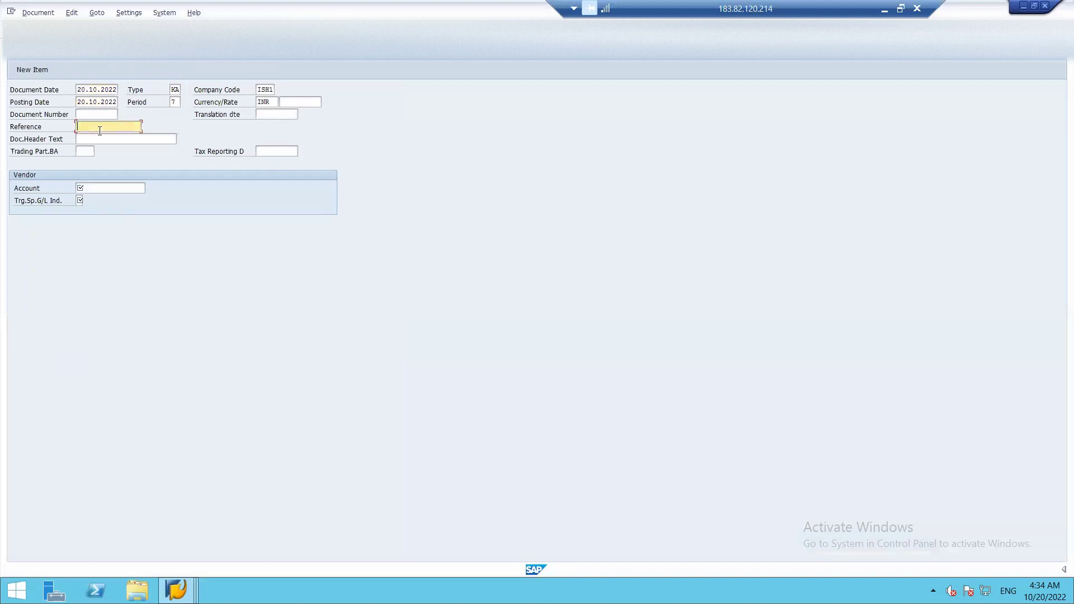
{"action": "type", "text": "dp re"}
{"action": "left_click", "coordinate": [99, 138]}
Choose vendor ABC from Mumbai and target special G/L indicator A (Down Payments, Current Assets), and proceed to the request item.
{"action": "left_click", "coordinate": [98, 190]}
{"action": "left_click", "coordinate": [149, 189]}
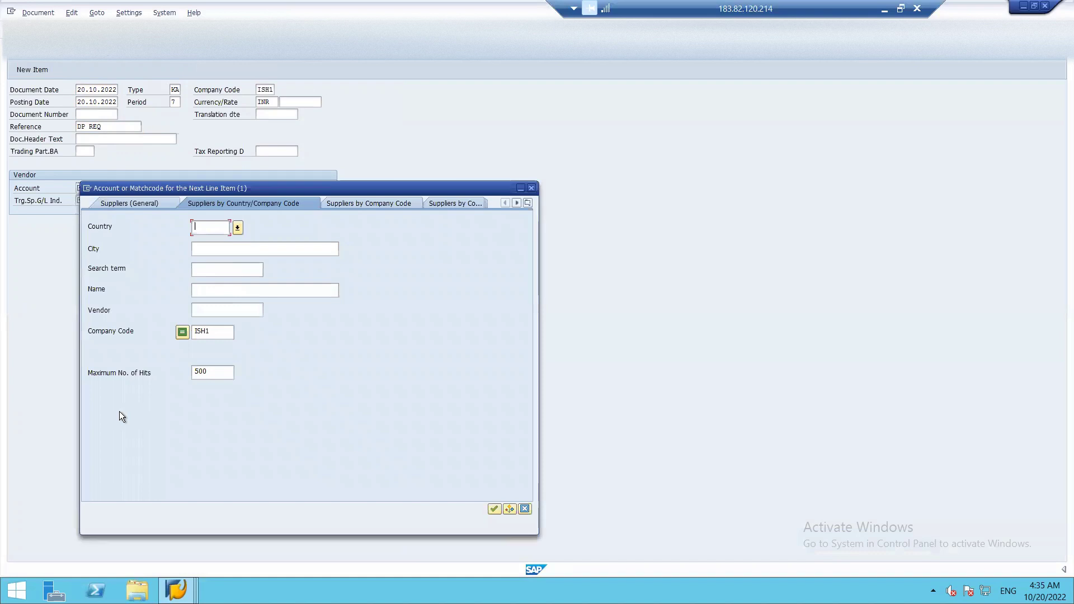
{"action": "key", "text": "Return"}
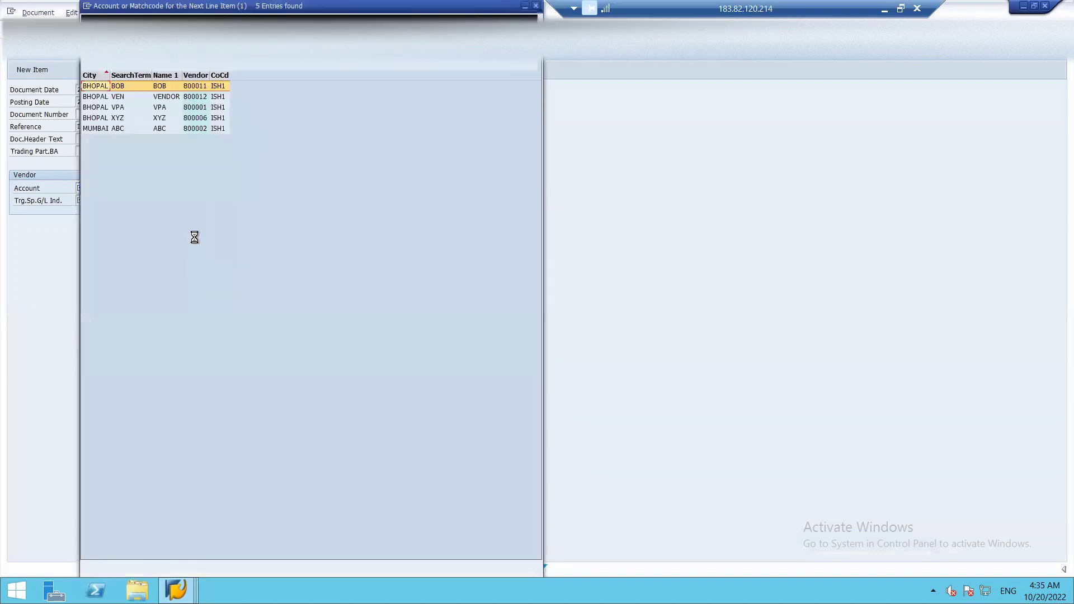
{"action": "double_click", "coordinate": [180, 128]}
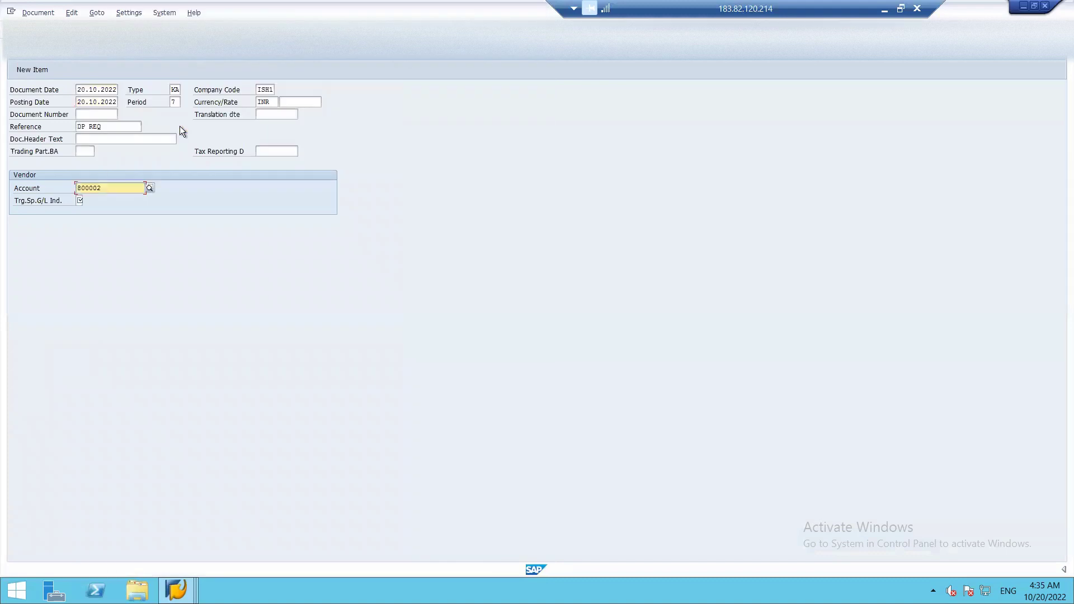
{"action": "left_click", "coordinate": [80, 200]}
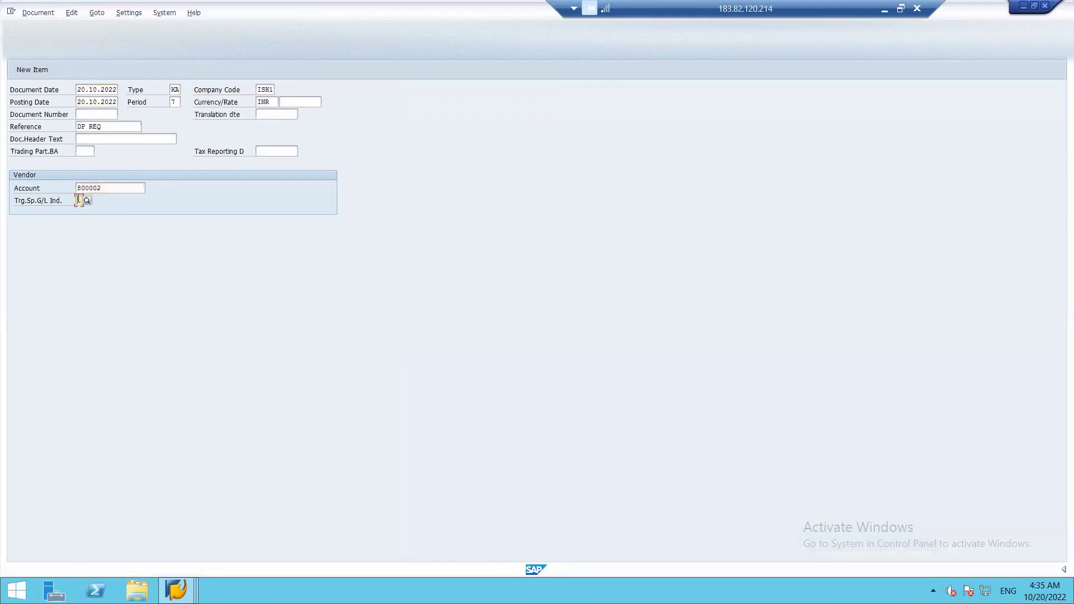
{"action": "left_click", "coordinate": [86, 200]}
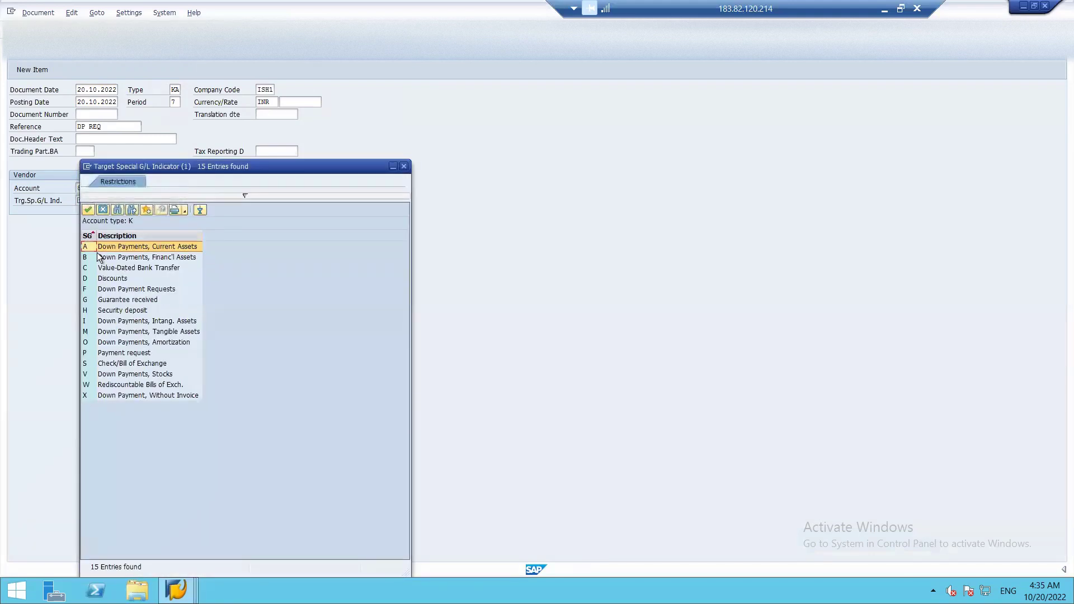
{"action": "double_click", "coordinate": [120, 247]}
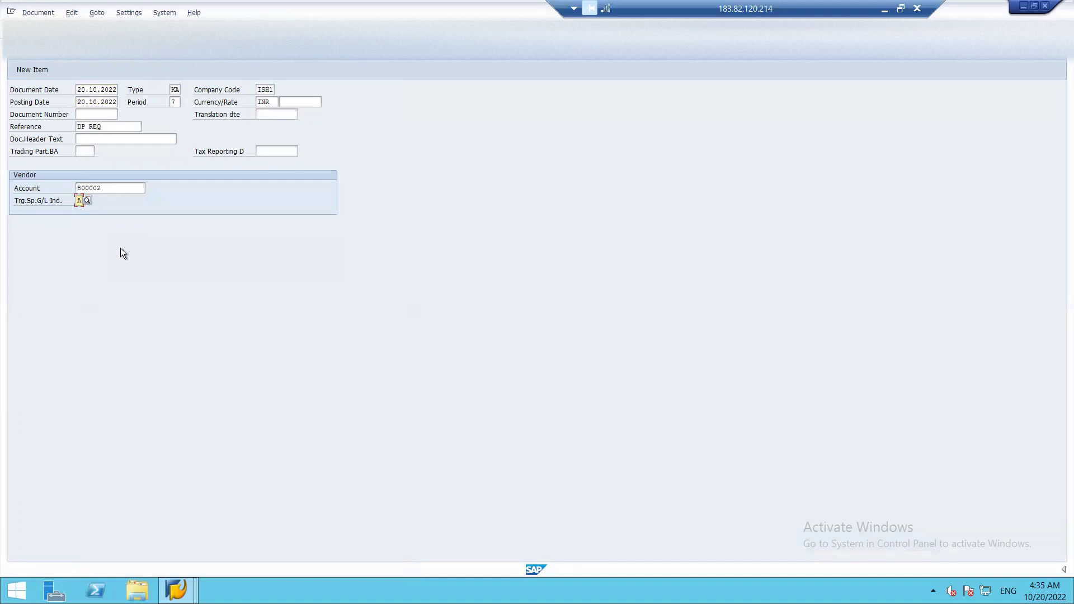
{"action": "key", "text": "Return"}
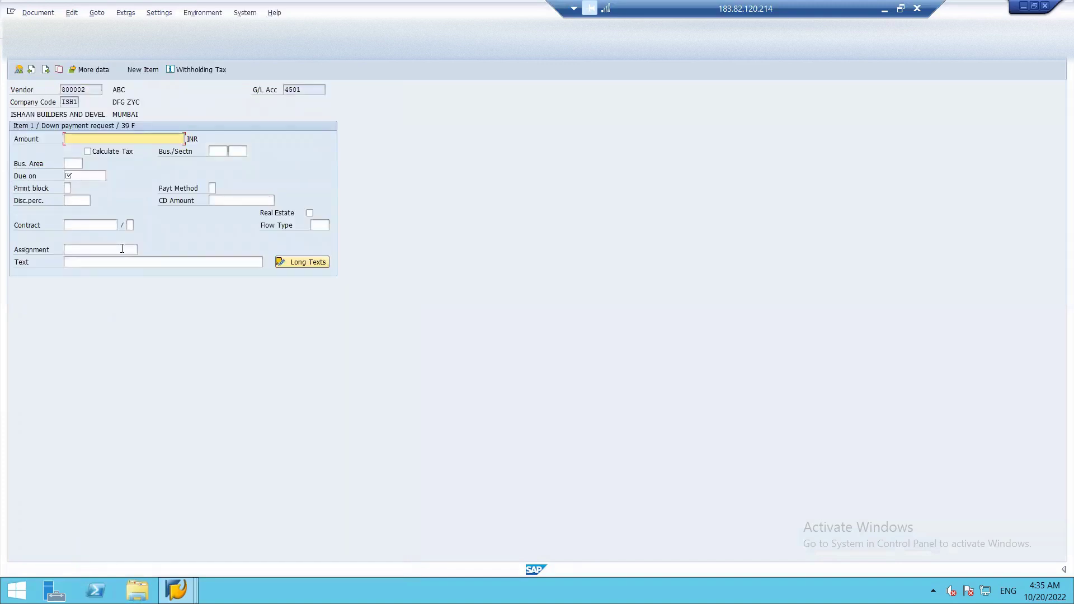
Enter amount 5000 INR, due date 20.10.2022 and text "dp req" for the item, and post the down payment request.
{"action": "type", "text": "5"}
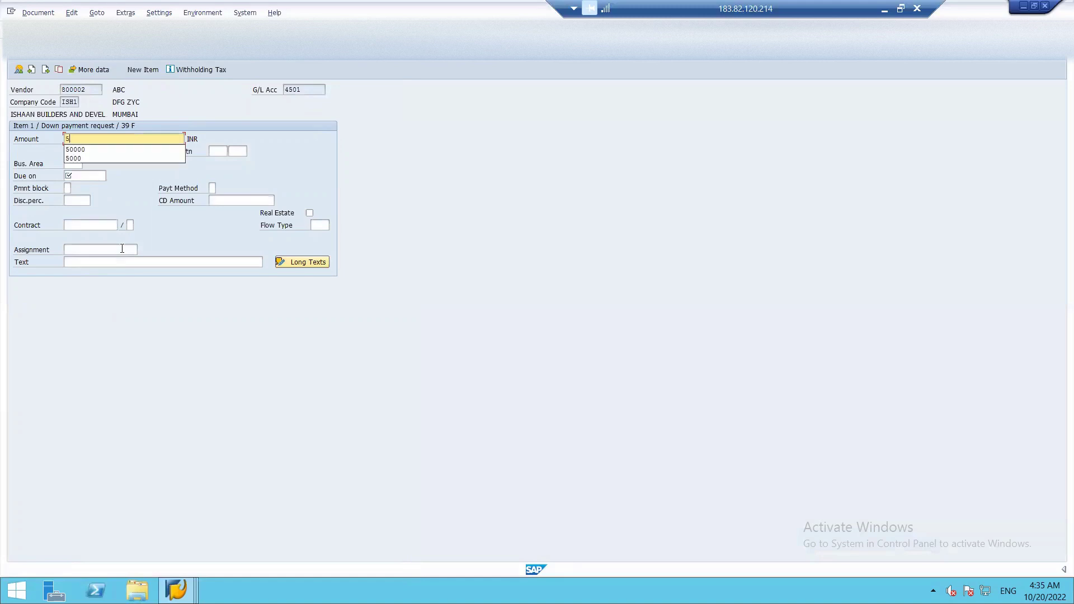
{"action": "type", "text": "000"}
{"action": "key", "text": "Escape"}
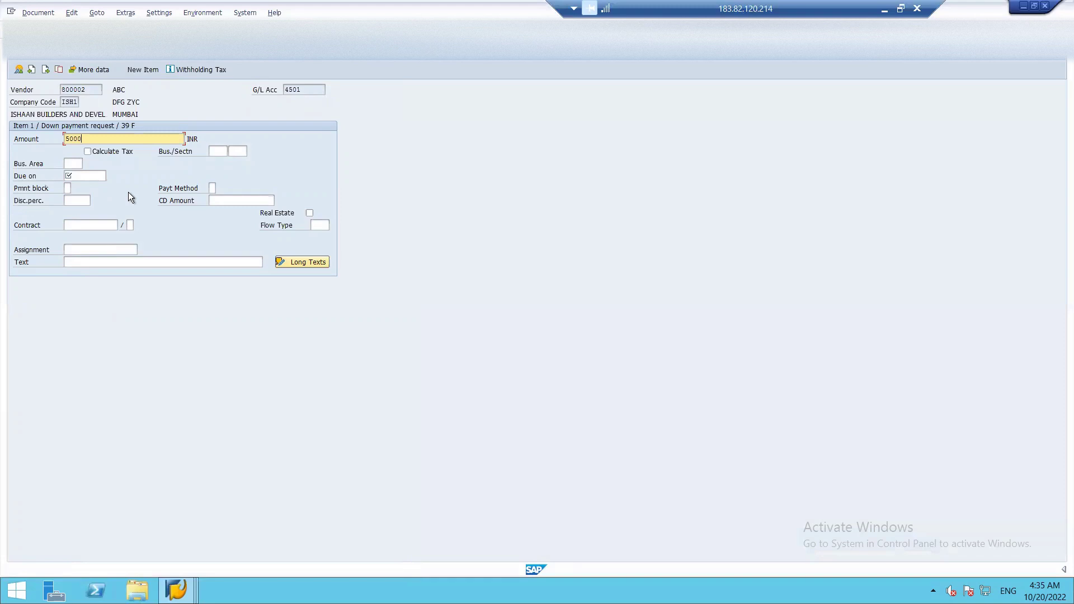
{"action": "left_click", "coordinate": [79, 175]}
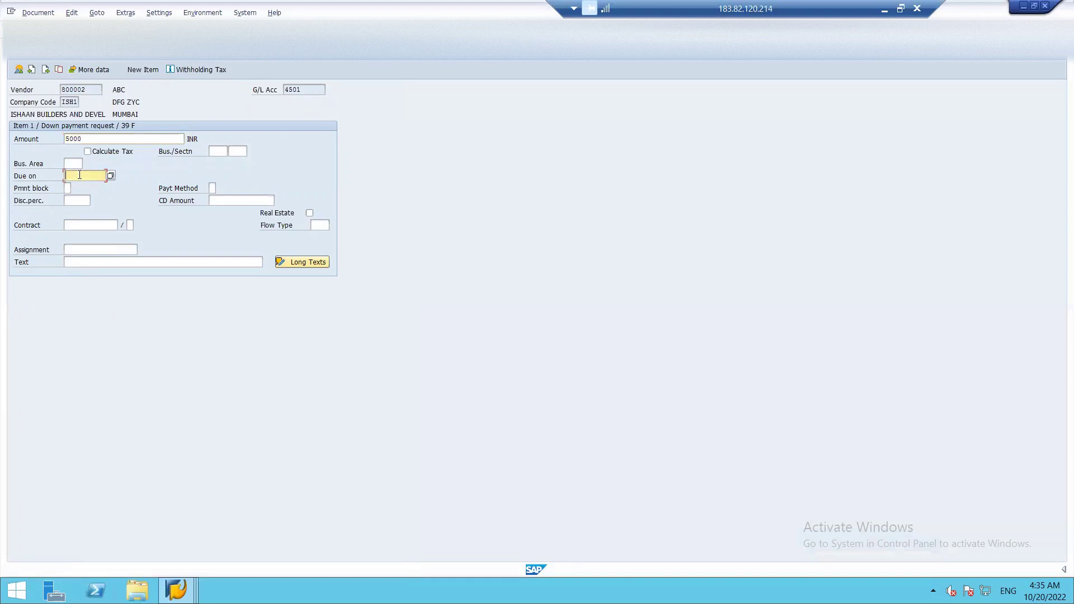
{"action": "left_click", "coordinate": [110, 176]}
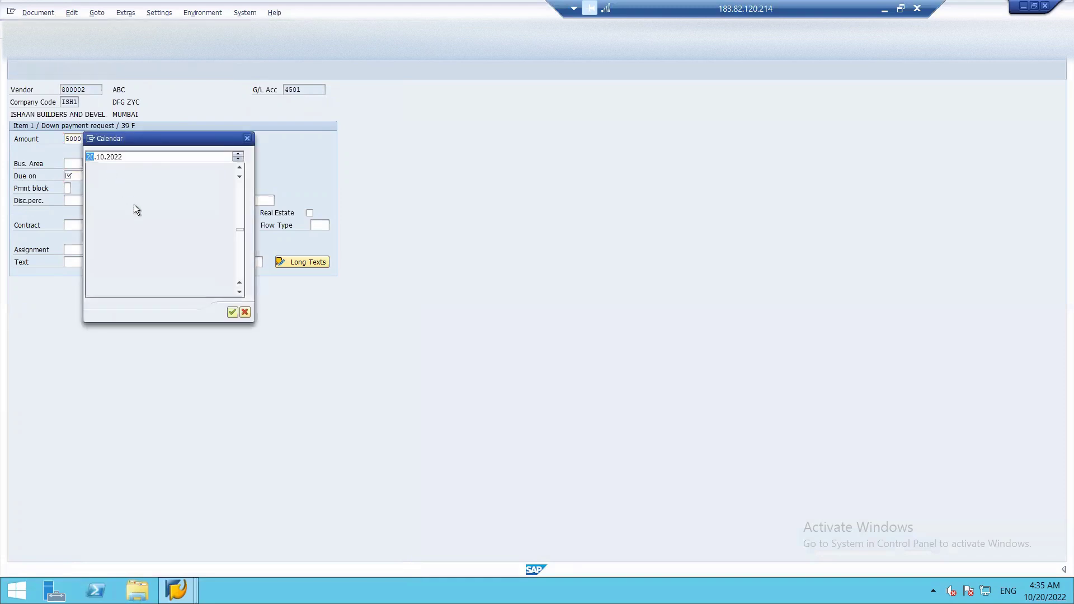
{"action": "double_click", "coordinate": [178, 232]}
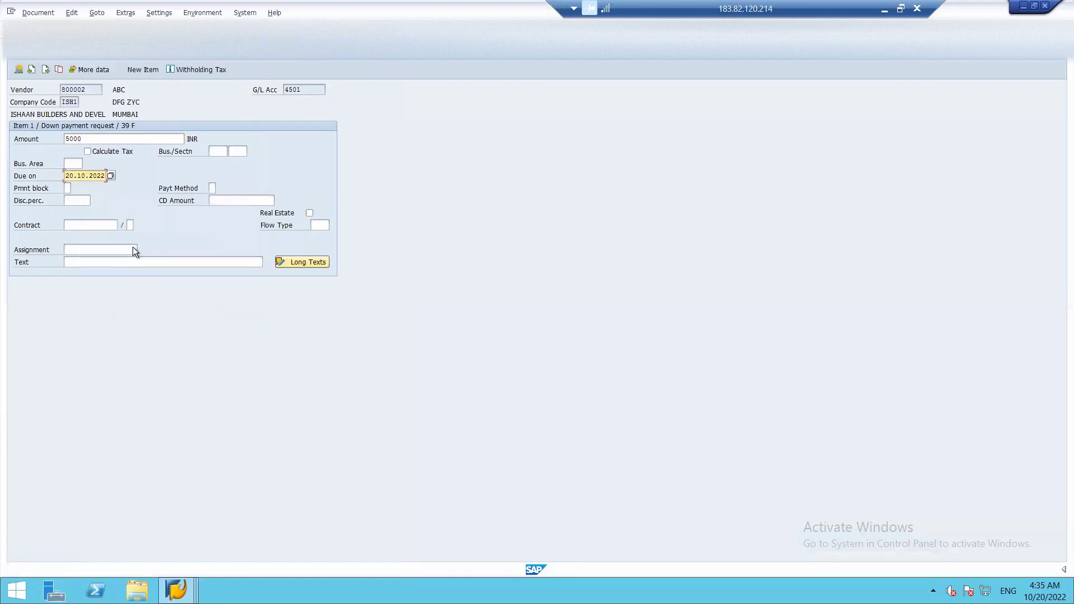
{"action": "left_click", "coordinate": [118, 261]}
{"action": "type", "text": "dp"}
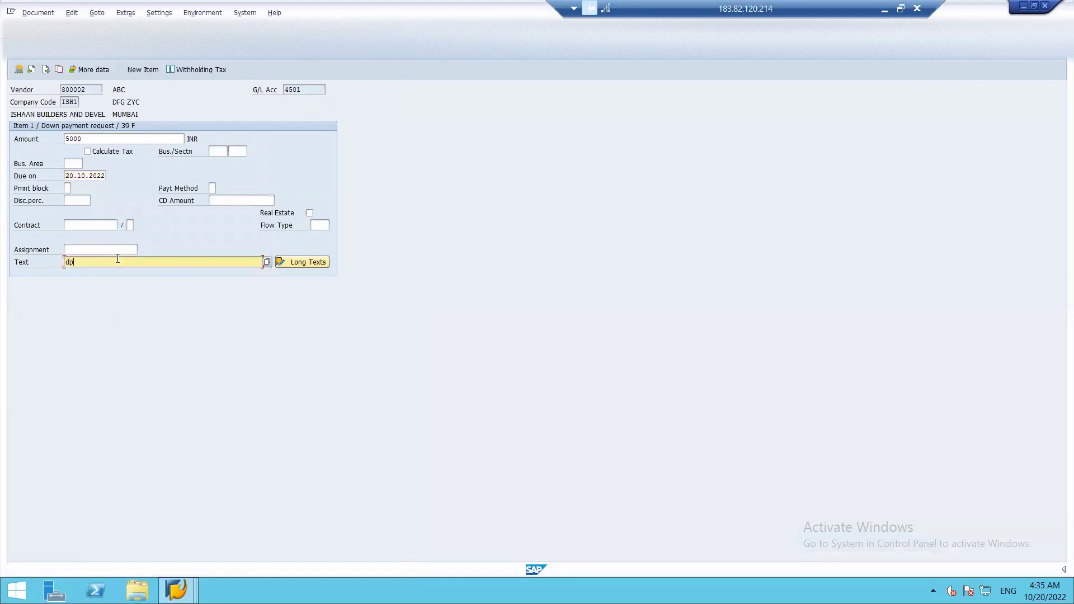
{"action": "type", "text": " req"}
{"action": "key", "text": "ctrl+s"}
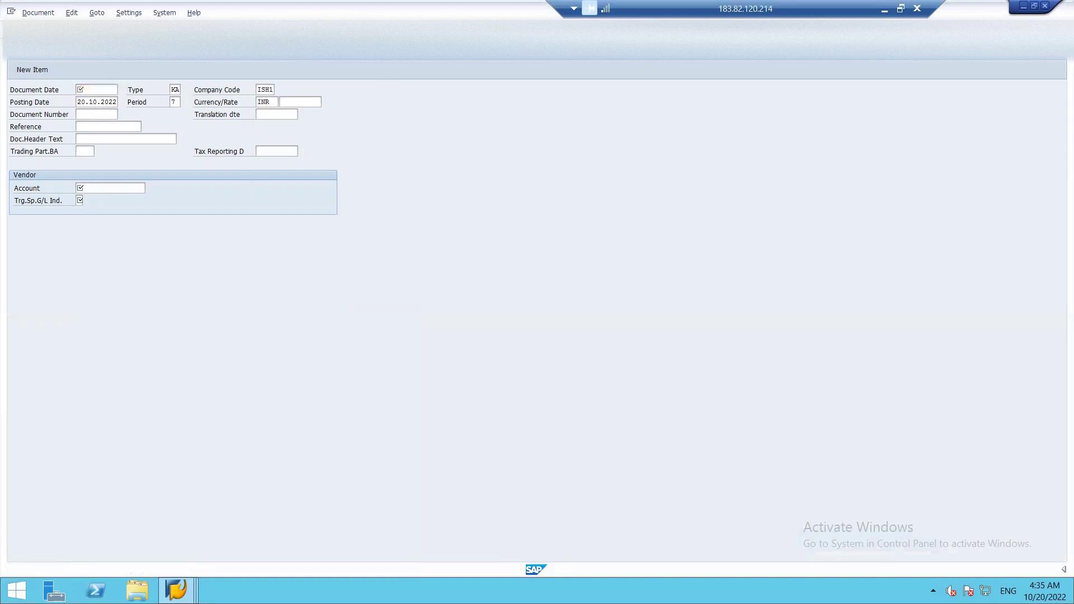
Display all line items of vendor ABC in company code ISH1, including special G/L transactions and noted items.
{"action": "key", "text": "F3"}
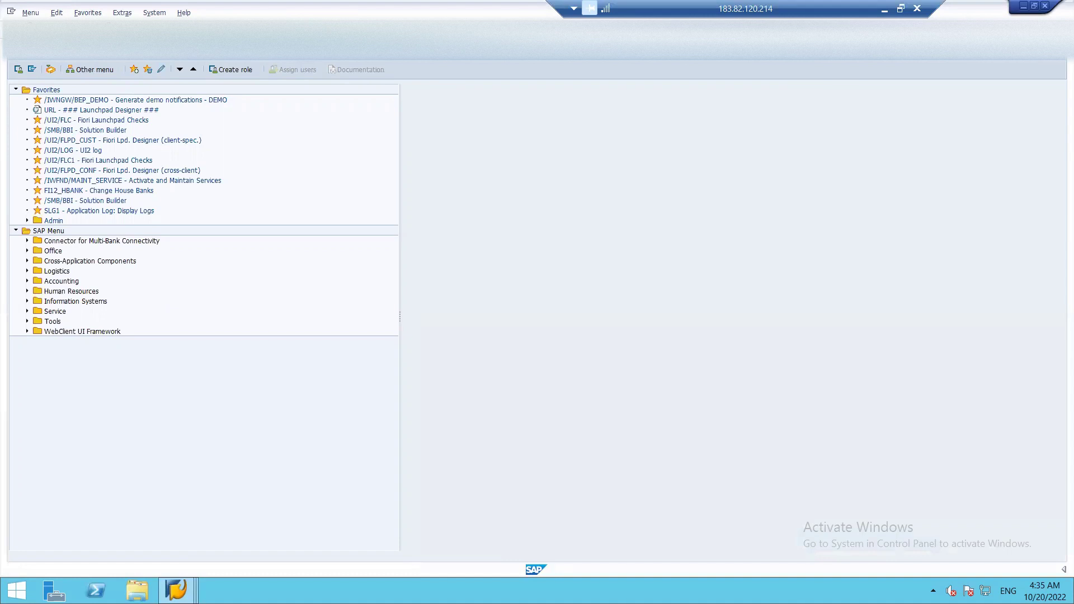
{"action": "key", "text": "Return"}
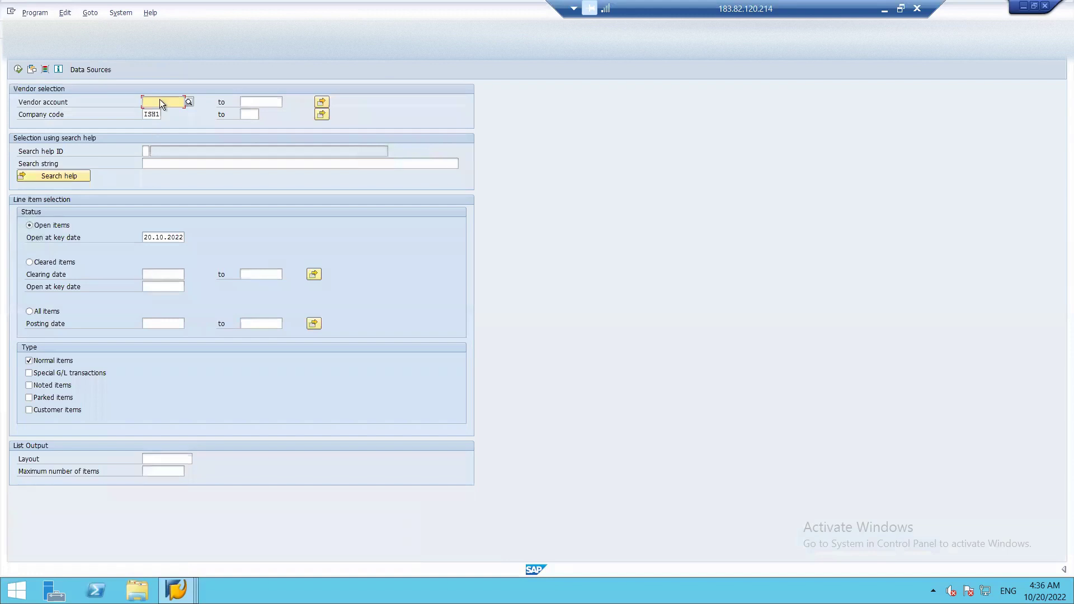
{"action": "type", "text": "800"}
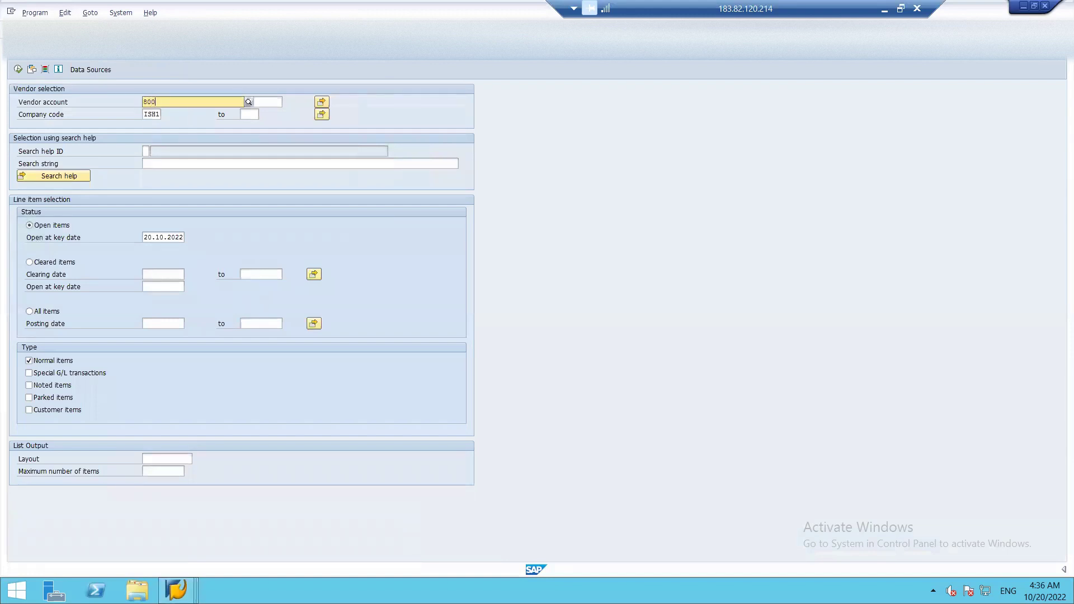
{"action": "type", "text": "00"}
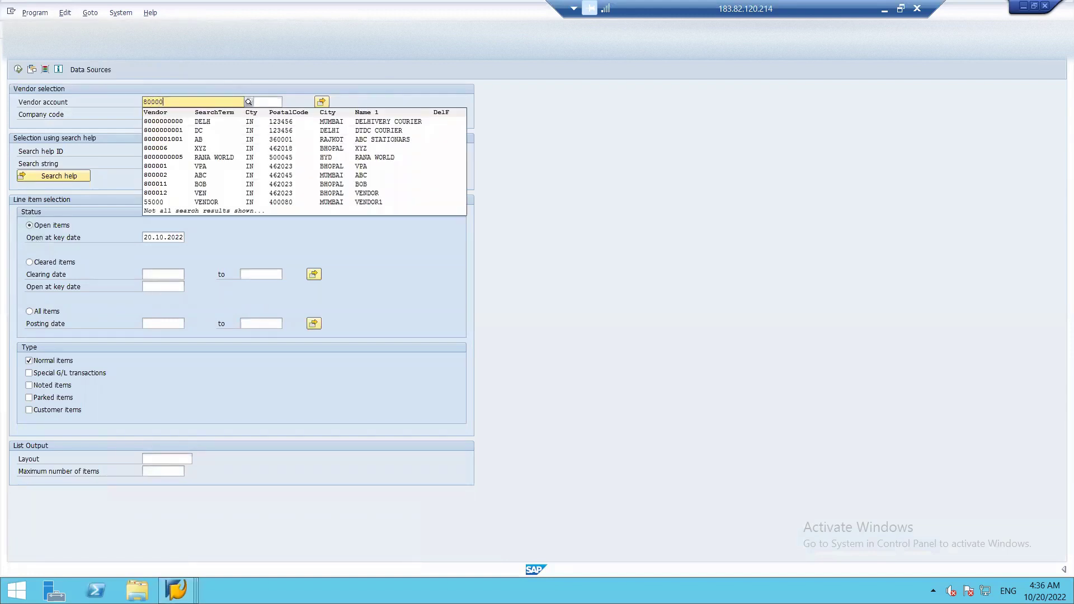
{"action": "left_click", "coordinate": [166, 174]}
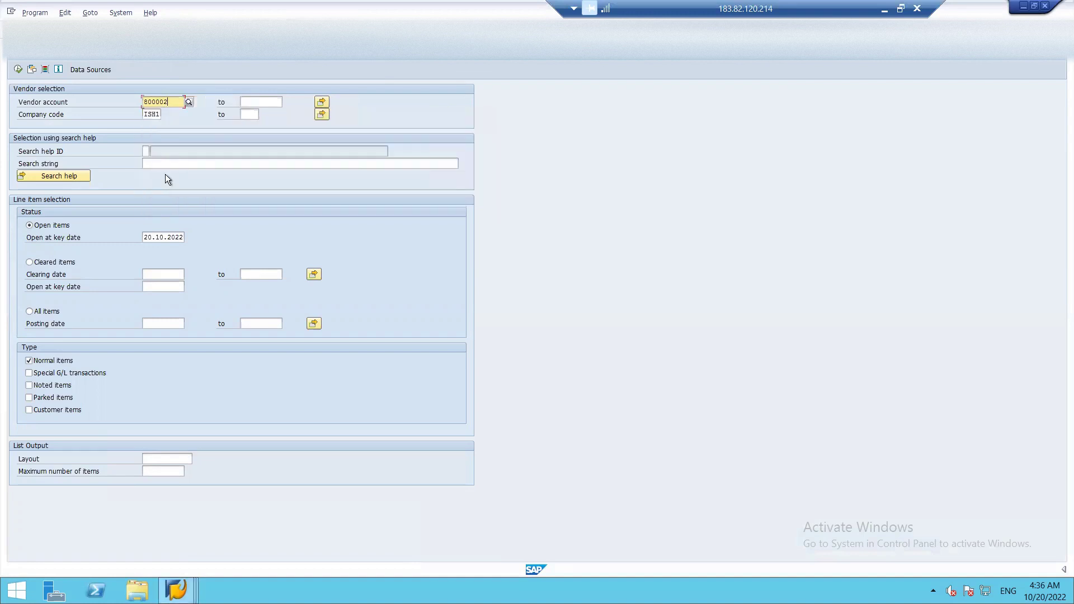
{"action": "left_click", "coordinate": [39, 373]}
{"action": "left_click", "coordinate": [38, 389]}
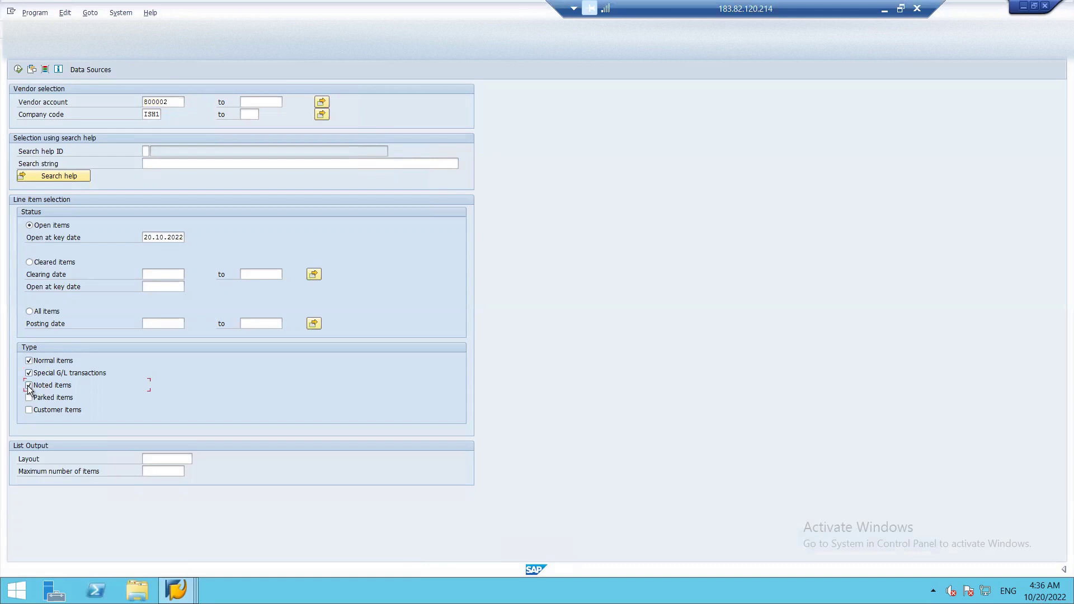
{"action": "left_click", "coordinate": [29, 311]}
{"action": "left_click", "coordinate": [18, 70]}
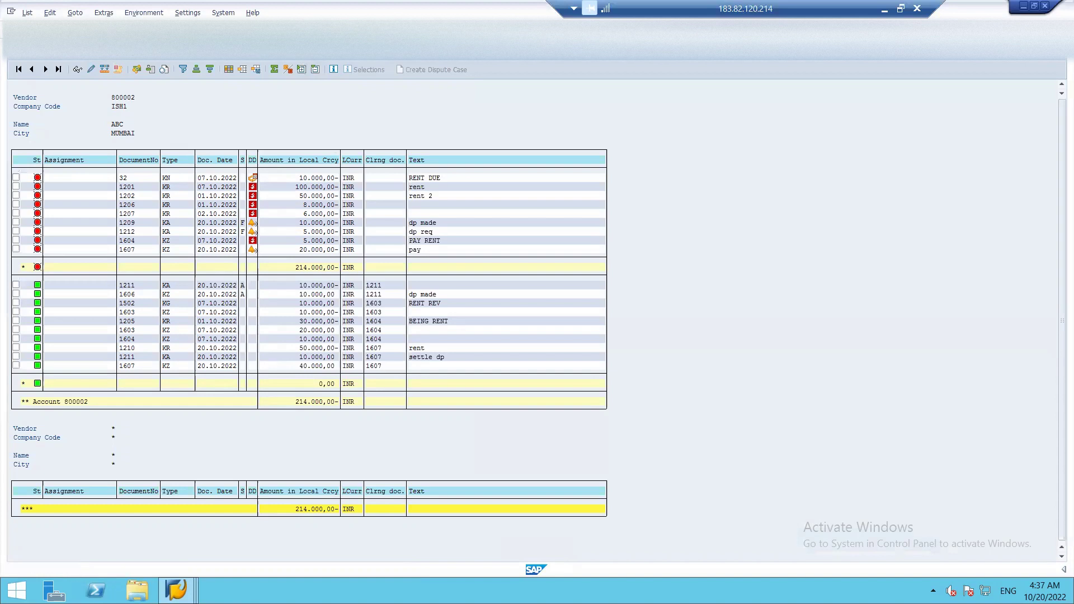
Display all line items of G/L account 8502 in company code ISH1, including noted items, and return to the selection screen.
{"action": "key", "text": "F3"}
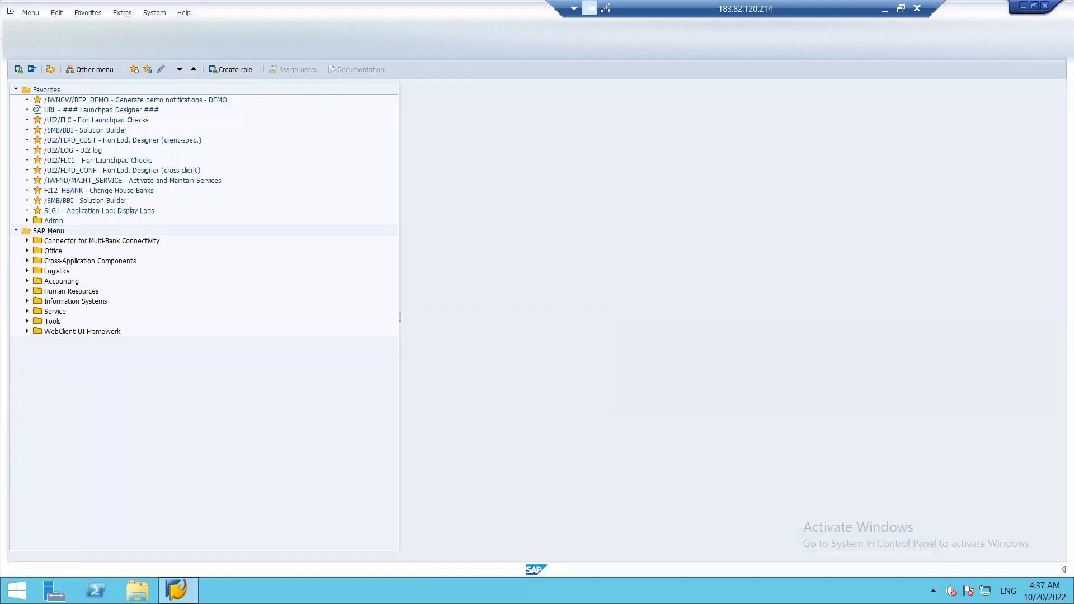
{"action": "key", "text": "Return"}
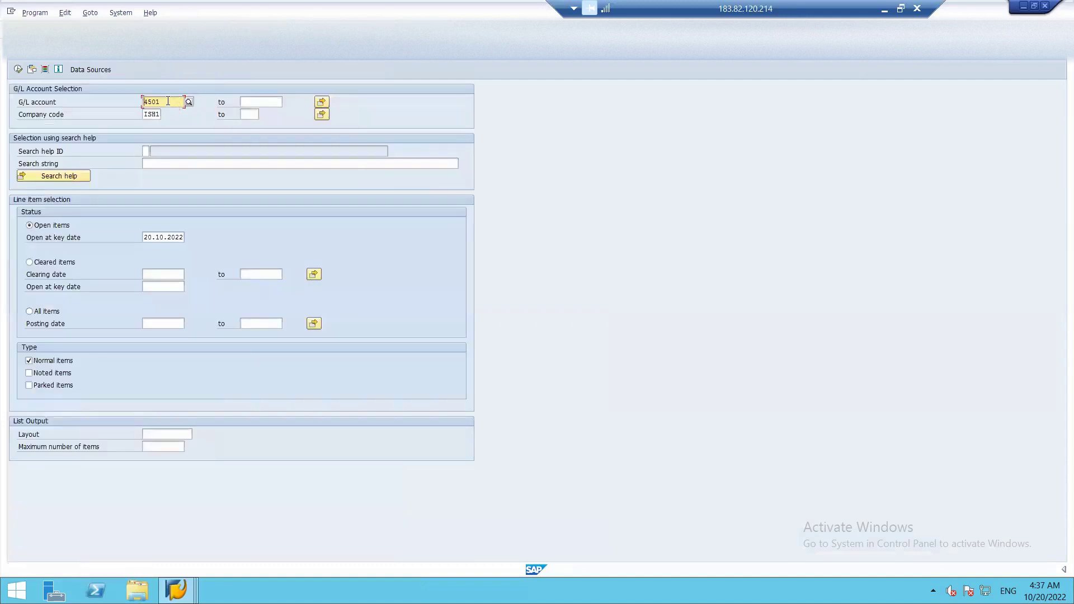
{"action": "key", "text": "BackSpace"}
{"action": "key", "text": "BackSpace"}
{"action": "key", "text": "BackSpace"}
{"action": "key", "text": "BackSpace"}
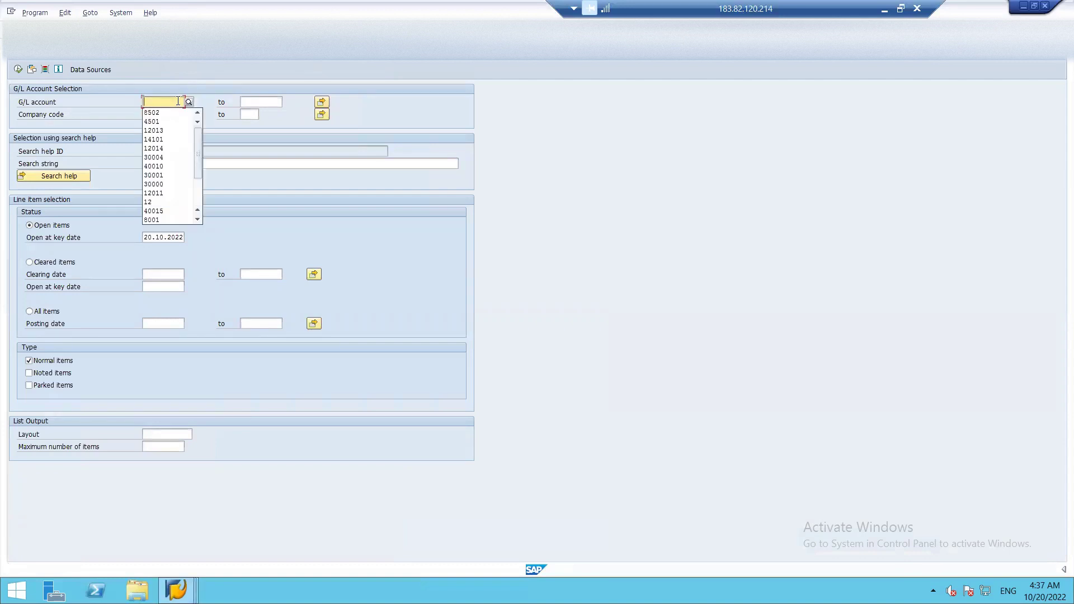
{"action": "type", "text": "8"}
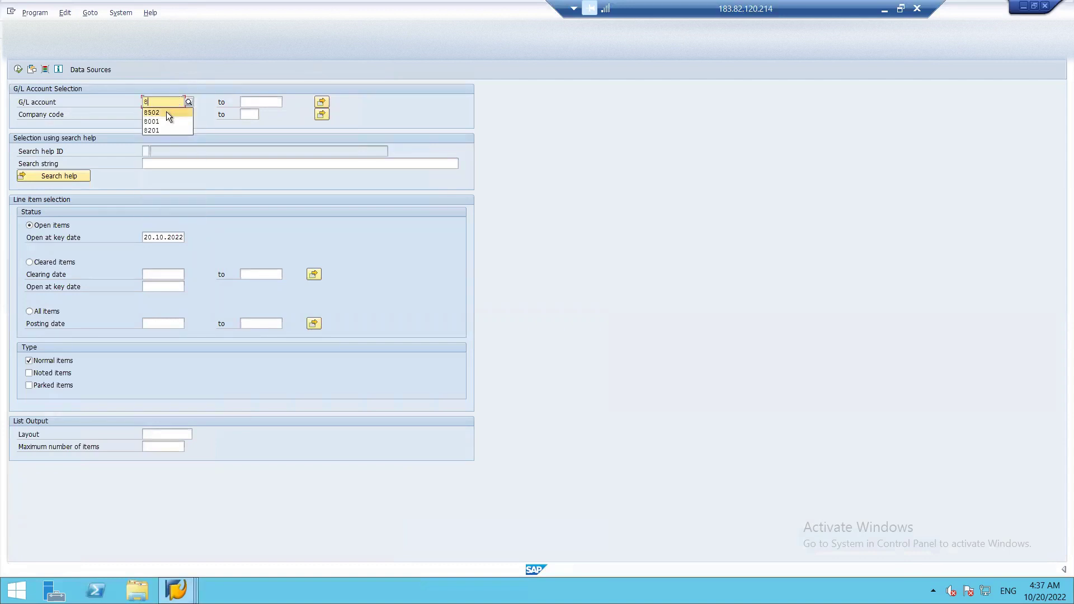
{"action": "left_click", "coordinate": [166, 112]}
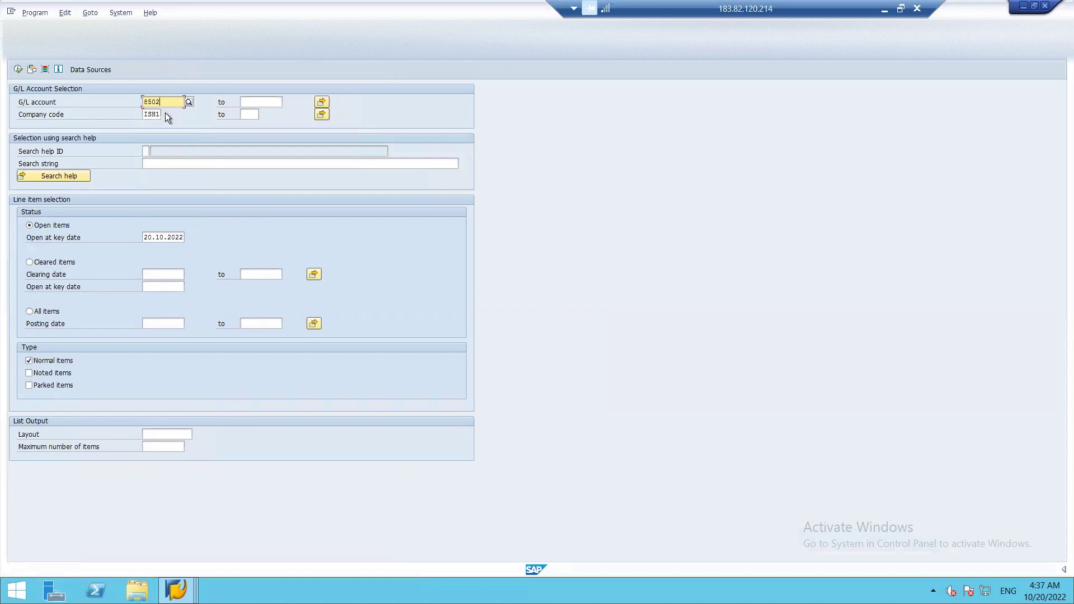
{"action": "left_click", "coordinate": [28, 311]}
{"action": "left_click", "coordinate": [29, 373]}
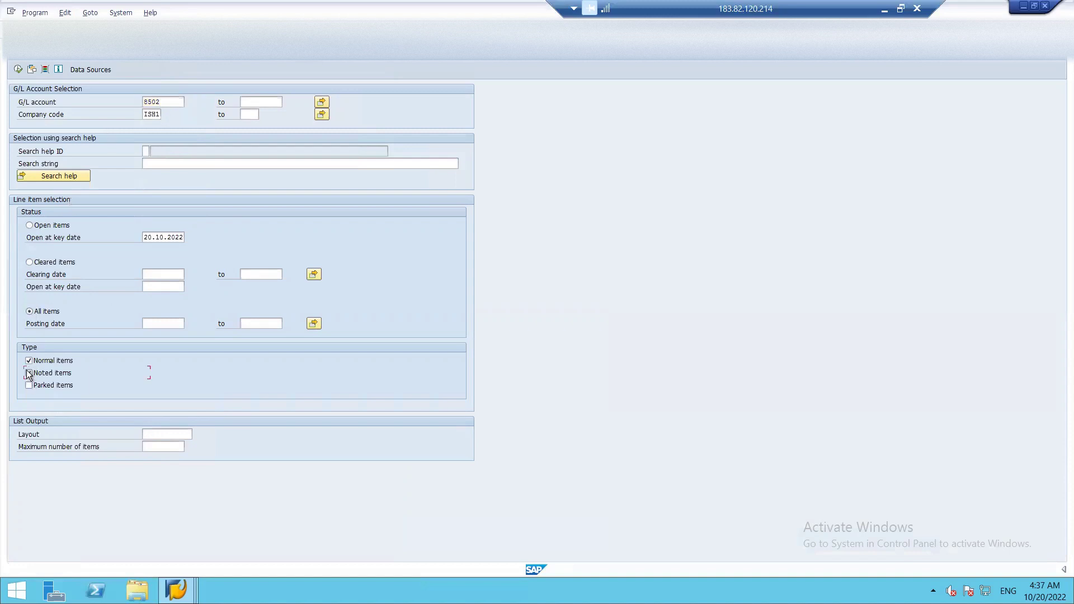
{"action": "left_click", "coordinate": [17, 70]}
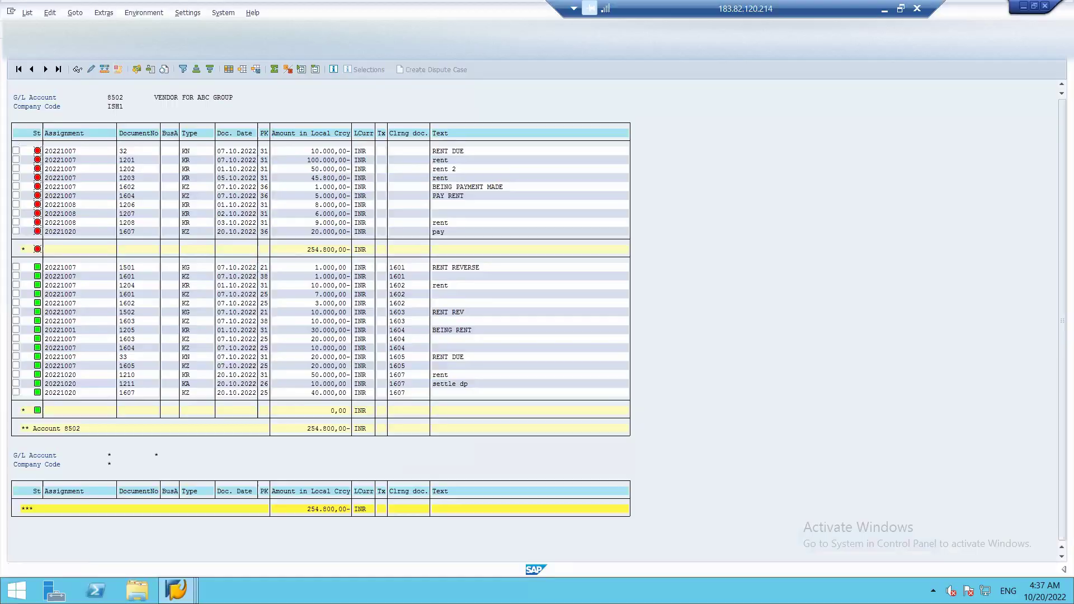
{"action": "key", "text": "shift+F3"}
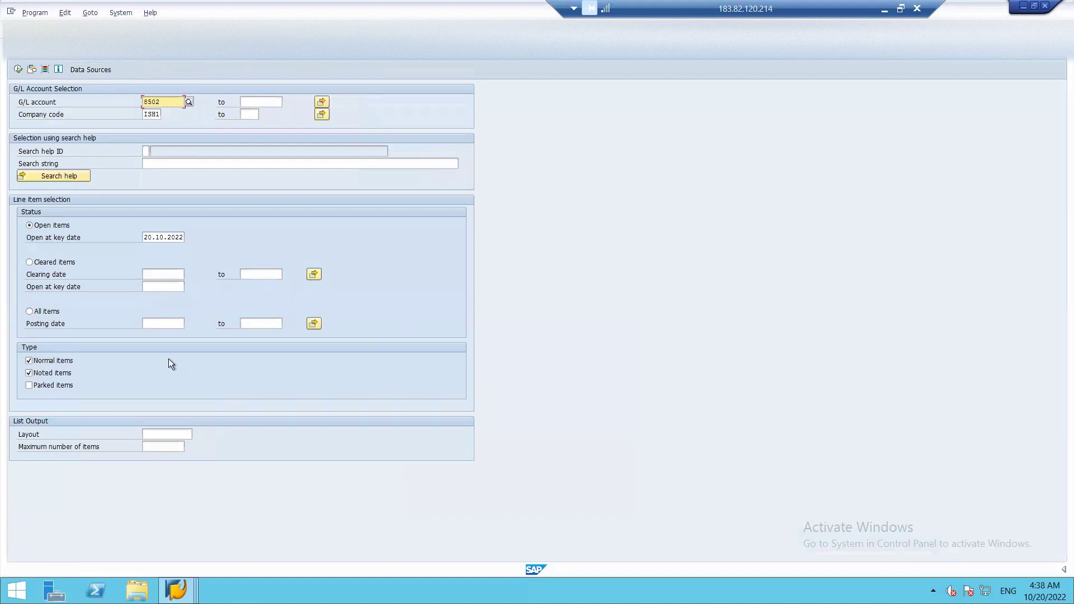
Switch from the IMG session to central G/L account maintenance and look up the advance account under OTHER CURRENT ASSETS.
{"action": "left_click", "coordinate": [182, 587]}
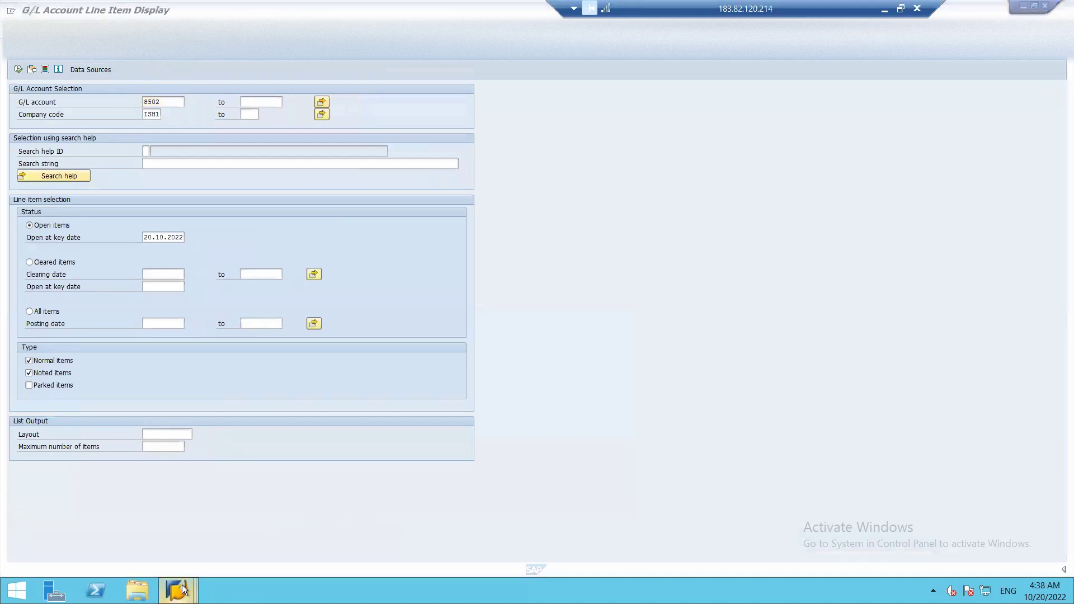
{"action": "mouse_move", "coordinate": [182, 587]}
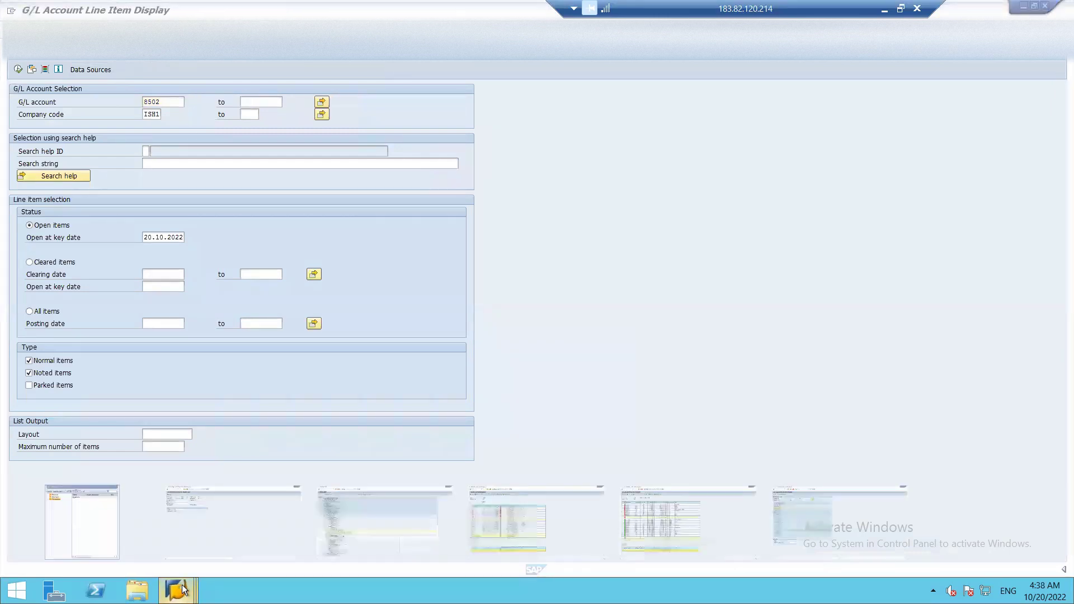
{"action": "mouse_move", "coordinate": [341, 515]}
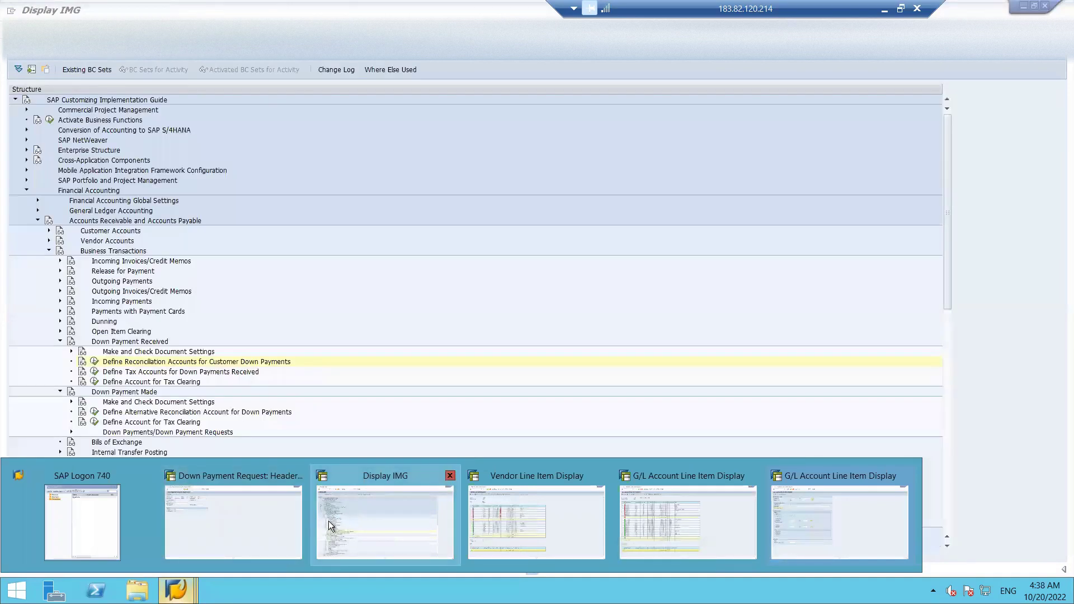
{"action": "left_click", "coordinate": [327, 521]}
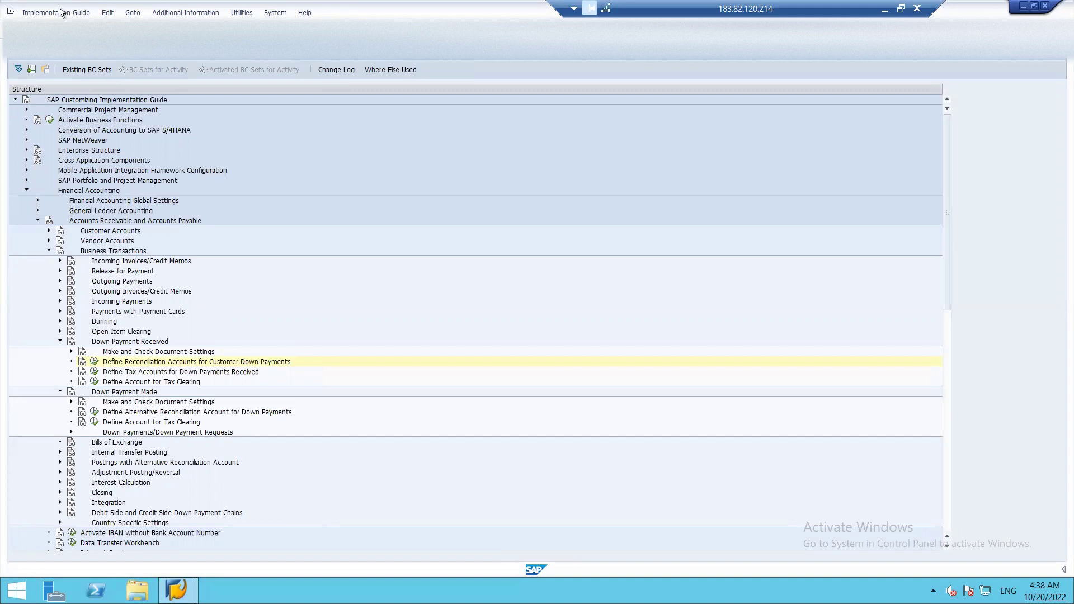
{"action": "key", "text": "alt+Tab"}
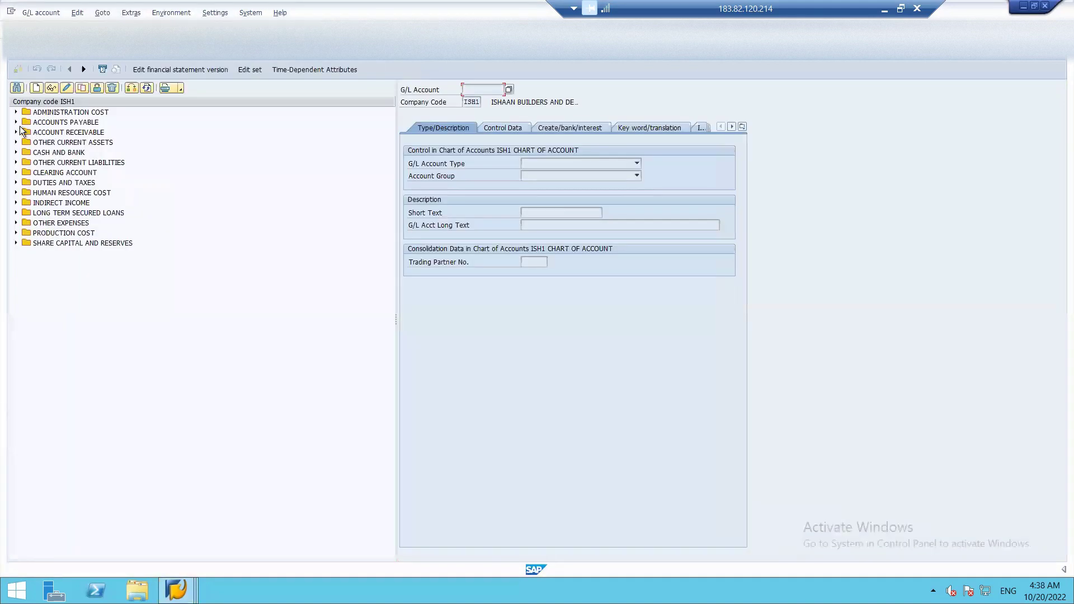
{"action": "left_click", "coordinate": [15, 143]}
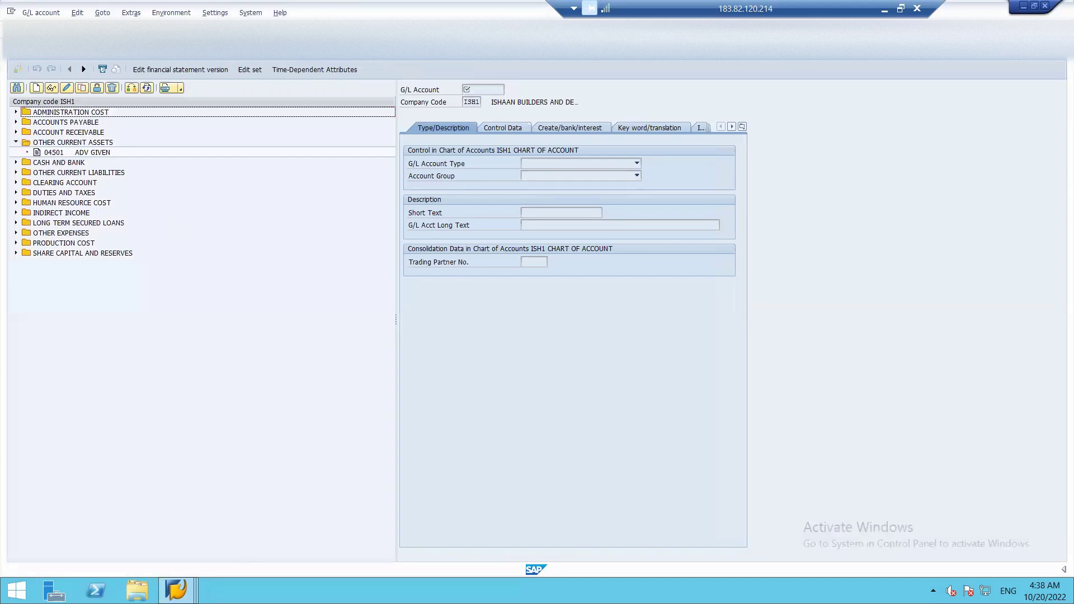
Display all line items of G/L account 4501 in company code ISH1, including noted items, in the G/L line item session.
{"action": "left_click", "coordinate": [176, 590]}
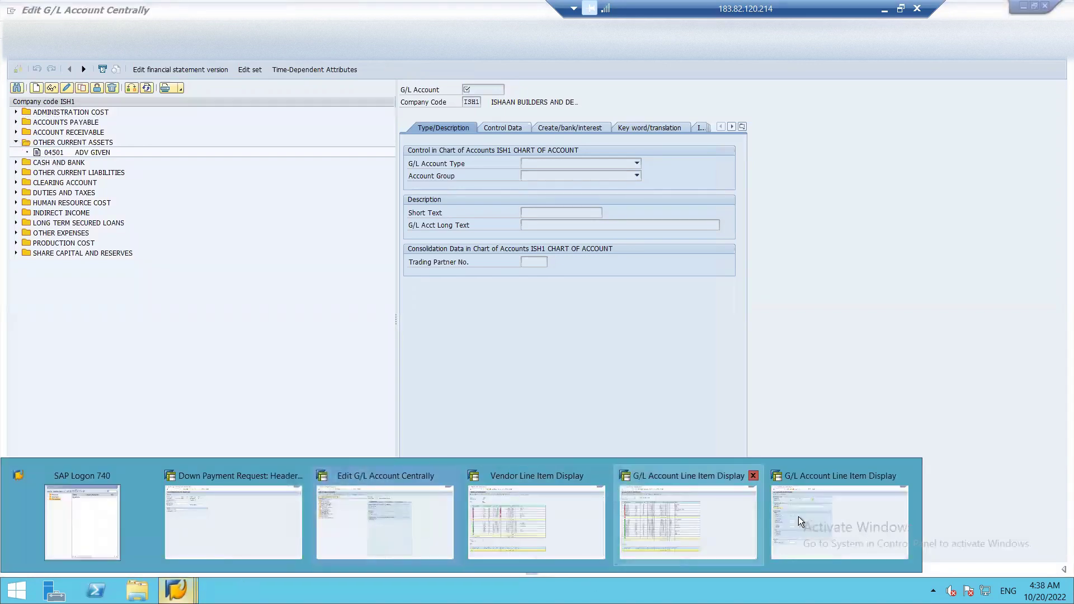
{"action": "mouse_move", "coordinate": [797, 517]}
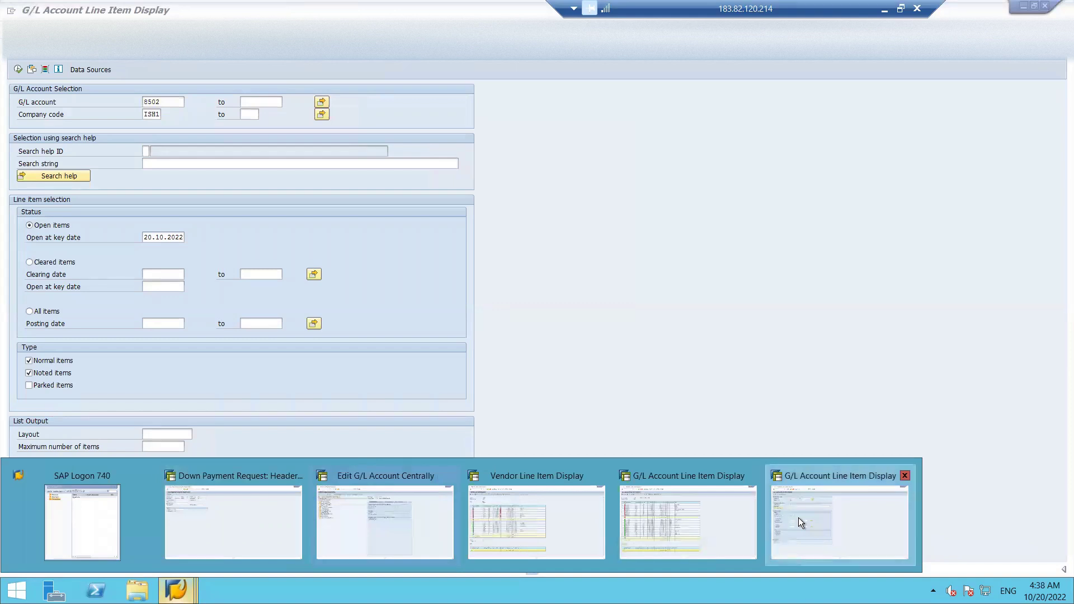
{"action": "left_click", "coordinate": [797, 518]}
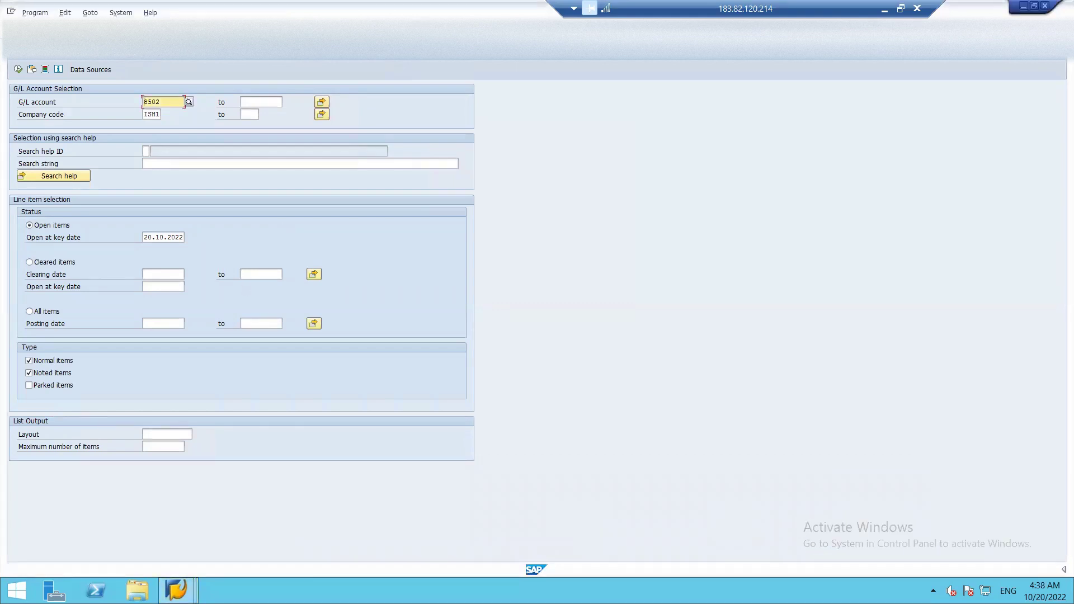
{"action": "key", "text": "Delete"}
{"action": "key", "text": "Delete"}
{"action": "key", "text": "Delete"}
{"action": "type", "text": "4501"}
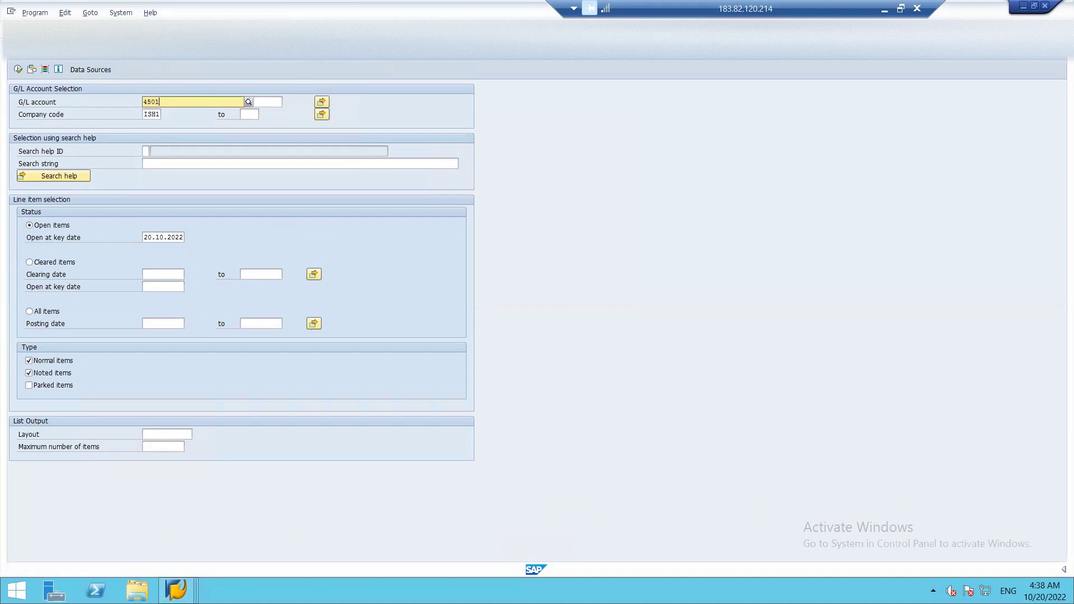
{"action": "key", "text": "Return"}
{"action": "left_click", "coordinate": [30, 311]}
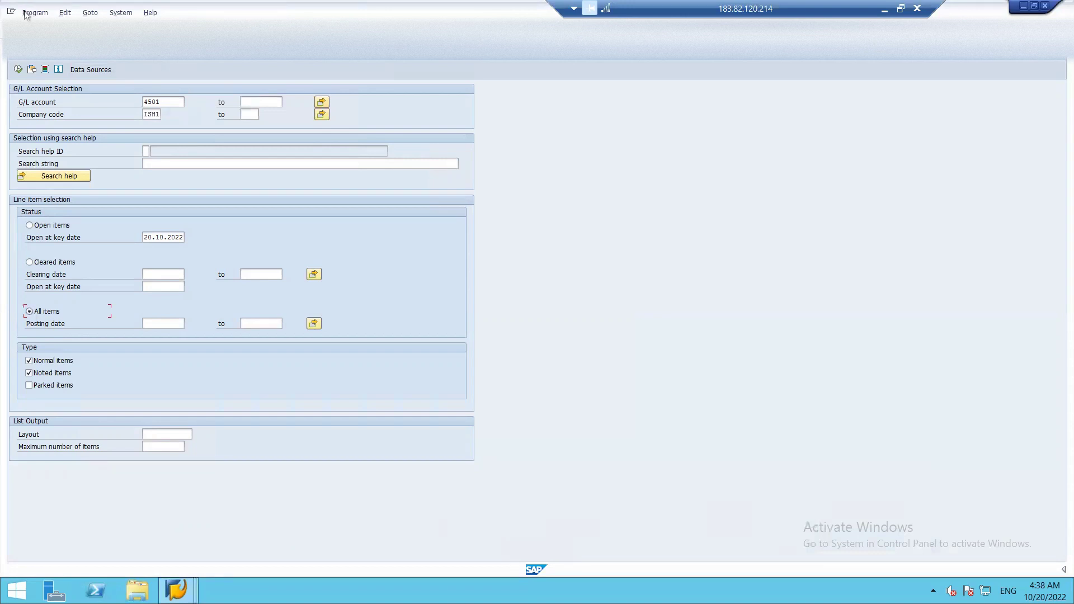
{"action": "left_click", "coordinate": [19, 68]}
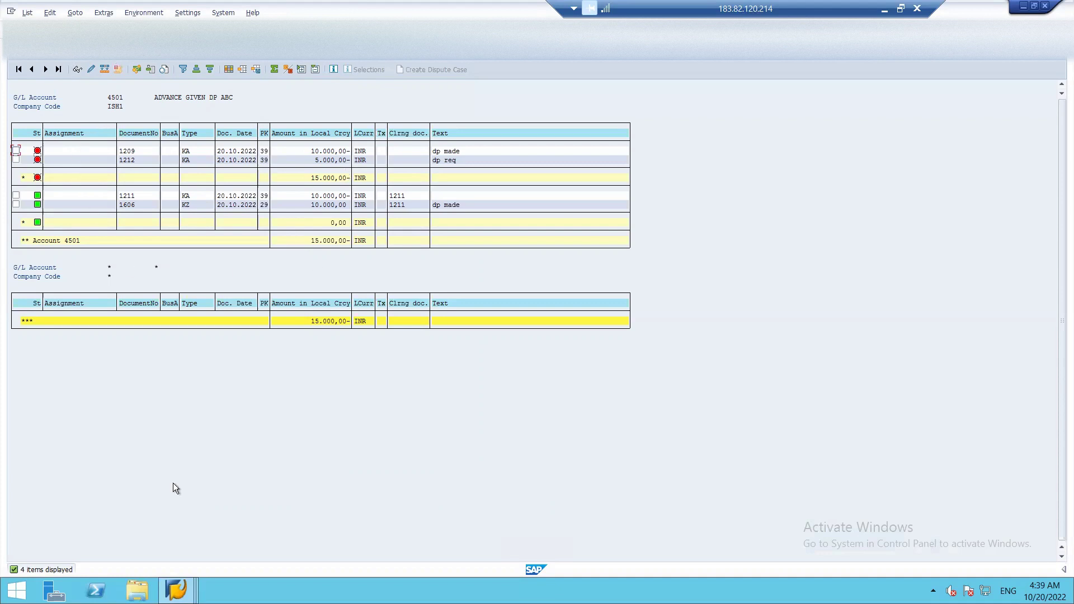
Exit the down payment request entry without saving and open the vendor down payment transaction F-48.
{"action": "left_click", "coordinate": [176, 590]}
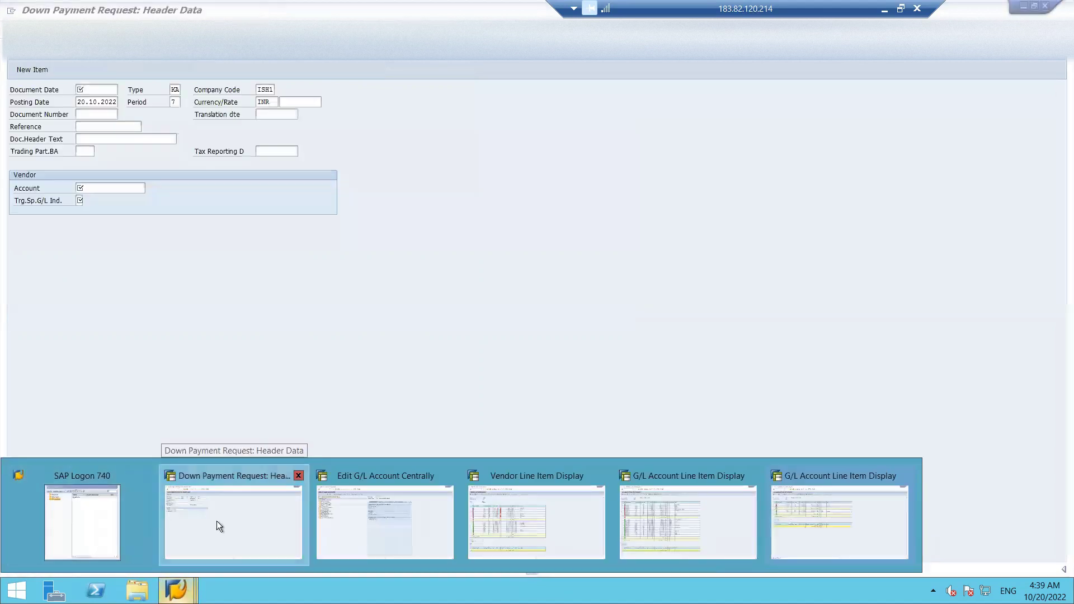
{"action": "left_click", "coordinate": [216, 521]}
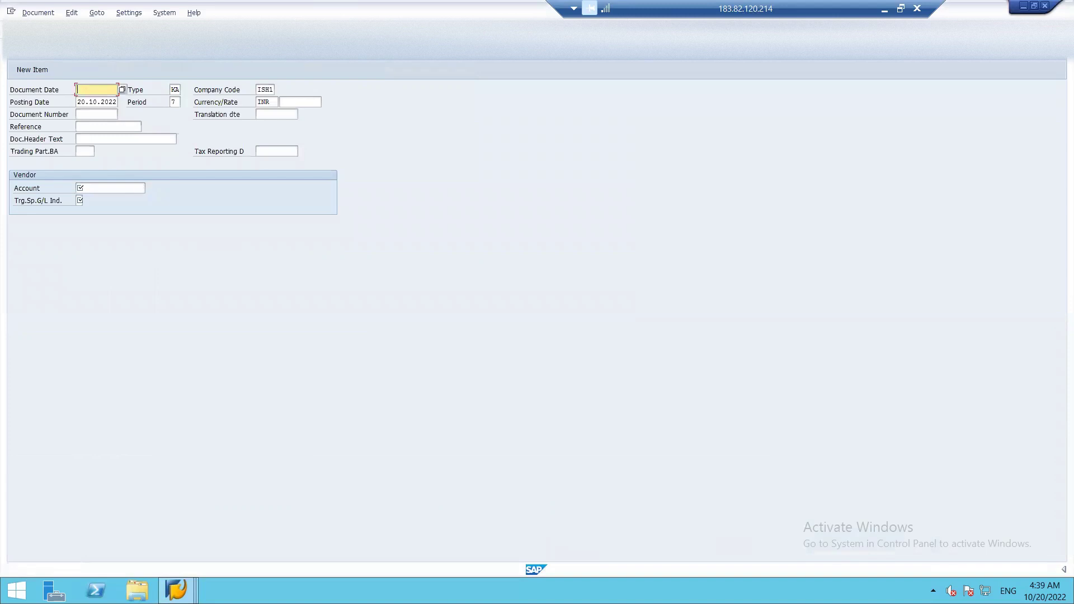
{"action": "key", "text": "F3"}
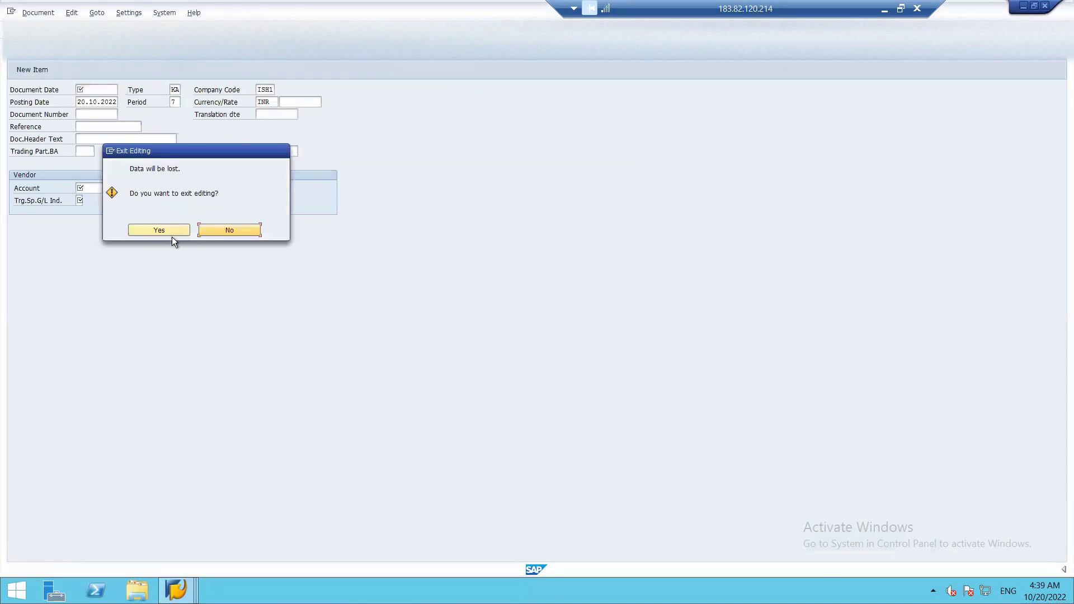
{"action": "left_click", "coordinate": [159, 229]}
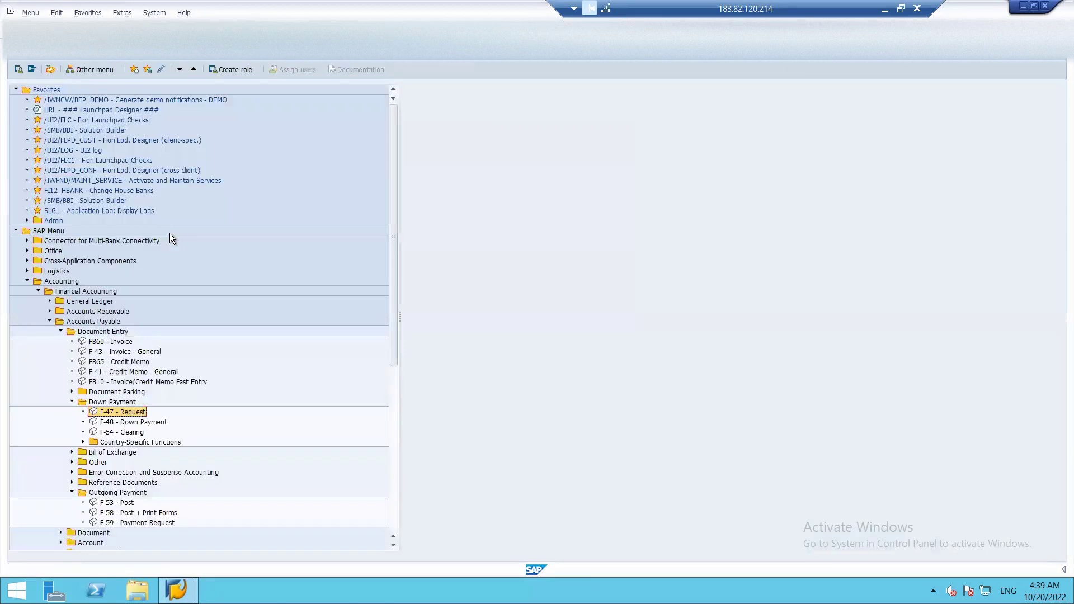
{"action": "double_click", "coordinate": [119, 422]}
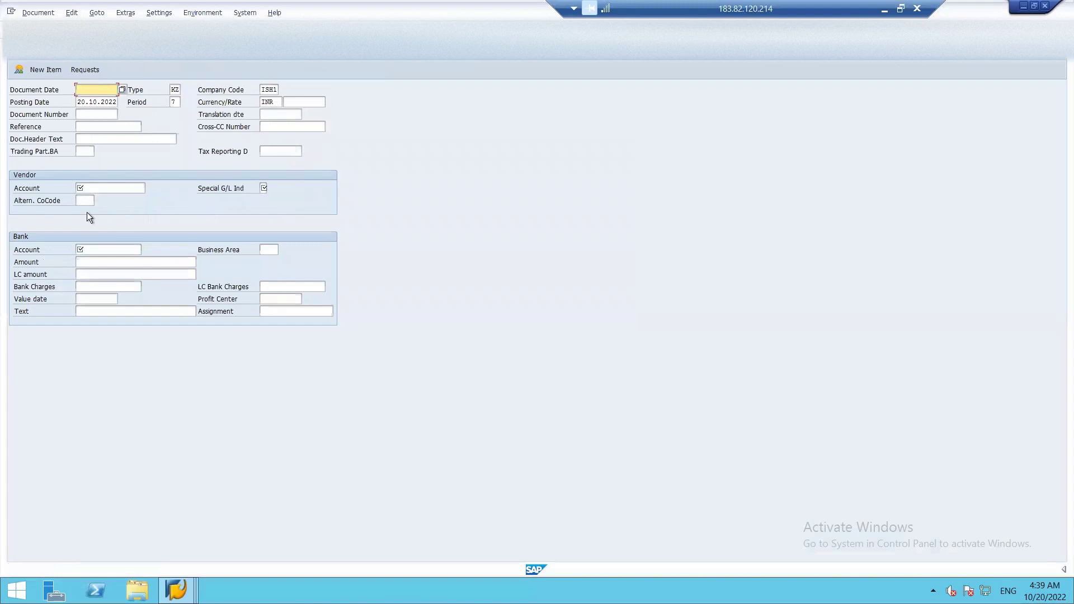
Fill in the down payment header with document date 20.10.2022 and reference "DP REQ".
{"action": "type", "text": "20."}
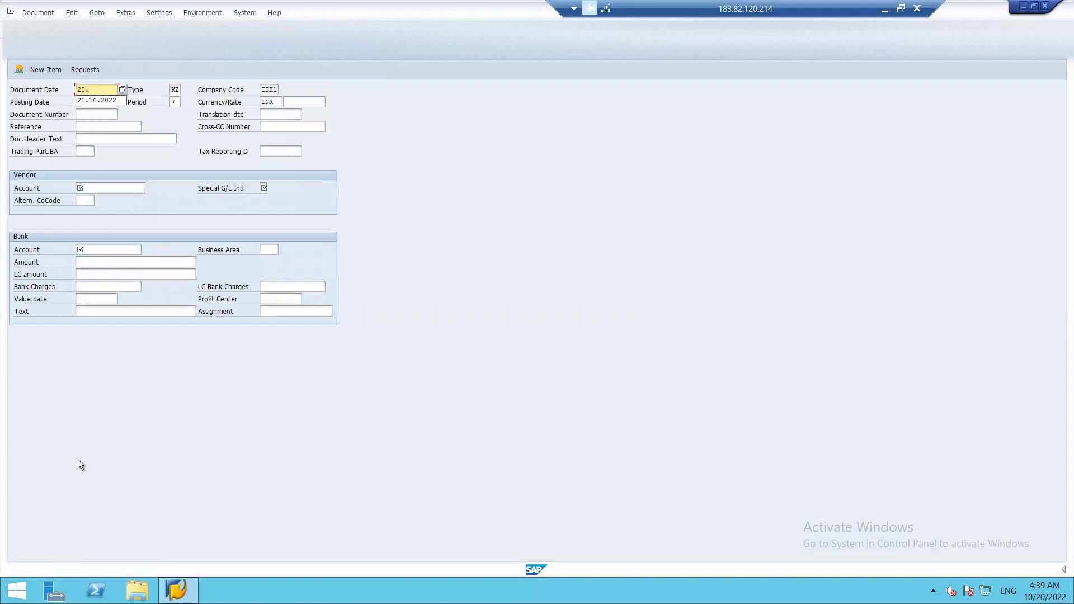
{"action": "type", "text": "10.2022"}
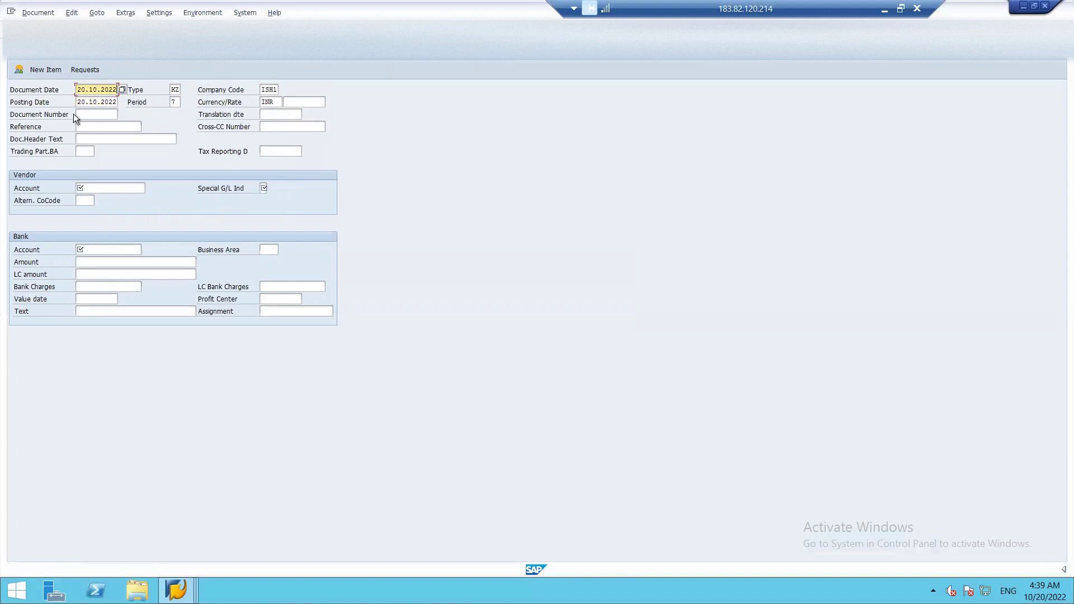
{"action": "left_click", "coordinate": [93, 128]}
{"action": "type", "text": "dp"}
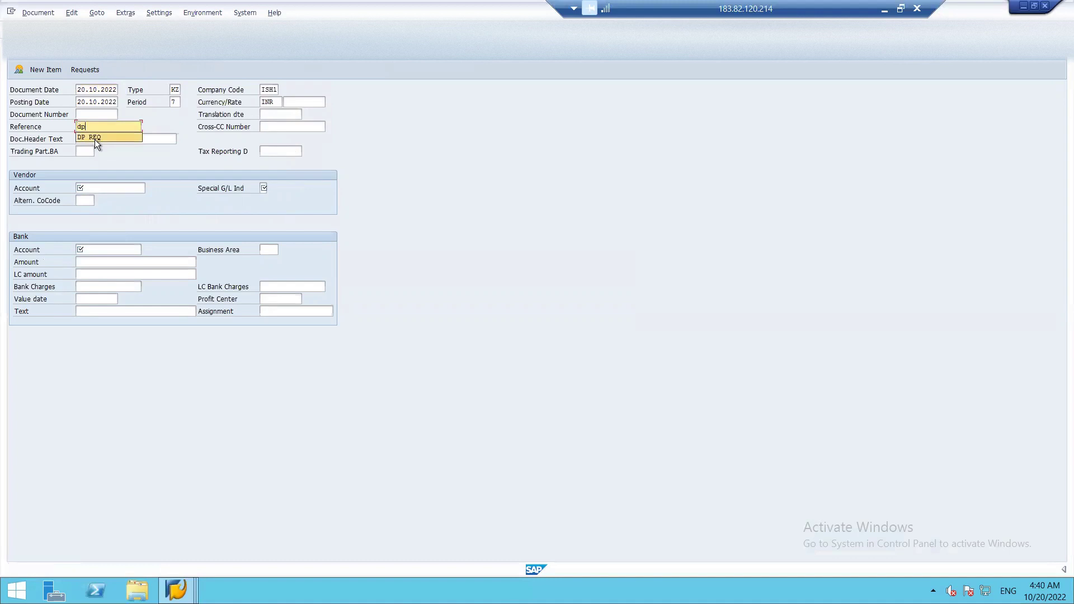
{"action": "left_click", "coordinate": [95, 137]}
Choose vendor ABC from Mumbai as the vendor account for the down payment.
{"action": "left_click", "coordinate": [97, 188]}
{"action": "type", "text": "8000"}
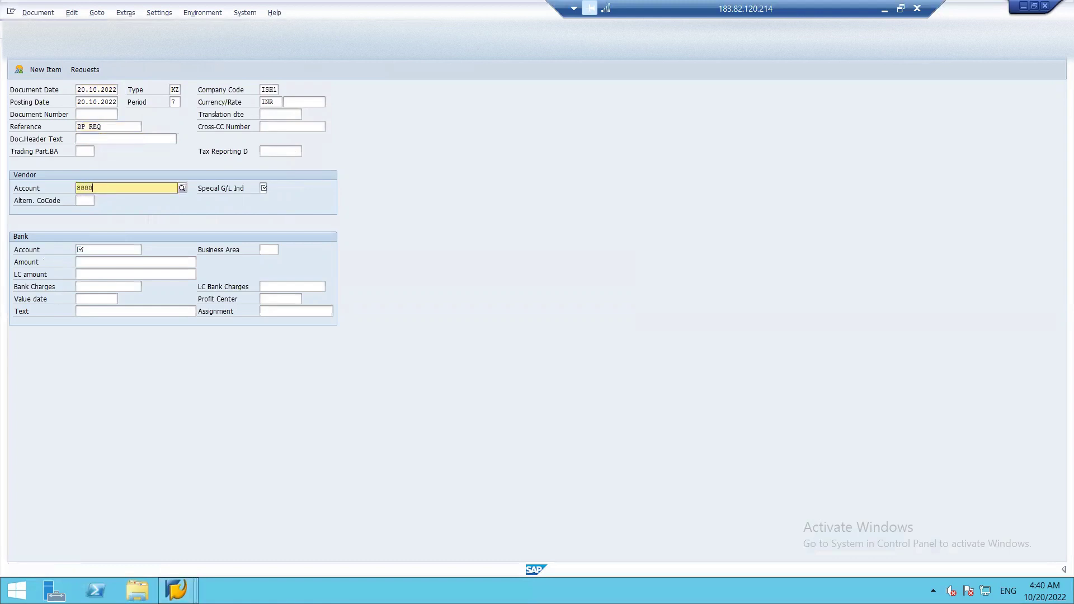
{"action": "type", "text": "02"}
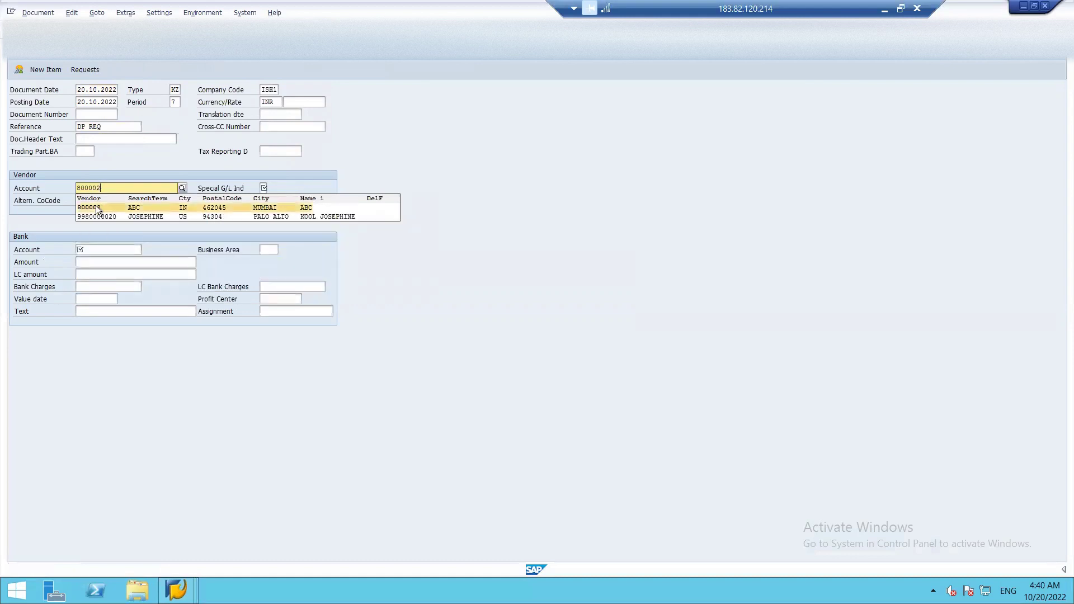
{"action": "left_click", "coordinate": [97, 207]}
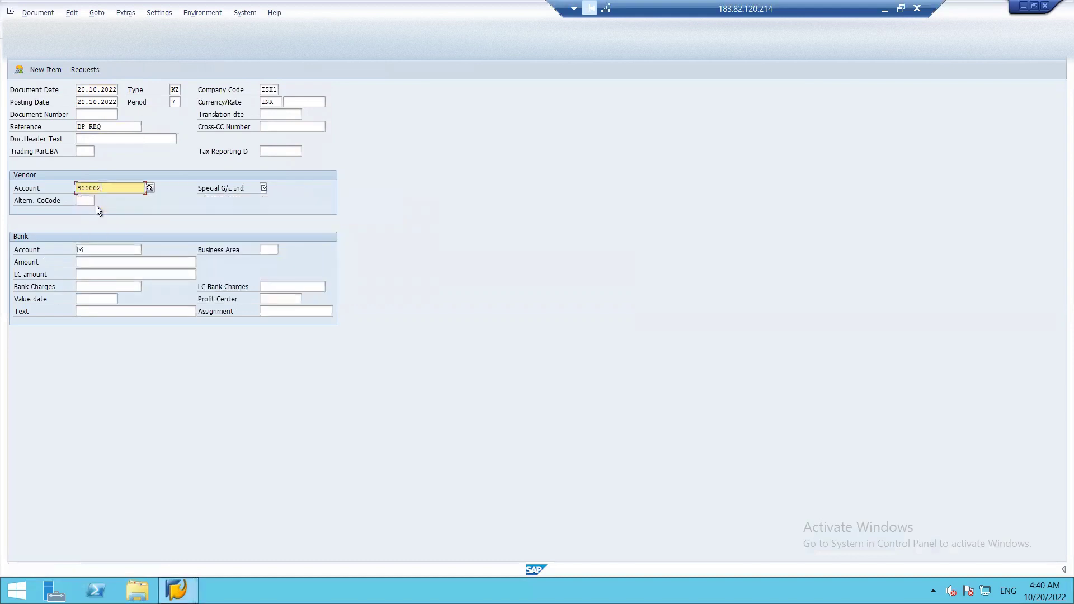
Look up the HSBC BANK G/L account 4602 as the bank account and enter the amount 5000.
{"action": "left_click", "coordinate": [97, 249]}
{"action": "left_click", "coordinate": [144, 250]}
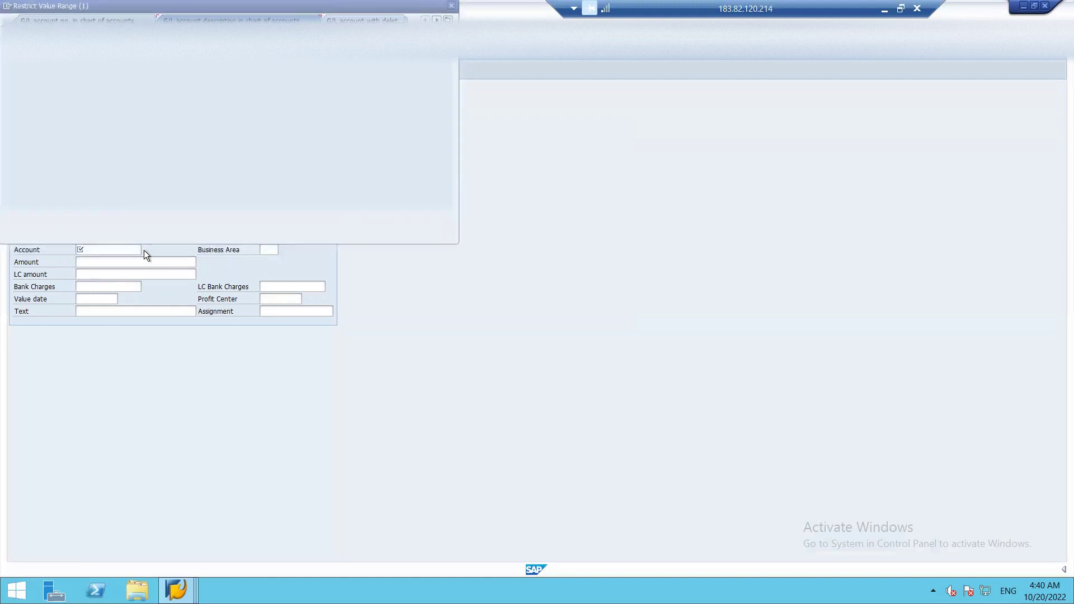
{"action": "key", "text": "Return"}
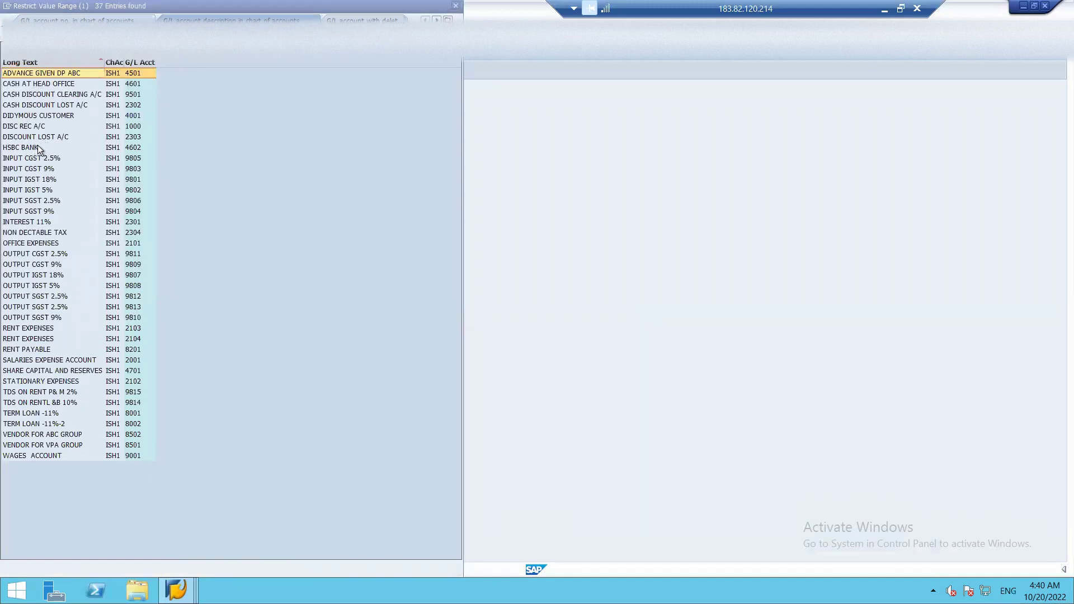
{"action": "left_click", "coordinate": [6, 265]}
{"action": "key", "text": "Escape"}
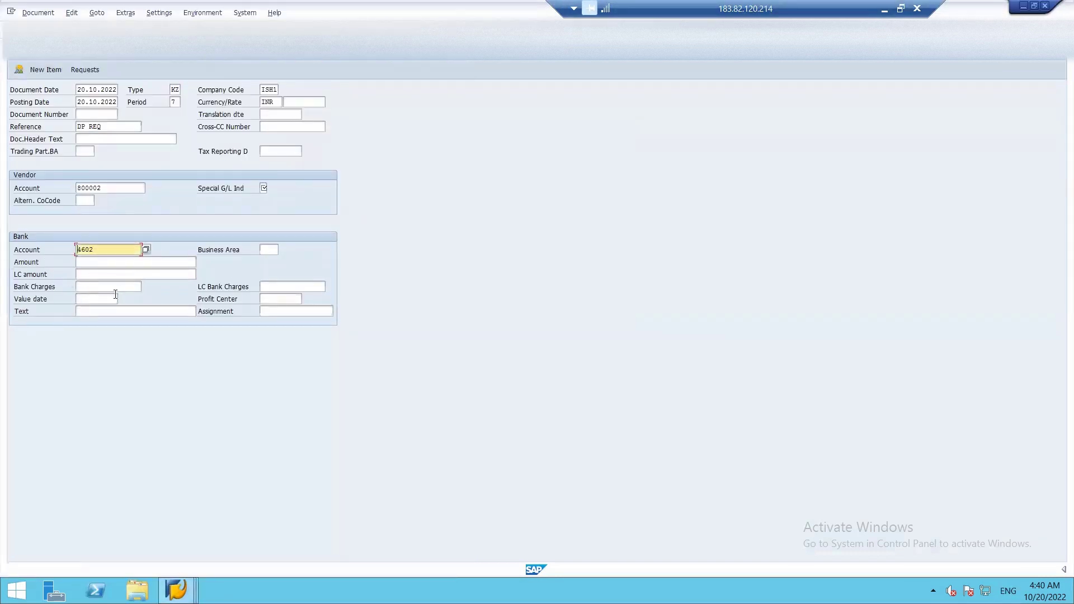
{"action": "left_click", "coordinate": [87, 263]}
{"action": "type", "text": "5000"}
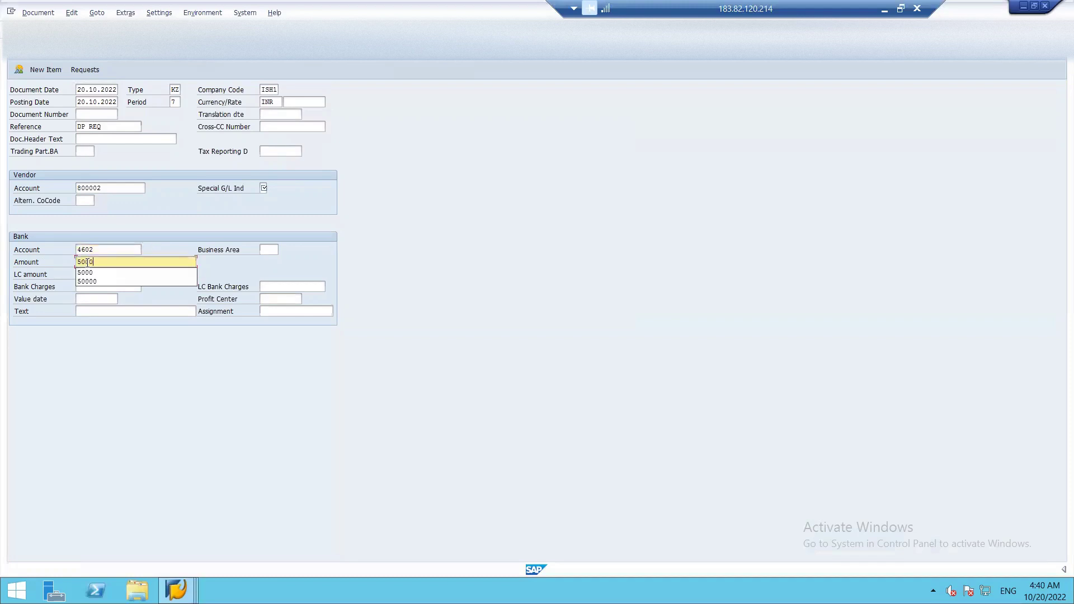
Set the bank value date to 20.10.2022 and the special G/L indicator to A, Down Payments, Current Assets, and continue to the vendor item.
{"action": "left_click", "coordinate": [96, 300]}
{"action": "type", "text": "20"}
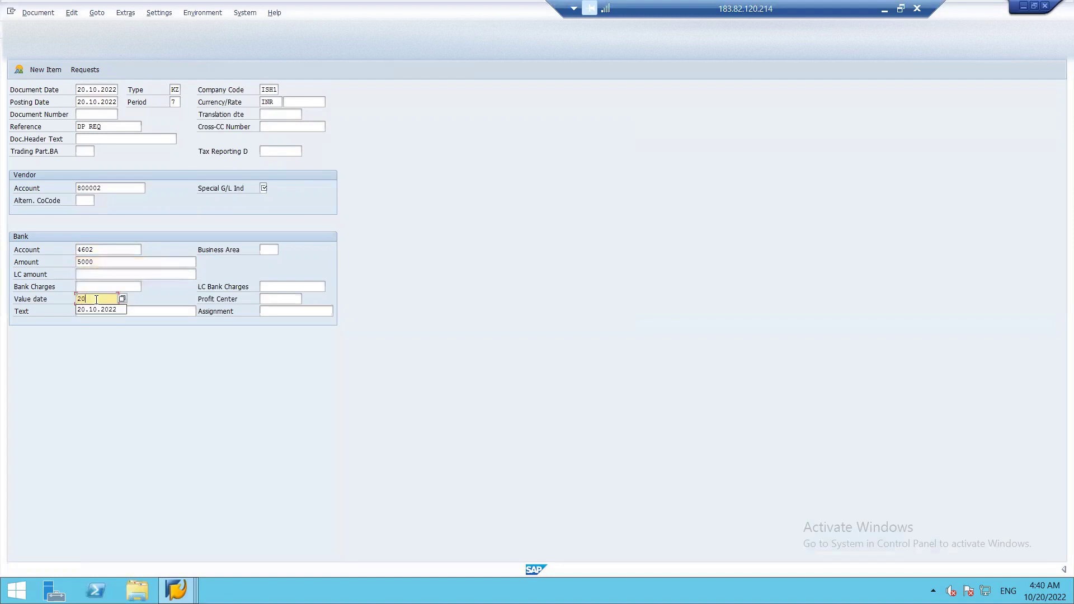
{"action": "type", "text": ".10.2022"}
{"action": "key", "text": "Return"}
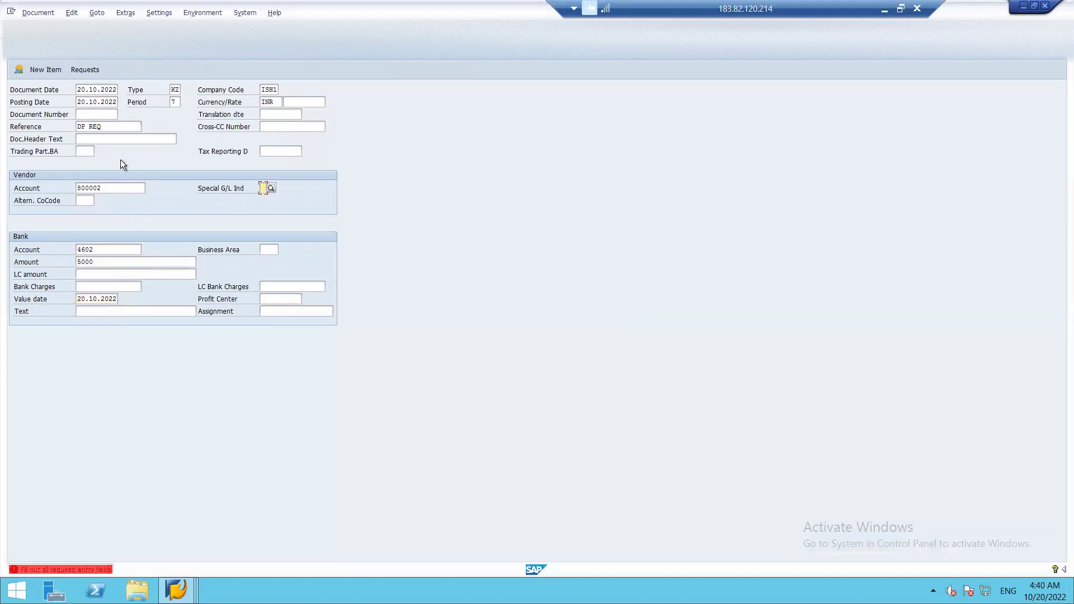
{"action": "left_click", "coordinate": [271, 188]}
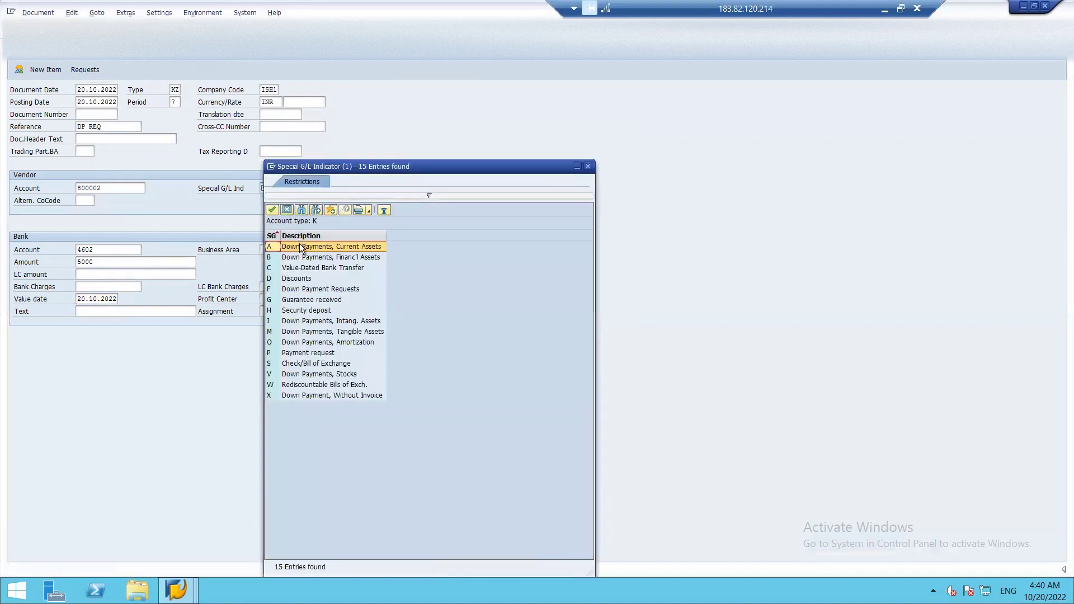
{"action": "double_click", "coordinate": [299, 245]}
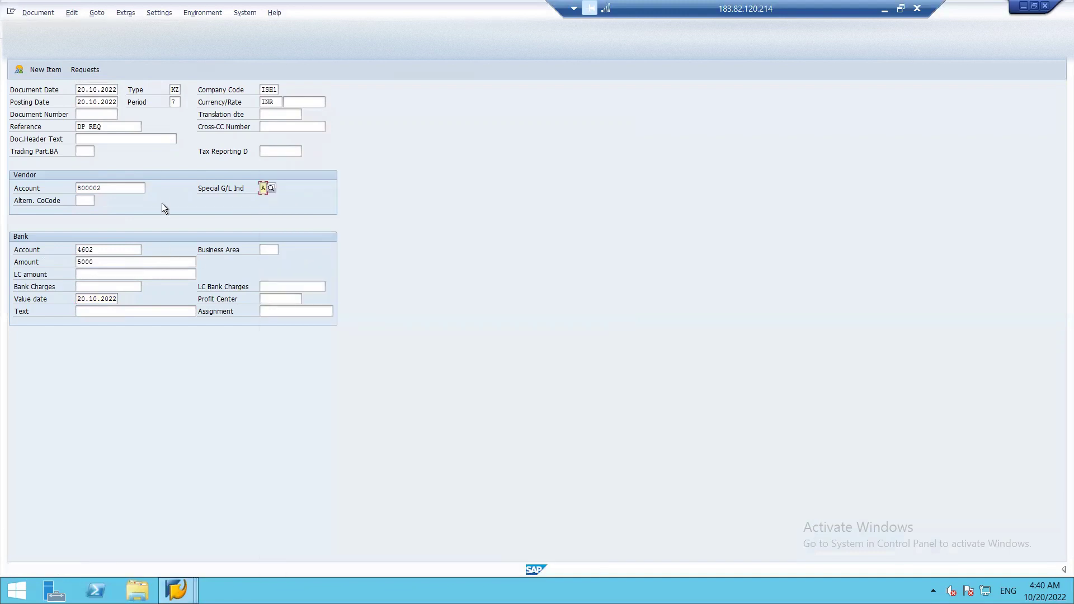
{"action": "key", "text": "Return"}
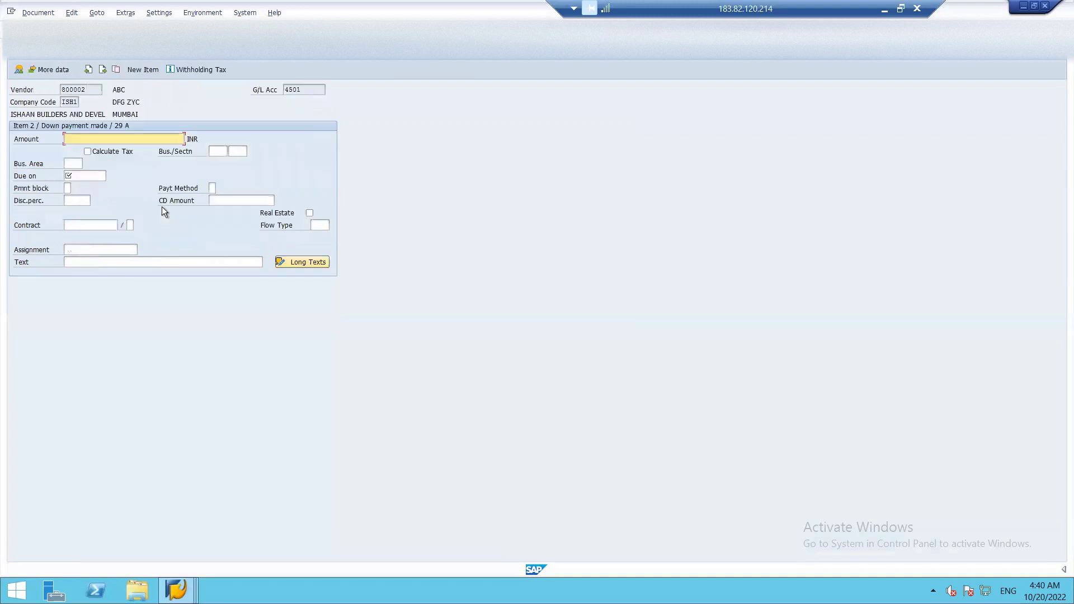
Enter the down payment item with amount 5000, due date 20.10.2022 and text "dp made".
{"action": "type", "text": "5000"}
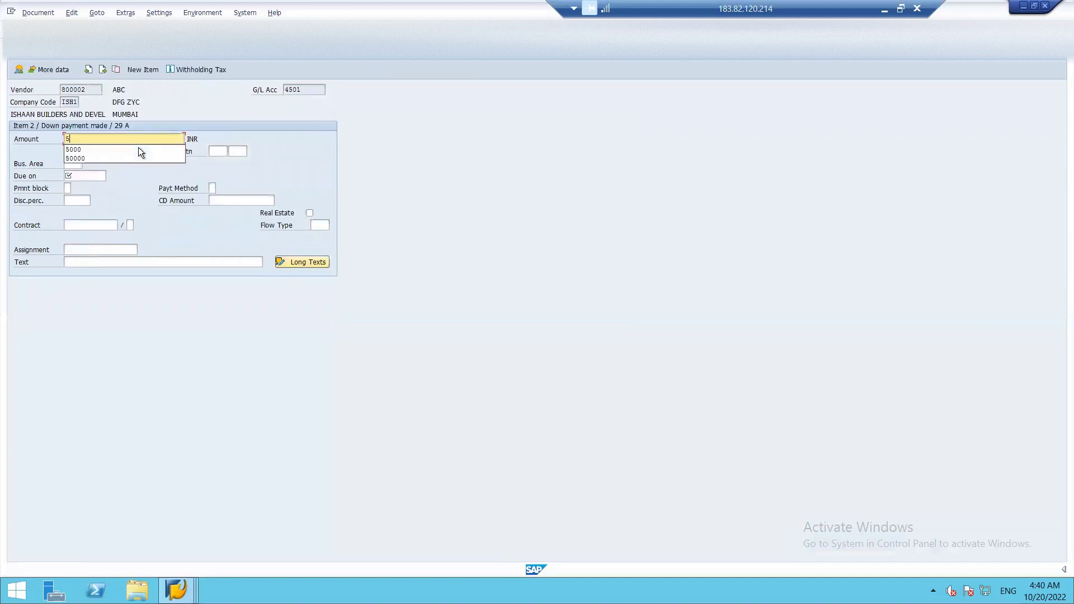
{"action": "left_click", "coordinate": [81, 262]}
{"action": "type", "text": "d"}
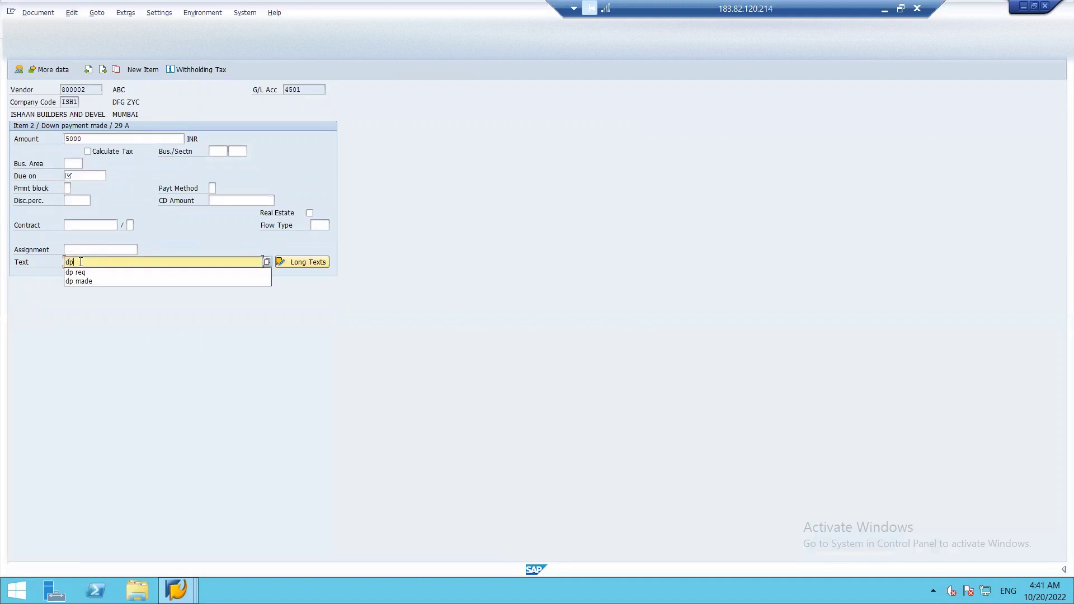
{"action": "type", "text": "p"}
{"action": "left_click", "coordinate": [79, 281]}
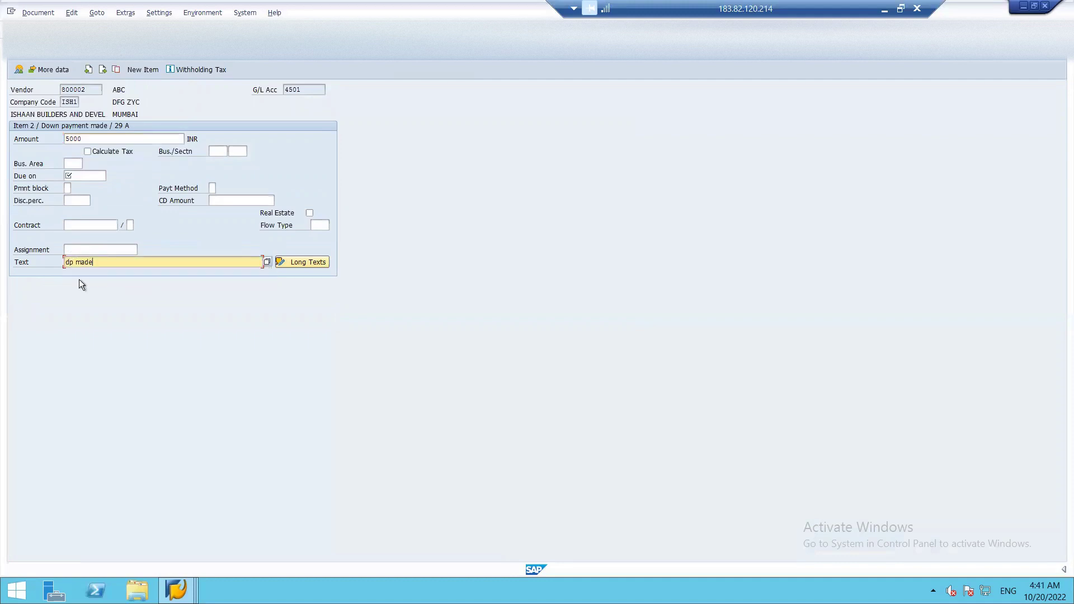
{"action": "left_click", "coordinate": [84, 174]}
{"action": "type", "text": "20.10.2022"}
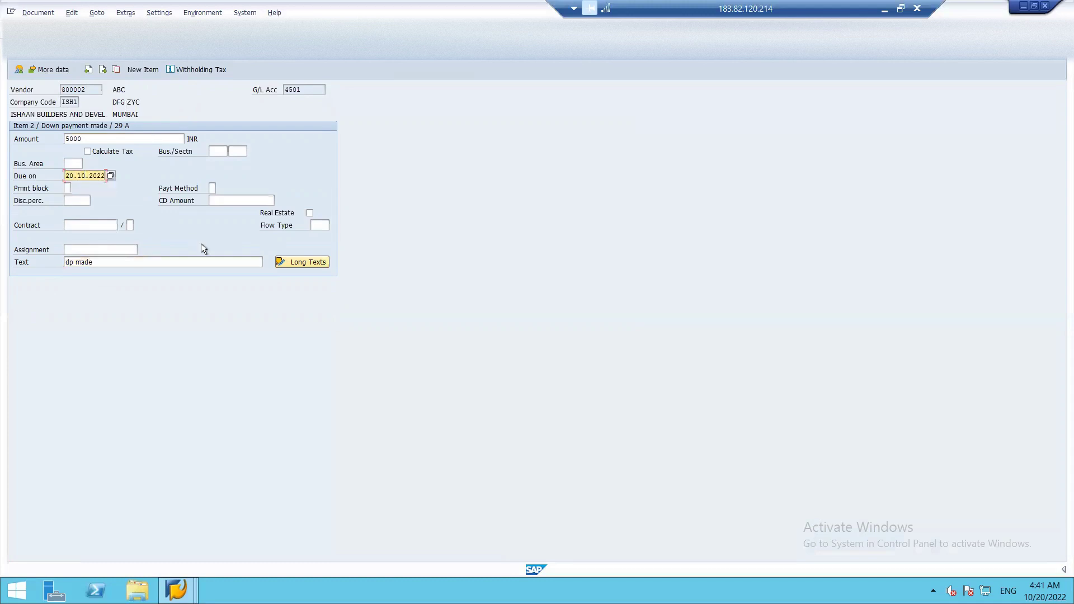
{"action": "key", "text": "Return"}
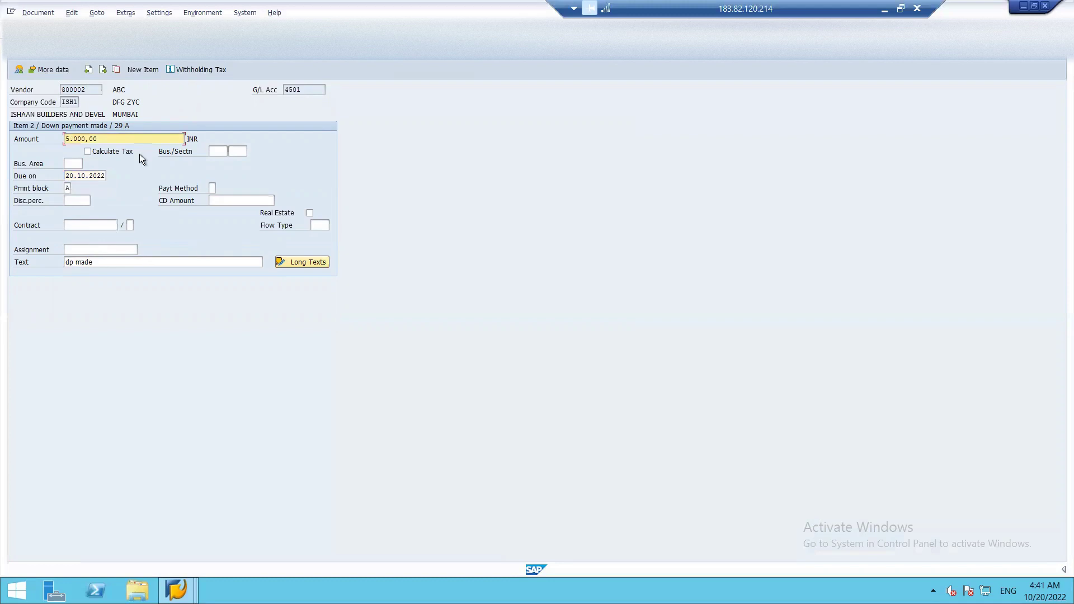
Simulate the vendor down payment document, check its bank and vendor lines, and post it.
{"action": "left_click", "coordinate": [35, 13]}
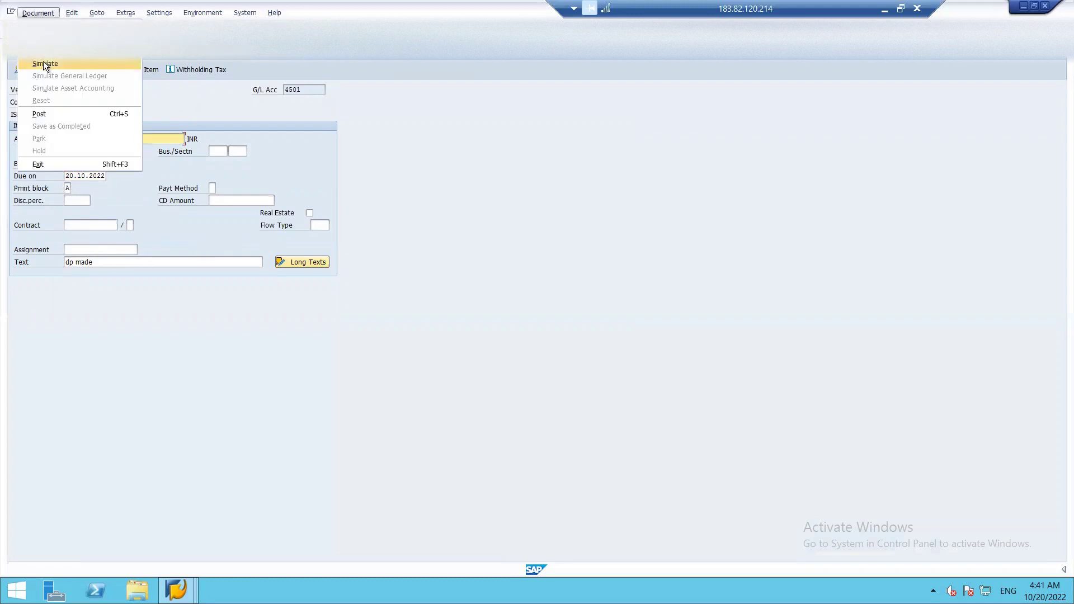
{"action": "left_click", "coordinate": [45, 64]}
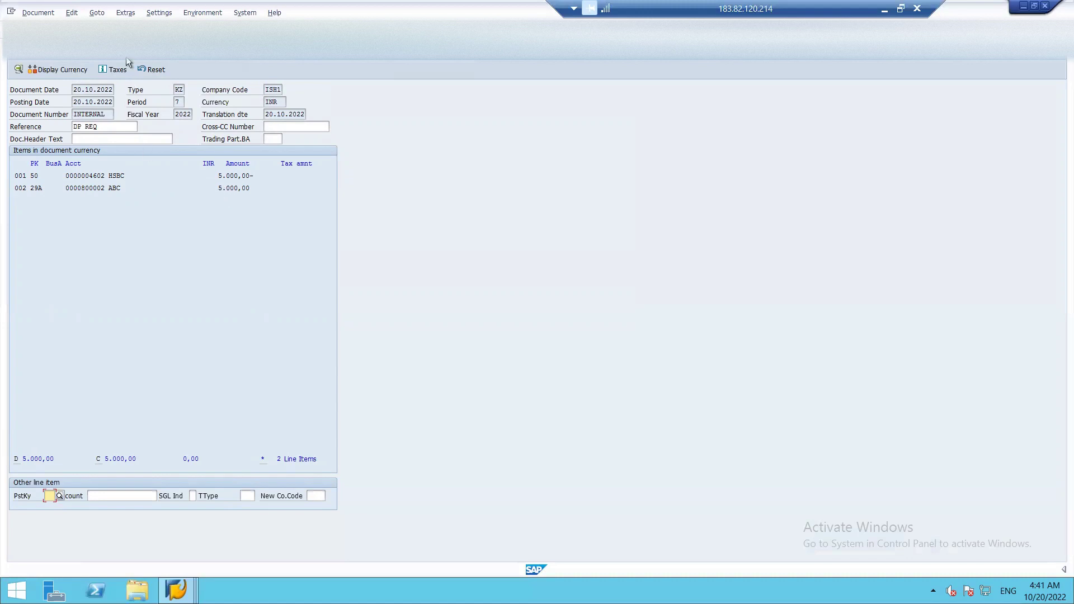
{"action": "key", "text": "ctrl+s"}
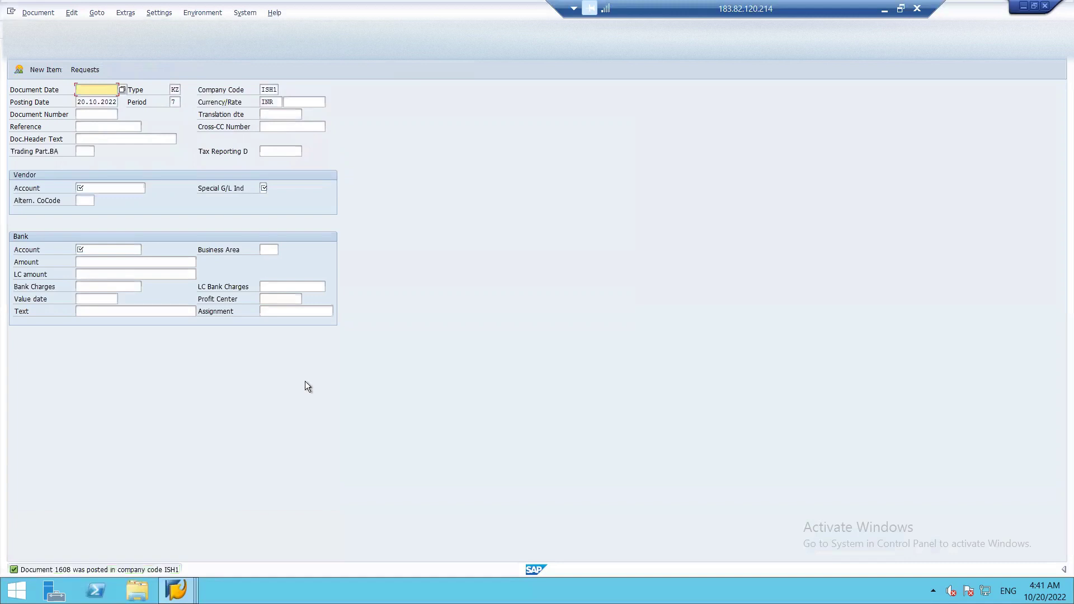
Refresh the line item display of G/L account 4501, ADVANCE GIVEN DP ABC, to check the posted down payment.
{"action": "key", "text": "F3"}
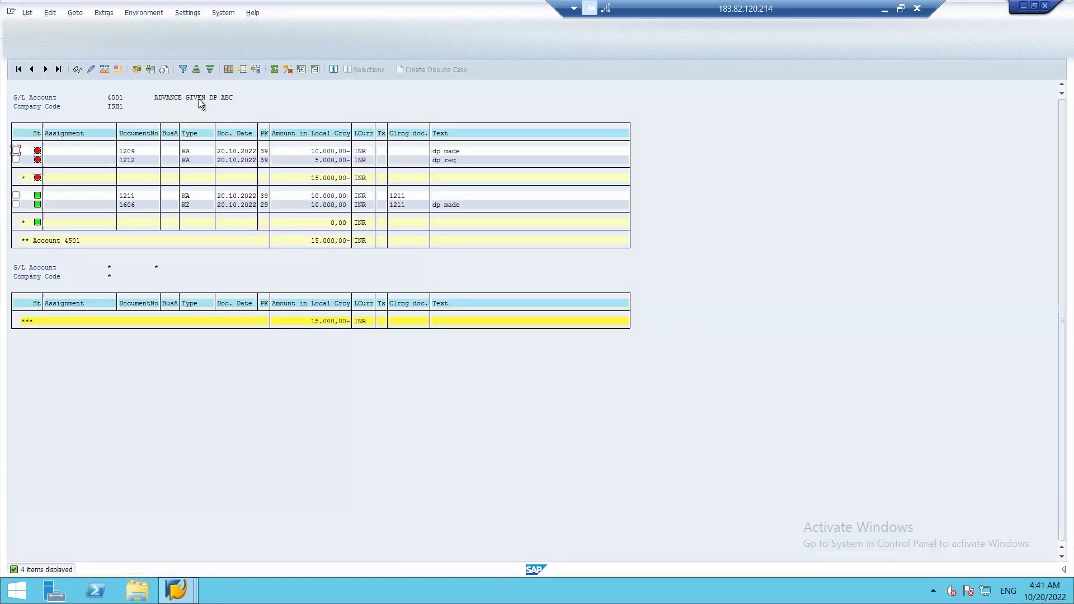
{"action": "left_click", "coordinate": [32, 15]}
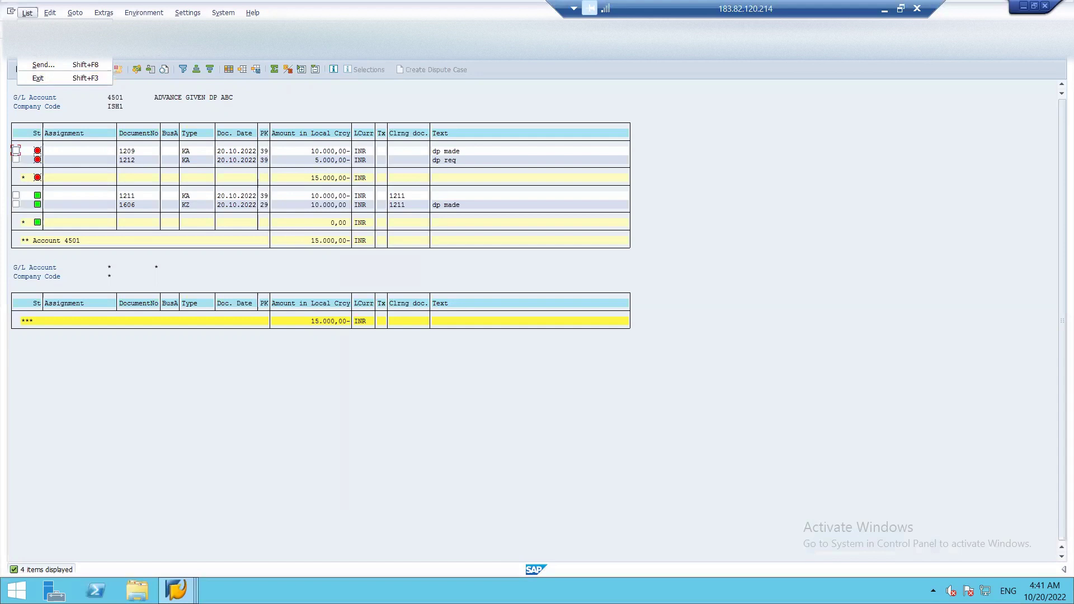
{"action": "key", "text": "Escape"}
{"action": "key", "text": "ctrl+f"}
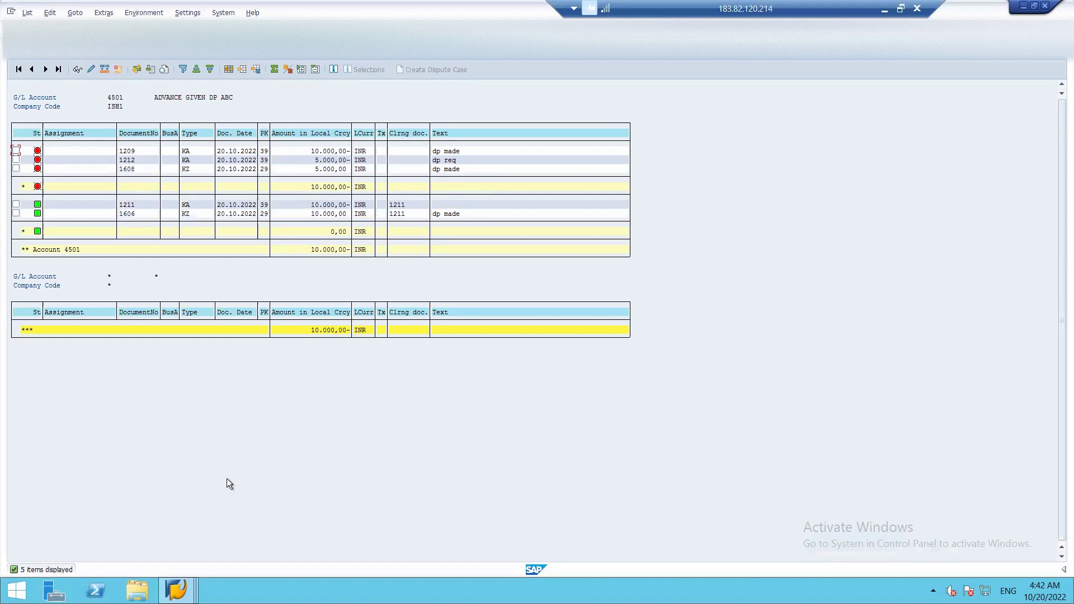
Switch to the line item display of vendor ABC and refresh it to check the down payment entry.
{"action": "left_click", "coordinate": [189, 582]}
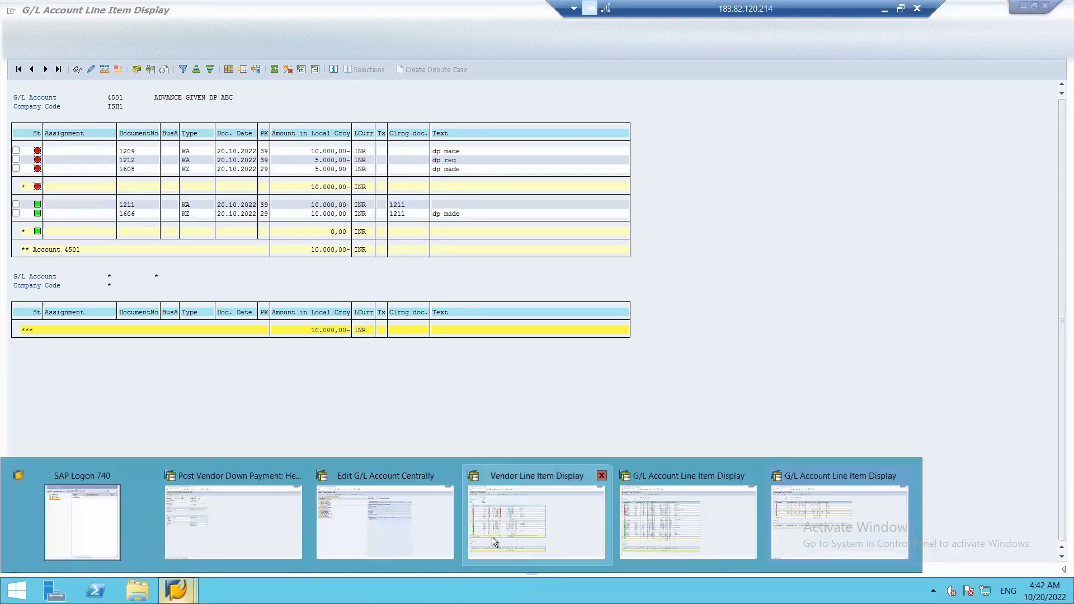
{"action": "left_click", "coordinate": [492, 535]}
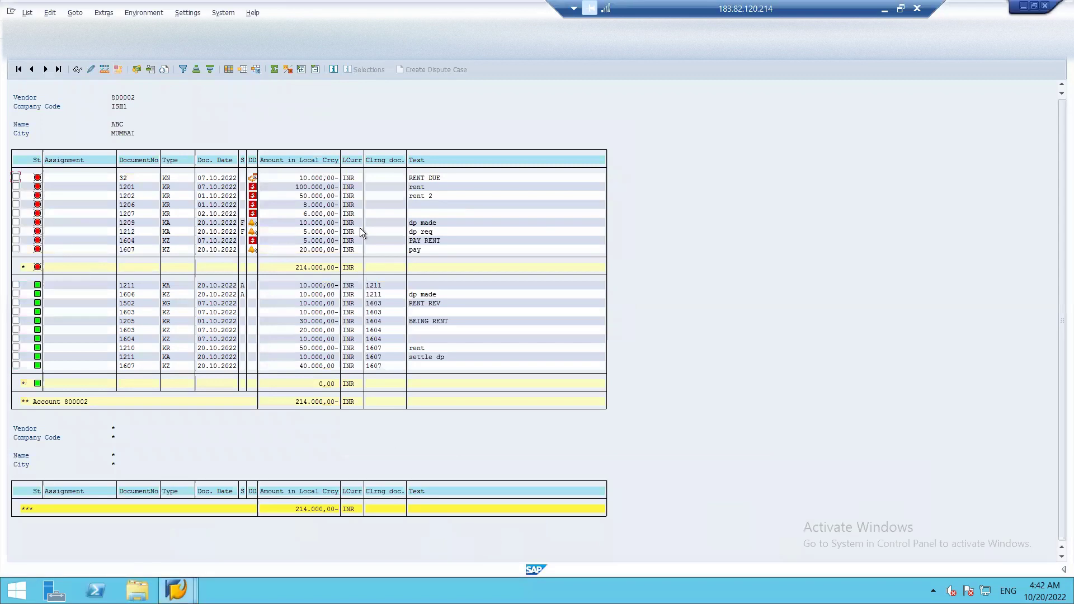
{"action": "key", "text": "alt"}
{"action": "key", "text": "alt"}
{"action": "left_click", "coordinate": [28, 12]}
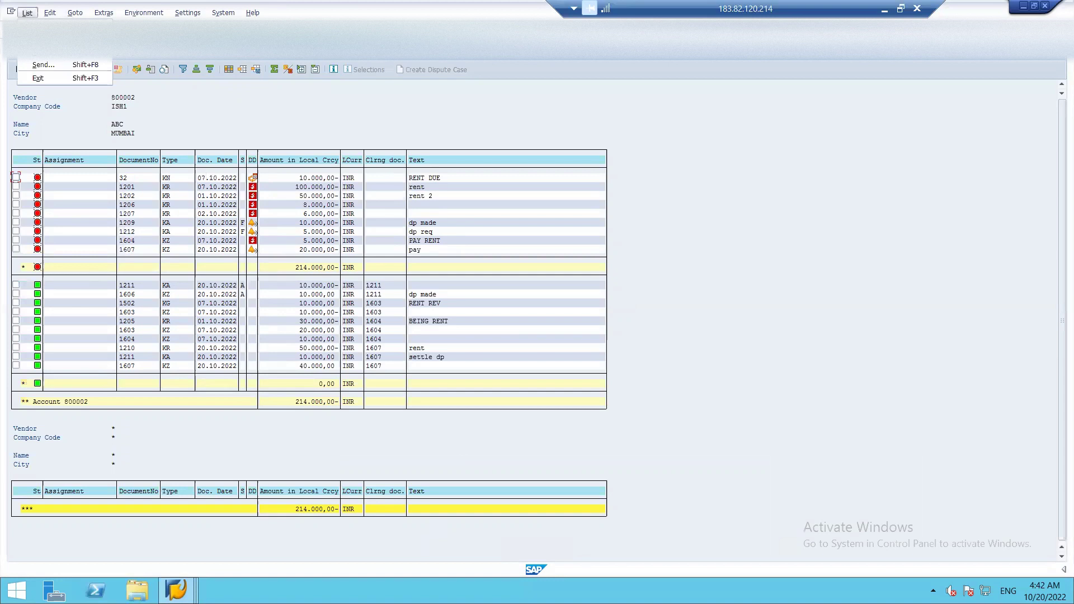
{"action": "left_click", "coordinate": [44, 64]}
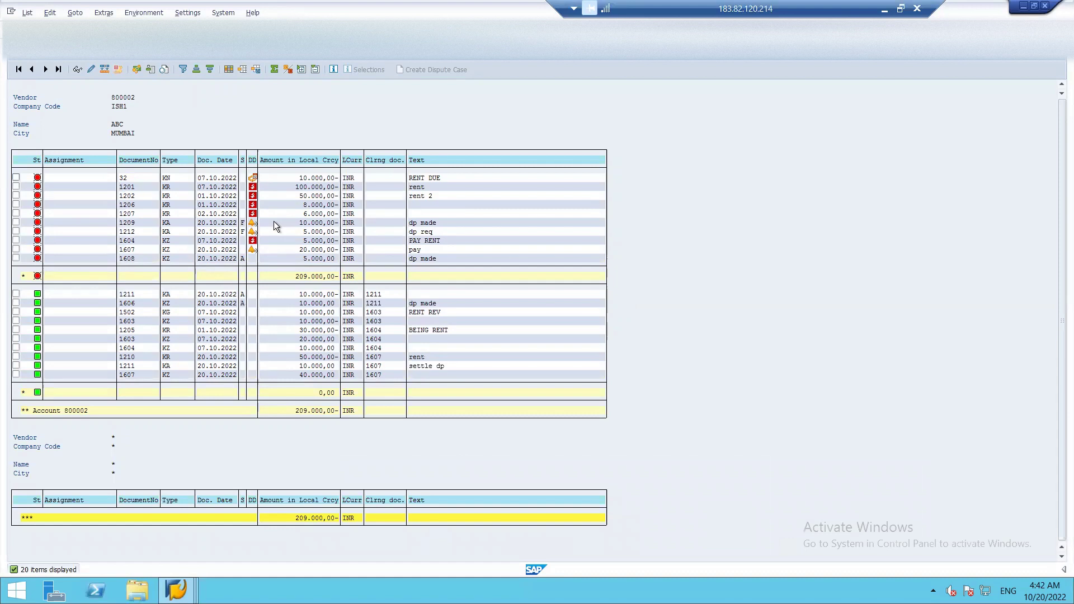
Refresh the line items of G/L account 8502, VENDOR FOR ABC GROUP, and return to the line items of account 4501.
{"action": "key", "text": "F3"}
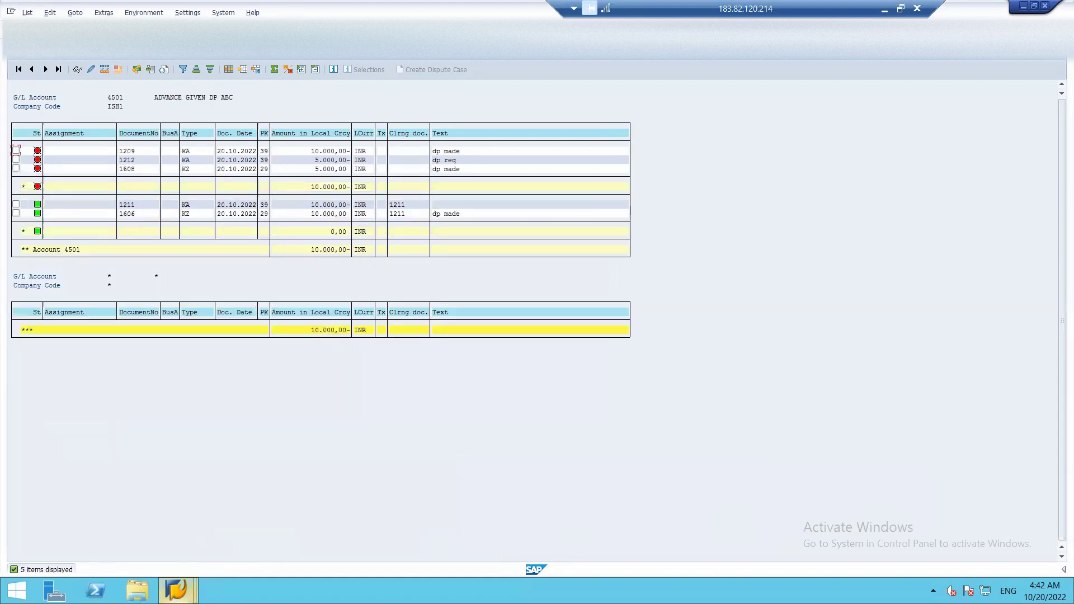
{"action": "mouse_move", "coordinate": [184, 589]}
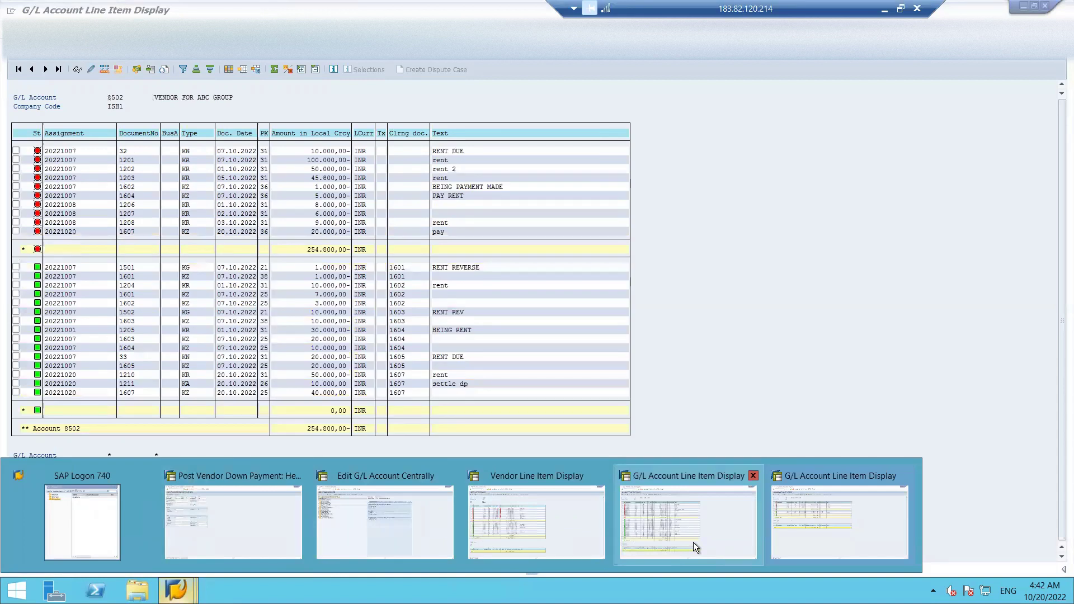
{"action": "left_click", "coordinate": [692, 542]}
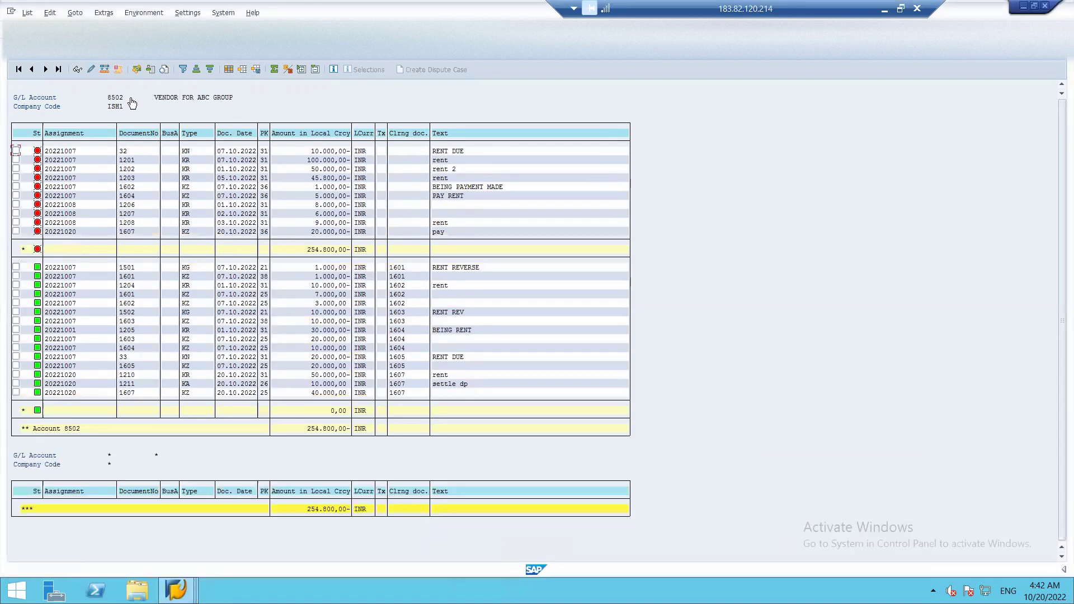
{"action": "left_click", "coordinate": [28, 13]}
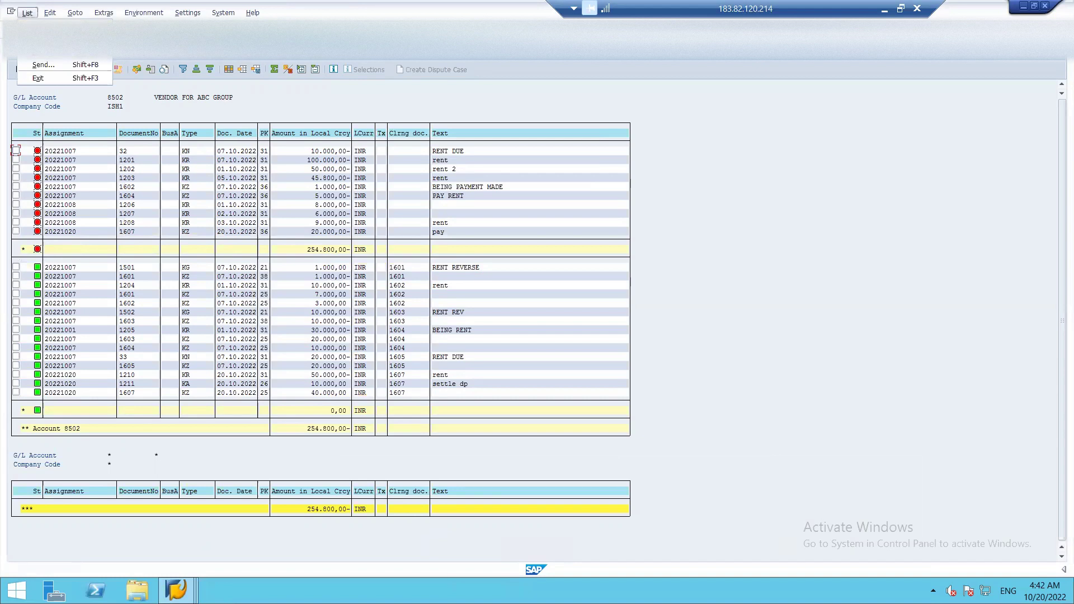
{"action": "key", "text": "s"}
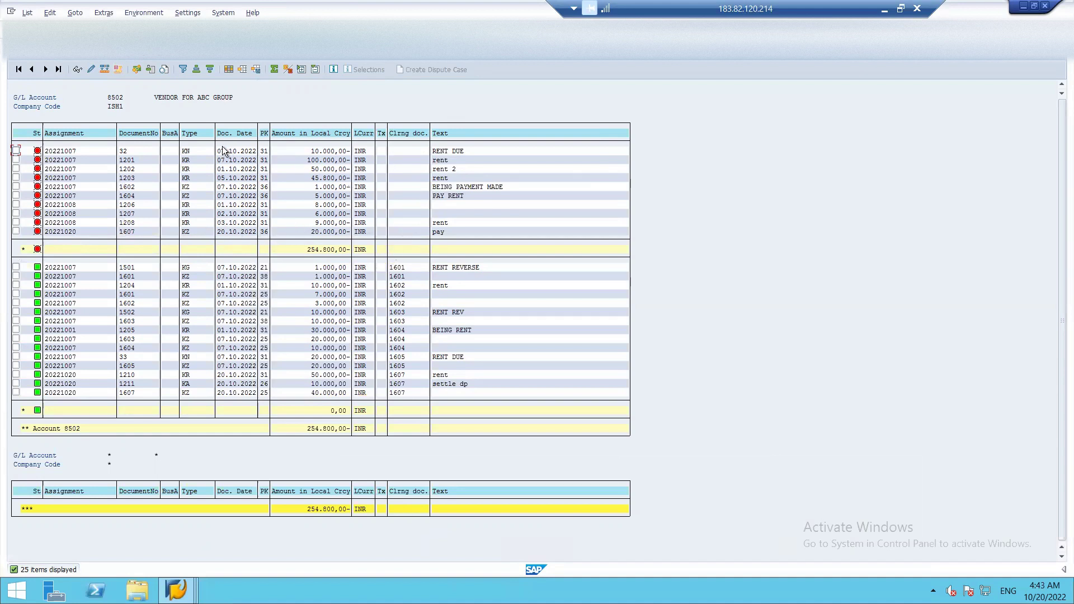
{"action": "left_click", "coordinate": [192, 583]}
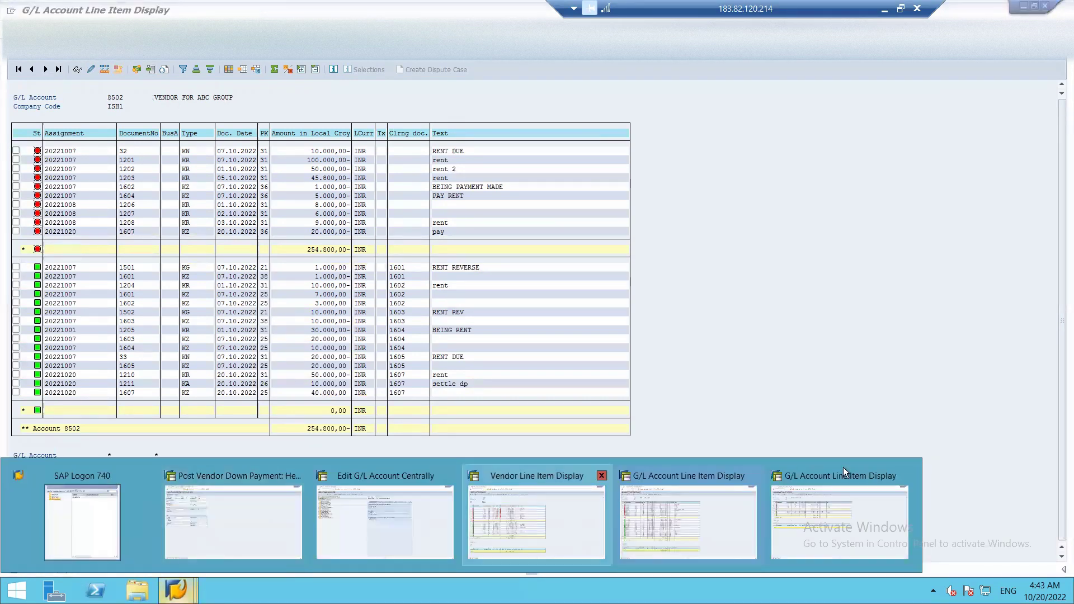
{"action": "left_click", "coordinate": [869, 497]}
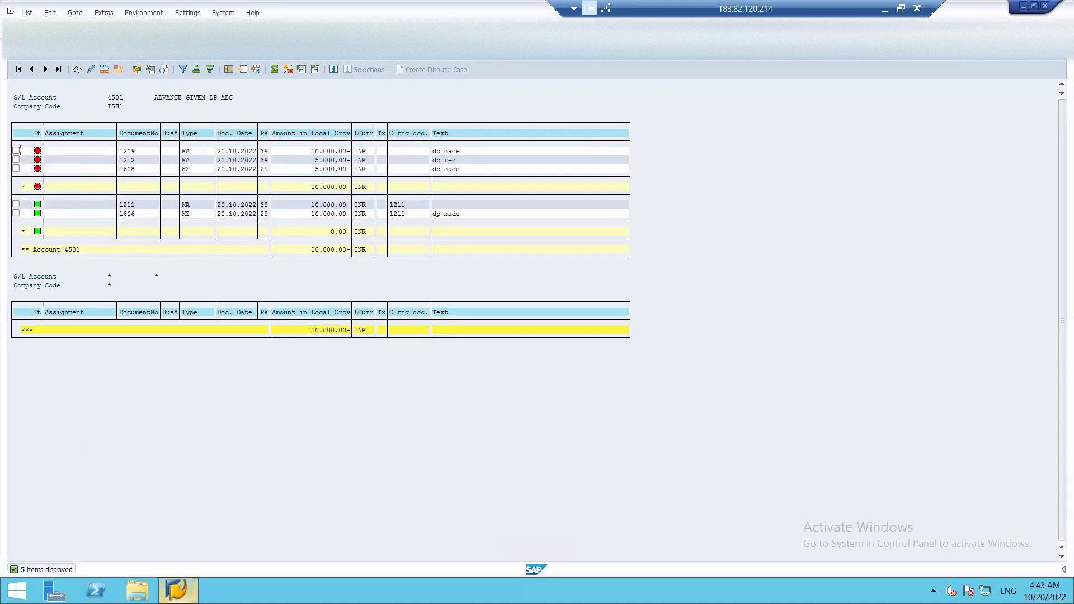
Return to the vendor down payment entry and exit it without saving, back to the SAP Easy Access menu.
{"action": "left_click", "coordinate": [176, 589]}
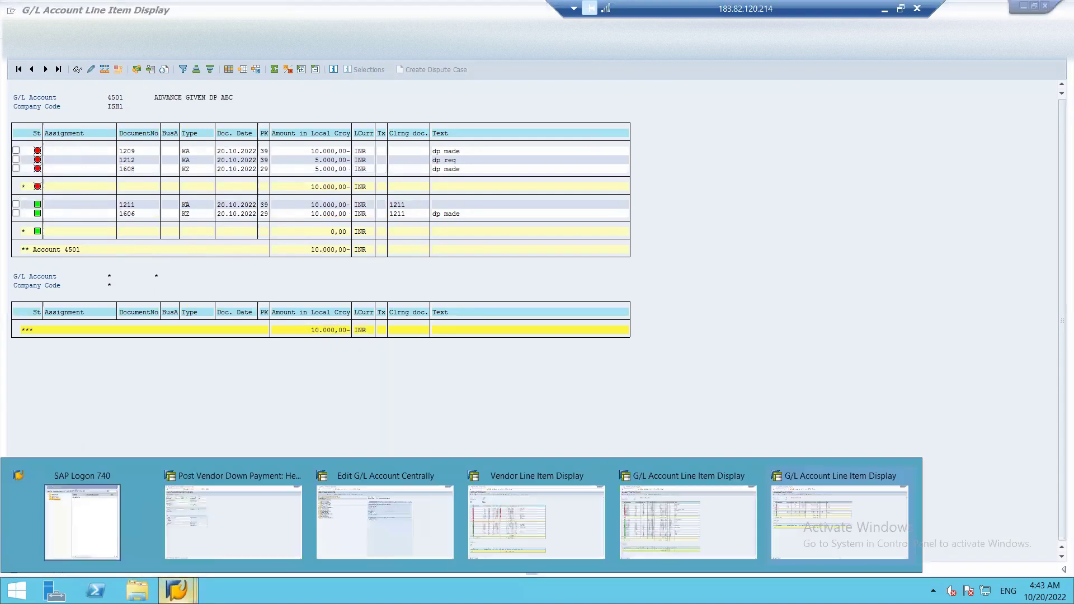
{"action": "left_click", "coordinate": [226, 529]}
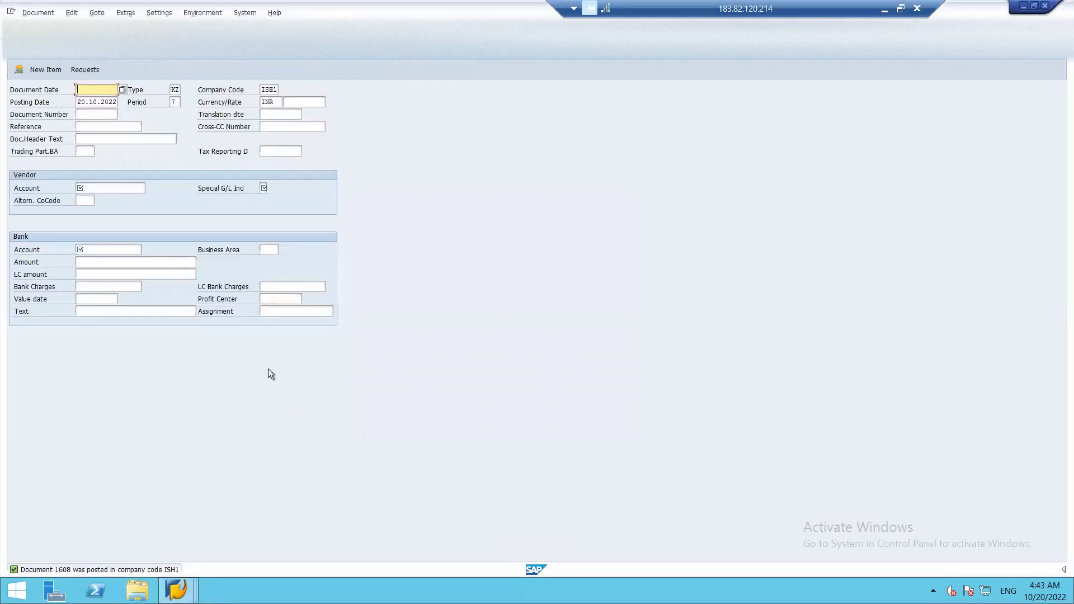
{"action": "key", "text": "F3"}
{"action": "left_click", "coordinate": [173, 229]}
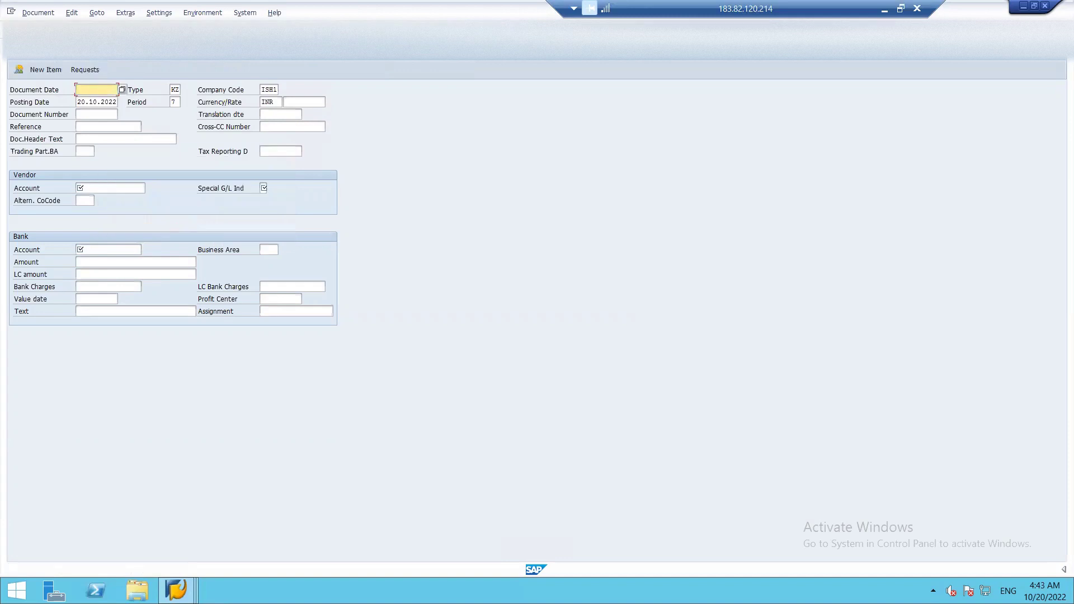
{"action": "key", "text": "F3"}
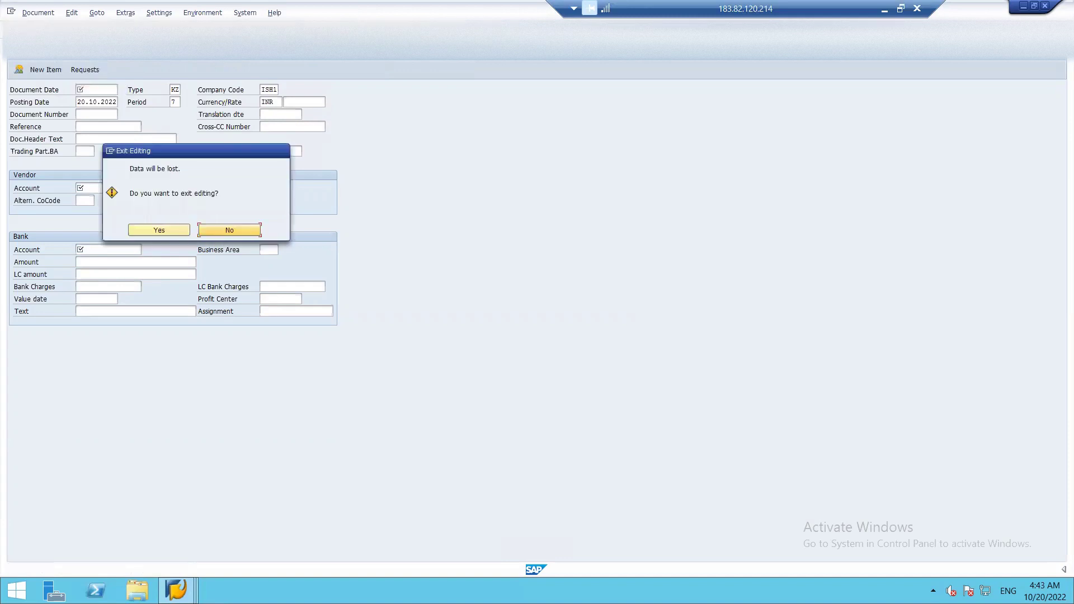
{"action": "left_click", "coordinate": [133, 227]}
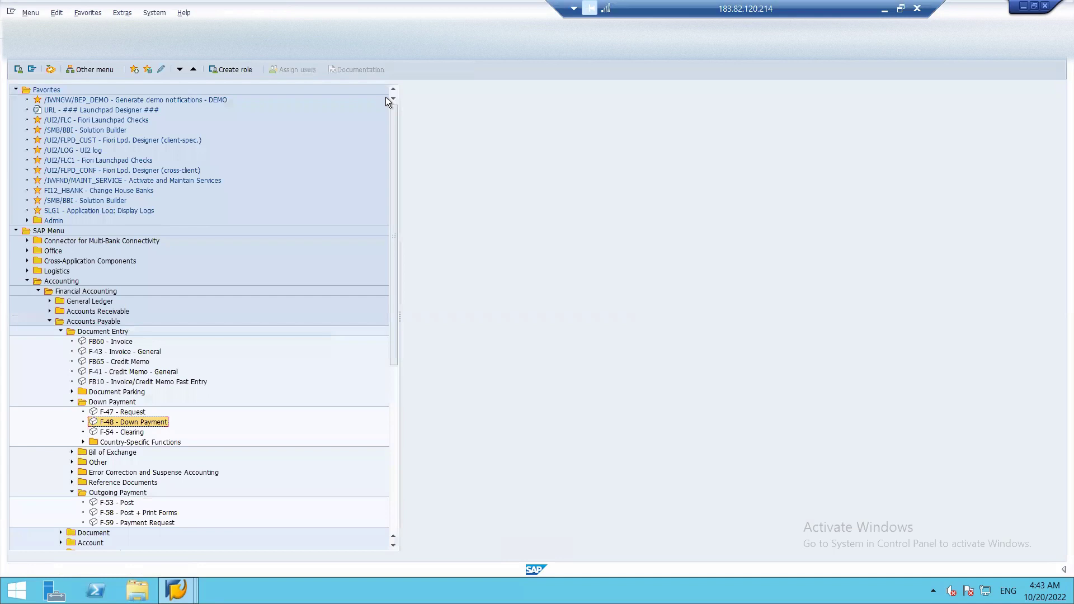
Switch to the Excel notes, review the "Do DP" and "Invoice" steps of the process list, and return to SAP.
{"action": "left_click", "coordinate": [884, 9]}
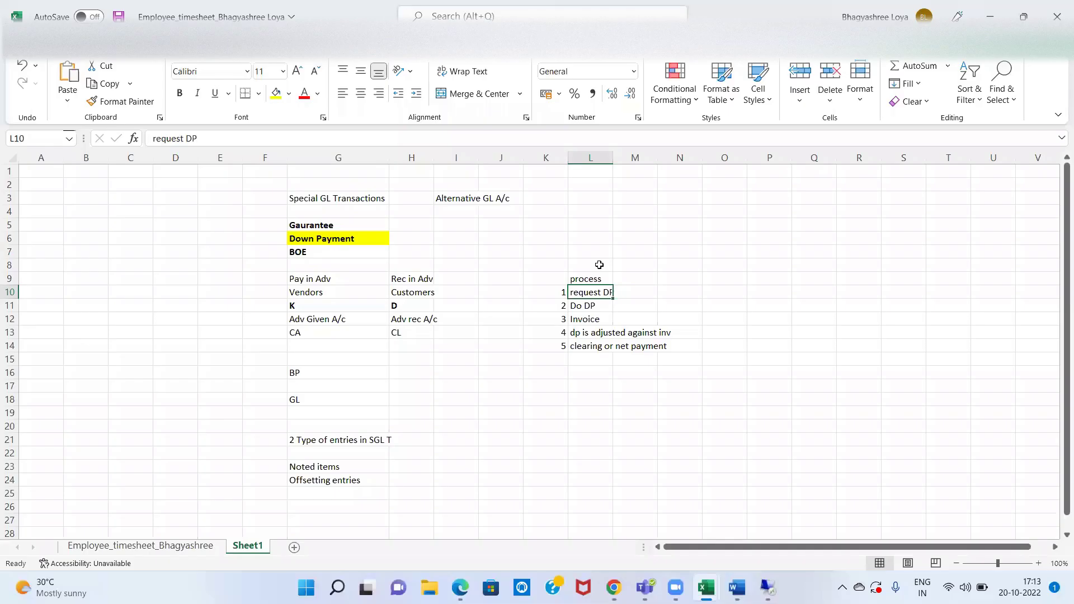
{"action": "left_click", "coordinate": [593, 307]}
{"action": "left_click", "coordinate": [593, 319]}
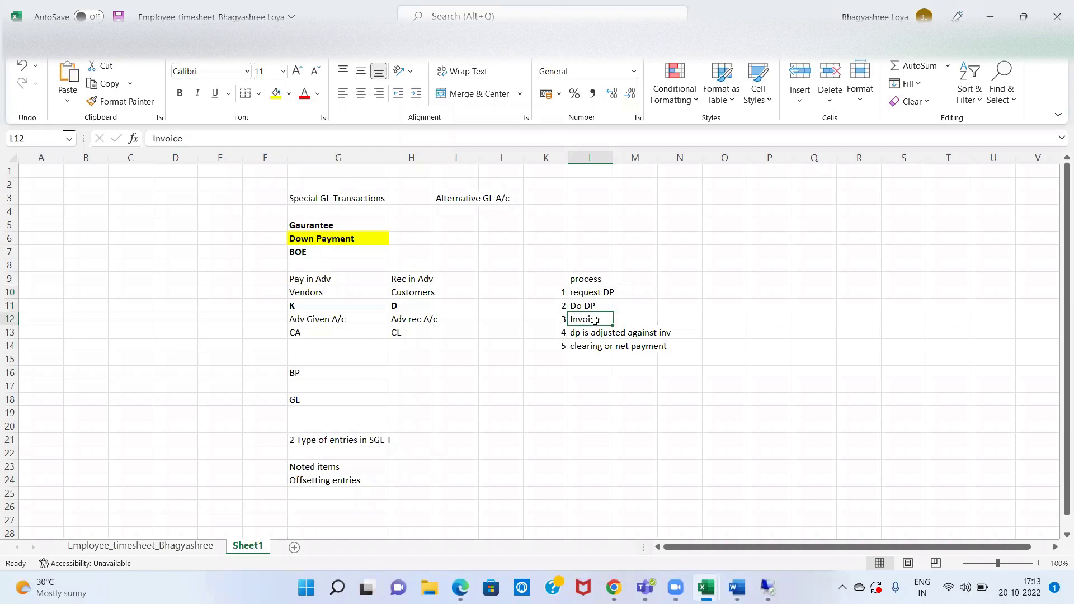
{"action": "left_click", "coordinate": [767, 587]}
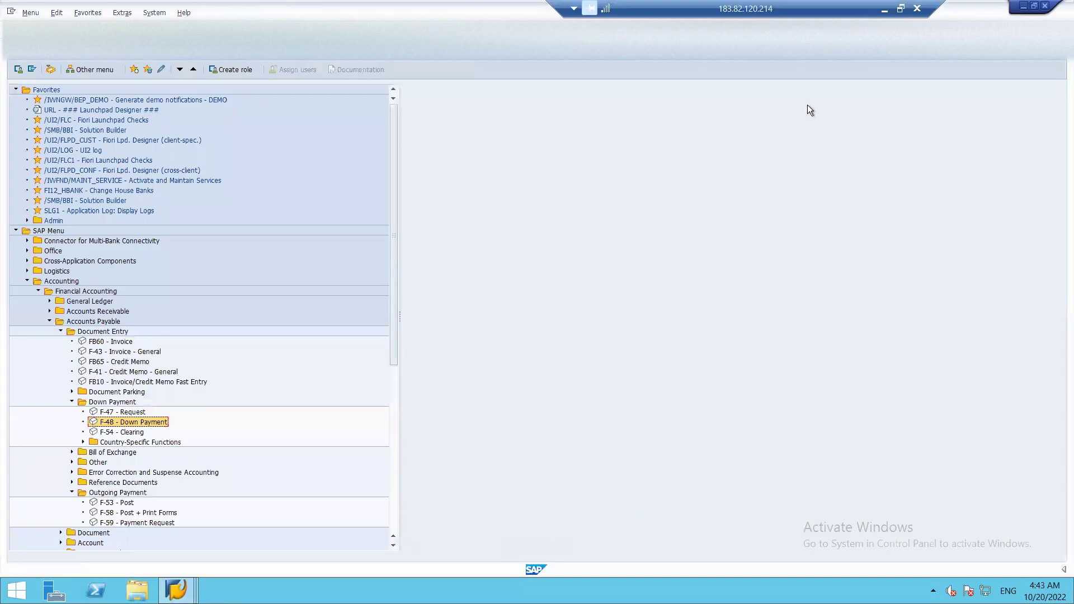
In the Excel notes, enter 5000 beside "request DP", 5000 beside "Do DP" and 25000 beside "Invoice" in column N.
{"action": "key", "text": "alt+Tab"}
{"action": "left_click", "coordinate": [672, 291]}
{"action": "type", "text": "5000"}
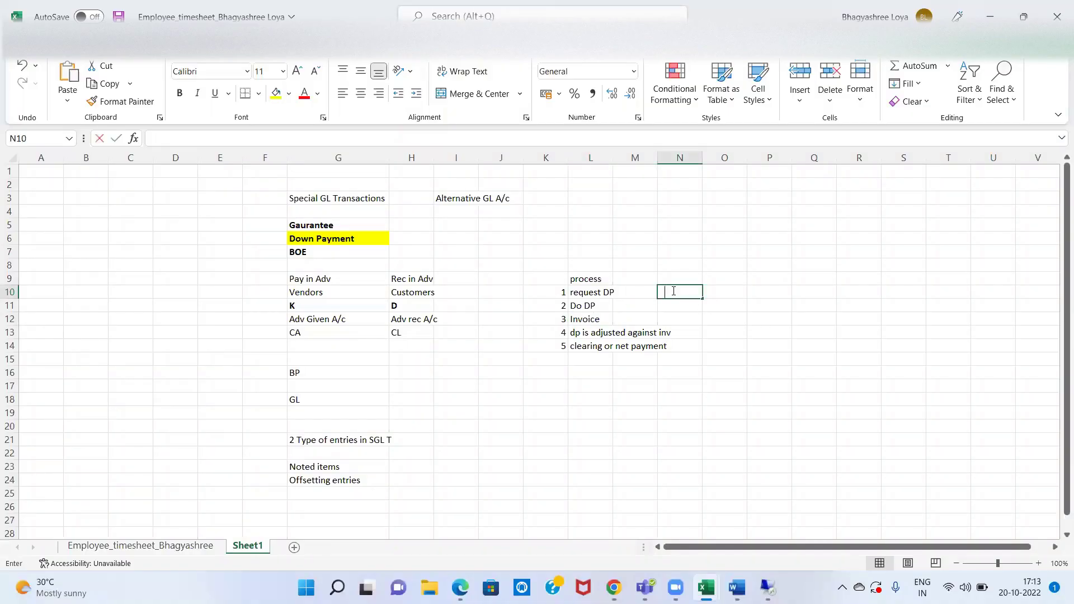
{"action": "key", "text": "Return"}
{"action": "type", "text": "5000"}
{"action": "key", "text": "Return"}
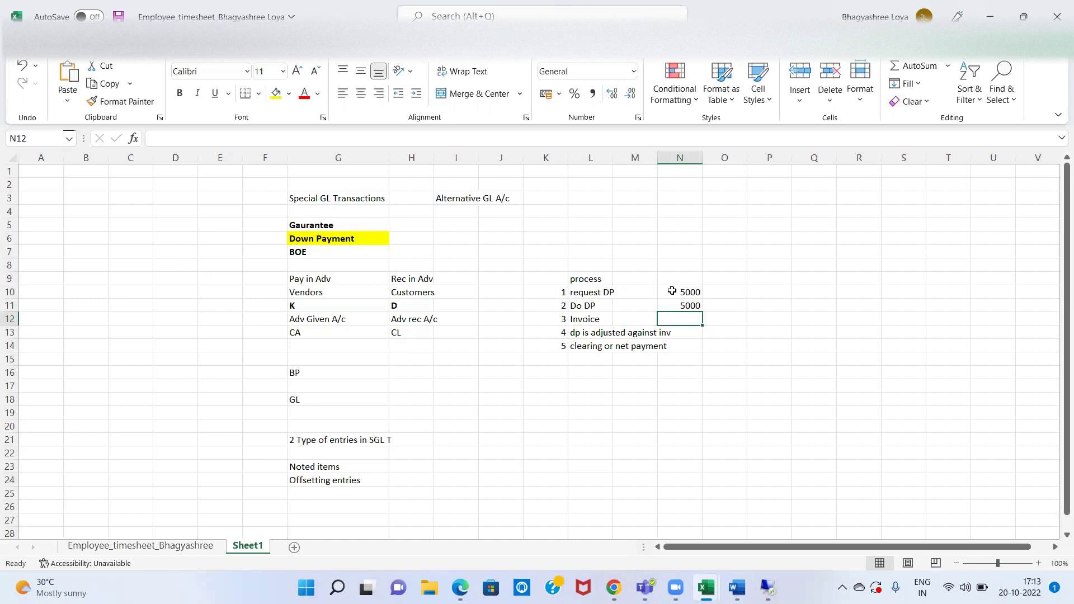
{"action": "type", "text": "2500"}
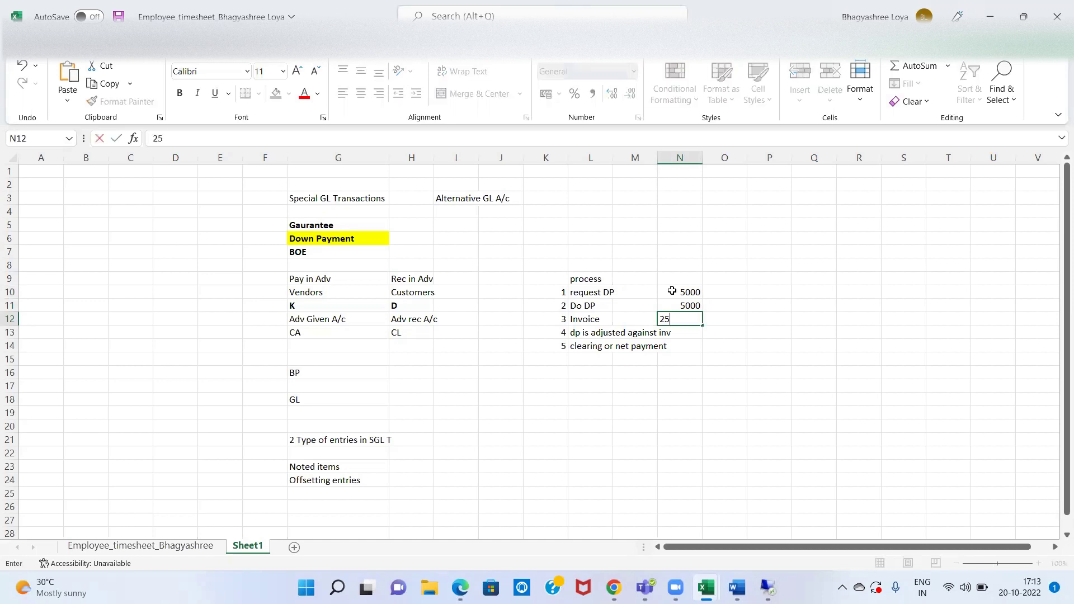
{"action": "type", "text": "00"}
{"action": "key", "text": "Return"}
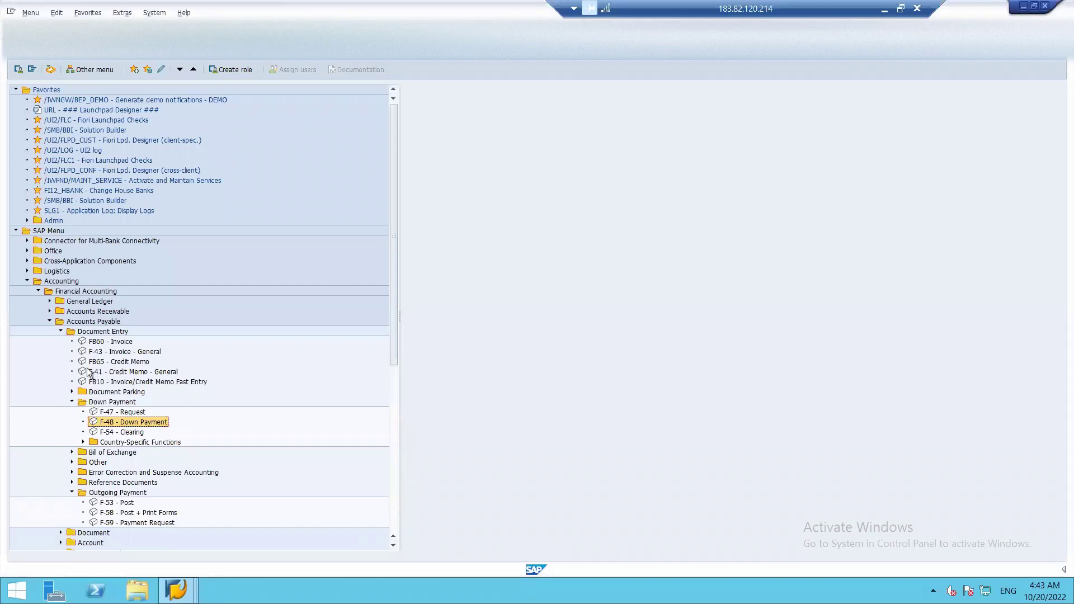
Start a general vendor invoice (F-43) in SAP dated 20.10.2022 with reference inv and vendor ABC as the first line item.
{"action": "double_click", "coordinate": [98, 352]}
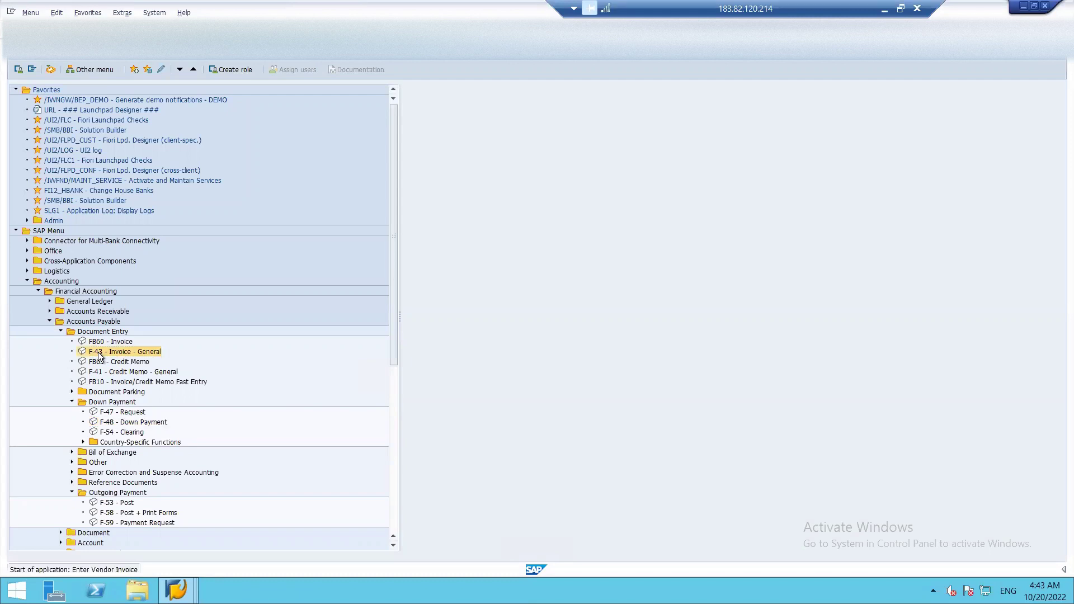
{"action": "type", "text": "20.10.2022"}
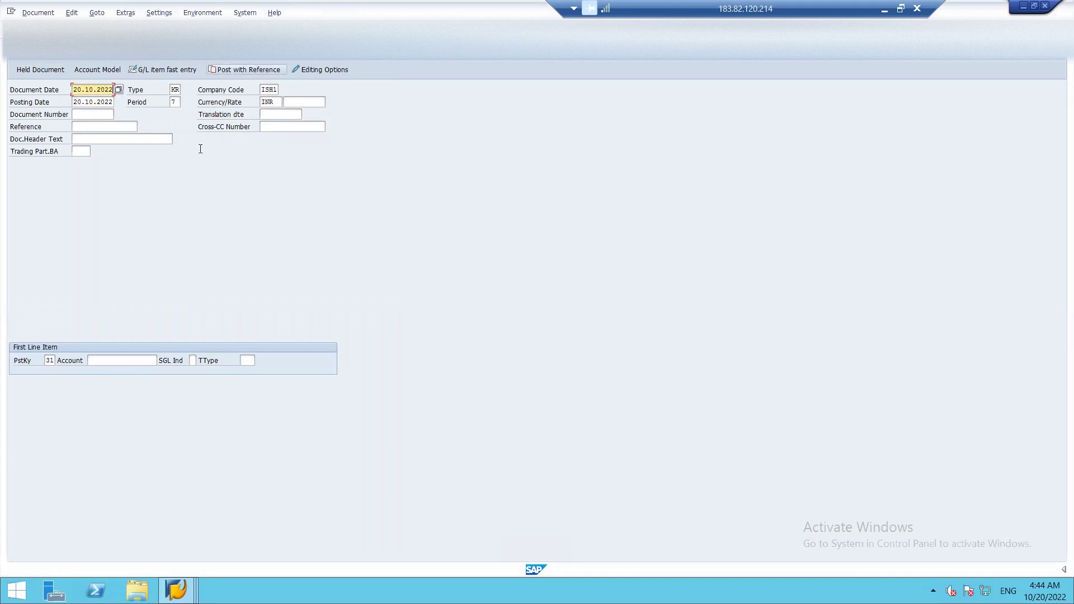
{"action": "left_click", "coordinate": [88, 129]}
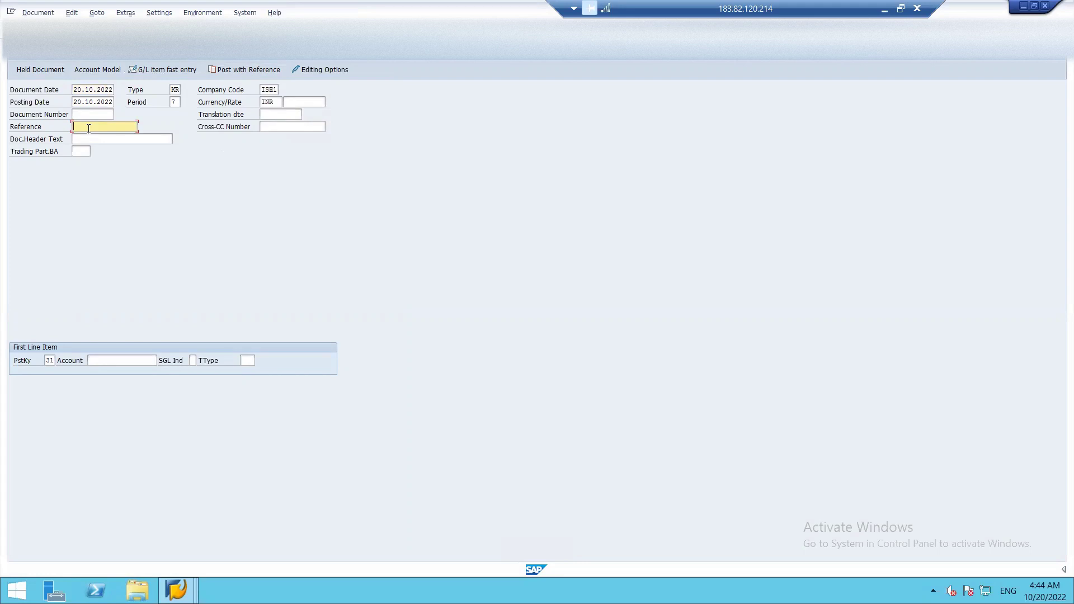
{"action": "type", "text": "inv"}
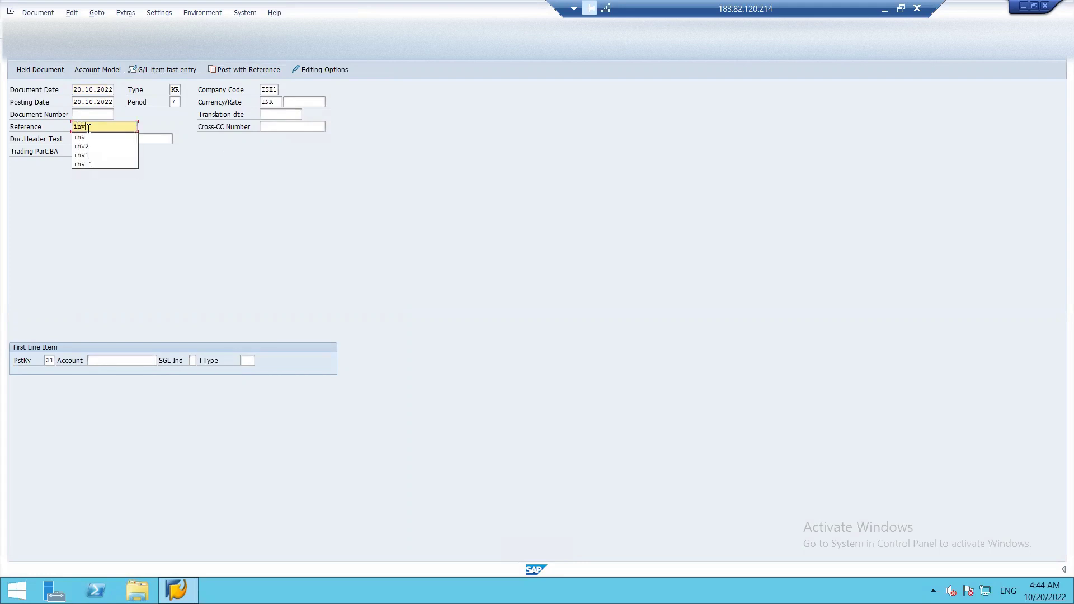
{"action": "left_click", "coordinate": [130, 337]}
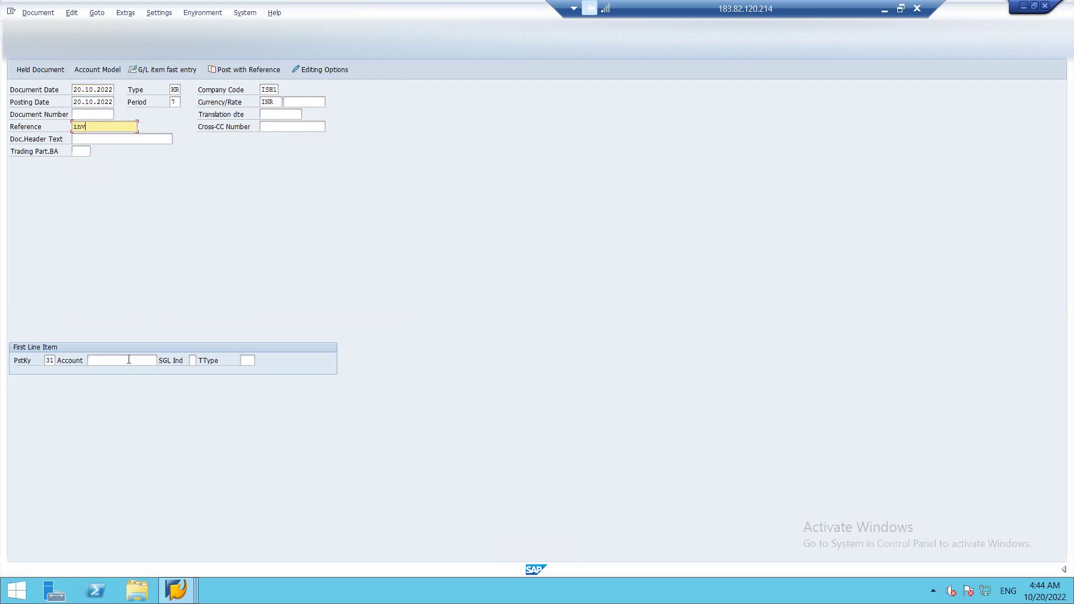
{"action": "left_click", "coordinate": [129, 359]}
{"action": "type", "text": "800"}
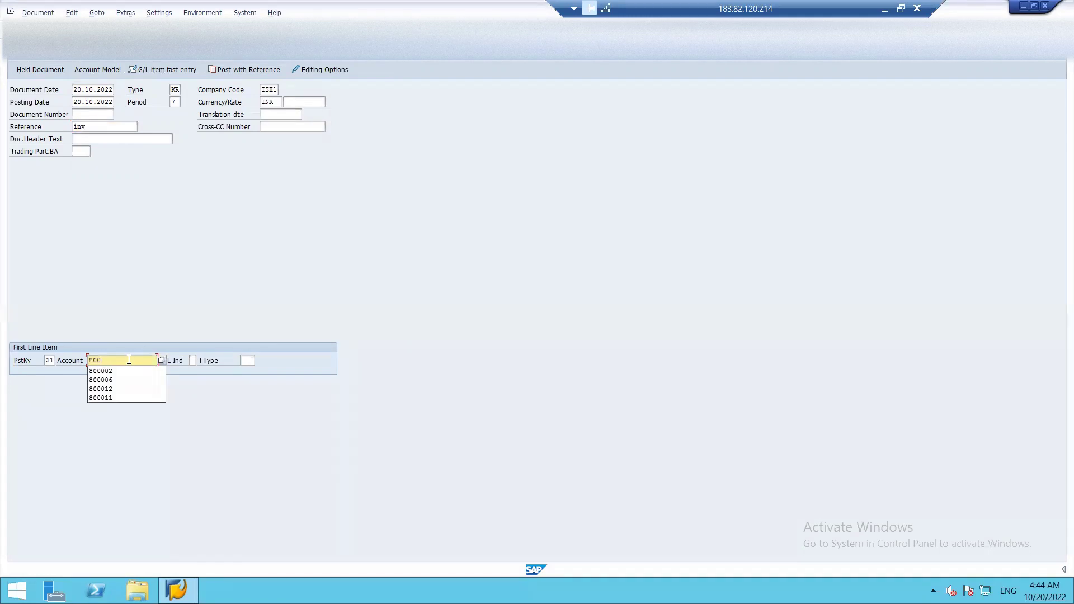
{"action": "left_click", "coordinate": [128, 370]}
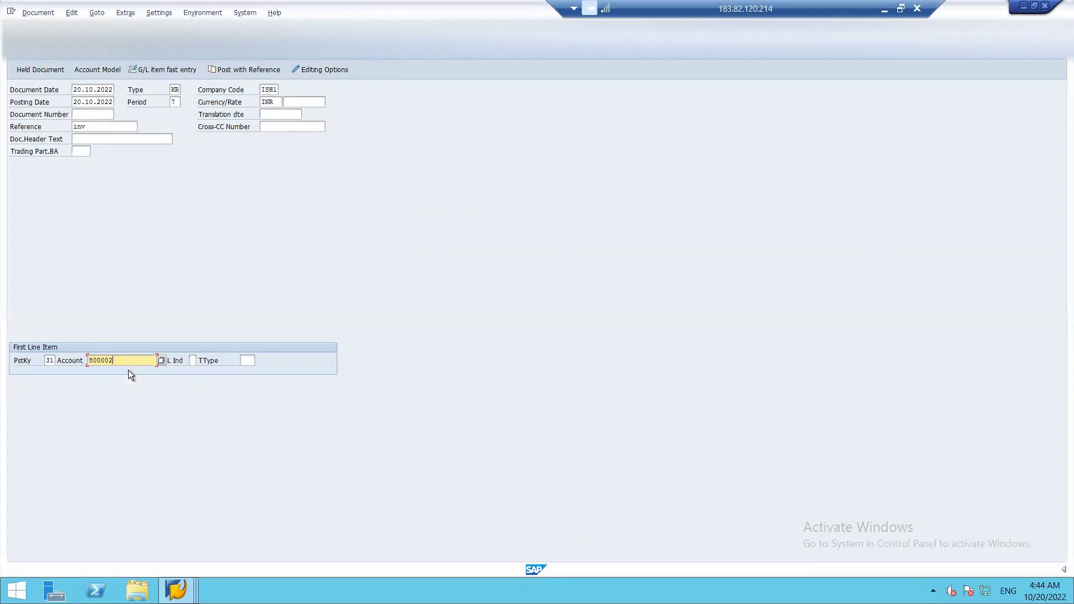
{"action": "key", "text": "Return"}
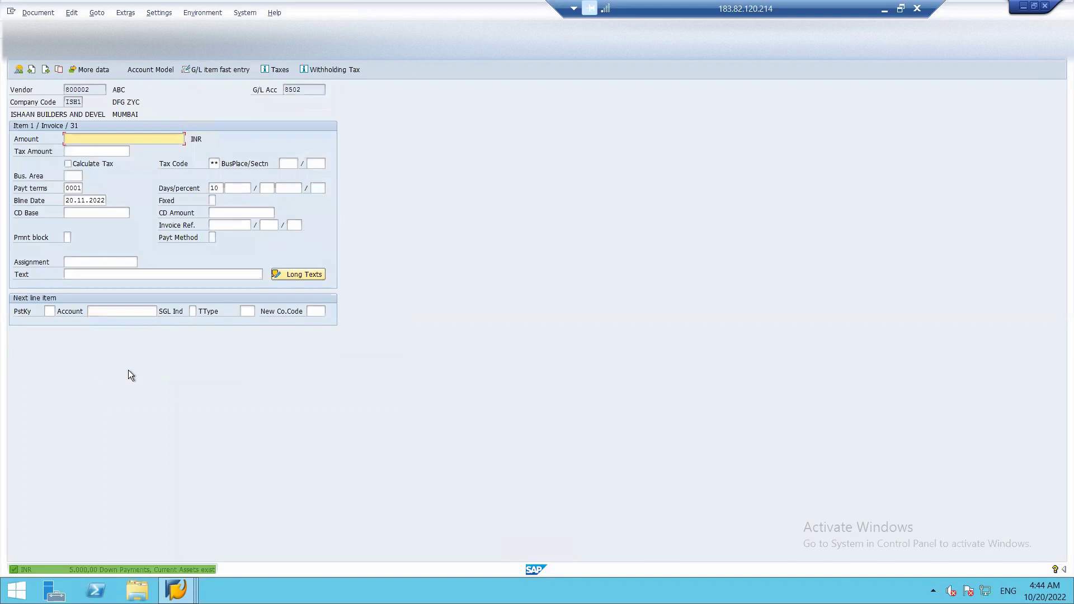
Set the vendor line item's amount to 25000 INR and its text to RENT.
{"action": "type", "text": "250000"}
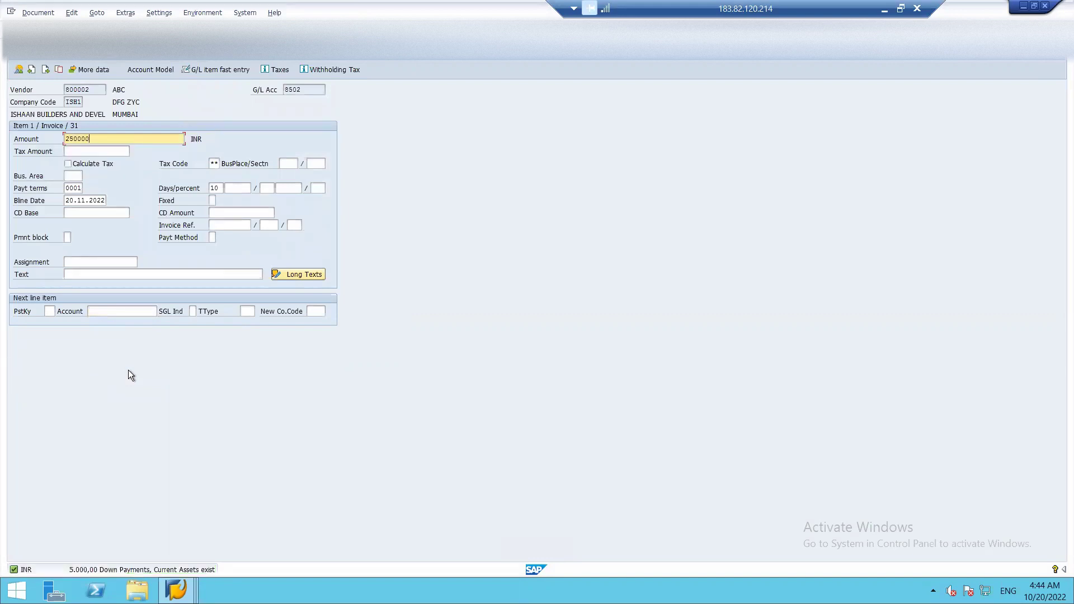
{"action": "key", "text": "BackSpace"}
{"action": "left_click", "coordinate": [82, 272]}
{"action": "type", "text": "rent"}
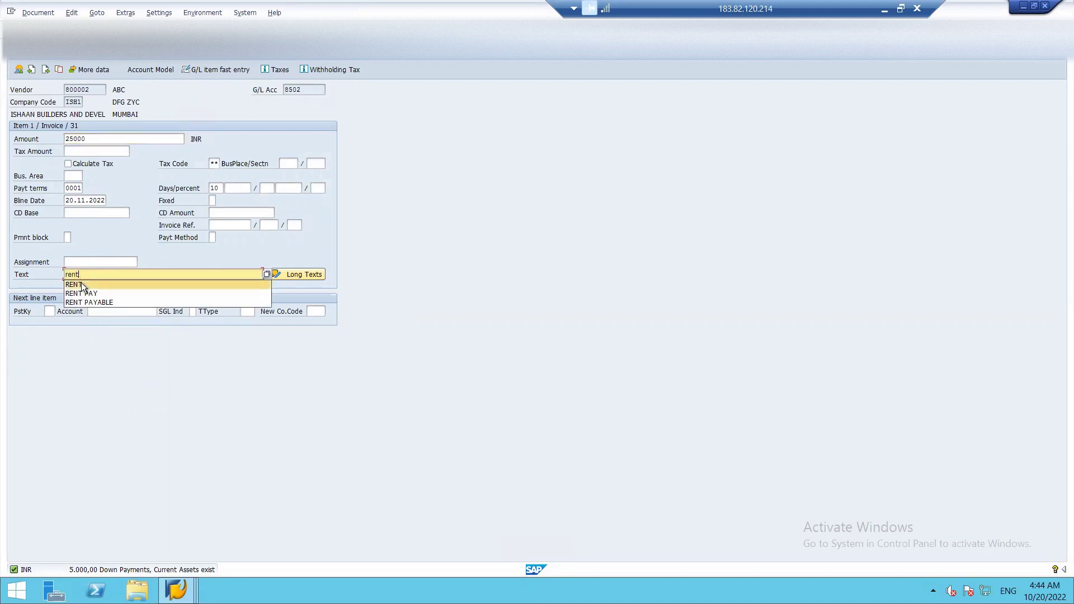
{"action": "left_click", "coordinate": [82, 283]}
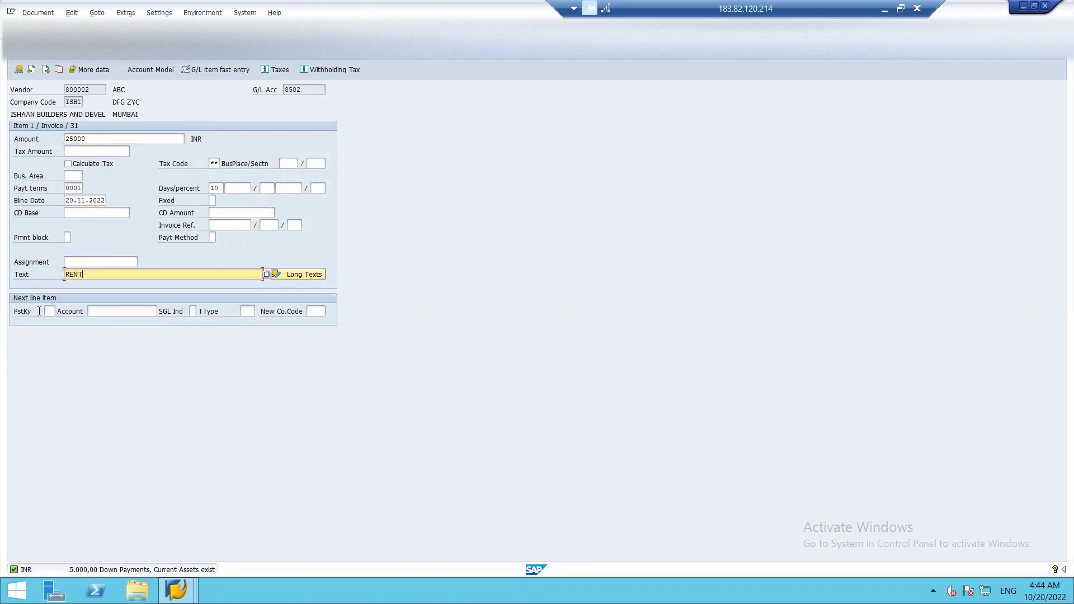
Add a second invoice line item with posting key 81 and G/L account 2104, RENT EXPENSES.
{"action": "left_click", "coordinate": [52, 311]}
{"action": "type", "text": "81"}
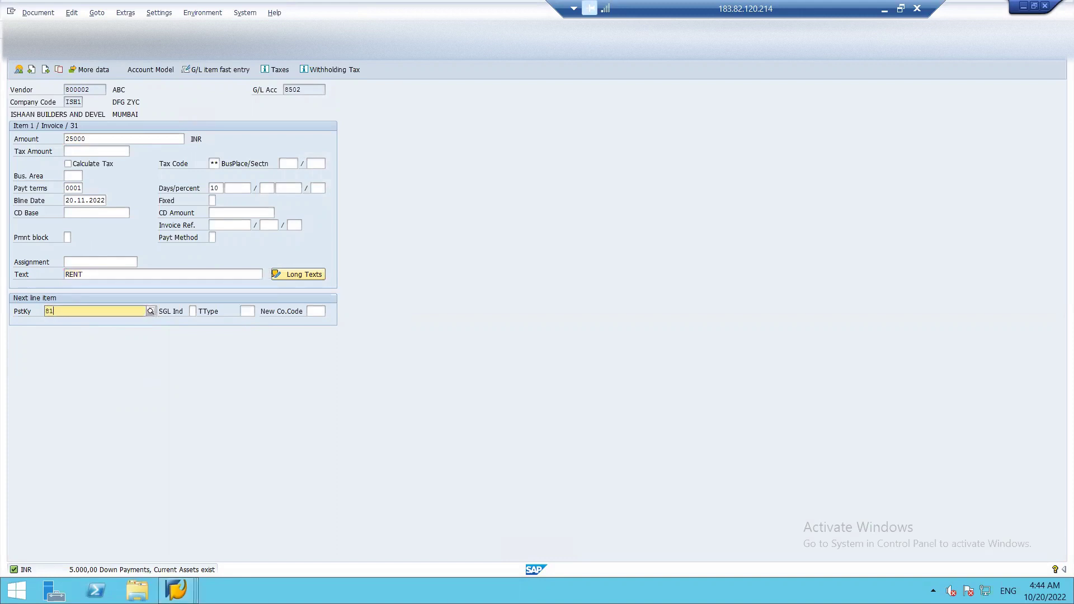
{"action": "left_click", "coordinate": [62, 330]}
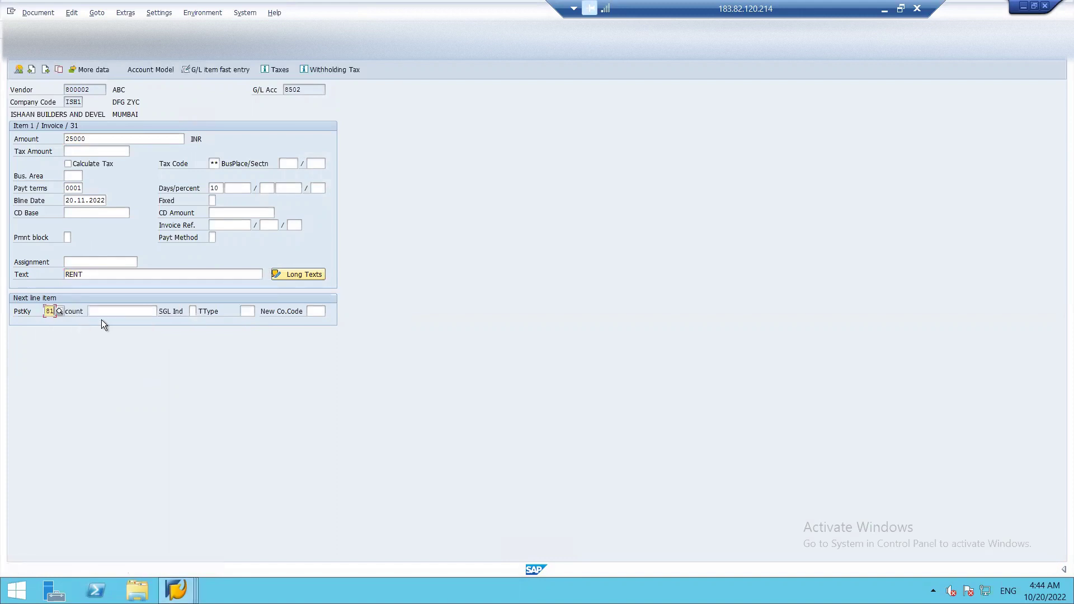
{"action": "key", "text": "Return"}
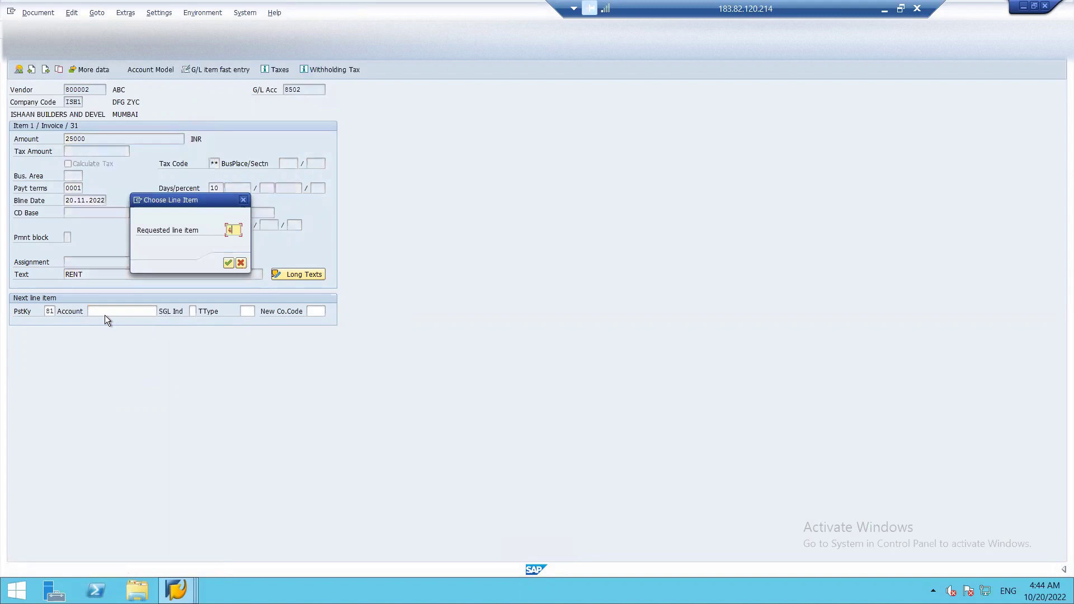
{"action": "left_click", "coordinate": [242, 200]}
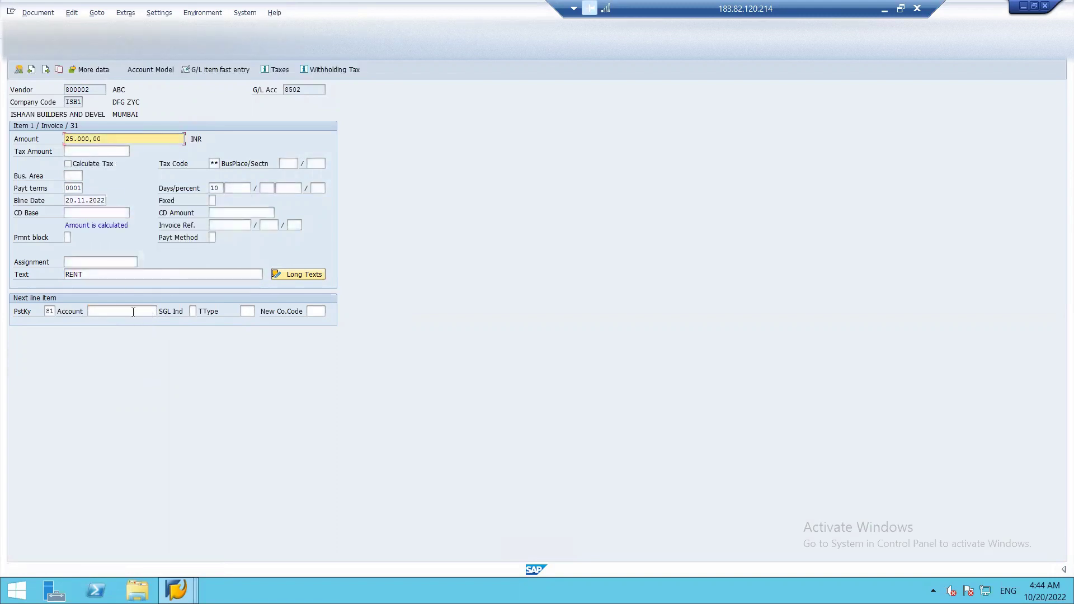
{"action": "left_click", "coordinate": [133, 312]}
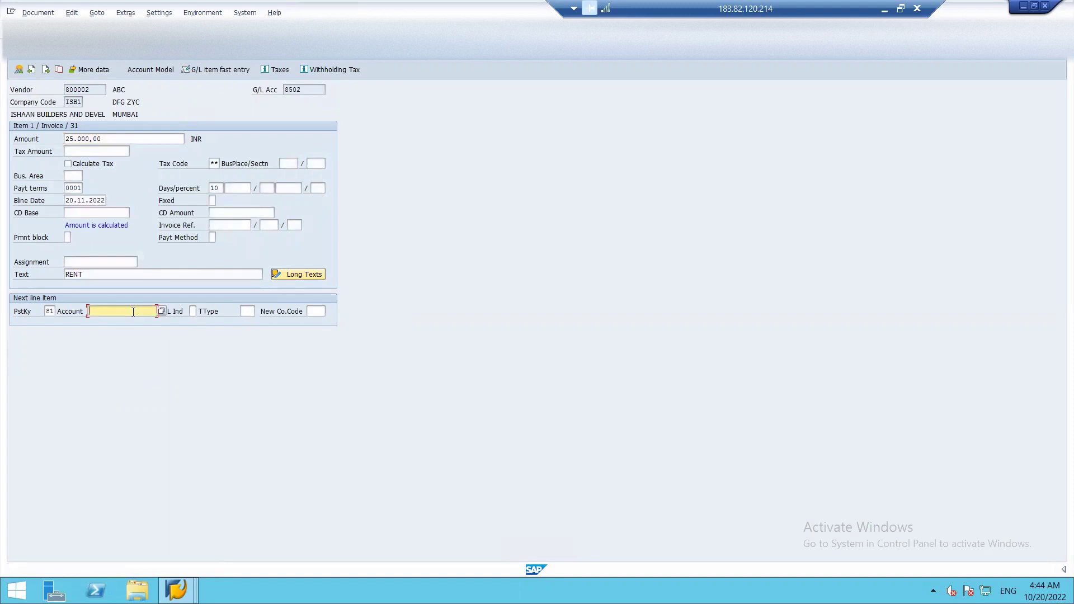
{"action": "type", "text": "4"}
{"action": "key", "text": "BackSpace"}
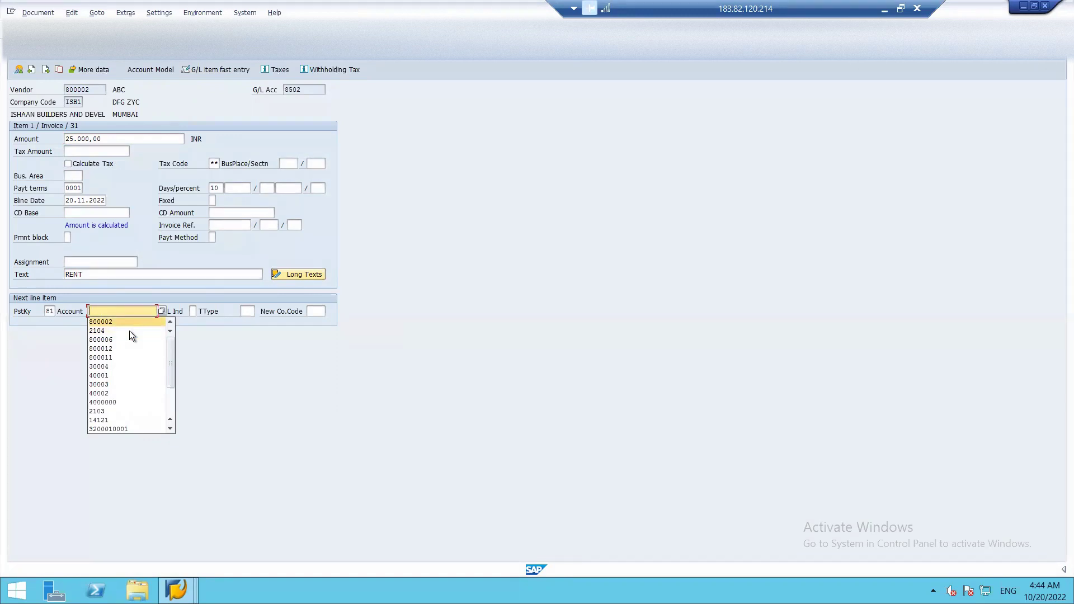
{"action": "left_click", "coordinate": [132, 331]}
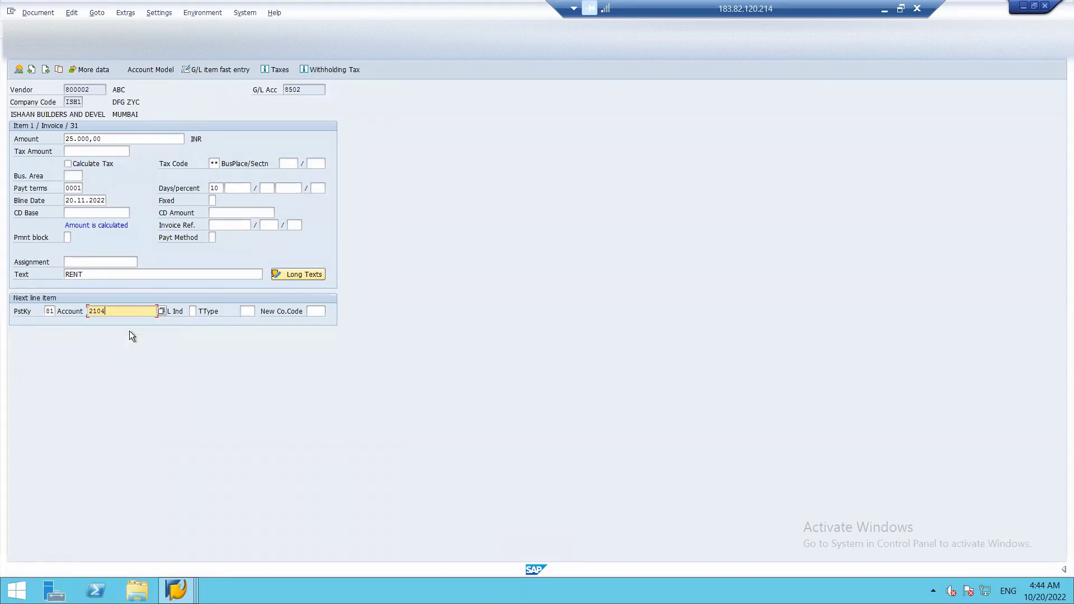
{"action": "key", "text": "Return"}
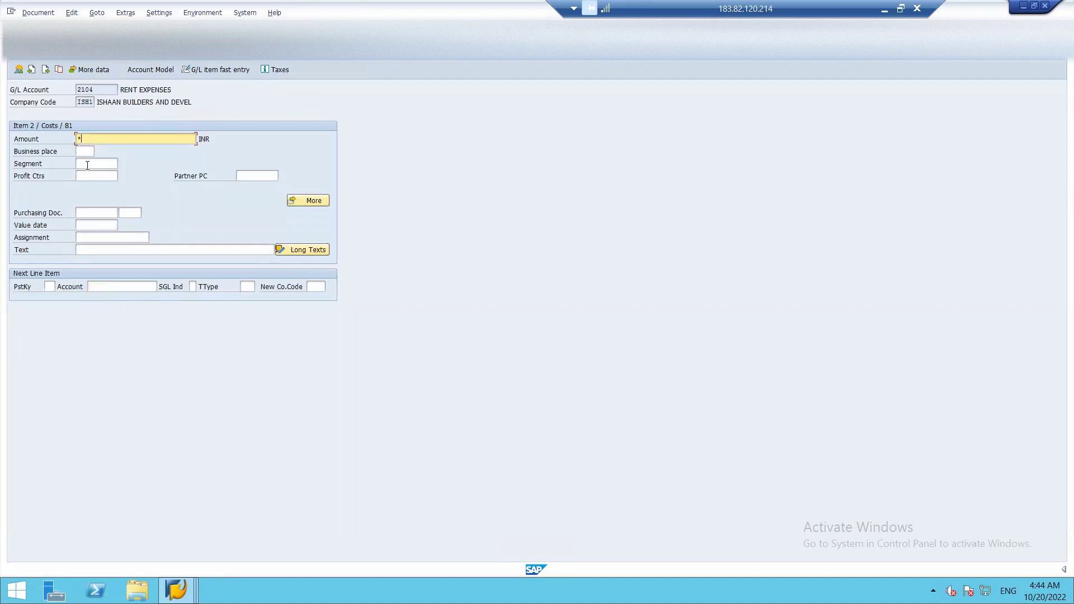
Fill the rent expense item with amount * and text +, and simulate and post the invoice.
{"action": "left_click", "coordinate": [103, 249]}
{"action": "type", "text": "+"}
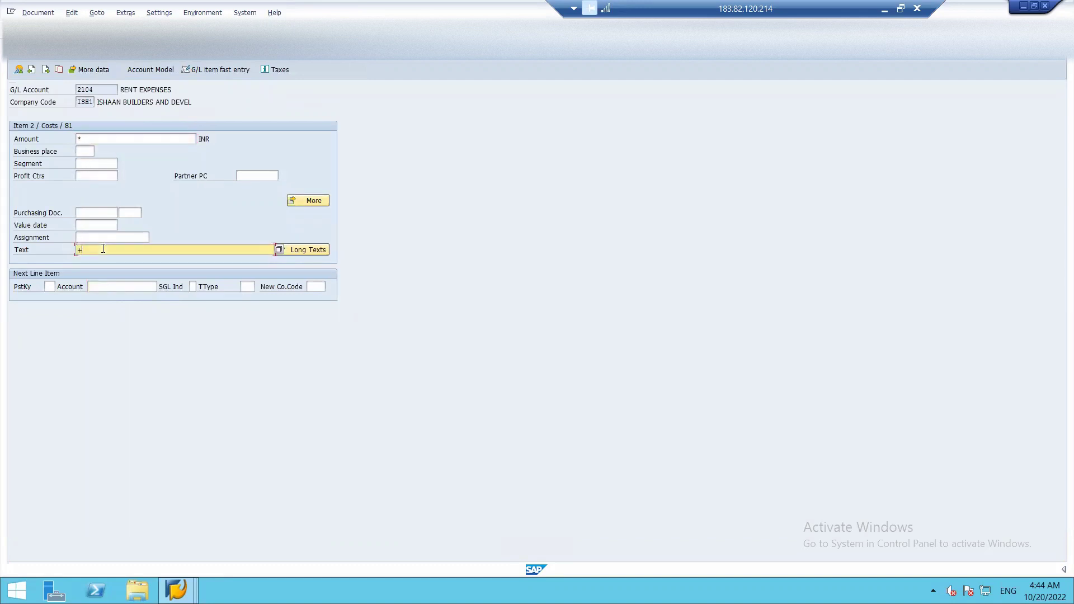
{"action": "left_click", "coordinate": [45, 15]}
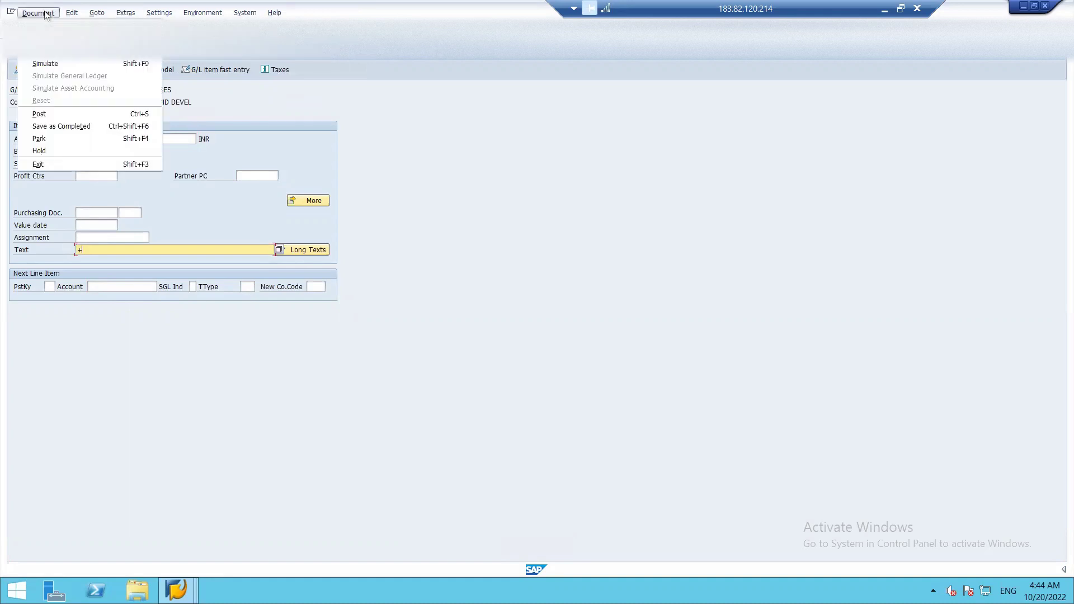
{"action": "left_click", "coordinate": [42, 65]}
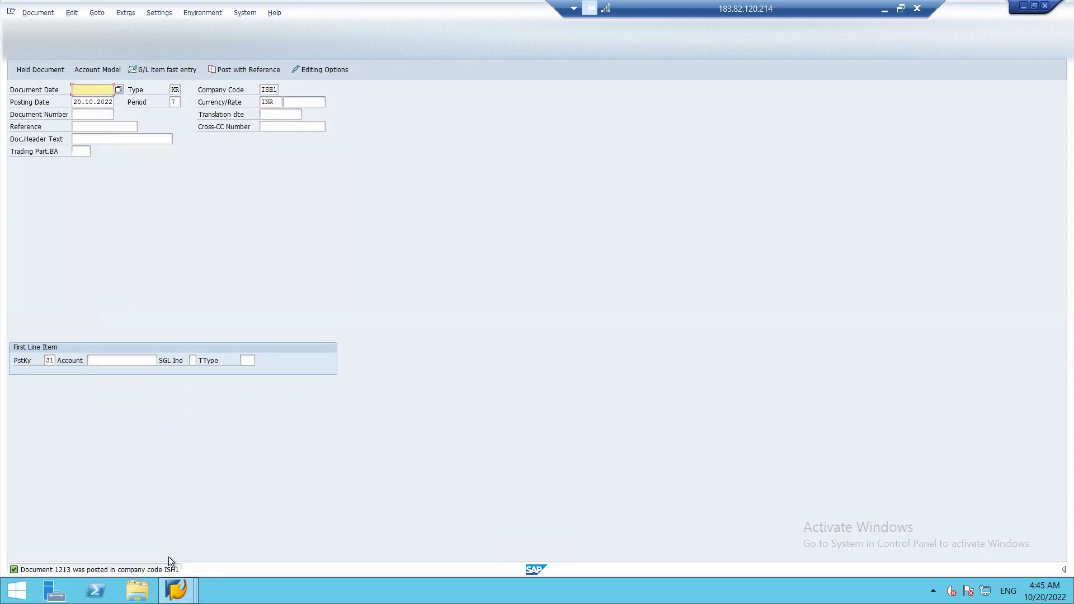
Switch to the Excel notes, review the "dp is adjusted against inv" step of the process list, and return to SAP.
{"action": "mouse_move", "coordinate": [178, 585]}
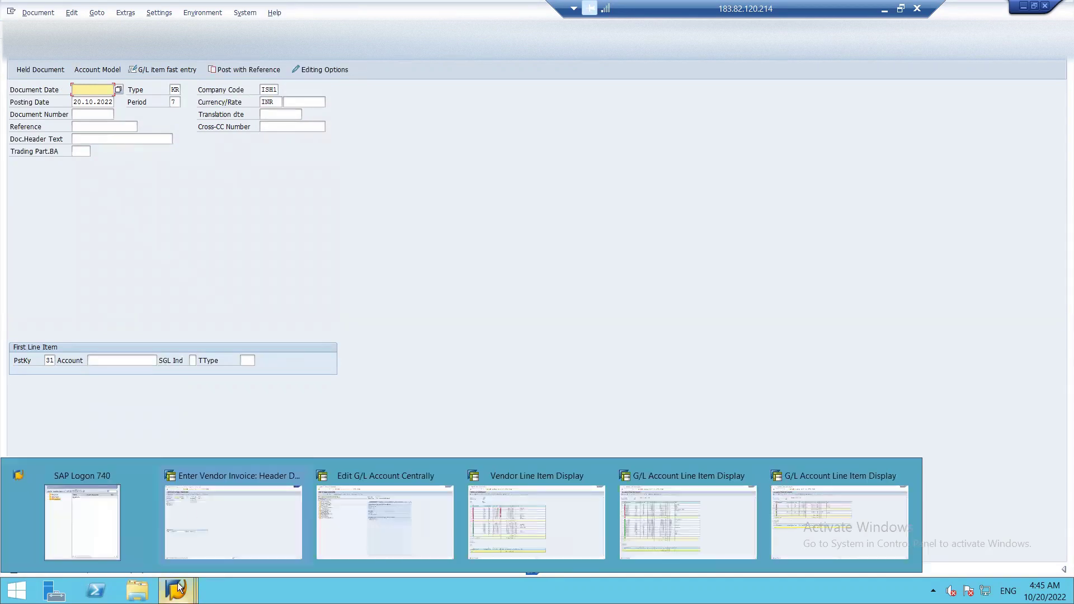
{"action": "left_click", "coordinate": [884, 9]}
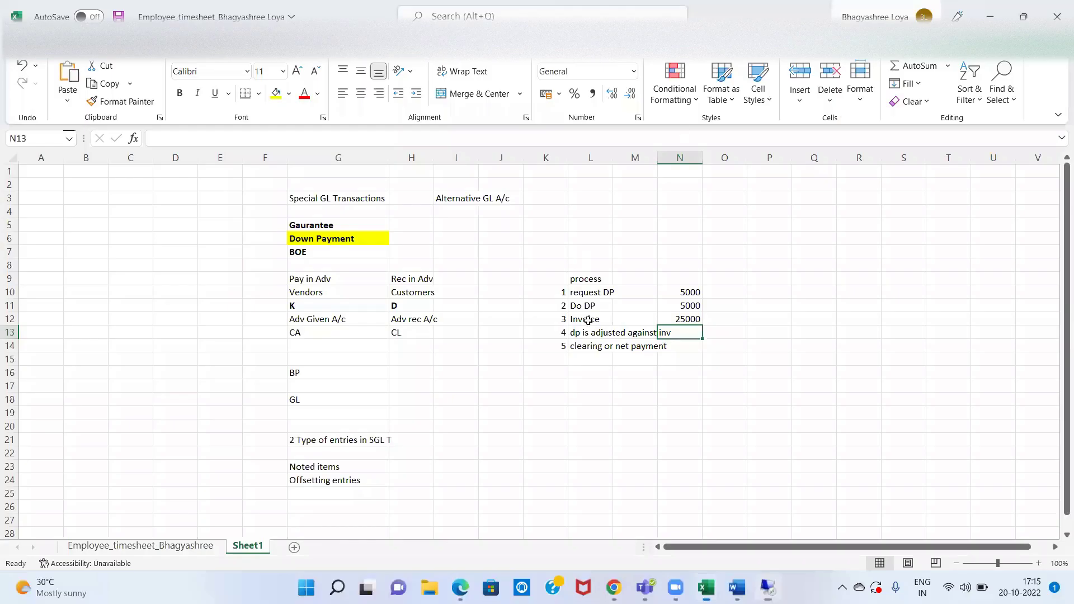
{"action": "left_click", "coordinate": [587, 335]}
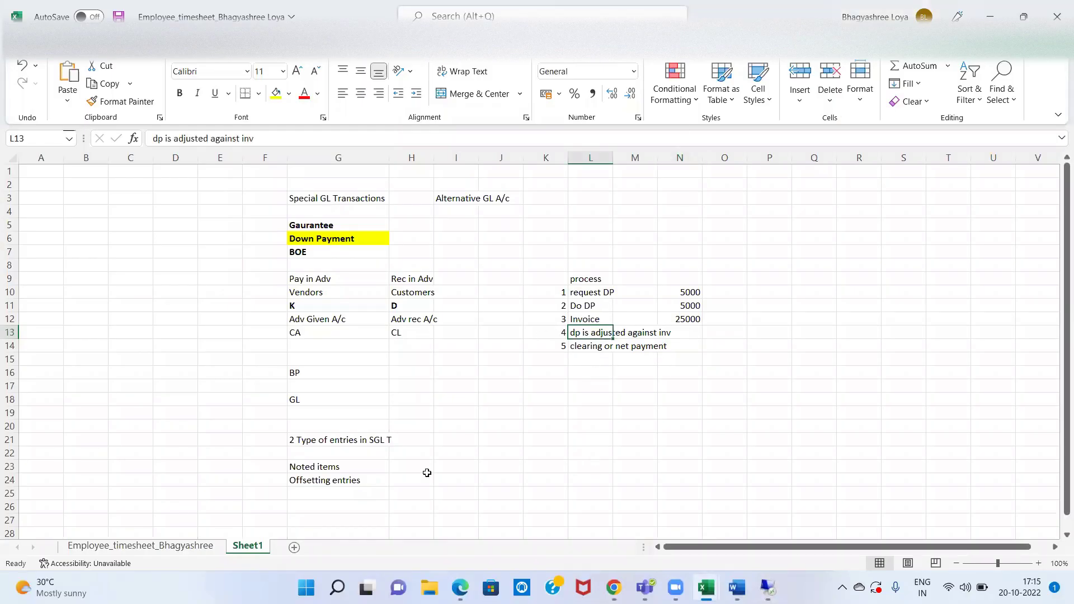
{"action": "left_click", "coordinate": [767, 587]}
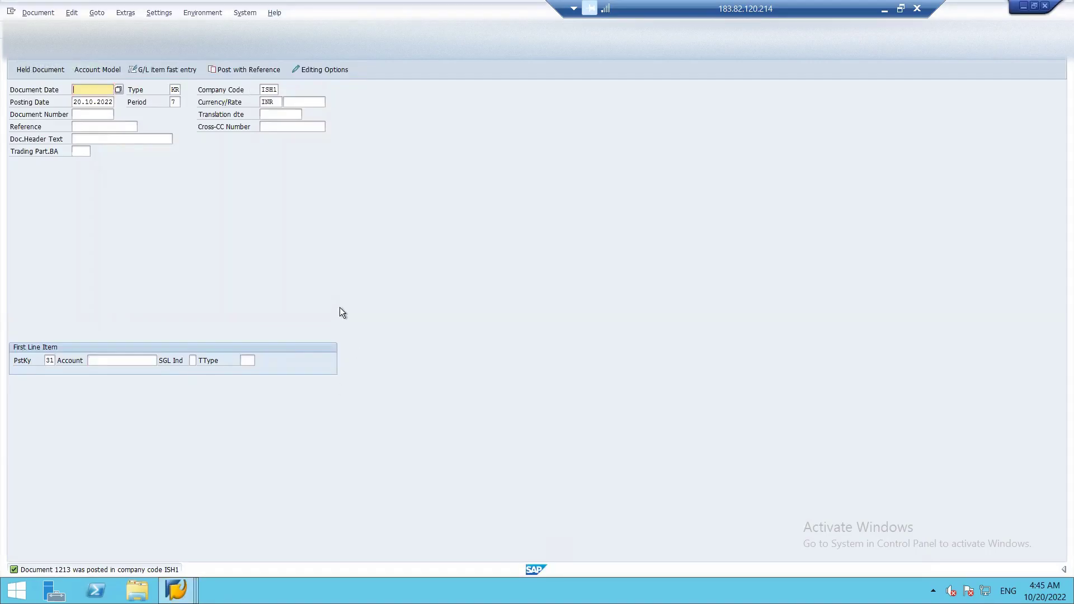
Exit the vendor invoice entry without saving and open the vendor down payment clearing transaction F-54.
{"action": "key", "text": "F3"}
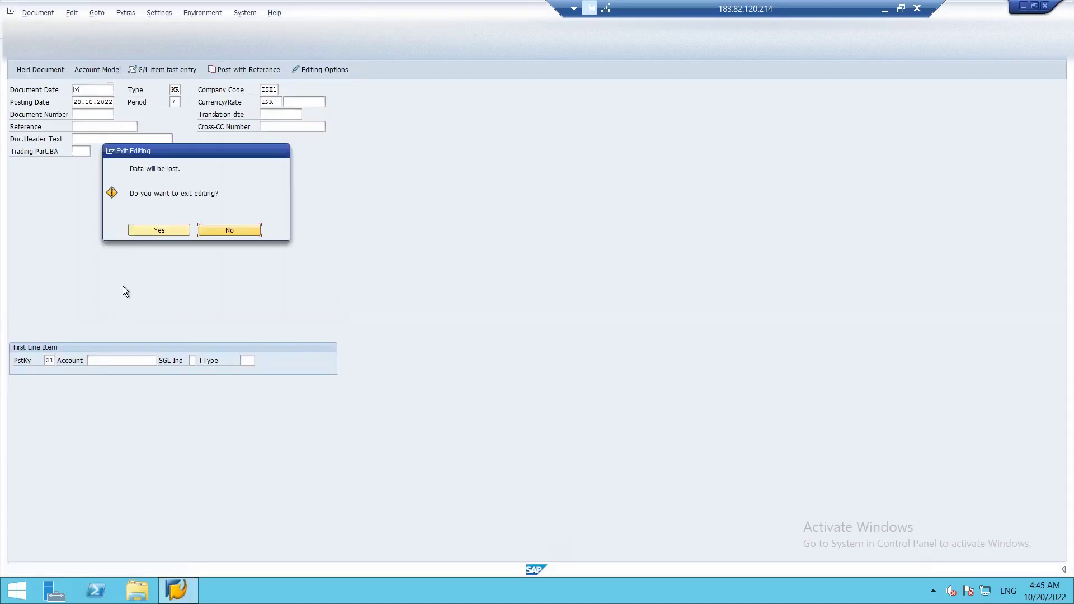
{"action": "left_click", "coordinate": [161, 230]}
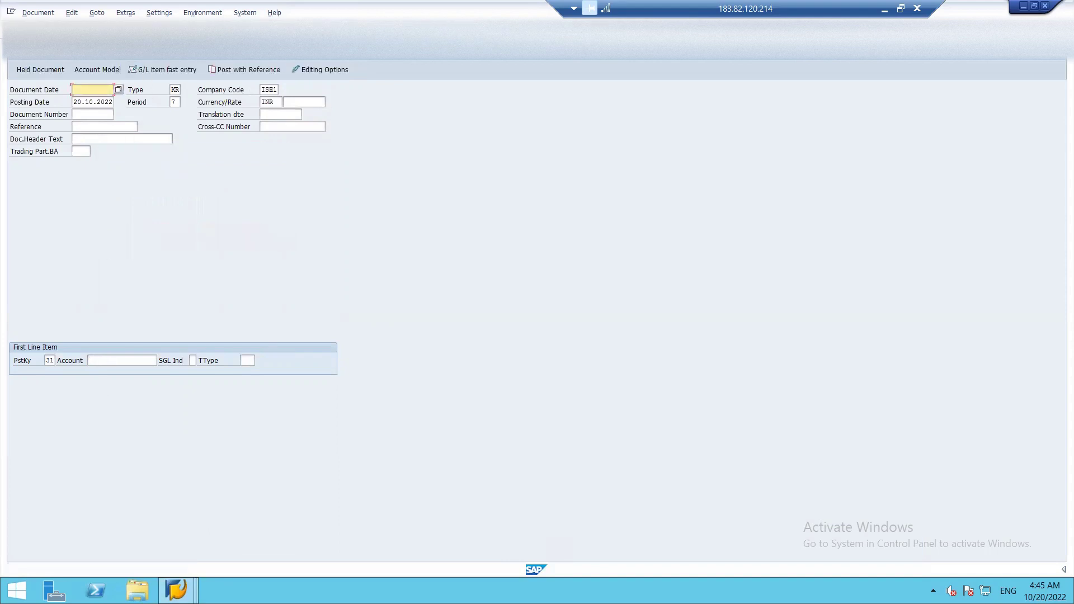
{"action": "key", "text": "F3"}
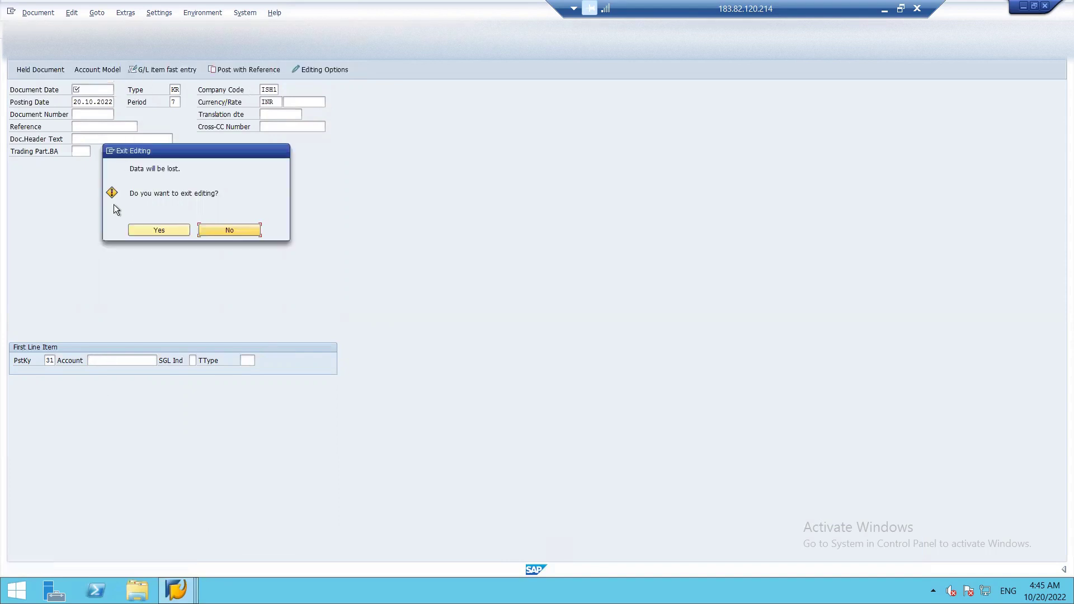
{"action": "left_click", "coordinate": [134, 228]}
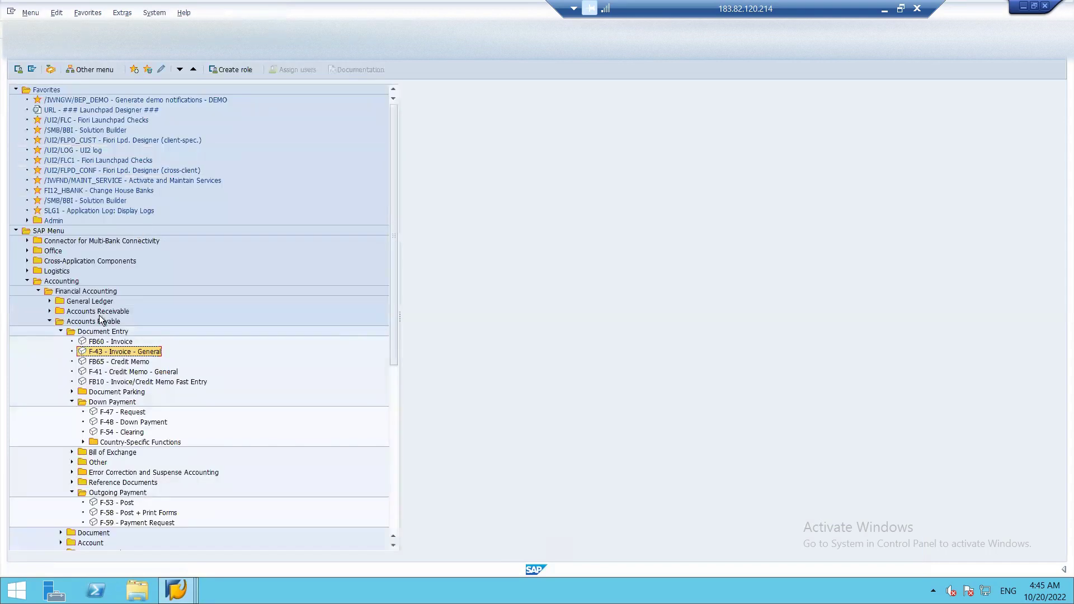
{"action": "double_click", "coordinate": [112, 432]}
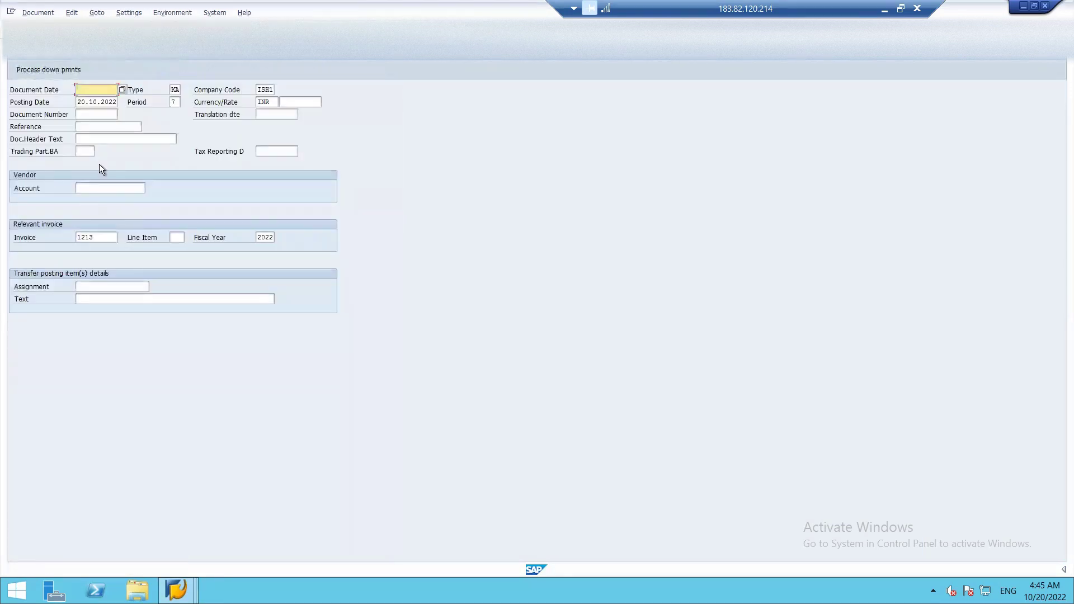
Fill the down payment clearing header with document date 20.10.2022, reference dp clear and vendor ABC.
{"action": "type", "text": "20.10.2022"}
{"action": "left_click", "coordinate": [96, 126]}
{"action": "type", "text": "dp clear"}
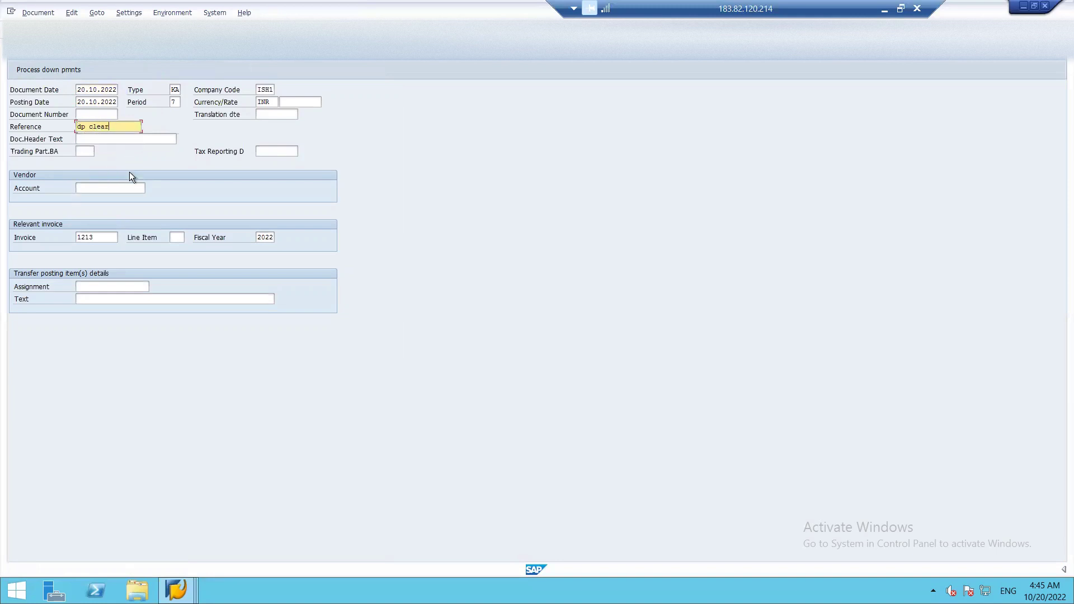
{"action": "left_click", "coordinate": [116, 189]}
{"action": "type", "text": "800"}
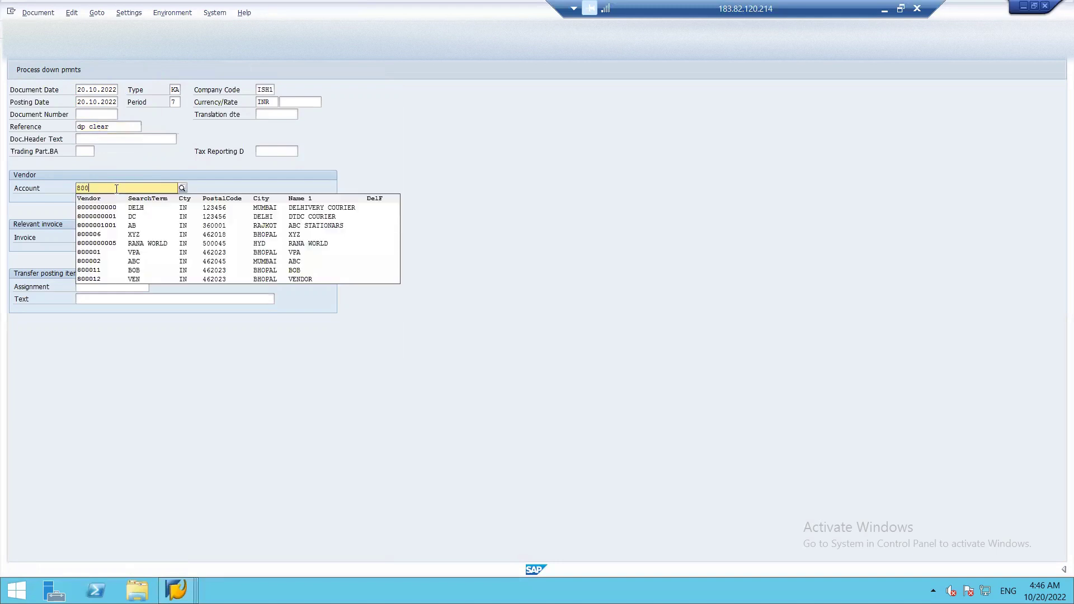
{"action": "left_click", "coordinate": [100, 261]}
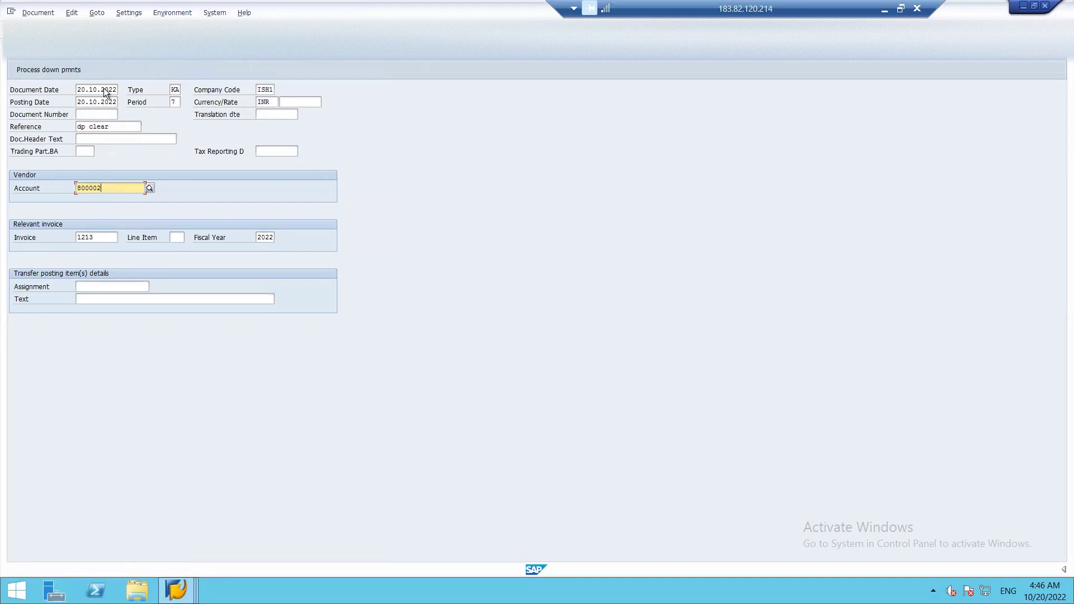
Switch to the line item display of G/L account 8502, refresh it to check the posted invoice, and return to the clearing entry.
{"action": "left_click", "coordinate": [72, 70]}
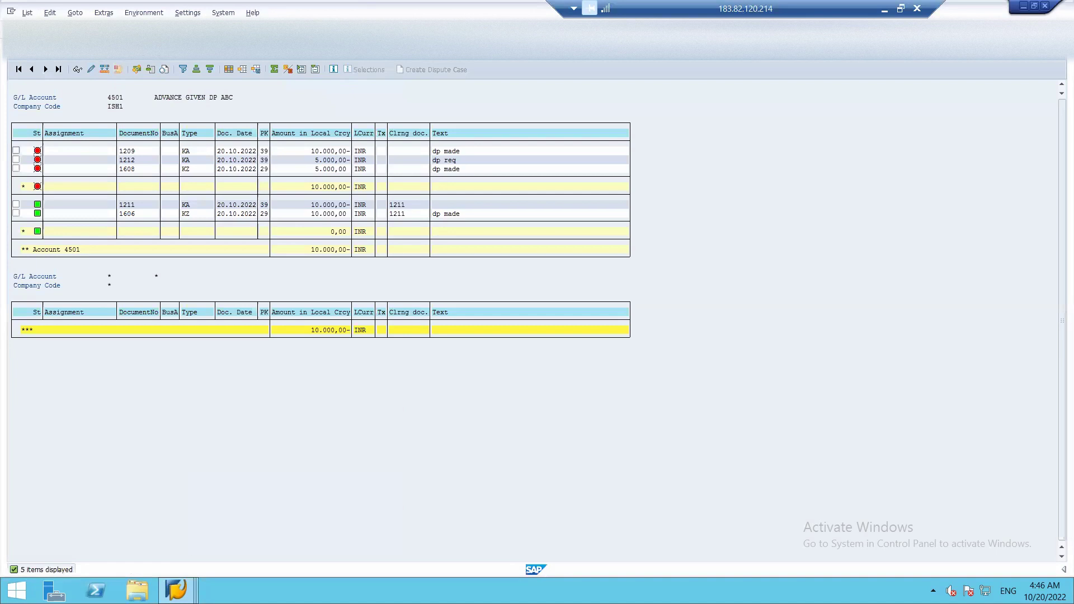
{"action": "key", "text": "alt+Tab"}
{"action": "mouse_move", "coordinate": [176, 590]}
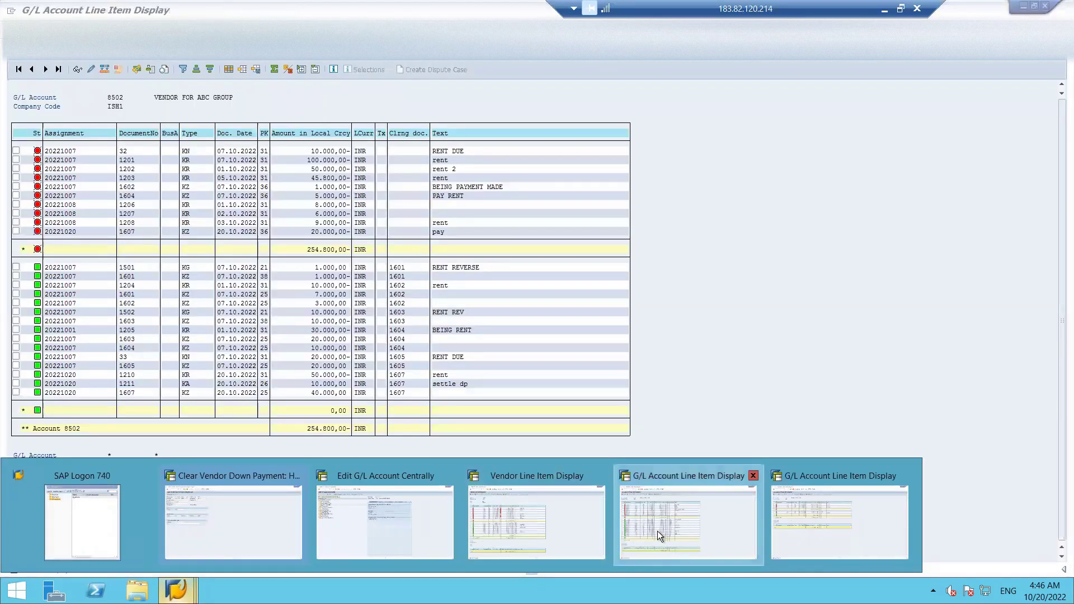
{"action": "left_click", "coordinate": [657, 531]}
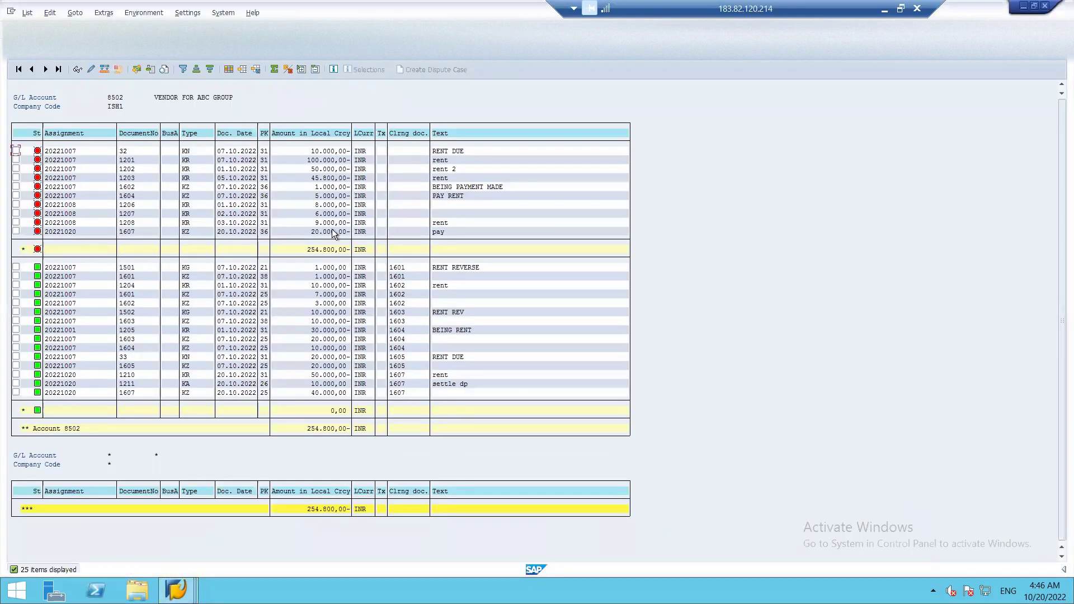
{"action": "left_click", "coordinate": [27, 12]}
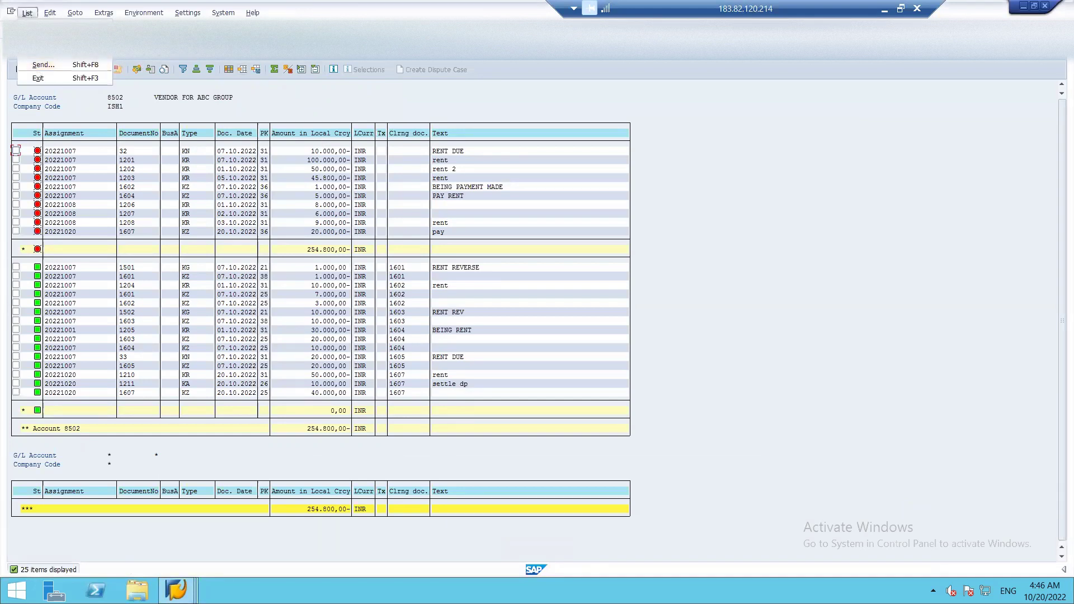
{"action": "key", "text": "Escape"}
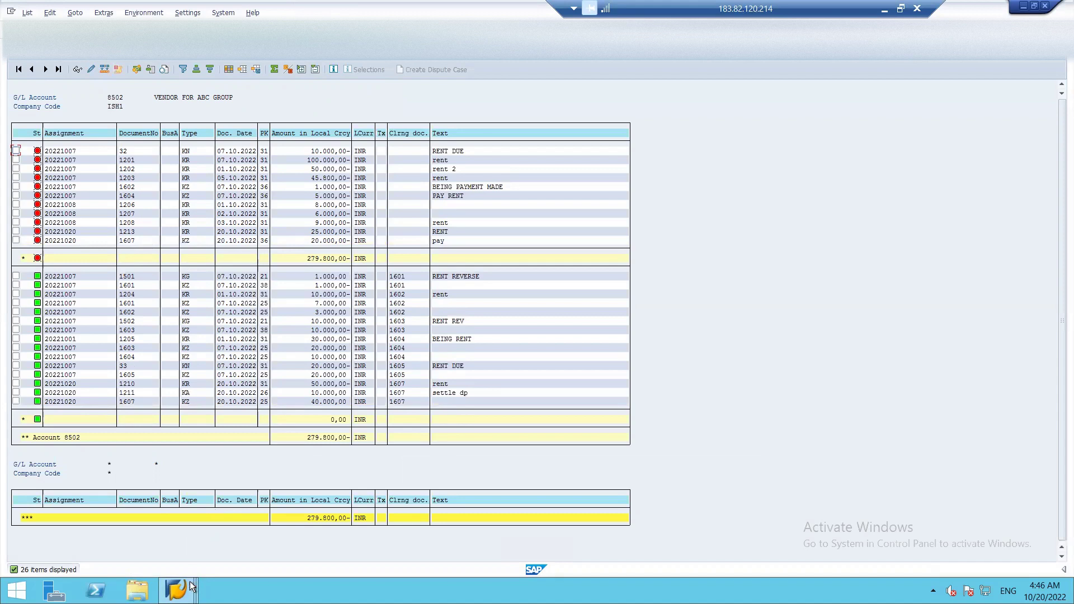
{"action": "mouse_move", "coordinate": [190, 581]}
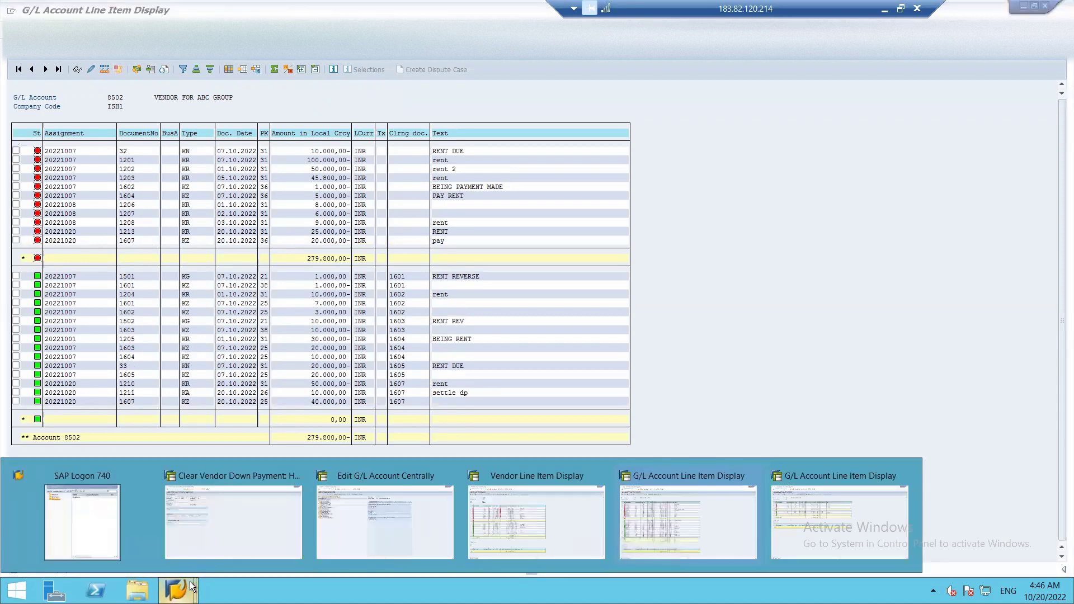
{"action": "left_click", "coordinate": [207, 546]}
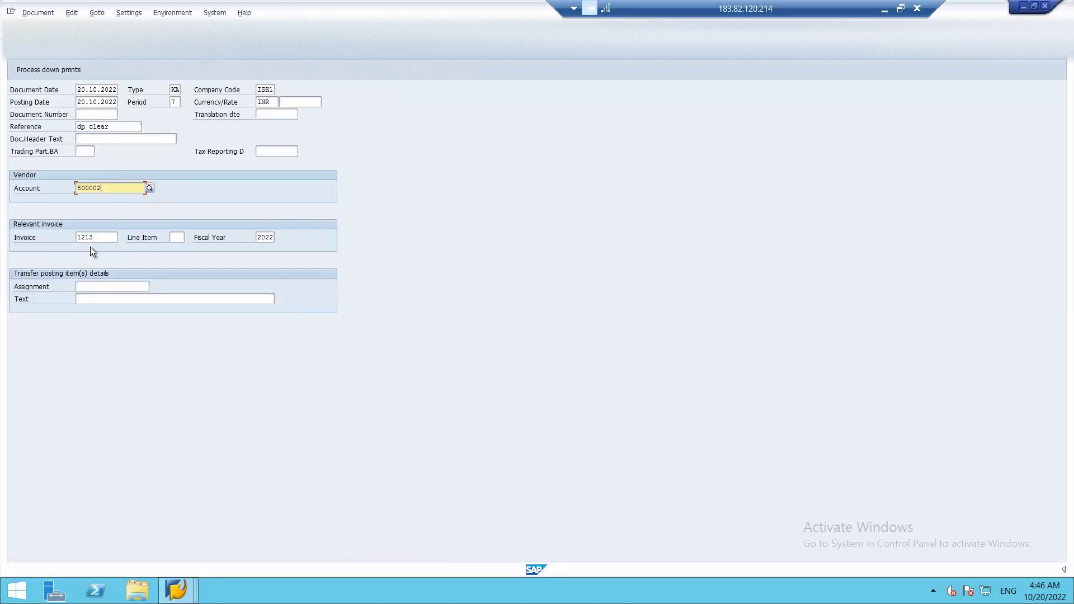
Process the vendor's down payments for invoice 1213, select down payment document 1608, and simulate the clearing.
{"action": "left_click", "coordinate": [68, 69]}
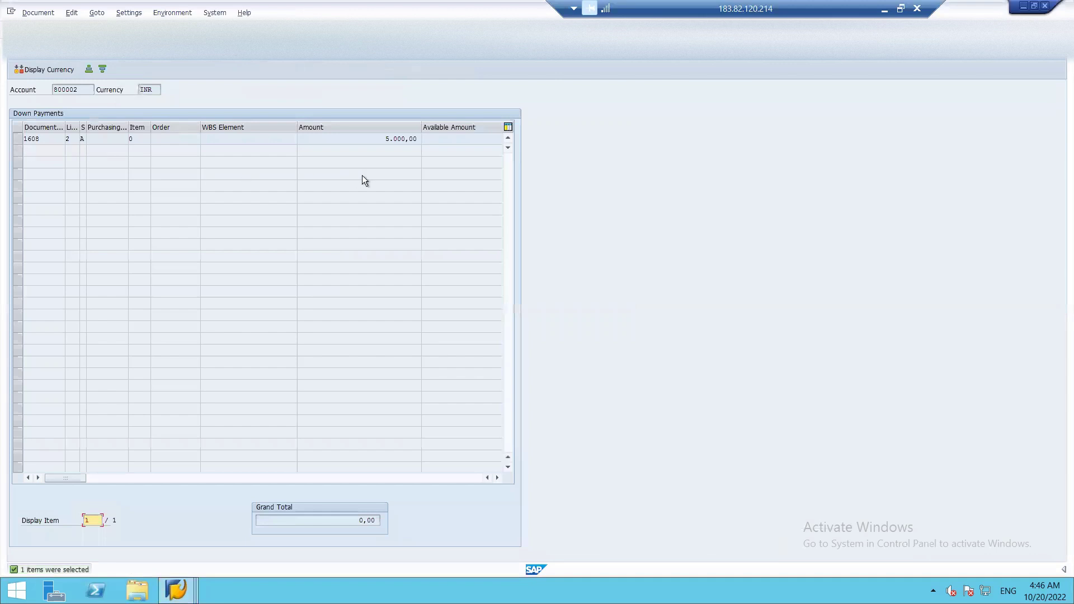
{"action": "left_click", "coordinate": [18, 138]}
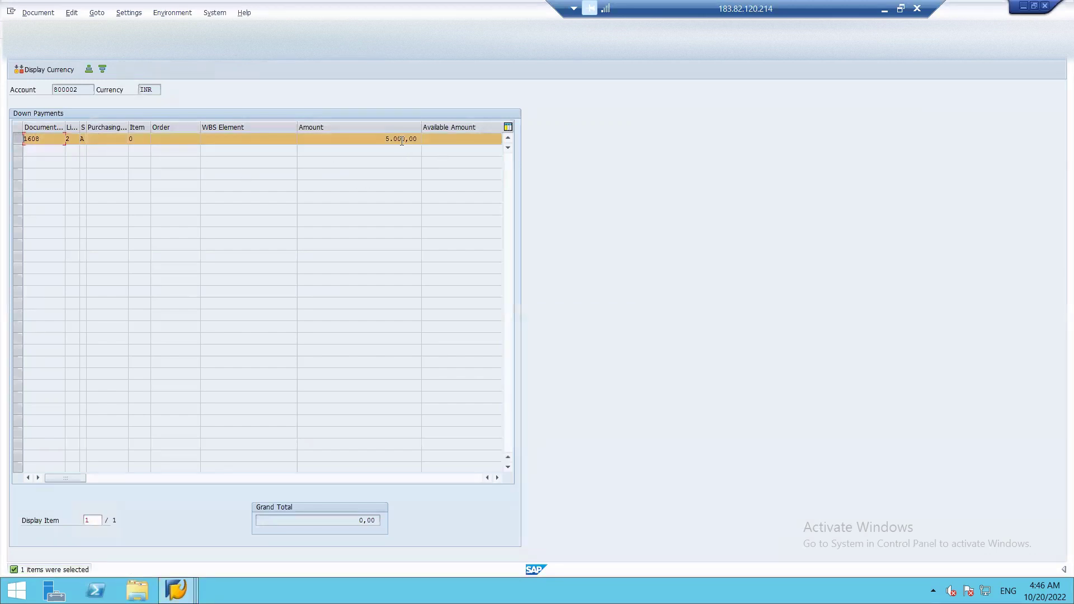
{"action": "left_click", "coordinate": [43, 12]}
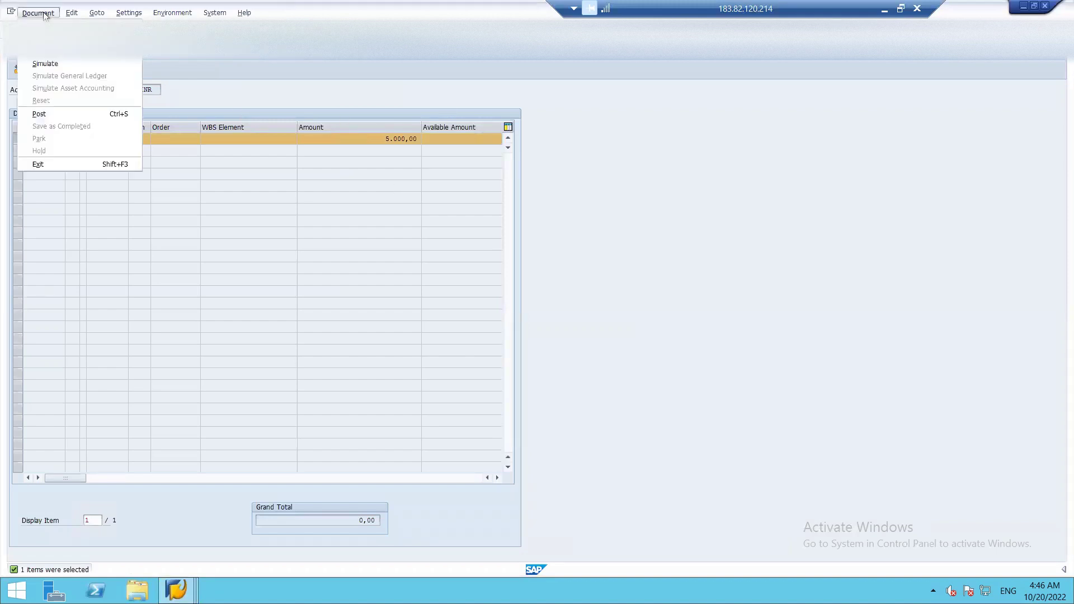
{"action": "left_click", "coordinate": [49, 65]}
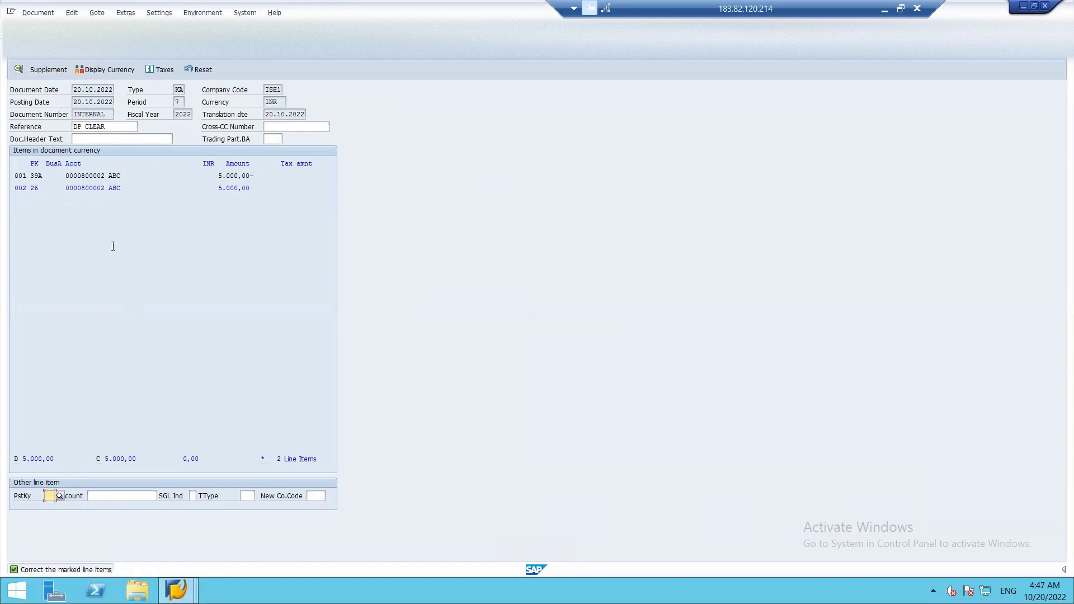
Enter the text dp clear in the posting key 26 vendor item and post the clearing document.
{"action": "double_click", "coordinate": [98, 188]}
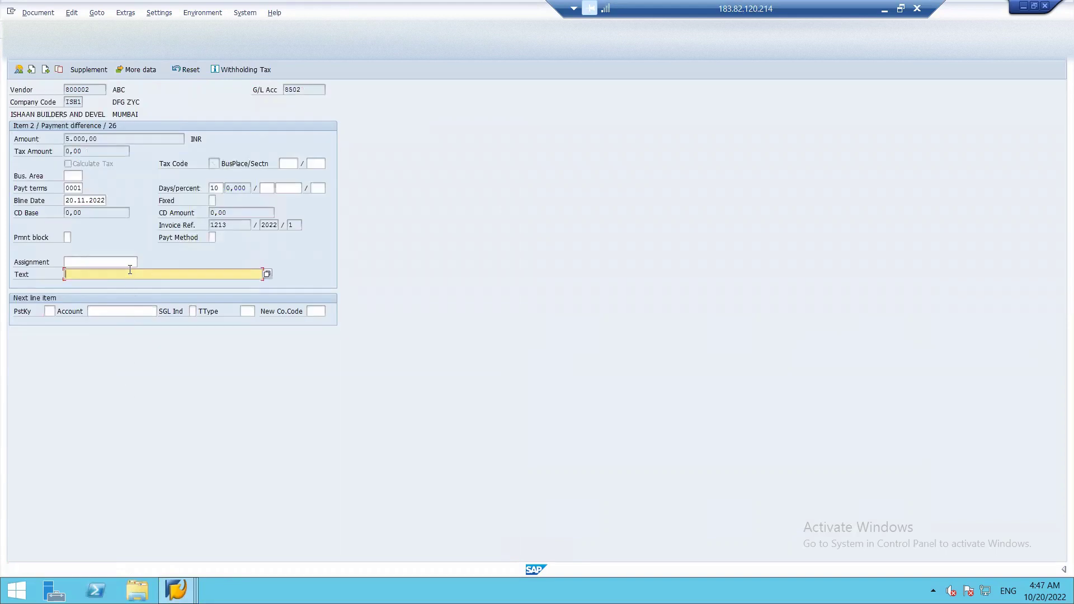
{"action": "type", "text": "dp"}
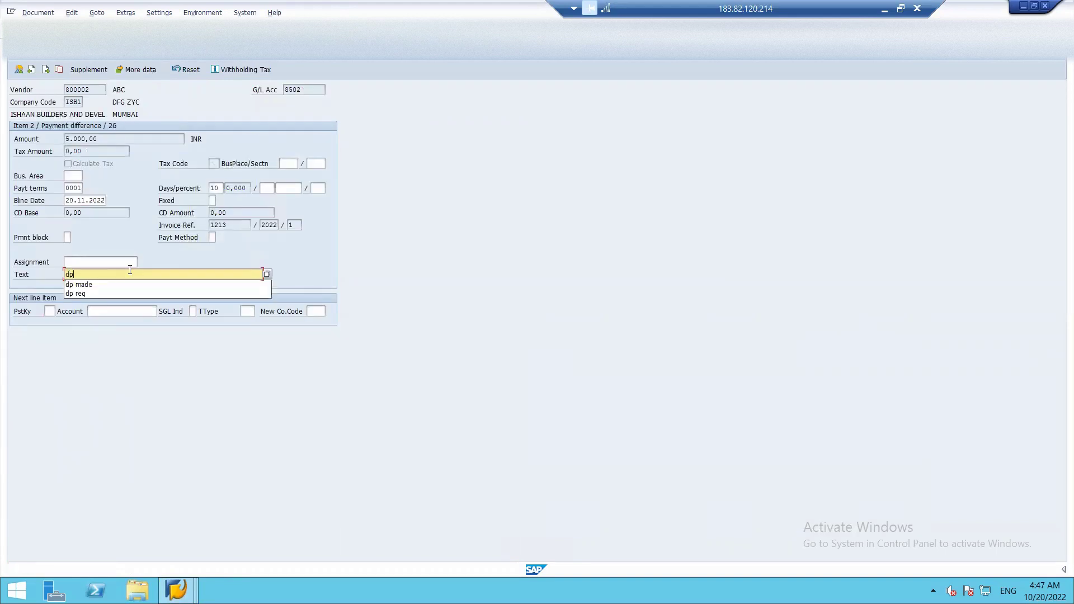
{"action": "type", "text": " clear"}
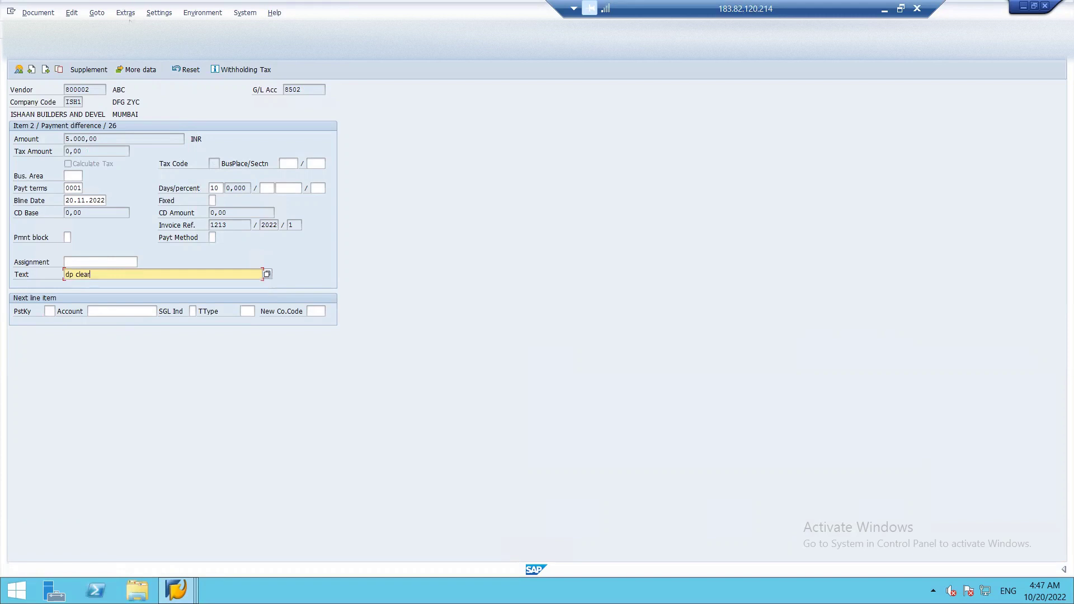
{"action": "key", "text": "Return"}
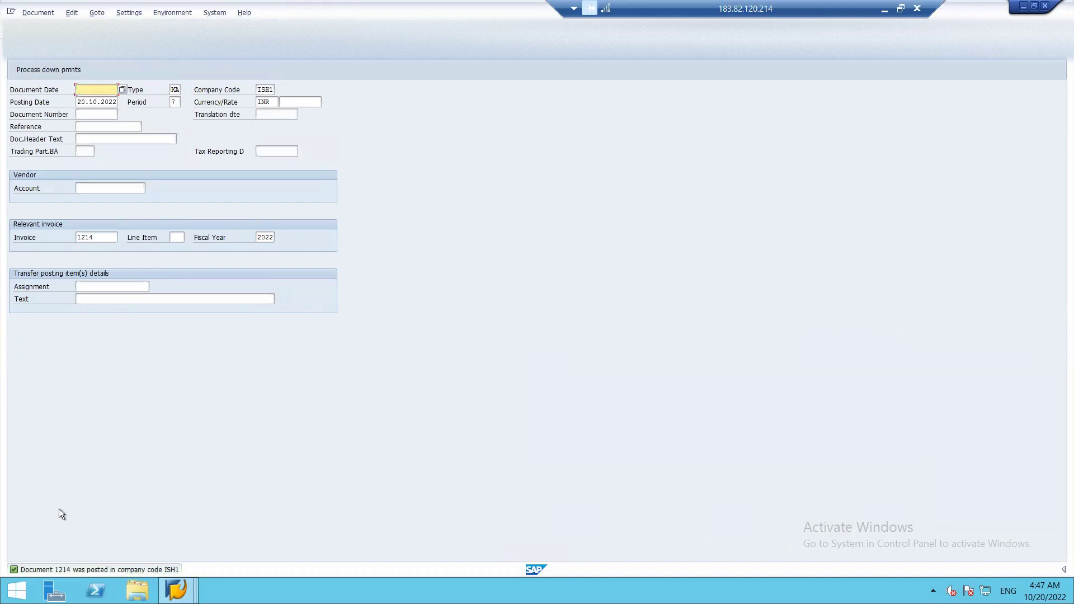
Switch to the line item display of G/L account 8502 and refresh it to check the down payment clearing entry.
{"action": "left_click", "coordinate": [176, 590]}
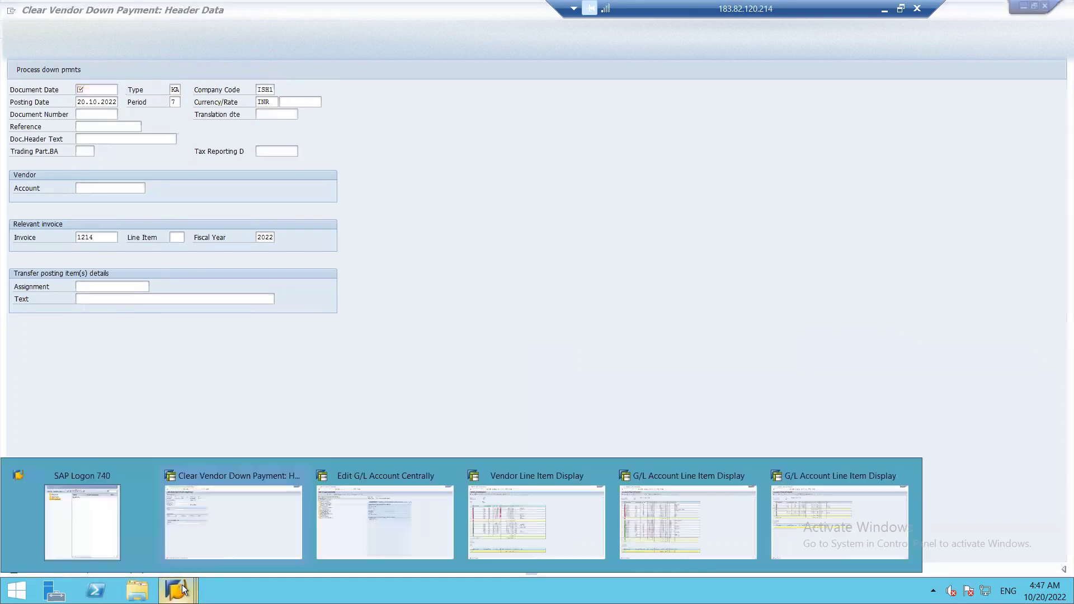
{"action": "left_click", "coordinate": [659, 548]}
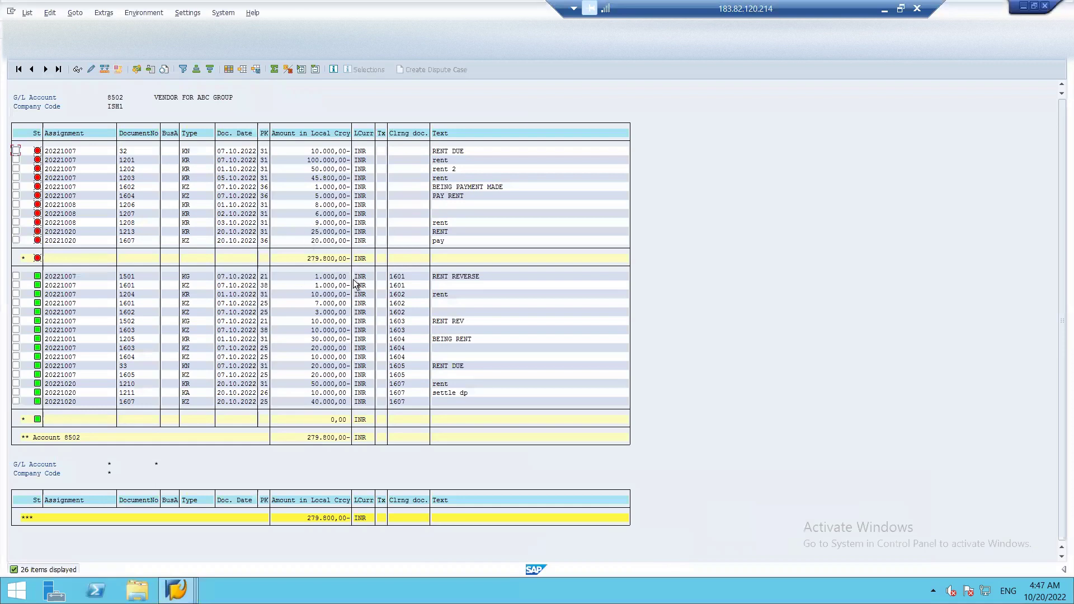
{"action": "left_click", "coordinate": [25, 15]}
{"action": "key", "text": "Escape"}
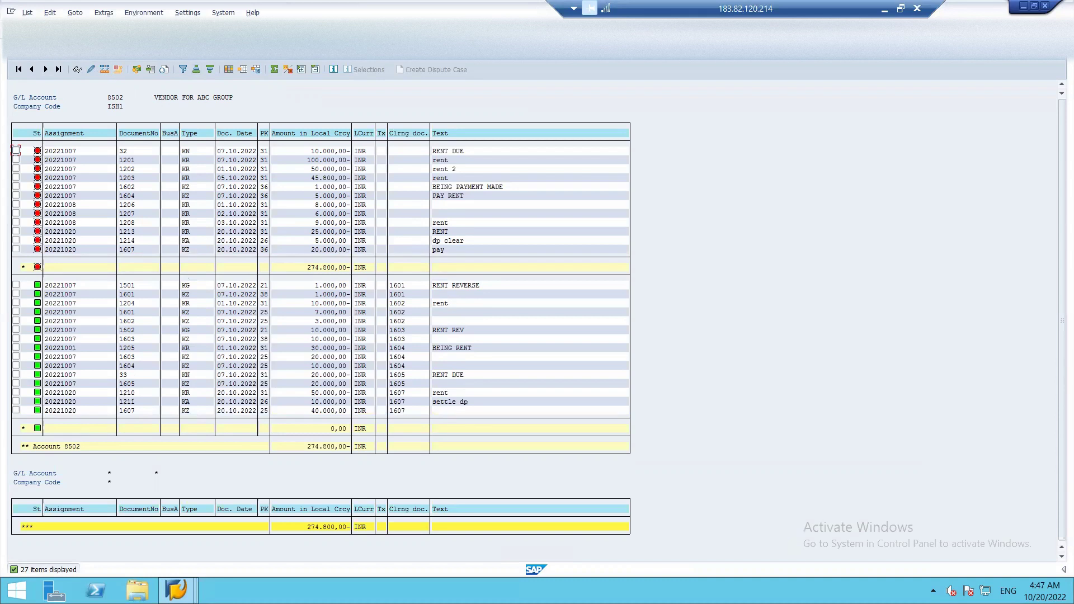
Exit the G/L line item report and open the Accounts Payable outgoing payment transaction F-53.
{"action": "key", "text": "F3"}
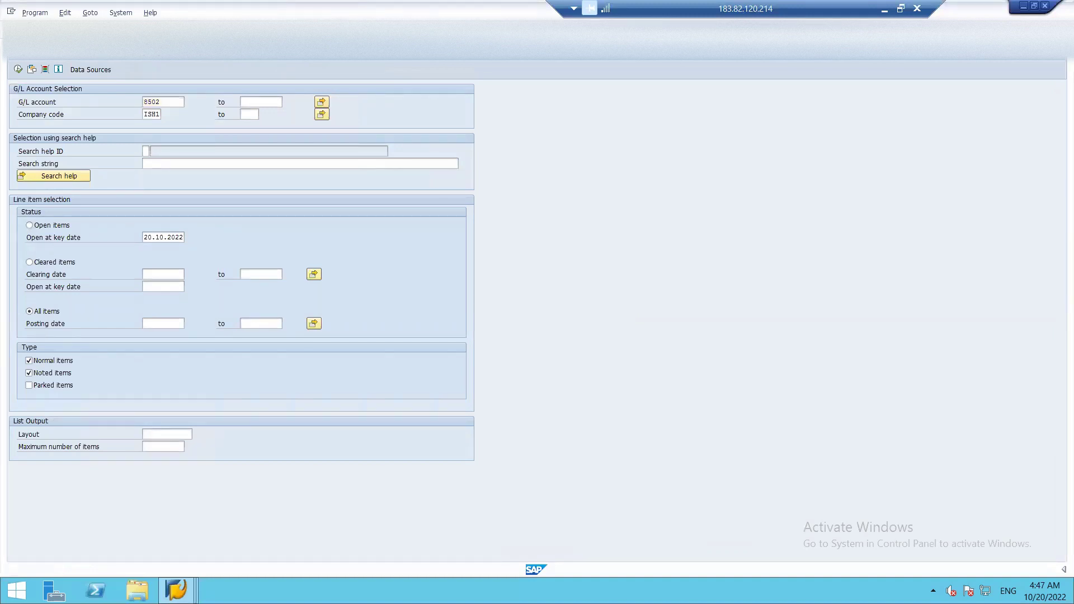
{"action": "key", "text": "F3"}
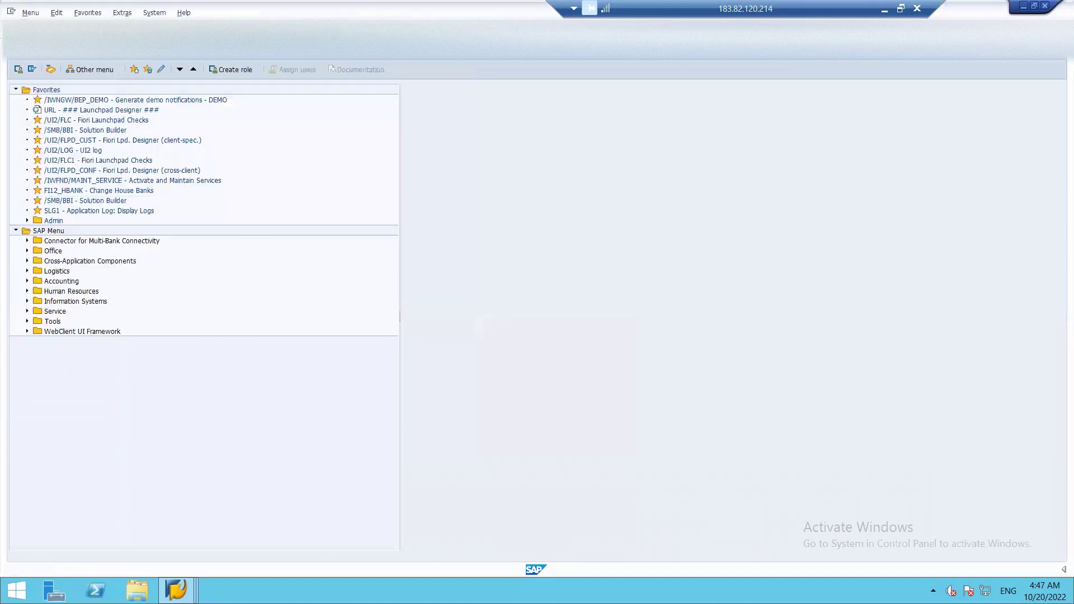
{"action": "left_click", "coordinate": [28, 281]}
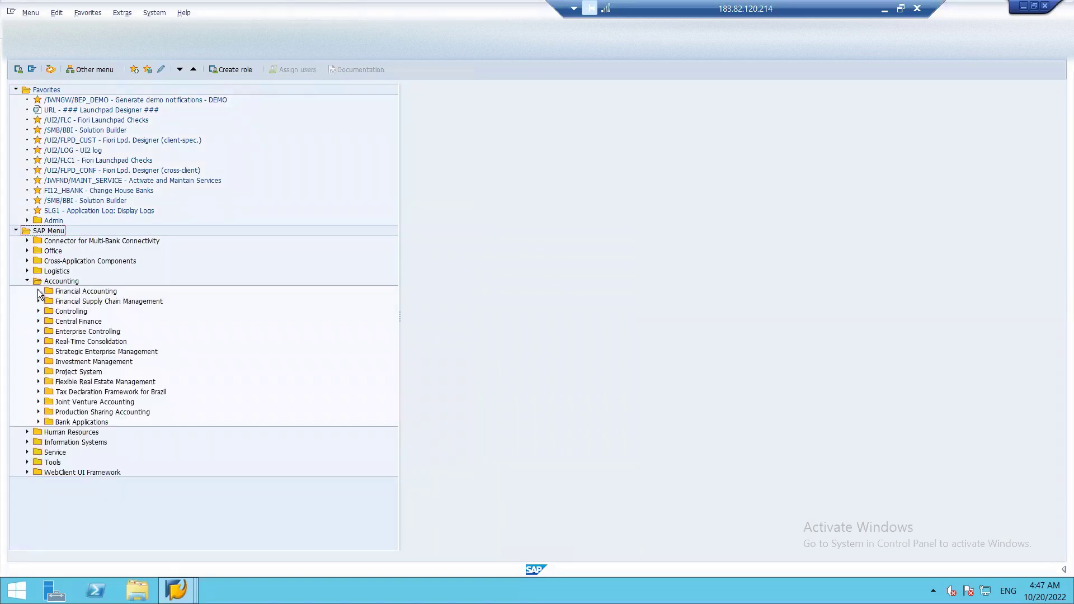
{"action": "left_click", "coordinate": [38, 290]}
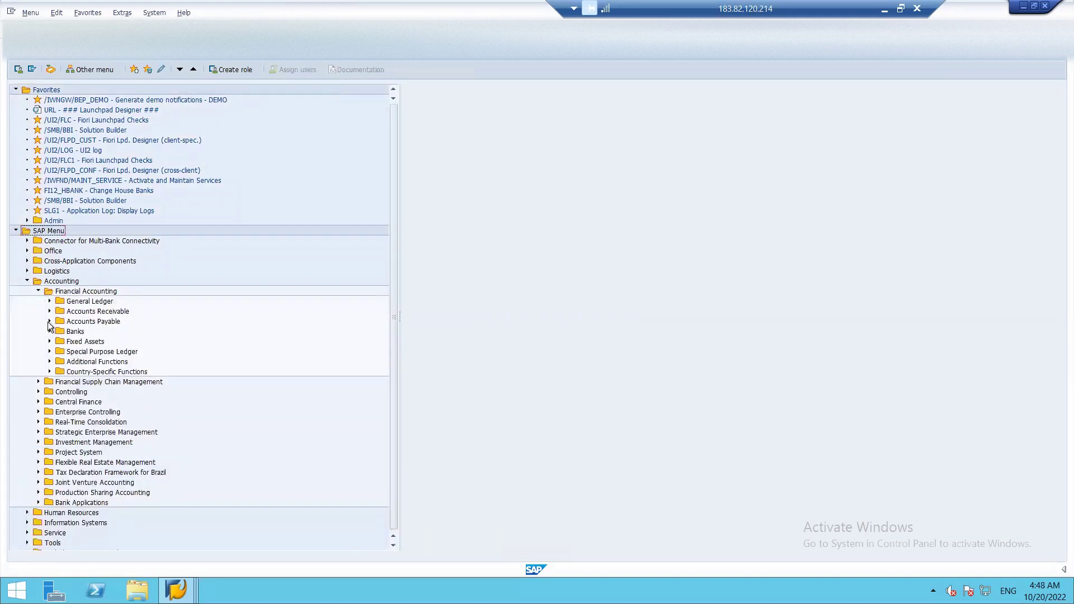
{"action": "left_click", "coordinate": [49, 322]}
{"action": "left_click", "coordinate": [61, 331]}
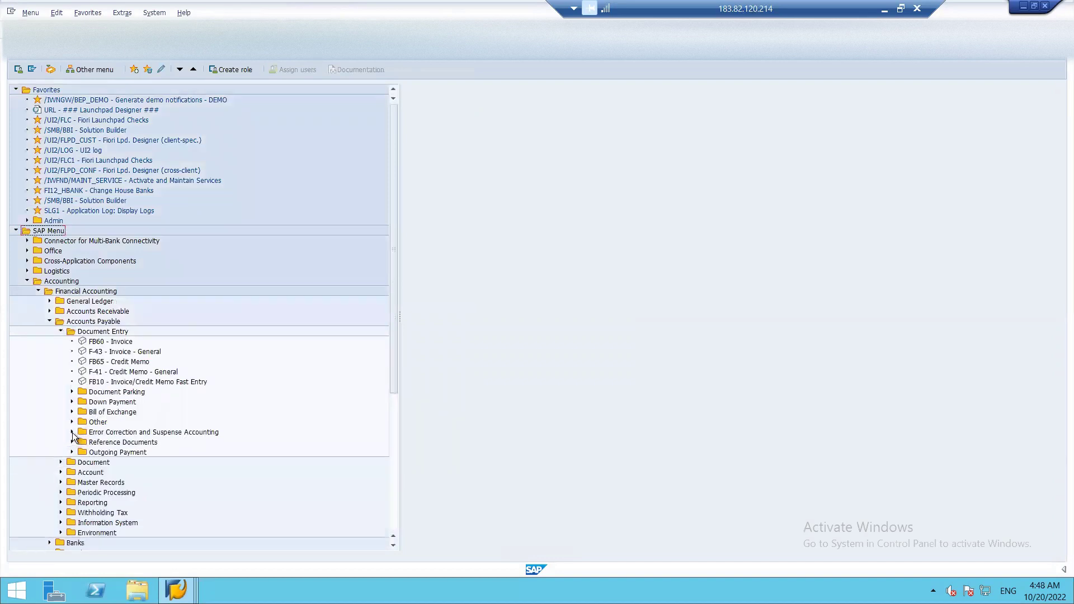
{"action": "left_click", "coordinate": [72, 452]}
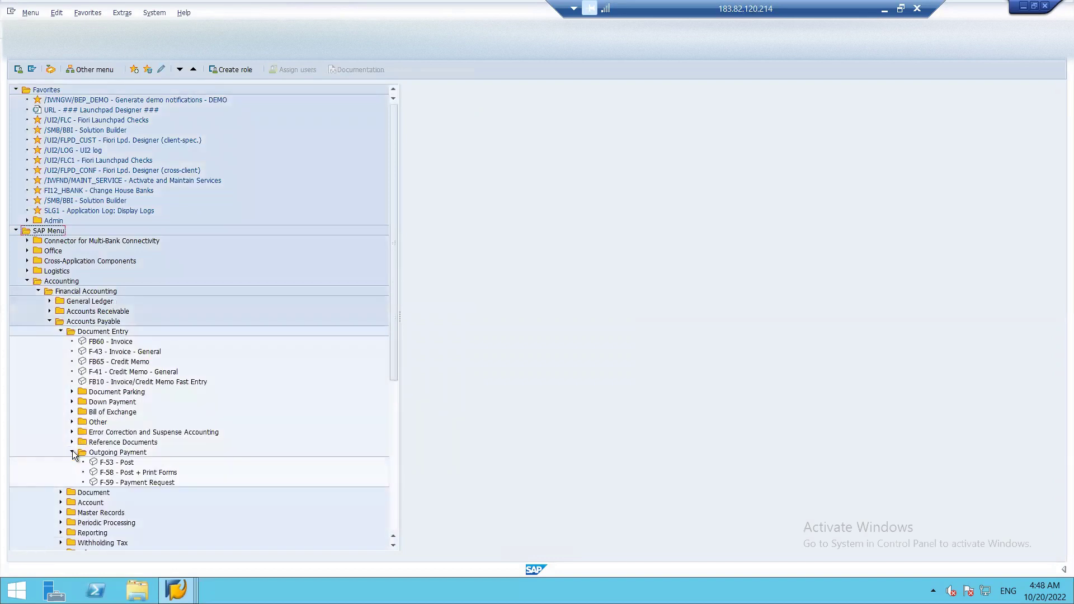
{"action": "double_click", "coordinate": [109, 463]}
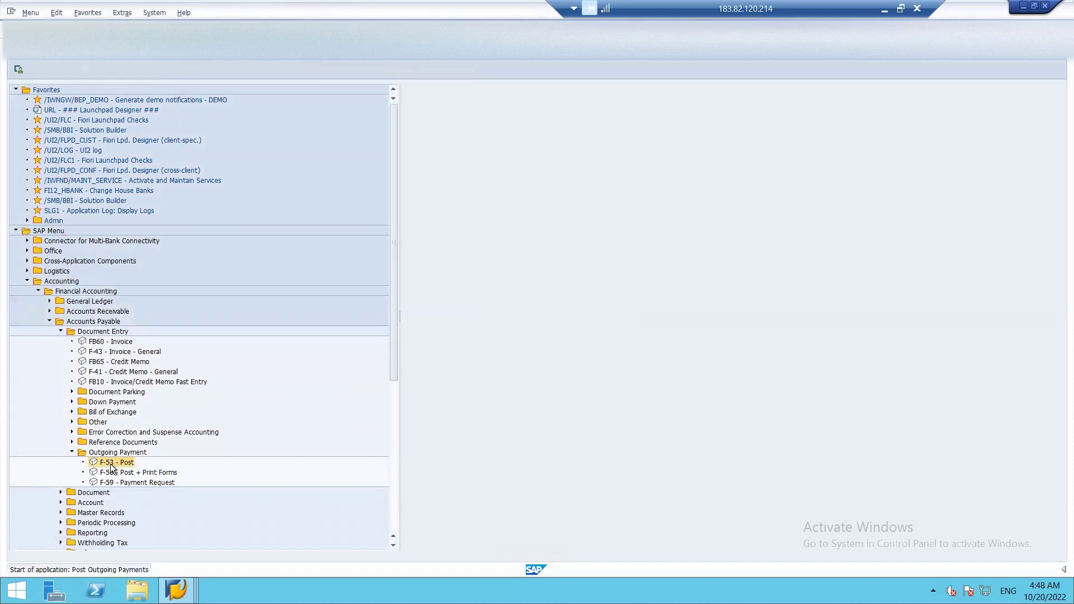
Fill the outgoing payment header with document date 20.10.2022 and reference pay.
{"action": "type", "text": "20"}
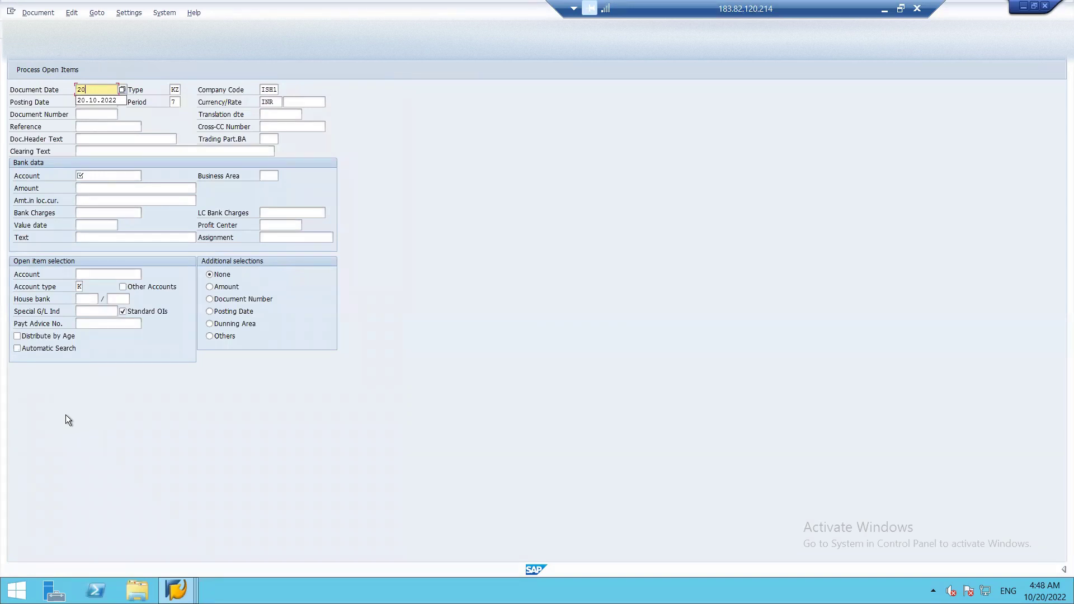
{"action": "type", "text": ".10.2"}
{"action": "key", "text": "Down"}
{"action": "key", "text": "Return"}
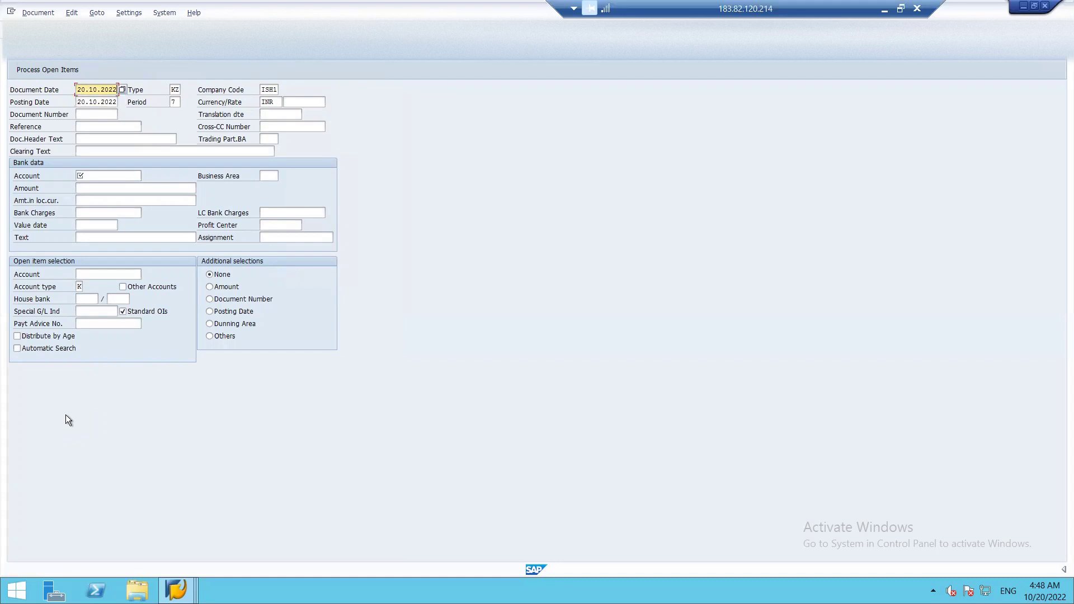
{"action": "left_click", "coordinate": [88, 123]}
{"action": "type", "text": "pay"}
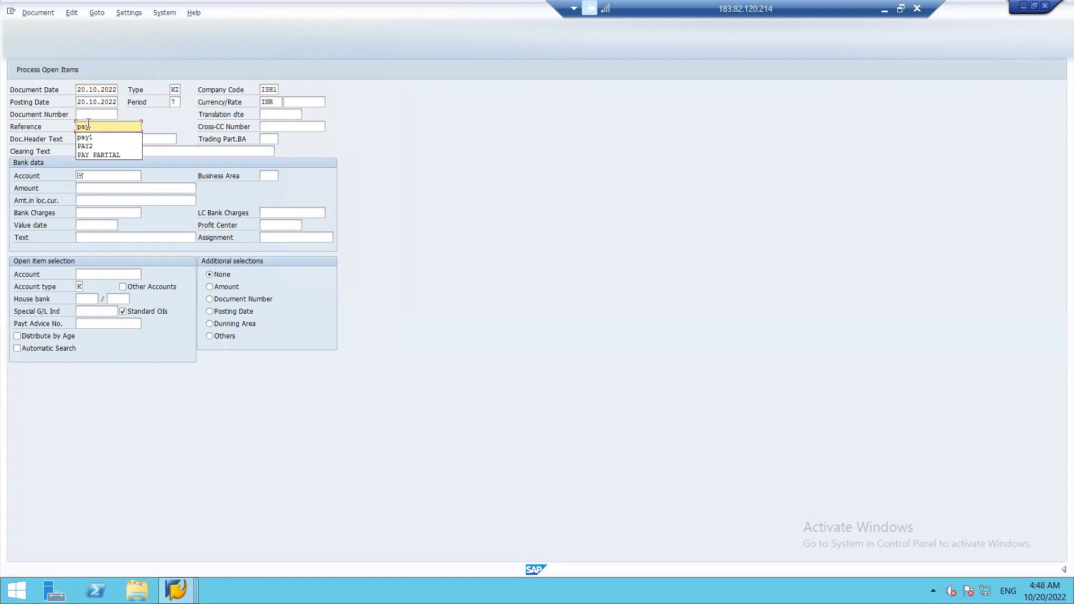
Look up the G/L accounts for the bank data and choose 4602, HSBC BANK, as the account.
{"action": "left_click", "coordinate": [99, 178]}
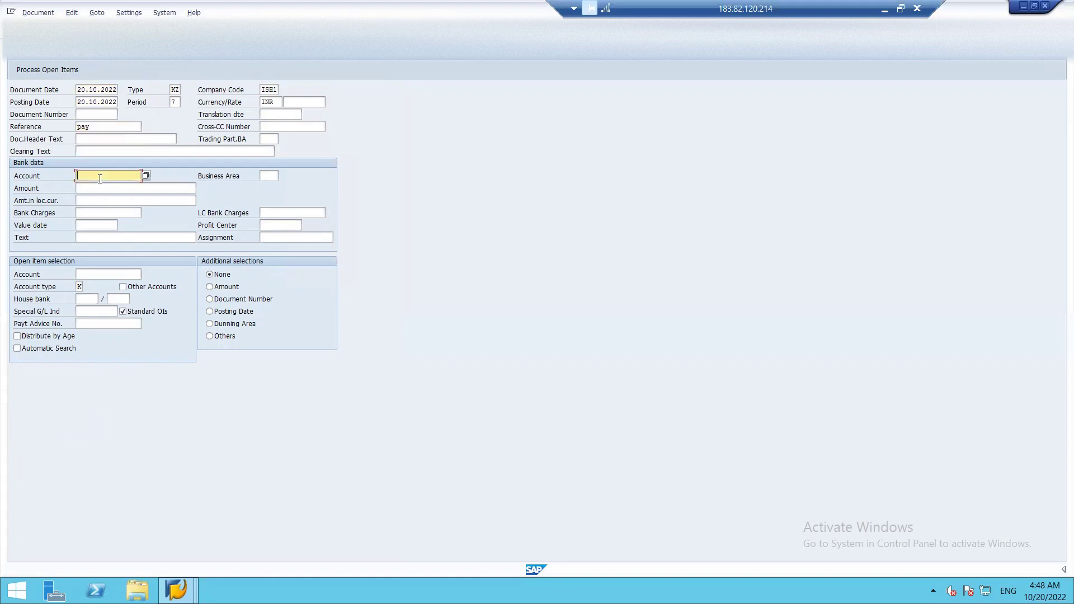
{"action": "left_click", "coordinate": [144, 175]}
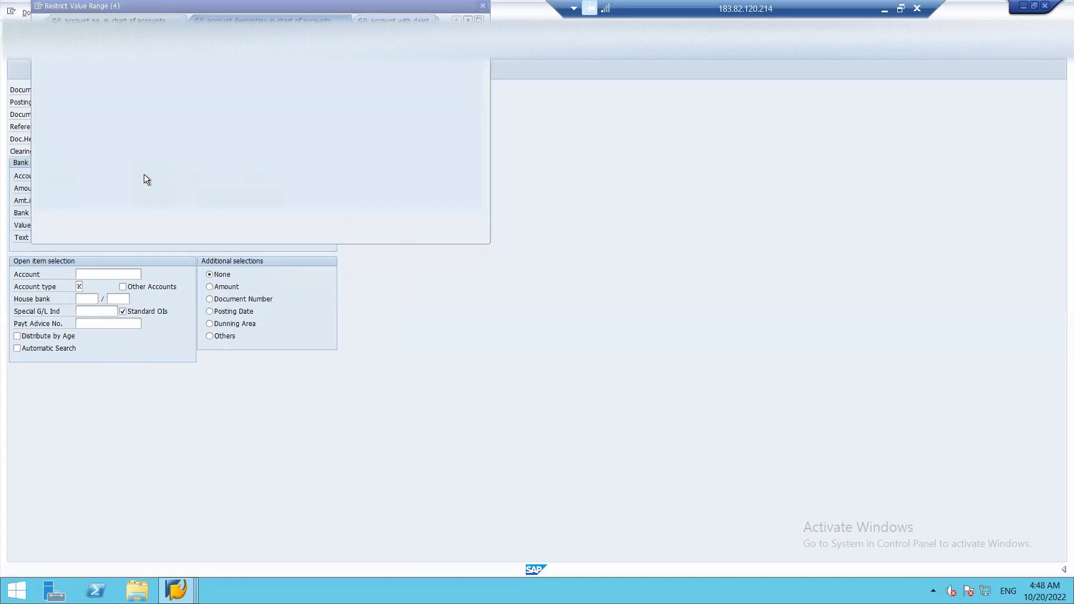
{"action": "key", "text": "Return"}
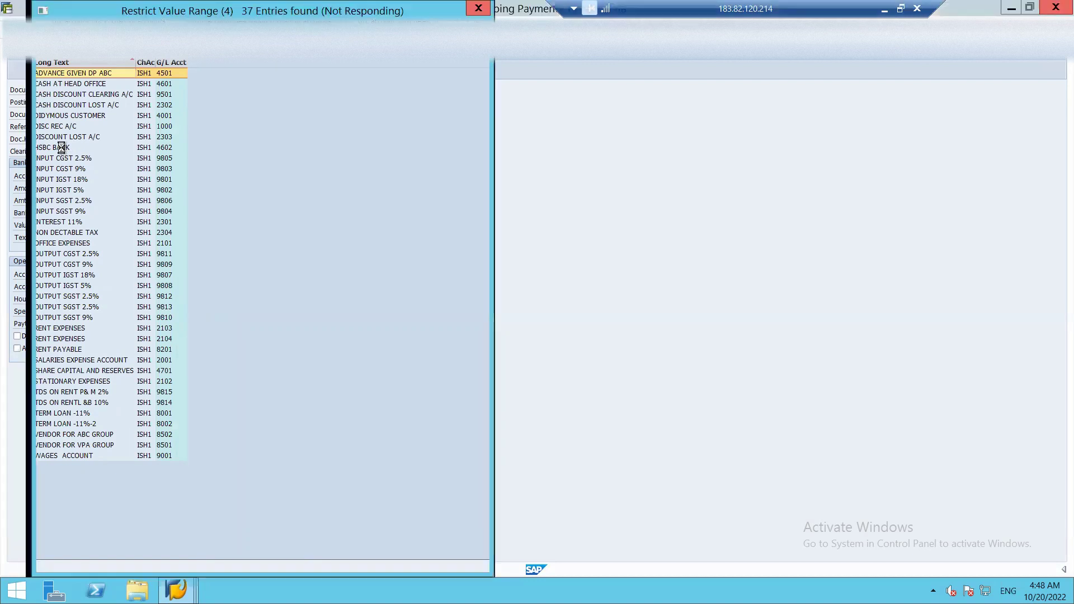
{"action": "double_click", "coordinate": [62, 146]}
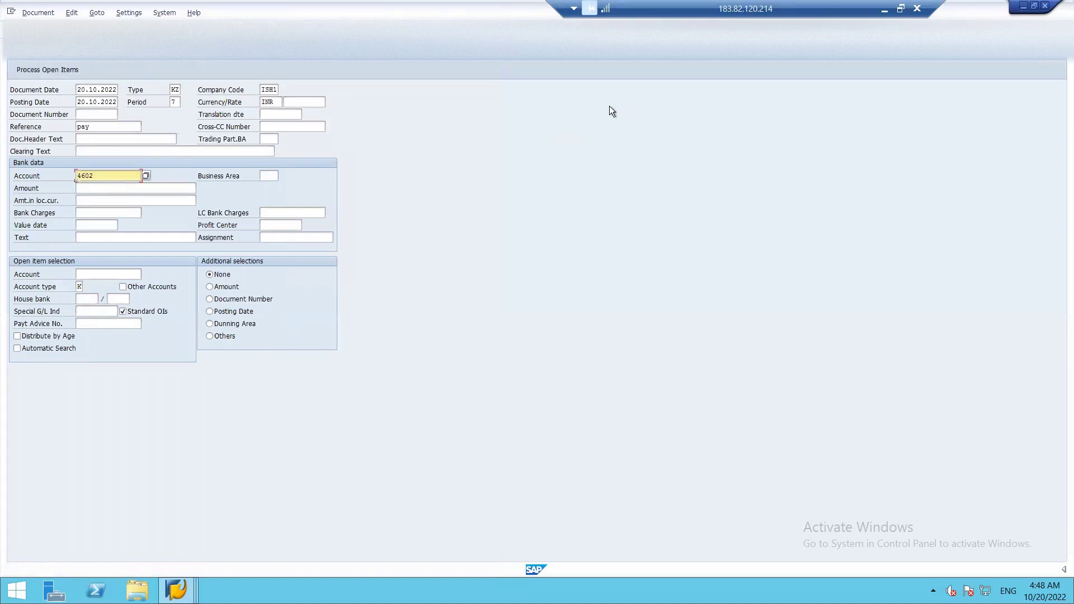
Set the outgoing payment amount in the bank data to 10000.
{"action": "left_click", "coordinate": [97, 193]}
{"action": "type", "text": "1000"}
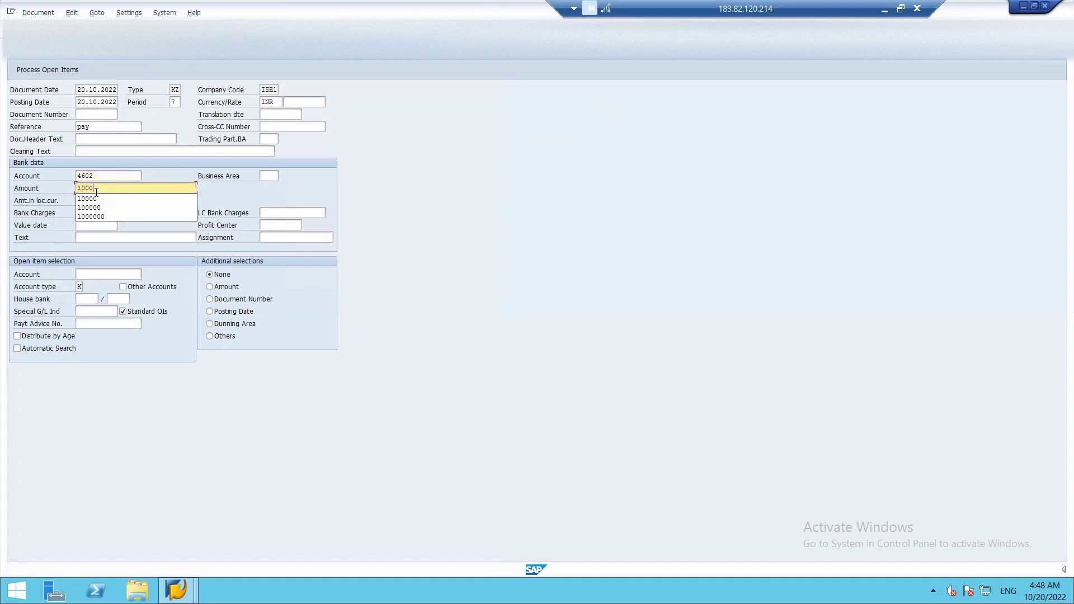
{"action": "type", "text": "0"}
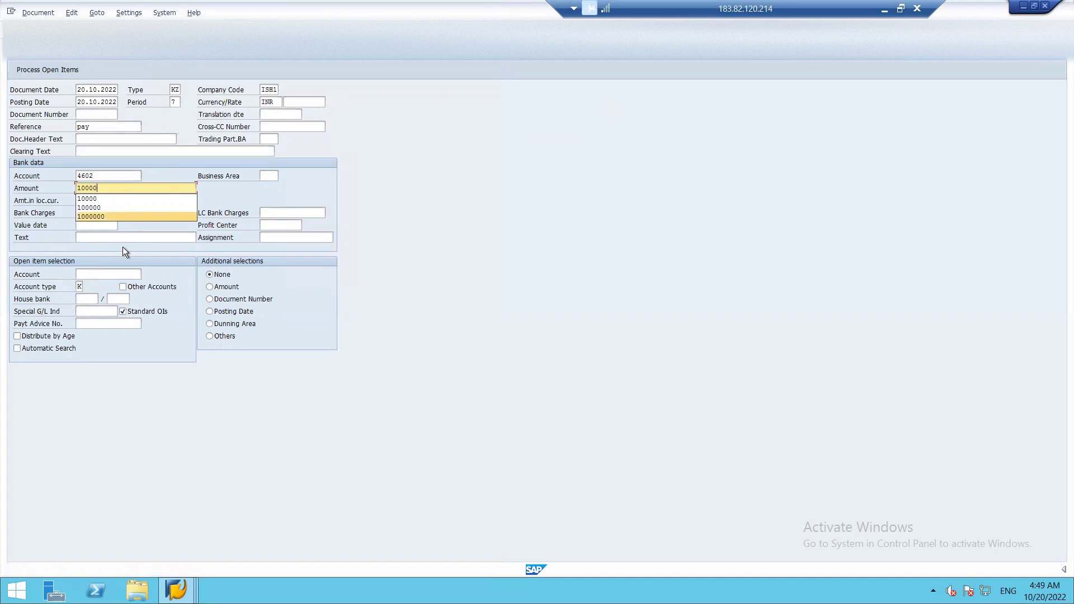
{"action": "key", "text": "Escape"}
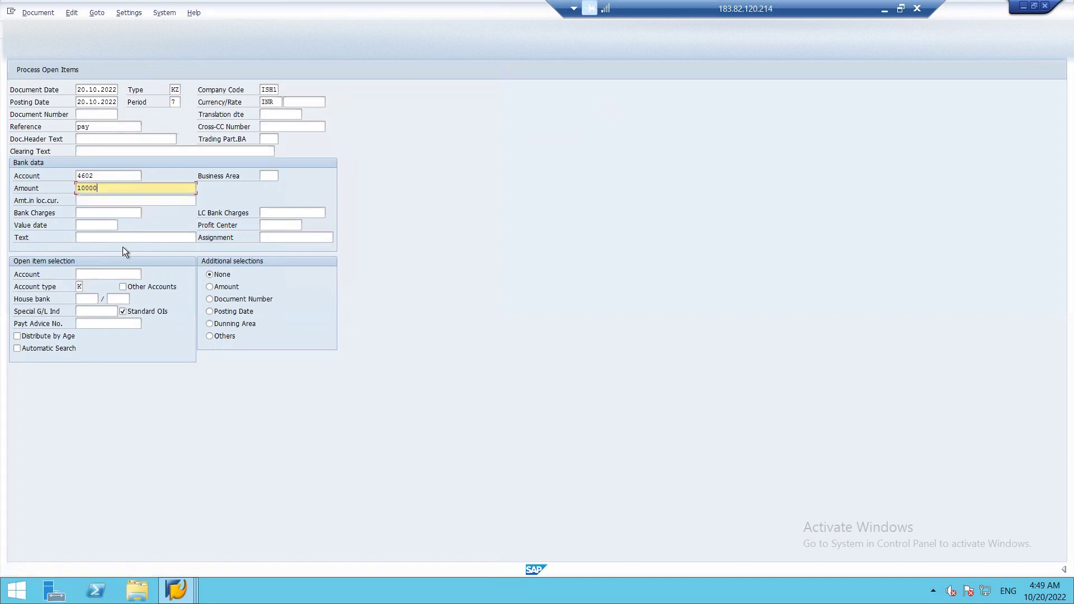
Select vendor ABC's account for open items, set the value date to 20.10.2022, and process the open items.
{"action": "left_click", "coordinate": [107, 273]}
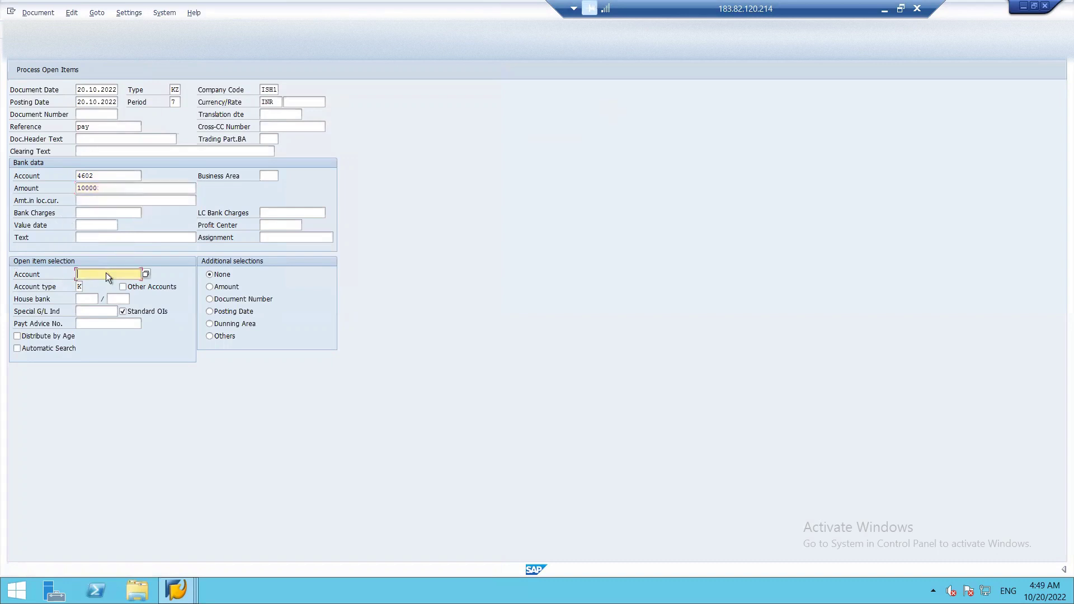
{"action": "type", "text": "800"}
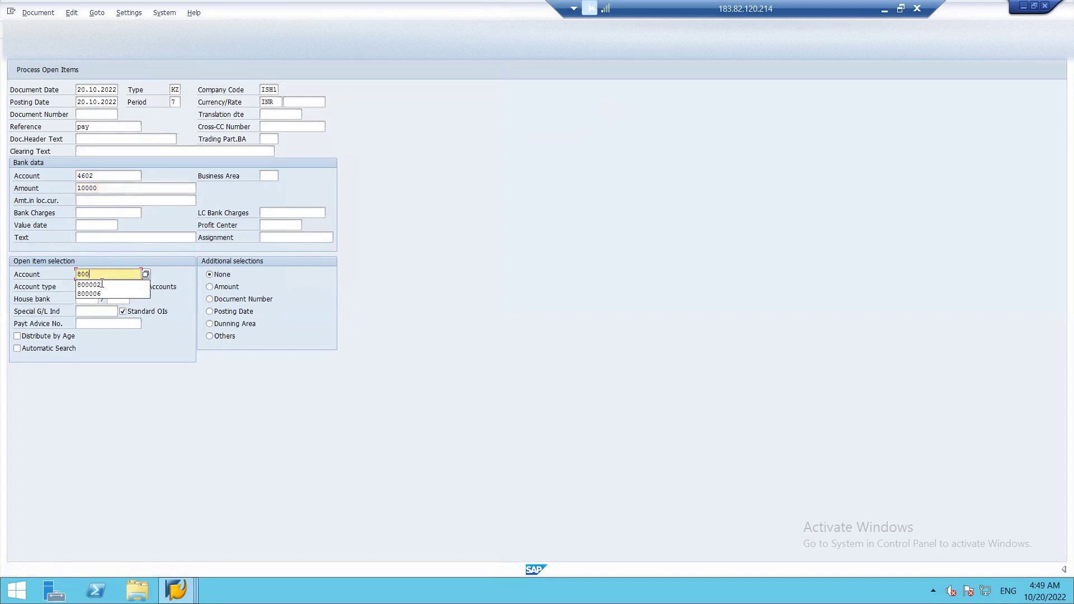
{"action": "left_click", "coordinate": [102, 284]}
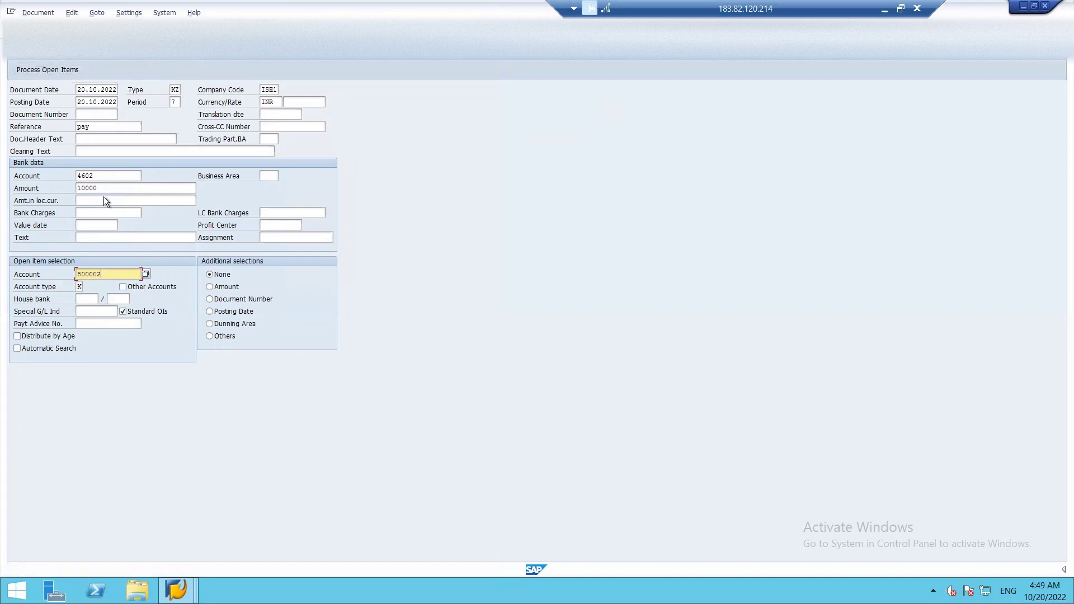
{"action": "left_click", "coordinate": [104, 229]}
{"action": "type", "text": "20.10.2022"}
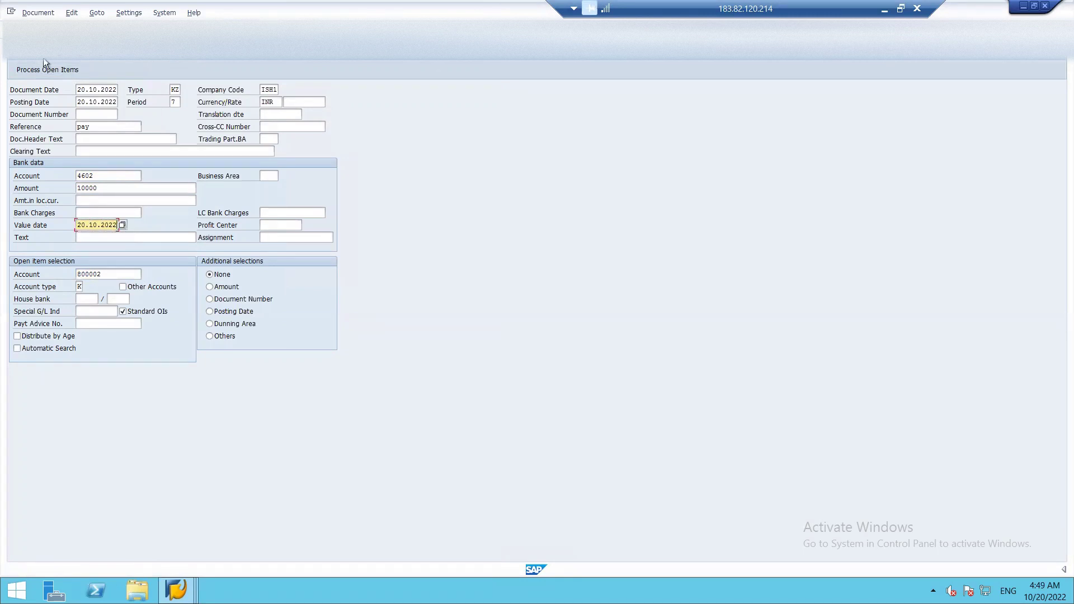
{"action": "left_click", "coordinate": [45, 69]}
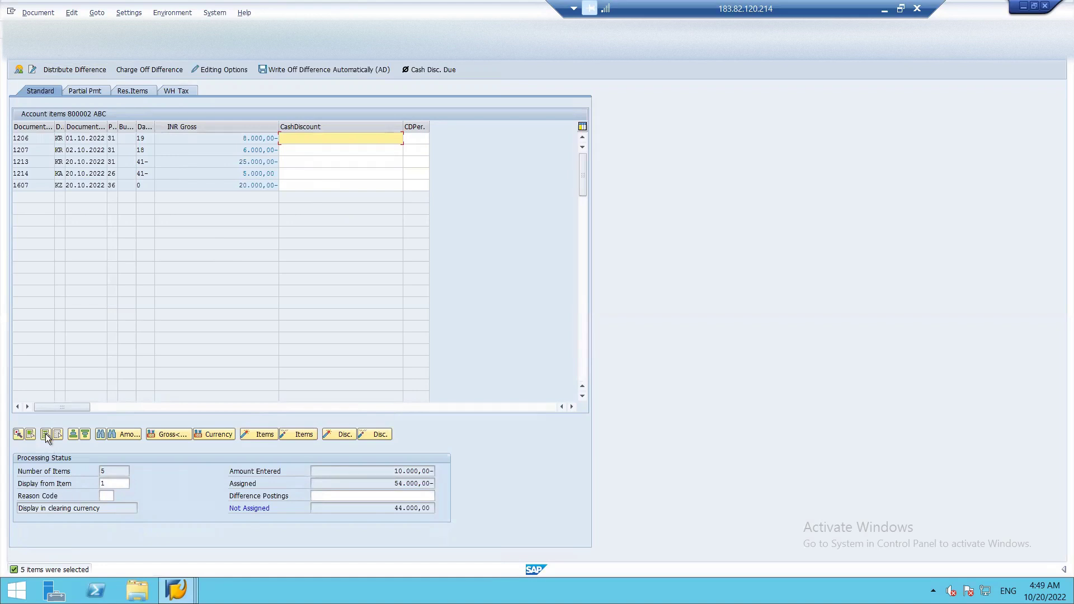
Deactivate all listed open items, then activate only documents 1214 and 1607.
{"action": "left_click", "coordinate": [306, 434]}
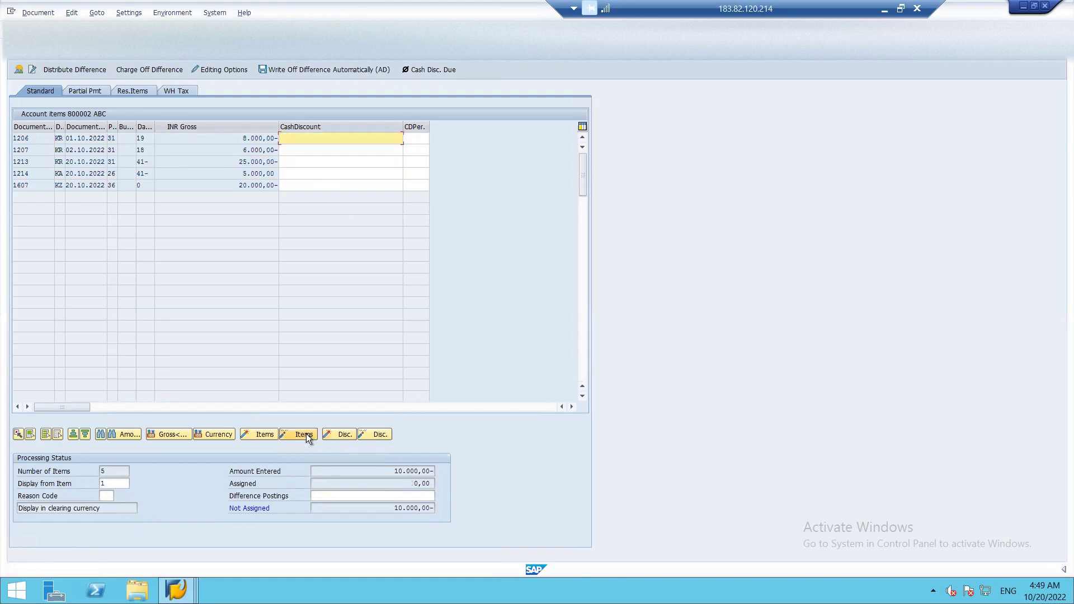
{"action": "double_click", "coordinate": [250, 173]}
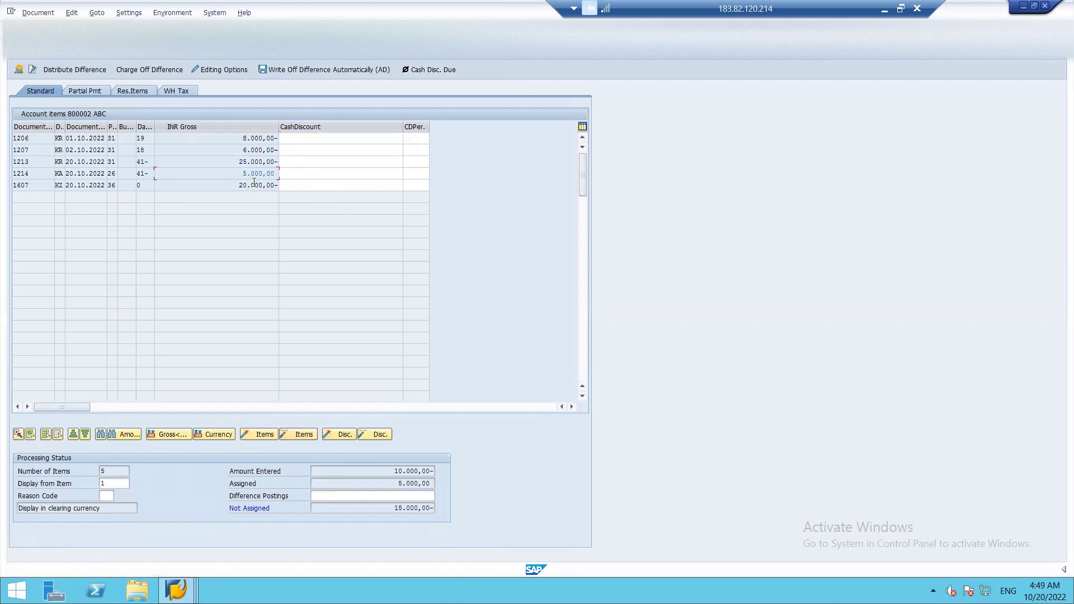
{"action": "double_click", "coordinate": [253, 185]}
Switch to the Excel process notes and enter 10000 in cell N14 for the clearing or net payment.
{"action": "left_click", "coordinate": [885, 9]}
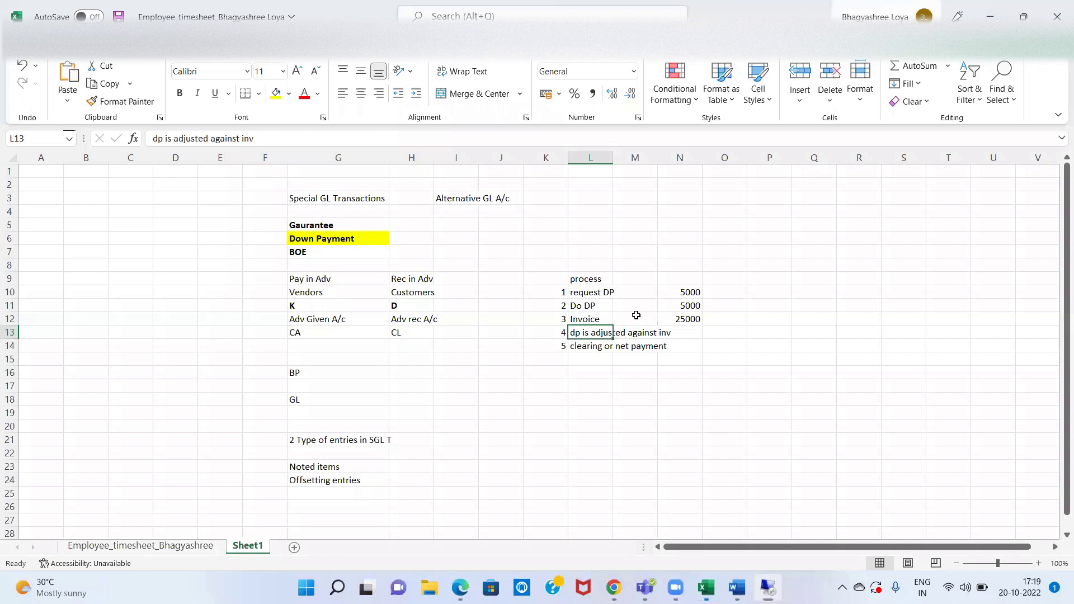
{"action": "left_click", "coordinate": [692, 304]}
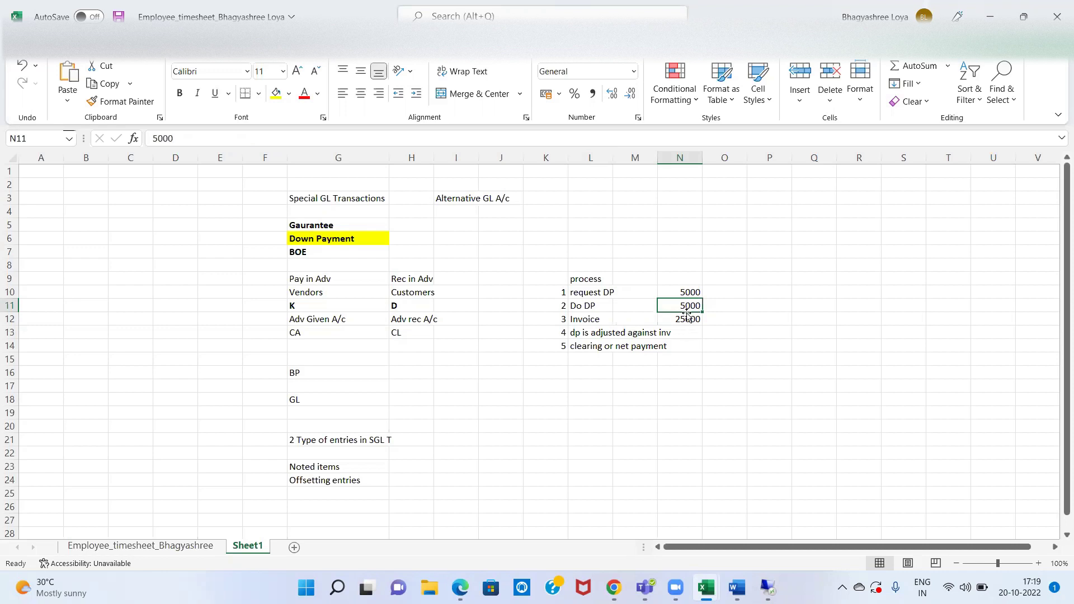
{"action": "left_click", "coordinate": [684, 341]}
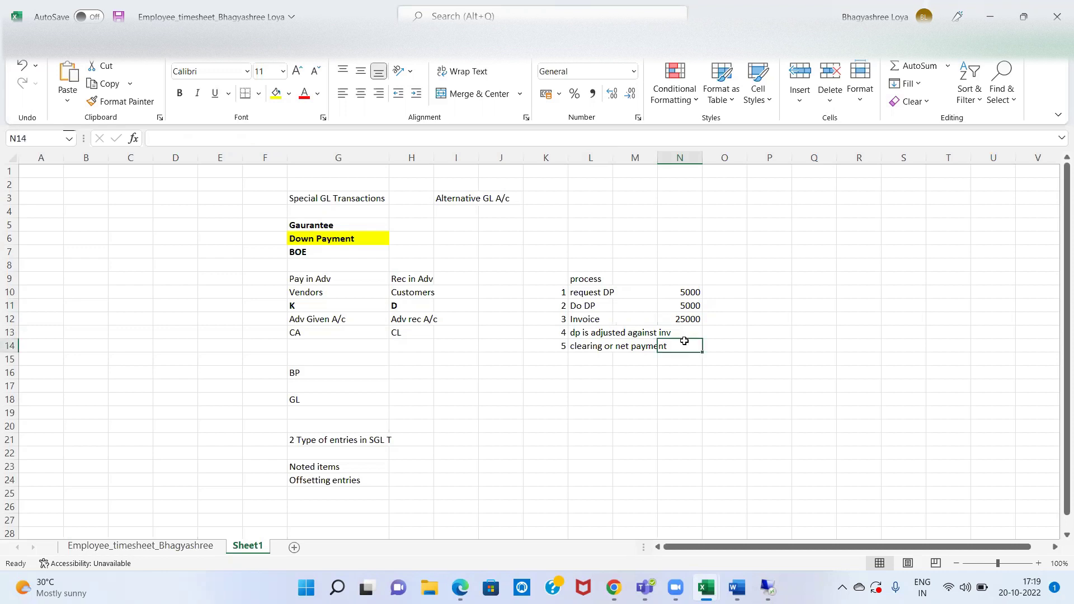
{"action": "type", "text": "10000"}
{"action": "key", "text": "Return"}
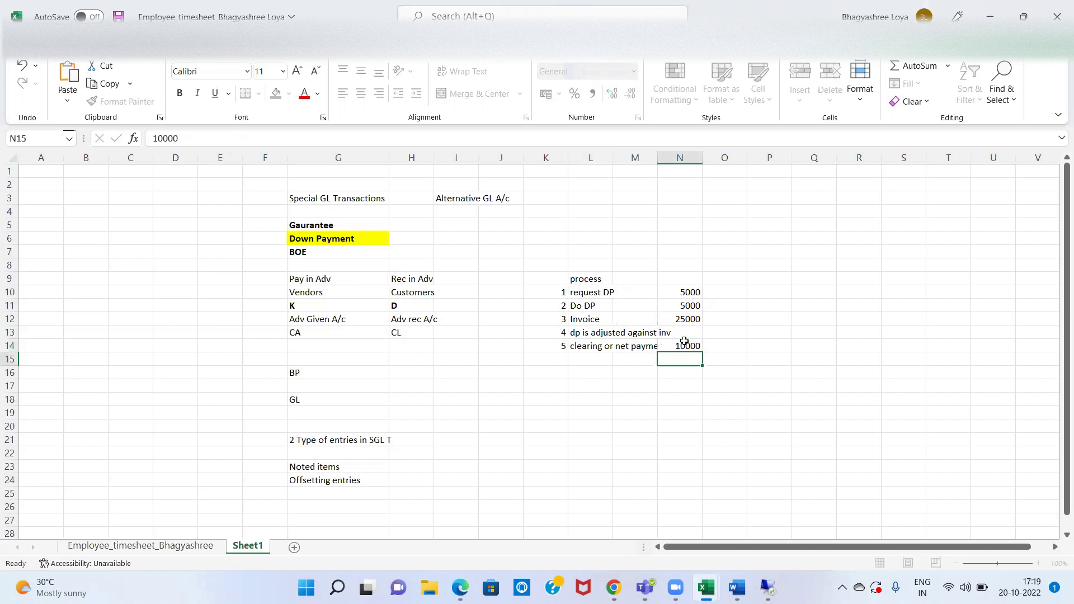
Calculate the remaining balance in cell N15 with the formula =N12-N11-N14.
{"action": "type", "text": "="}
{"action": "key", "text": "Up"}
{"action": "key", "text": "Up"}
{"action": "key", "text": "Up"}
{"action": "type", "text": "-"}
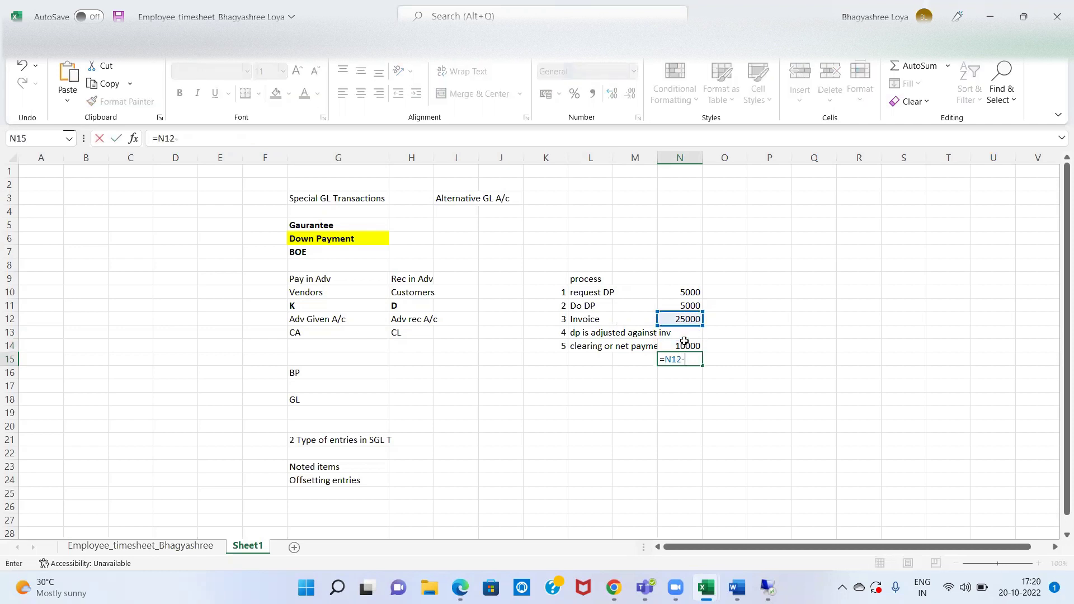
{"action": "left_click", "coordinate": [685, 306]}
{"action": "type", "text": "-"}
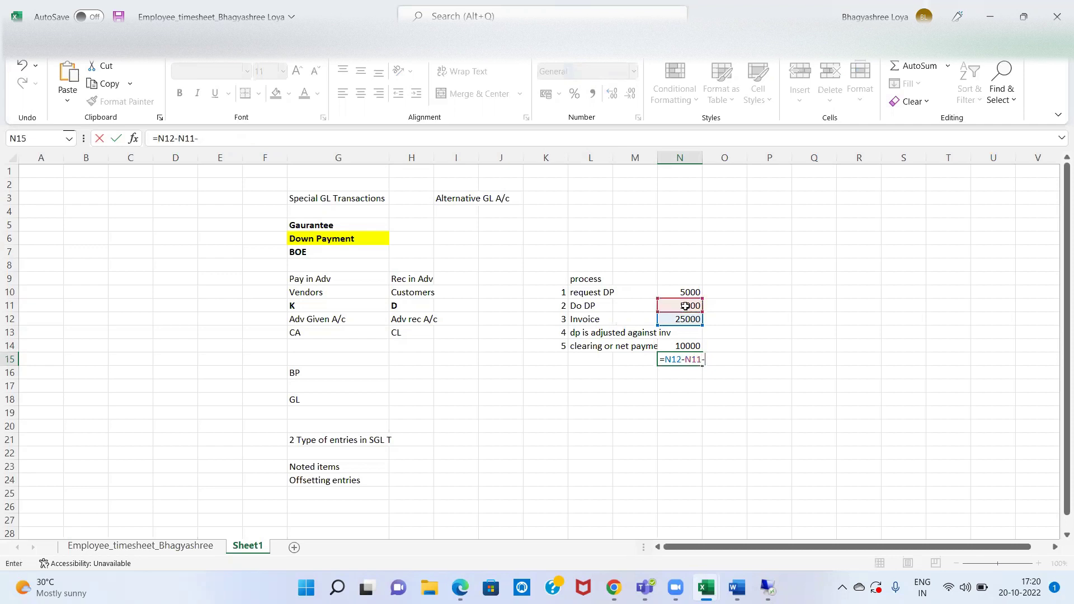
{"action": "left_click", "coordinate": [698, 347]}
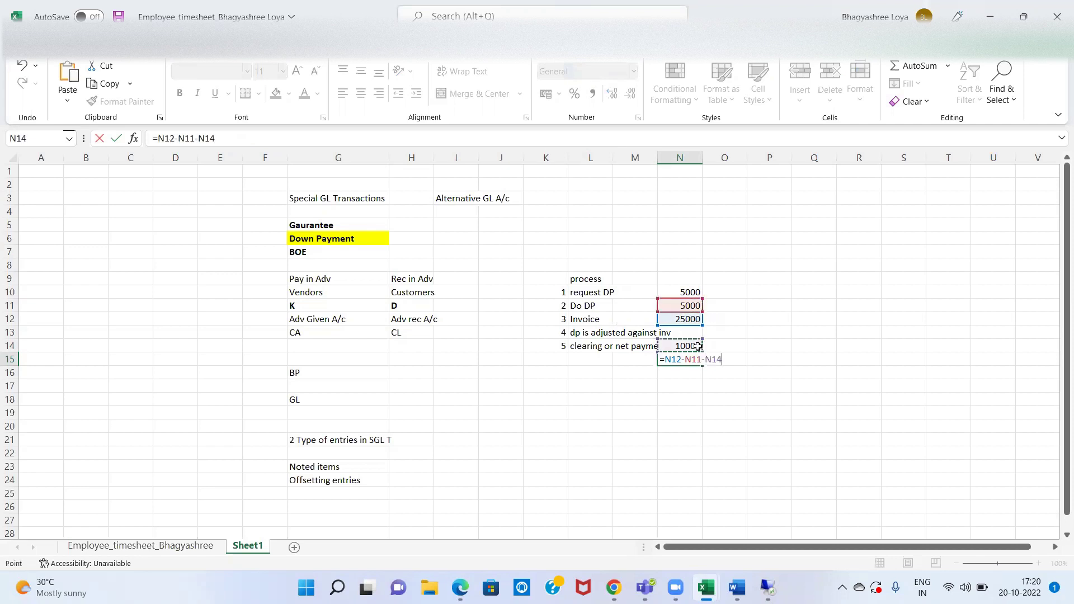
{"action": "key", "text": "Return"}
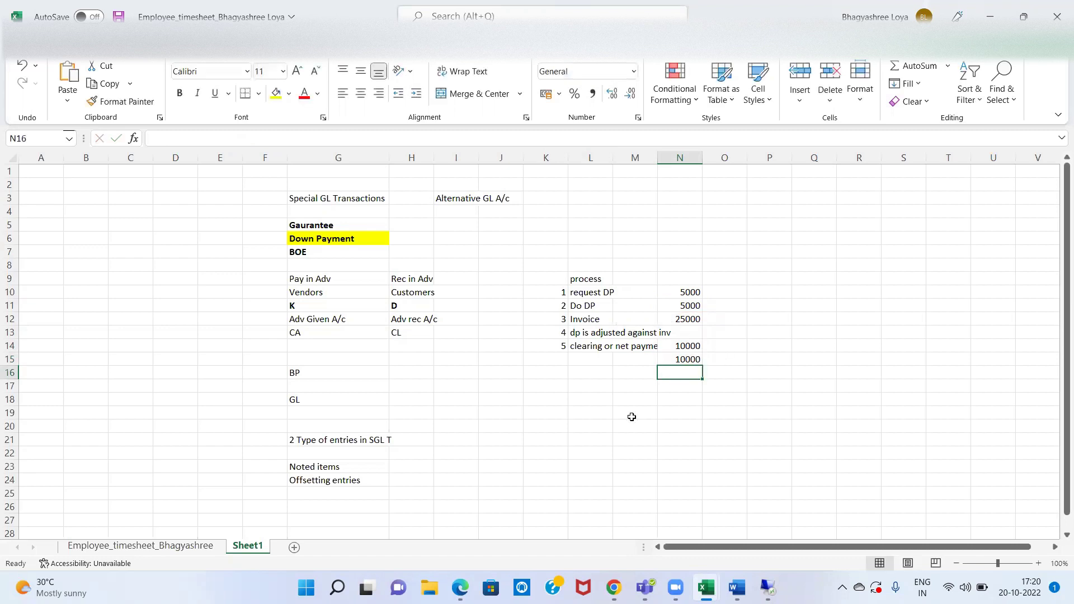
Return to the SAP open items, deactivate document 1607 and activate the 25.000,00 invoice, document 1213.
{"action": "left_click", "coordinate": [762, 585]}
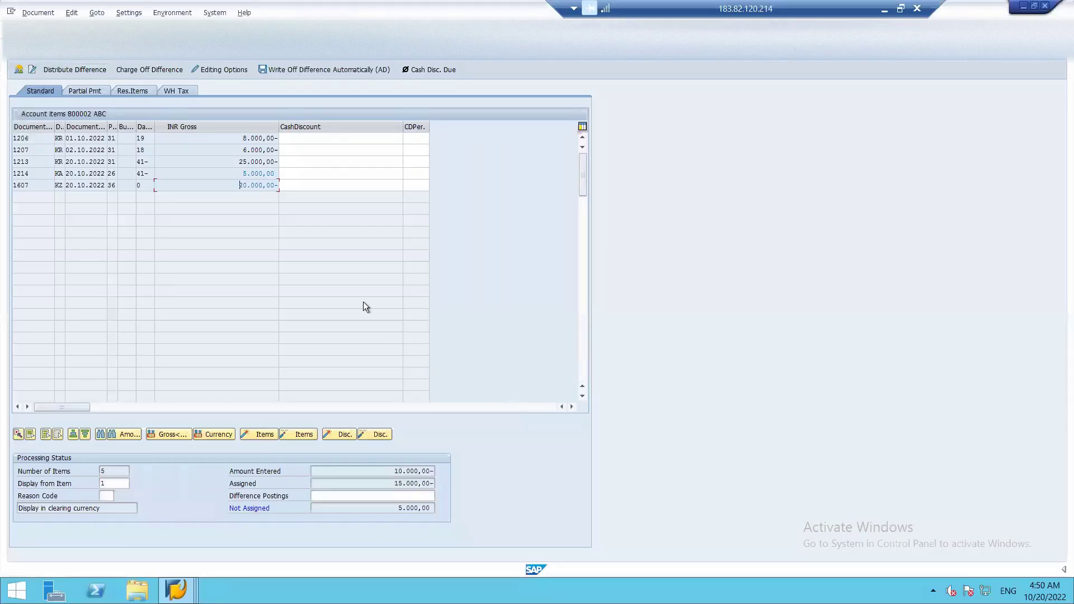
{"action": "double_click", "coordinate": [250, 186]}
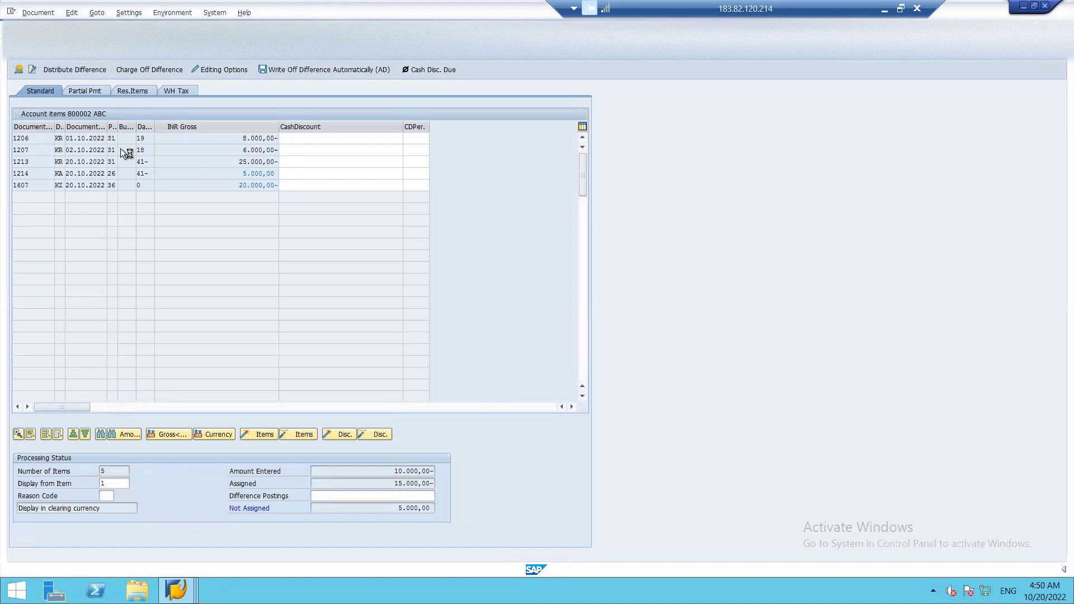
{"action": "double_click", "coordinate": [265, 162]}
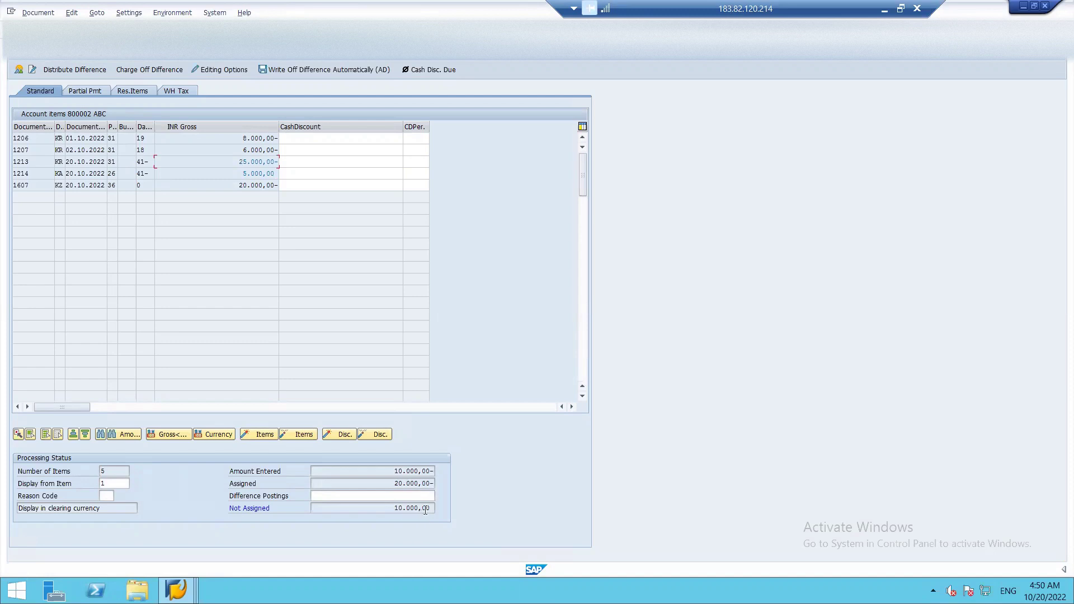
Enter a residual item of -10000 for invoice document 1213 and simulate the payment document.
{"action": "left_click", "coordinate": [343, 161]}
{"action": "left_click", "coordinate": [135, 90]}
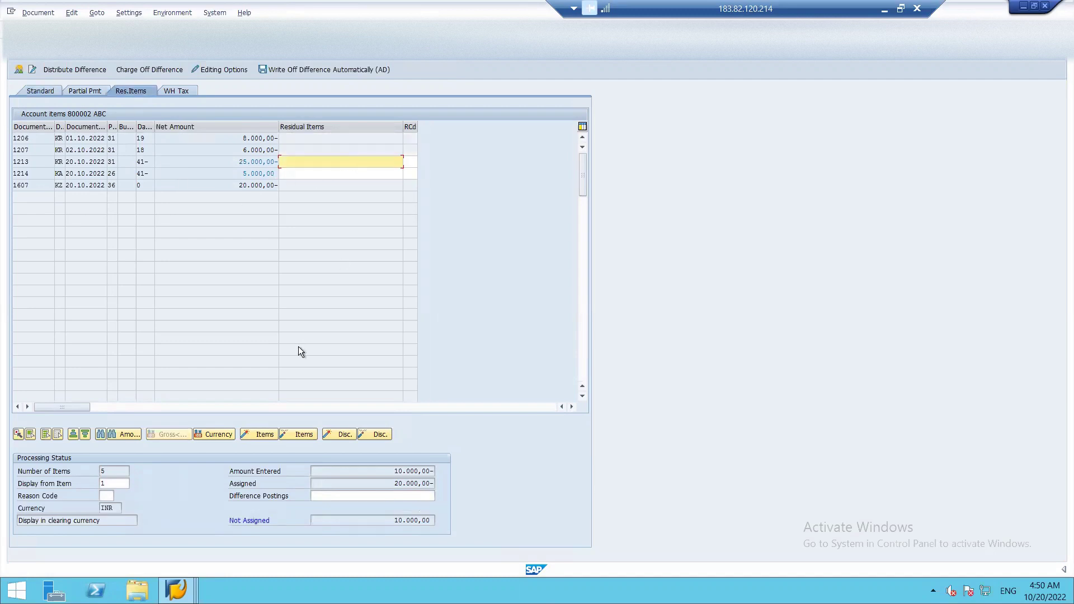
{"action": "type", "text": "-10000"}
{"action": "key", "text": "Return"}
{"action": "left_click", "coordinate": [36, 14]}
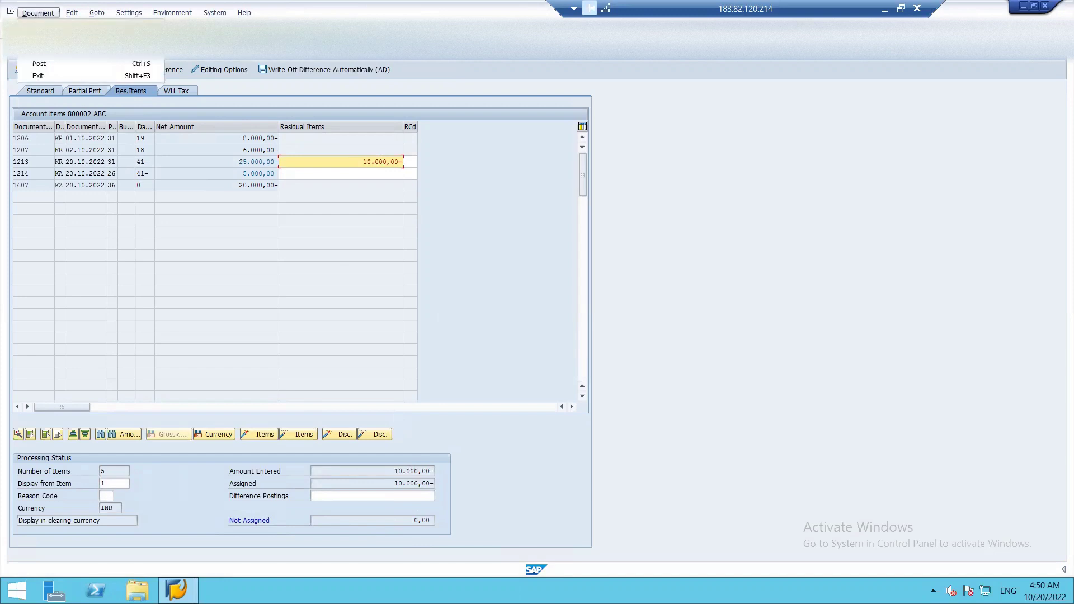
{"action": "key", "text": "Escape"}
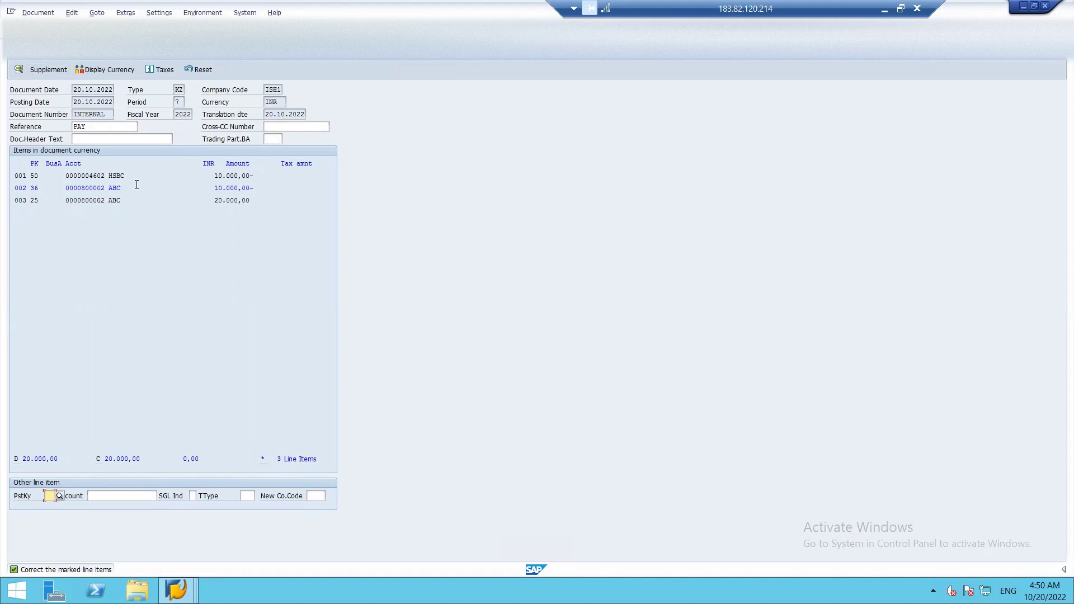
Add the text clesaring to the marked vendor payment difference line and post the document.
{"action": "double_click", "coordinate": [105, 189]}
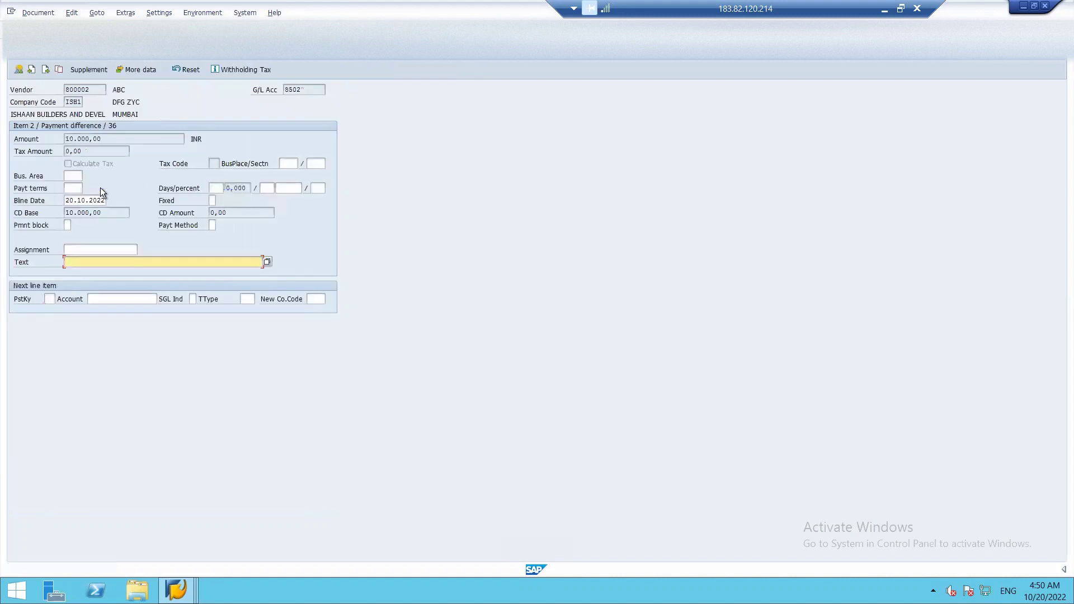
{"action": "type", "text": "clesaring"}
{"action": "key", "text": "ctrl+s"}
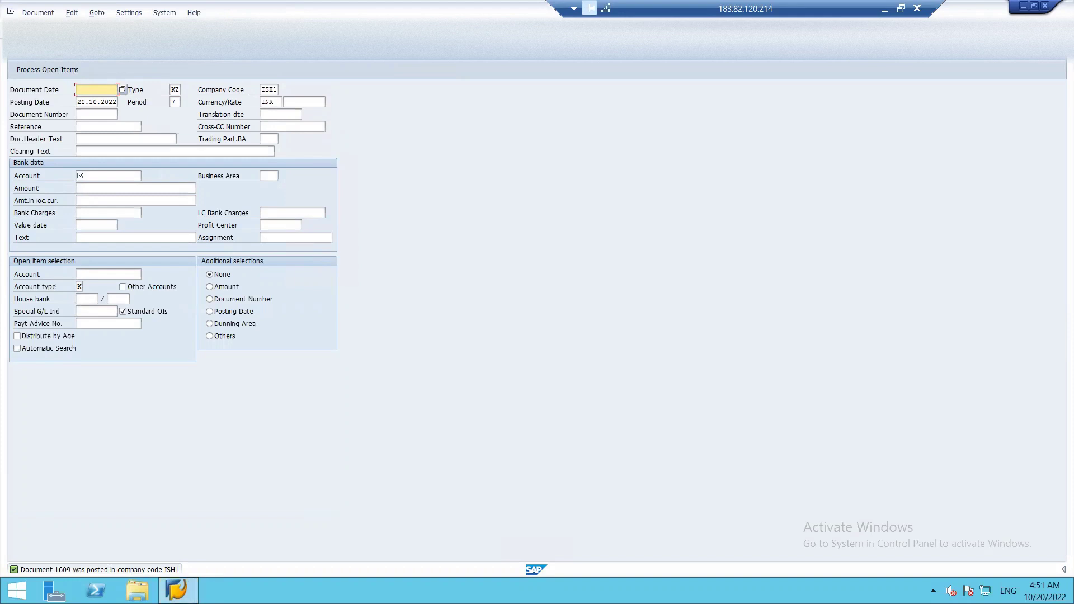
{"action": "left_click", "coordinate": [176, 590]}
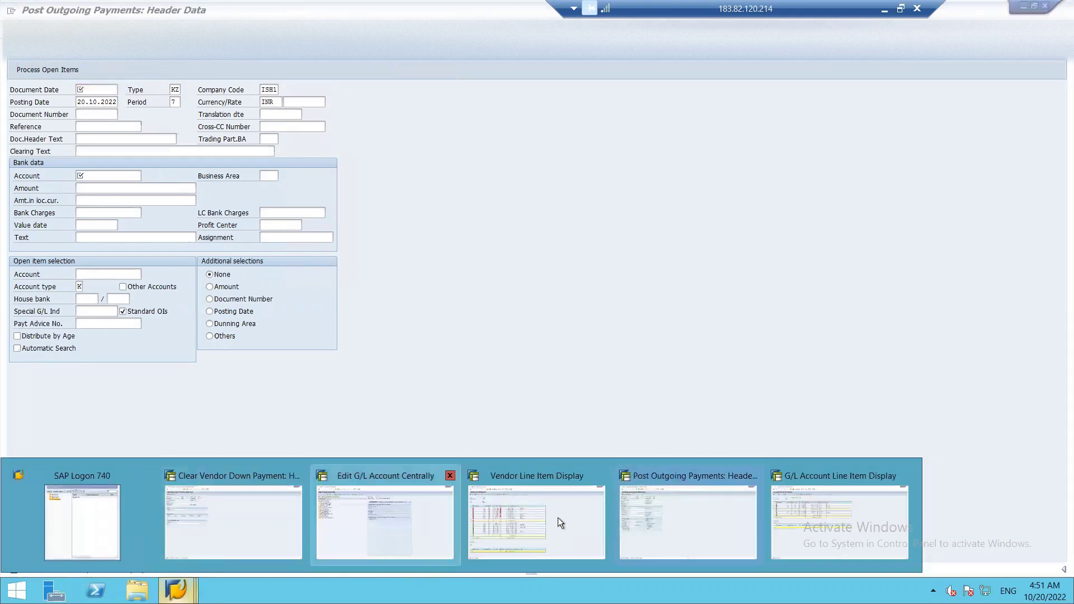
{"action": "mouse_move", "coordinate": [565, 527]}
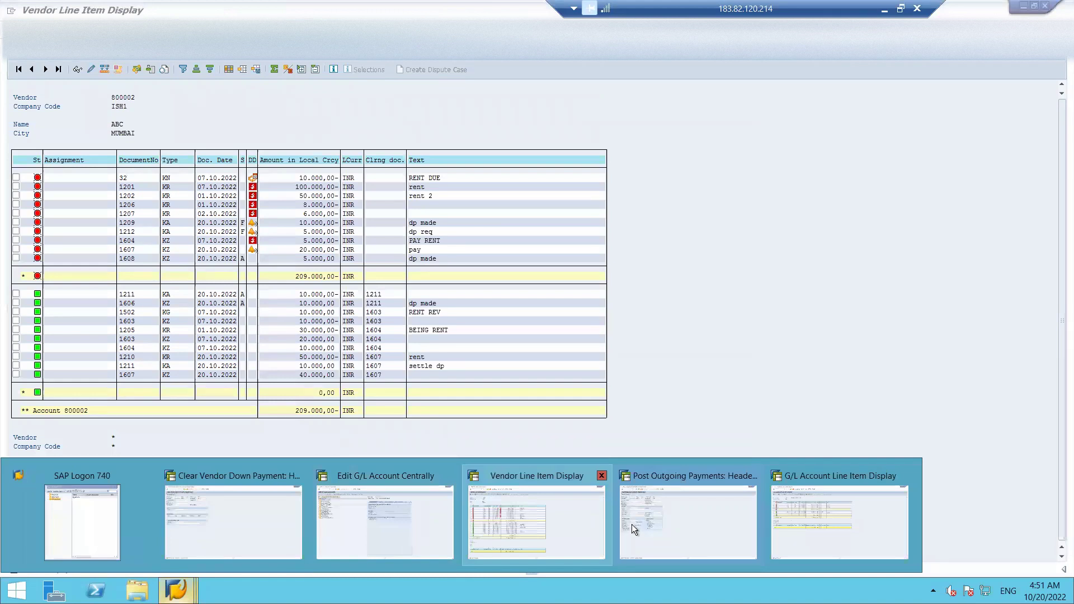
{"action": "mouse_move", "coordinate": [638, 528]}
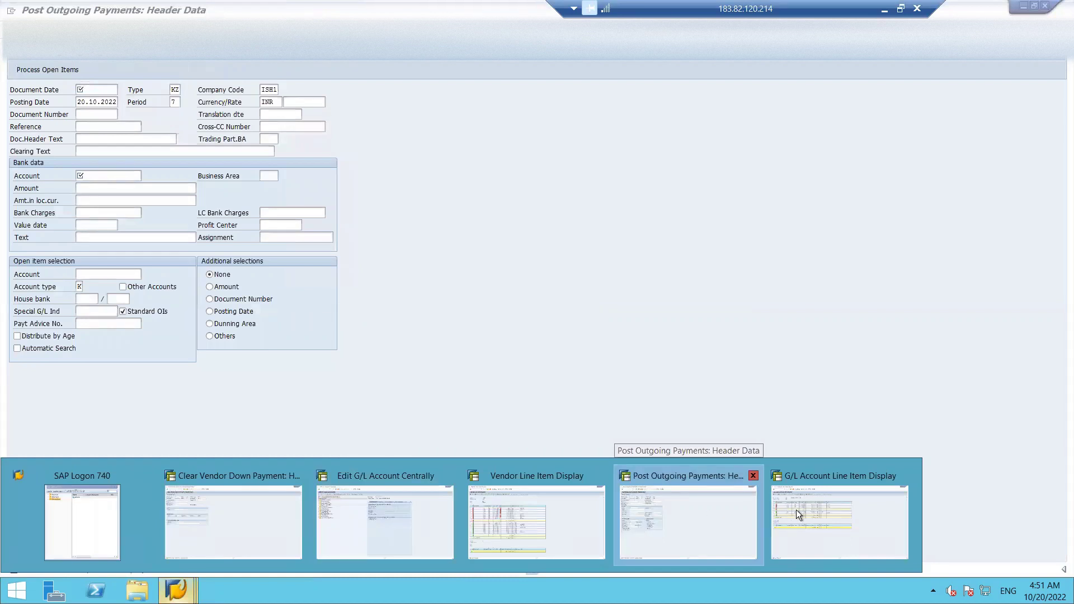
{"action": "mouse_move", "coordinate": [779, 535]}
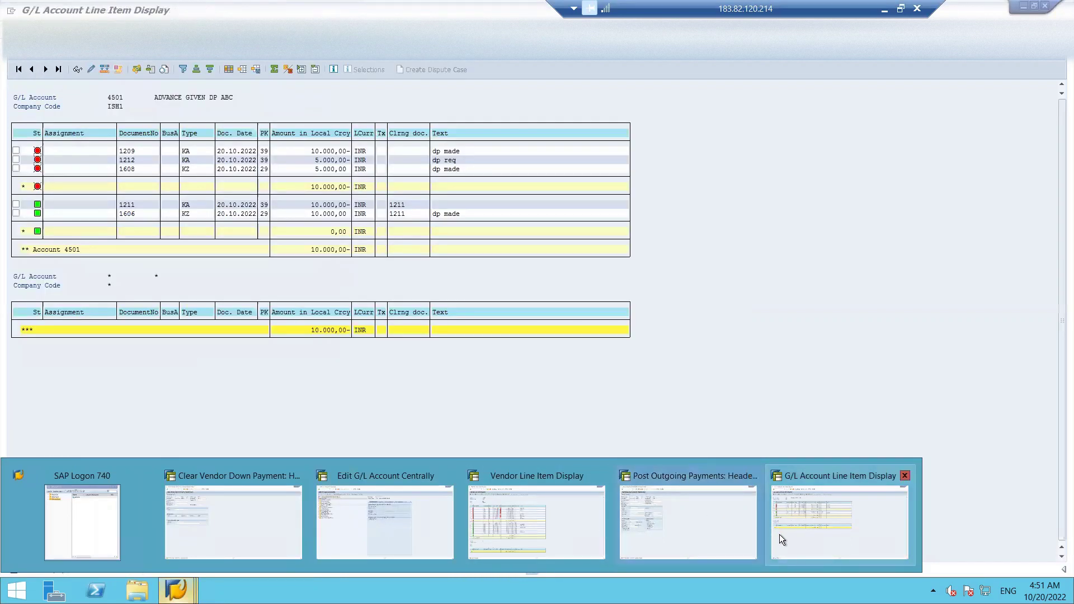
{"action": "mouse_move", "coordinate": [458, 505]}
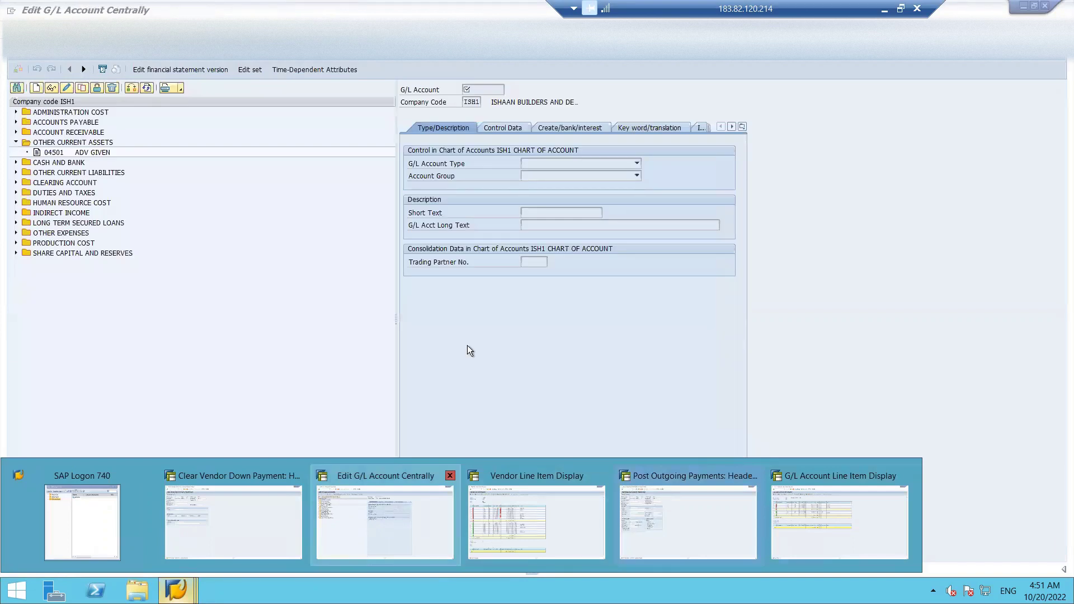
{"action": "left_click", "coordinate": [649, 276]}
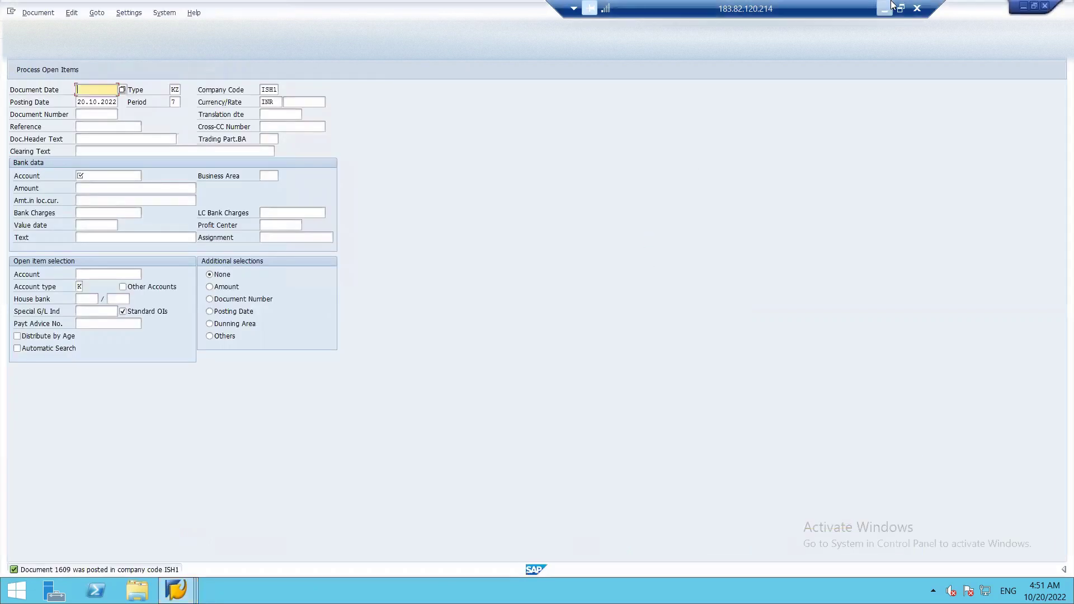